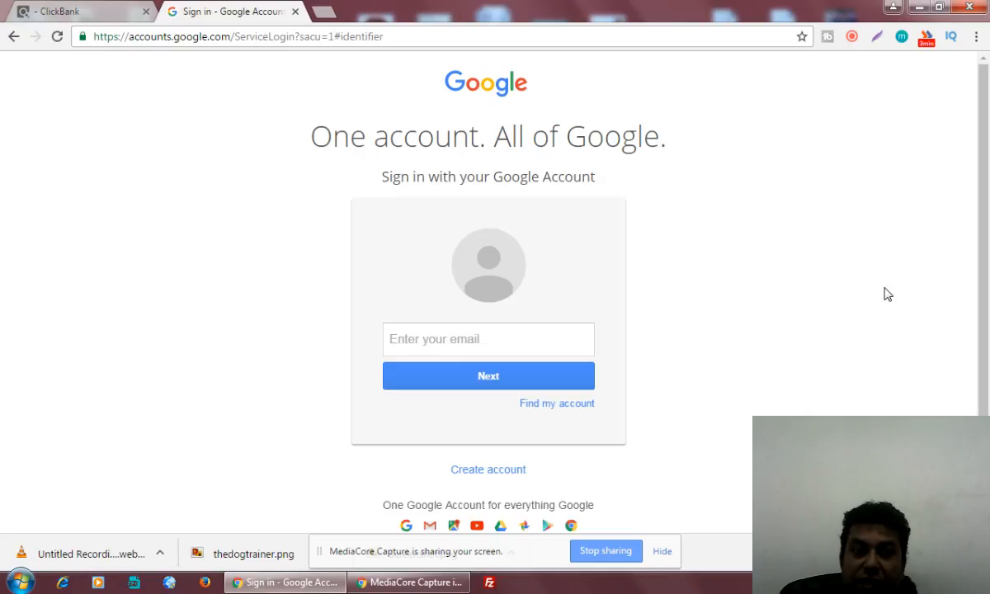
Load youtube.com in the browser.
{"action": "left_click", "coordinate": [280, 41]}
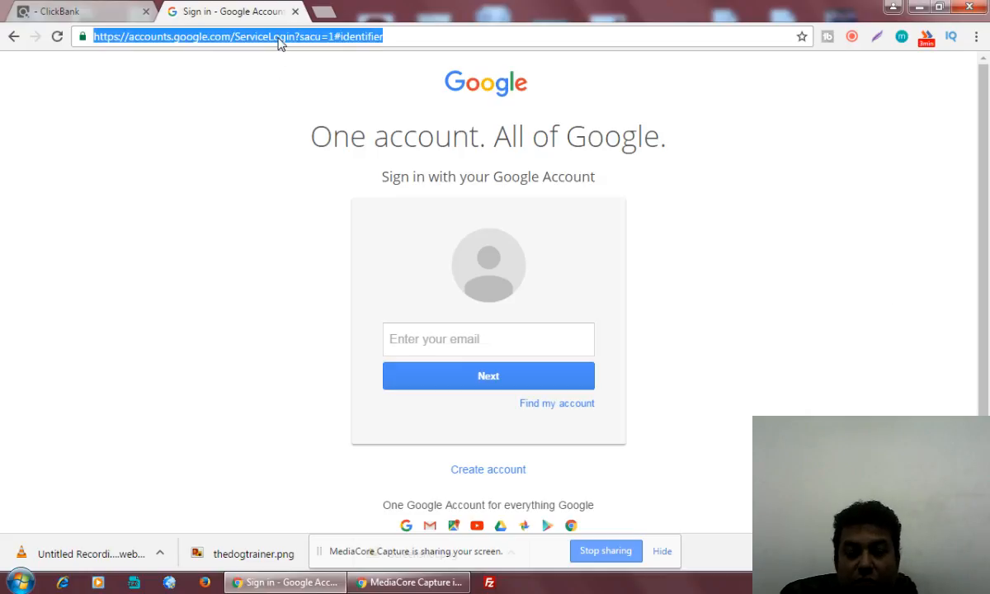
{"action": "type", "text": "youtube"}
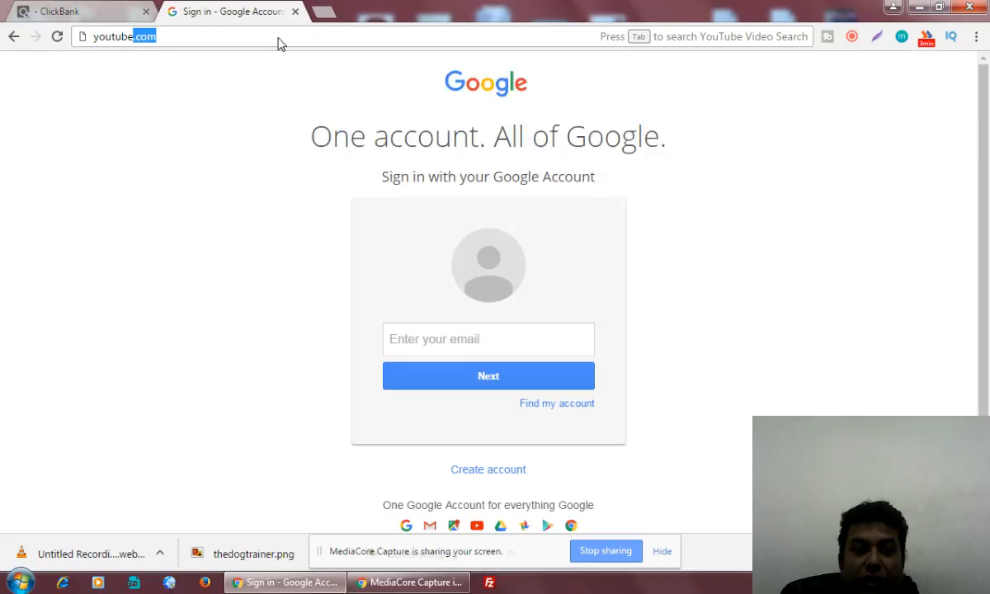
{"action": "key", "text": "Return"}
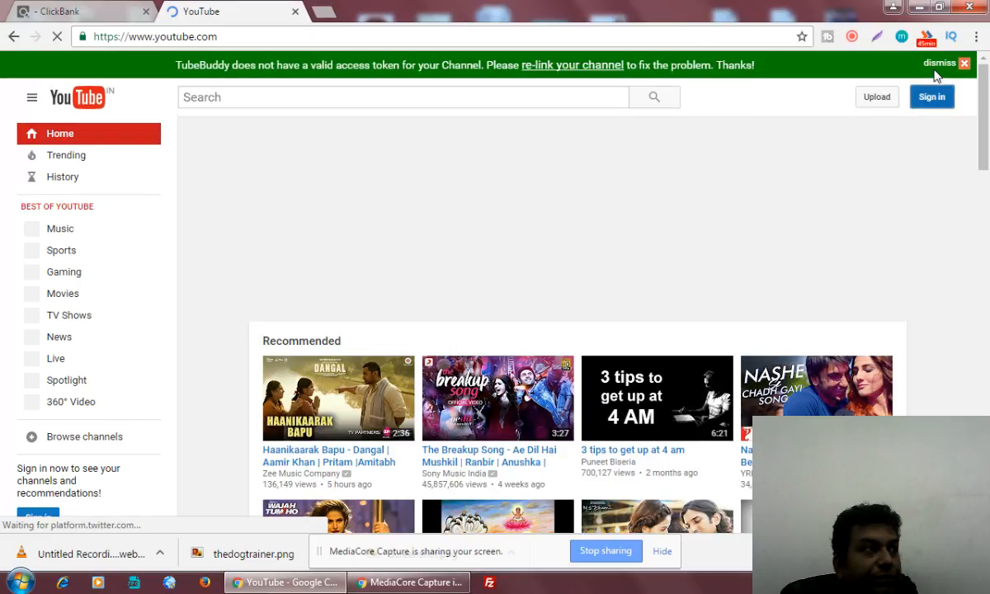
Sign in to YouTube with another Google account, entering its e-mail and password.
{"action": "left_click", "coordinate": [932, 97]}
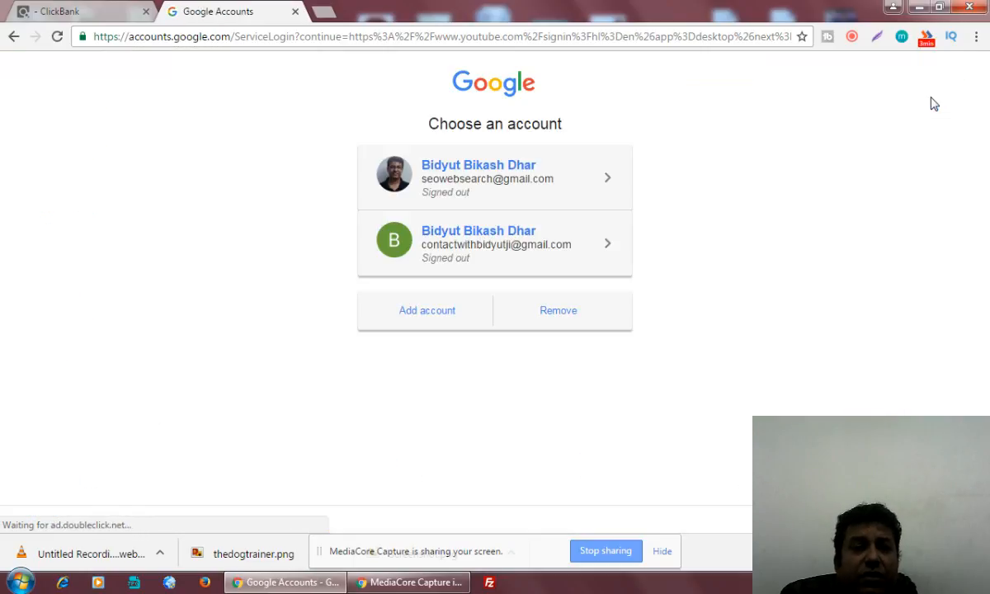
{"action": "left_click", "coordinate": [424, 316]}
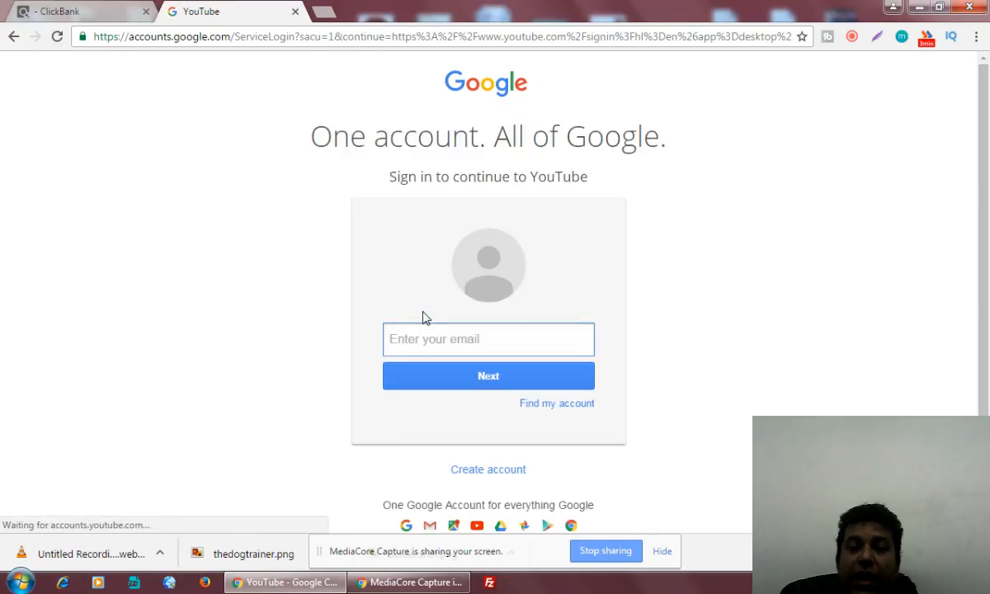
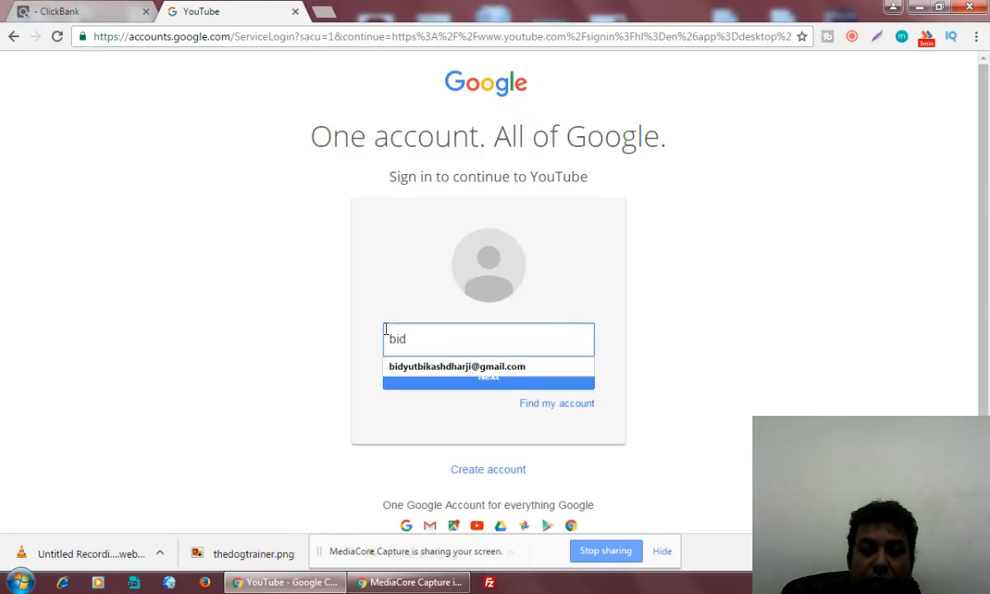
{"action": "left_click", "coordinate": [429, 368]}
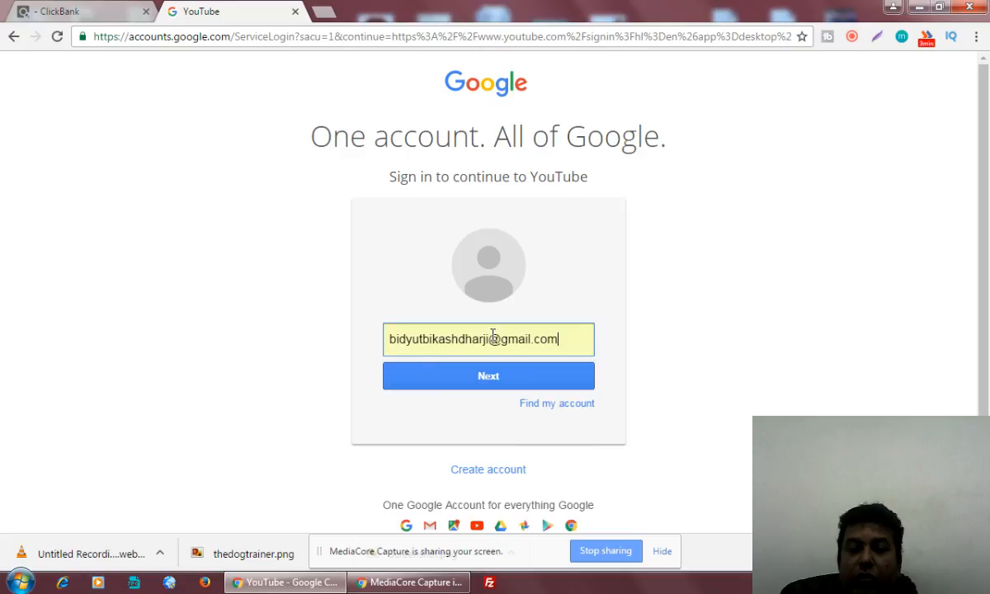
{"action": "left_click", "coordinate": [506, 384]}
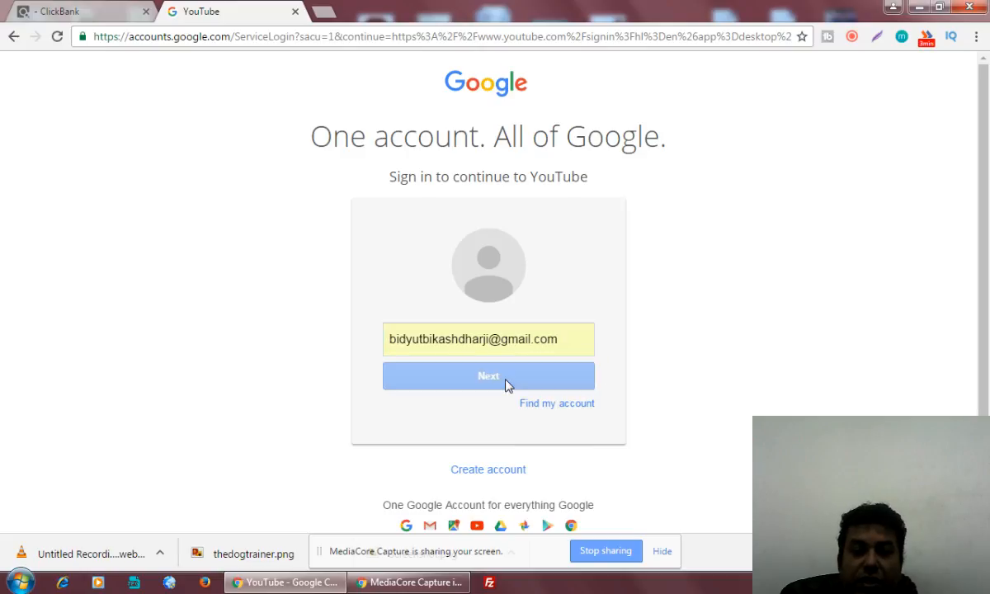
{"action": "type", "text": "******"}
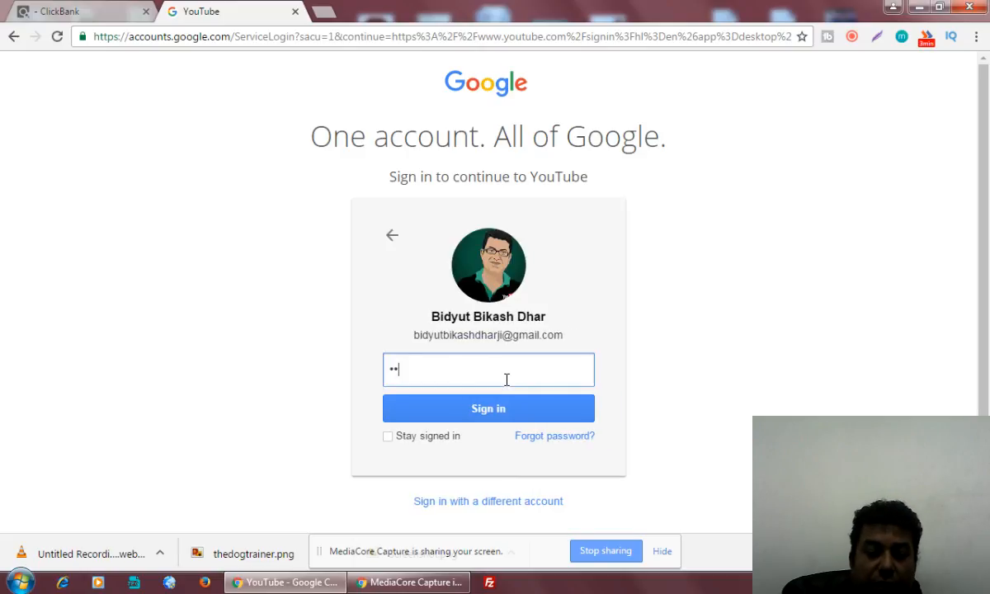
{"action": "type", "text": "*******"}
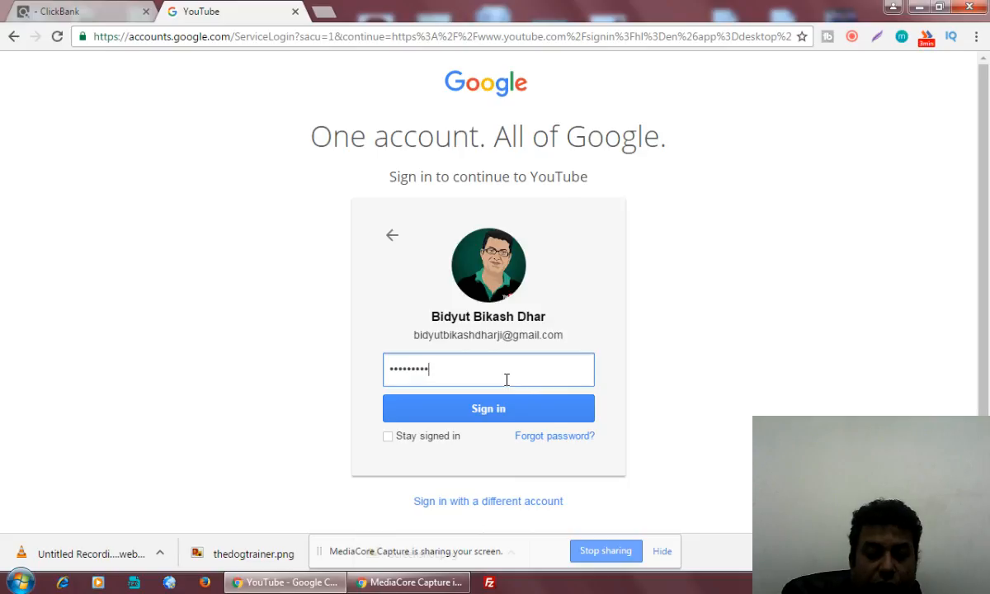
{"action": "type", "text": "***"}
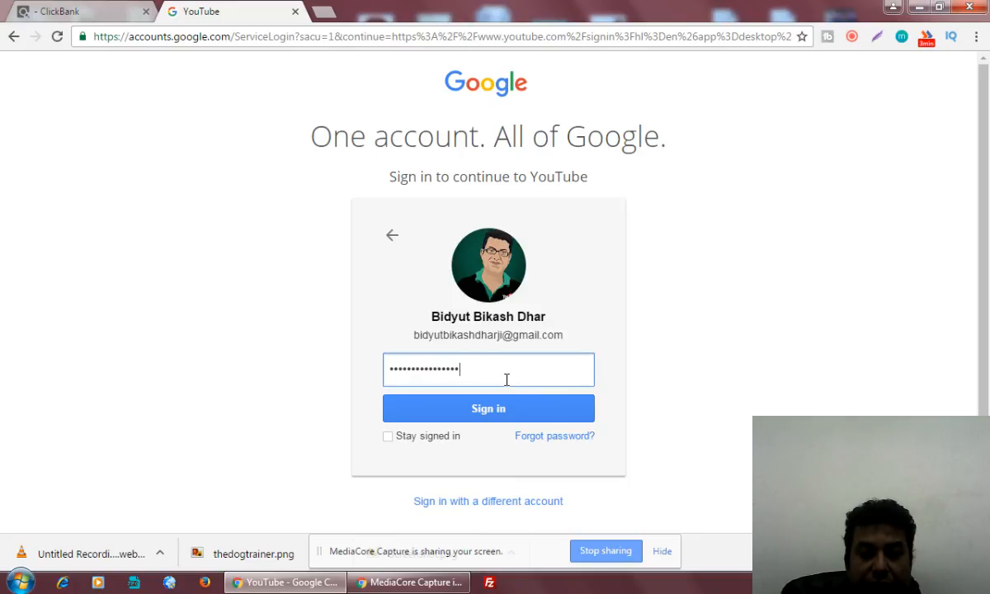
{"action": "left_click", "coordinate": [509, 410]}
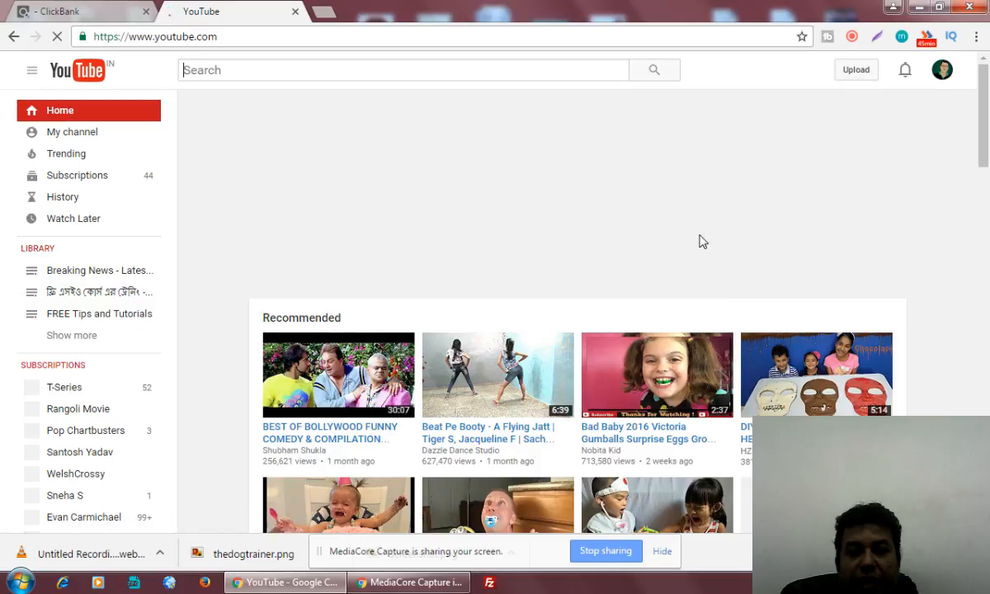
Check the affiliate marketing video file's full name on the desktop via Rename, then restore Chrome.
{"action": "left_click", "coordinate": [919, 6]}
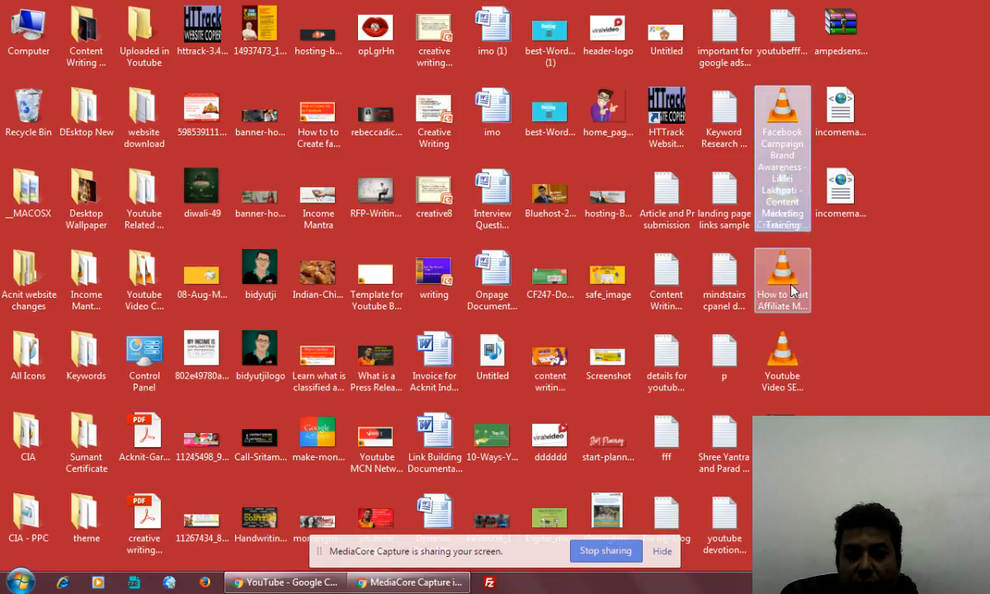
{"action": "right_click", "coordinate": [792, 285]}
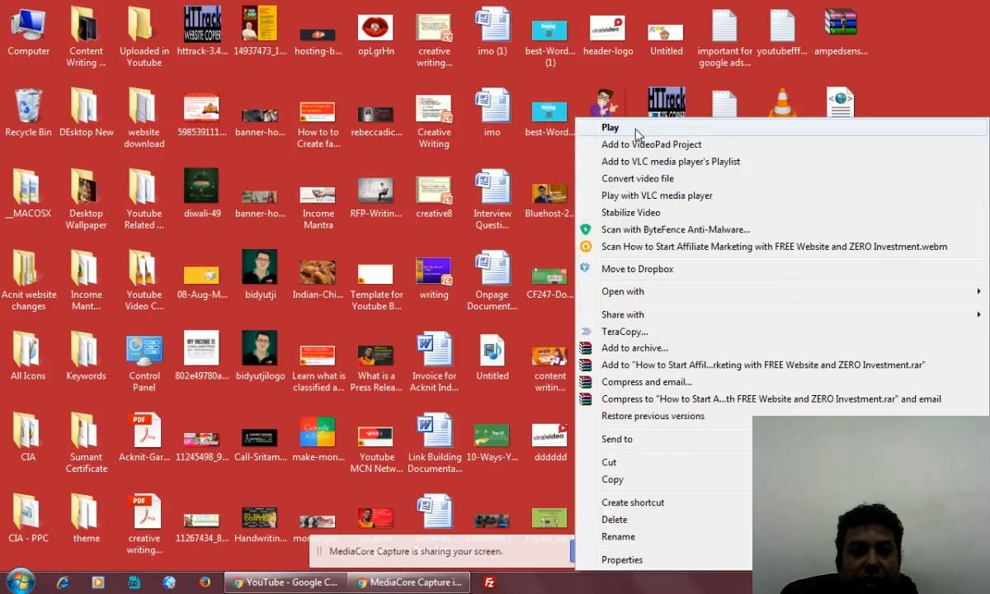
{"action": "left_click", "coordinate": [961, 68]}
{"action": "left_click", "coordinate": [761, 299]}
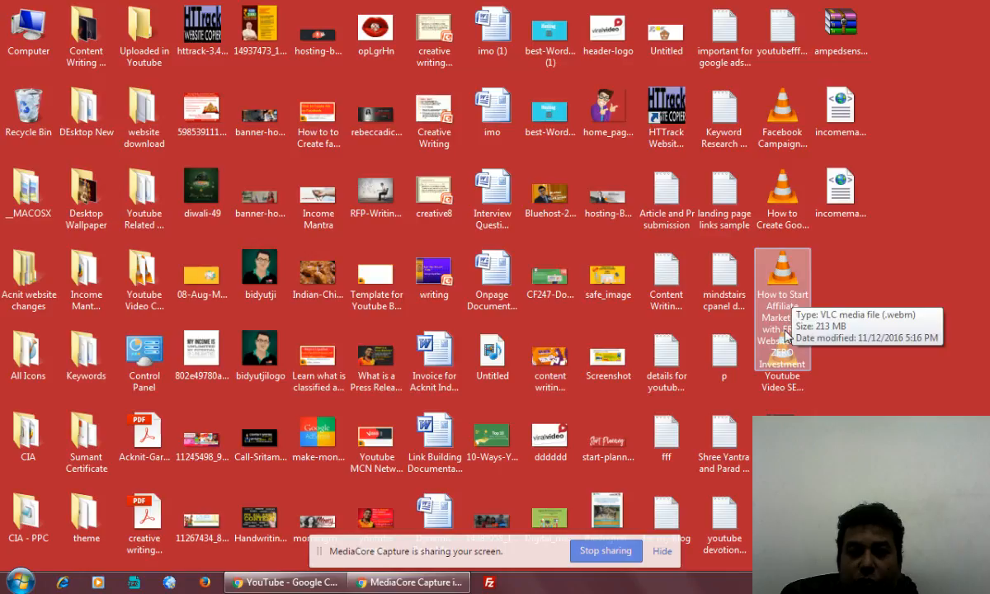
{"action": "right_click", "coordinate": [776, 295]}
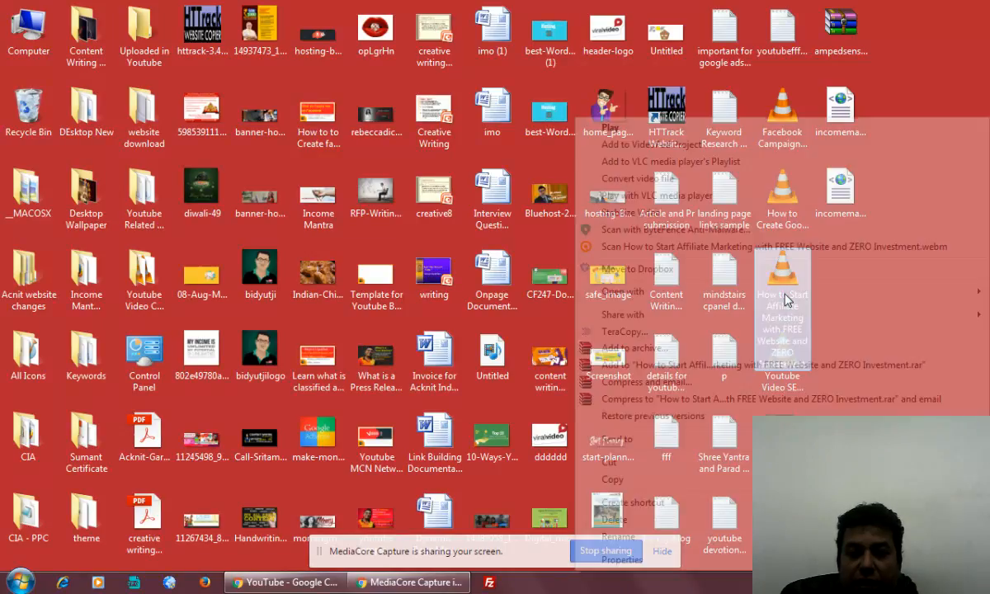
{"action": "left_click", "coordinate": [618, 537]}
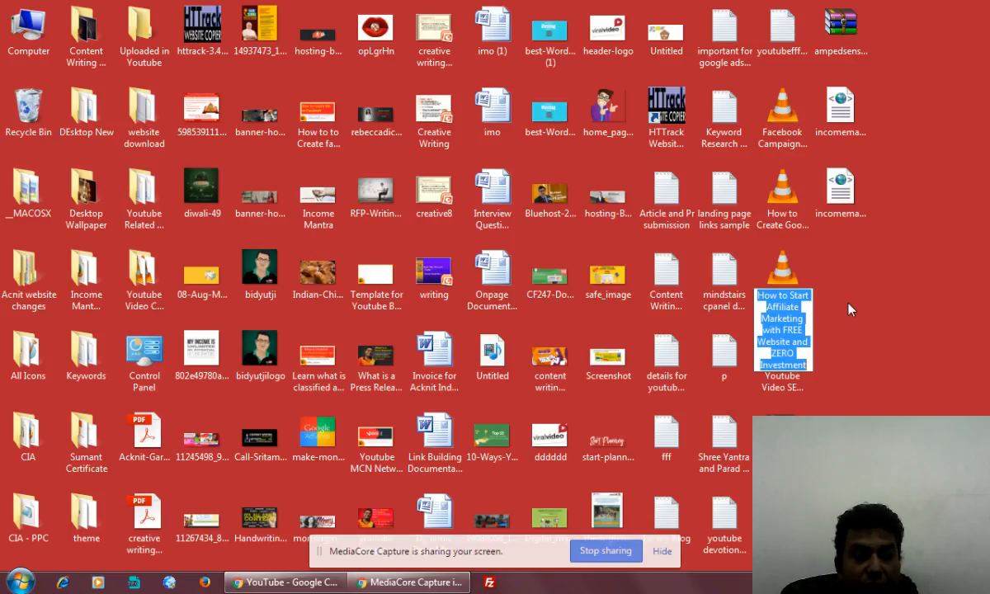
{"action": "left_click", "coordinate": [852, 309]}
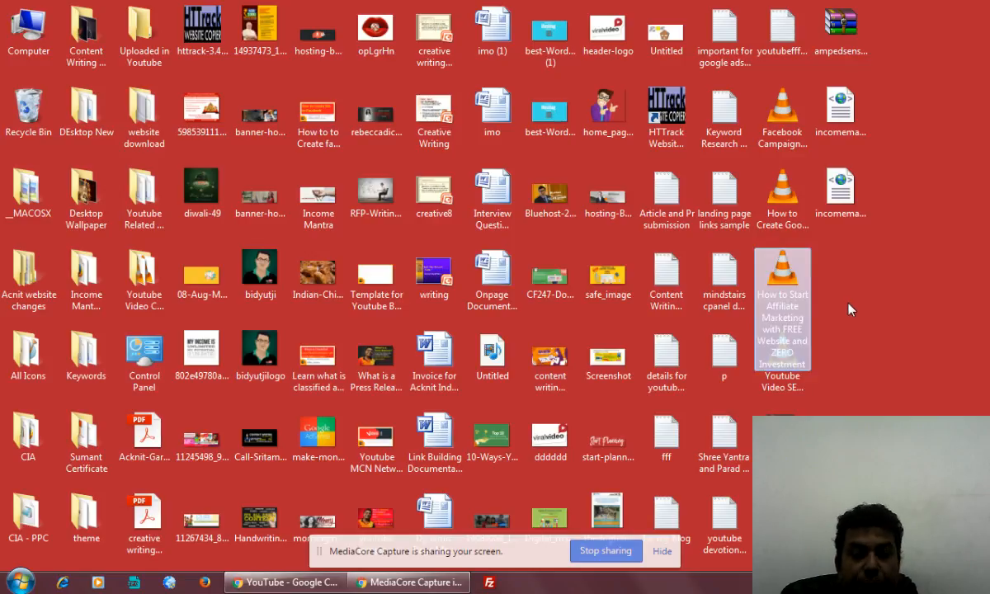
{"action": "left_click", "coordinate": [338, 582]}
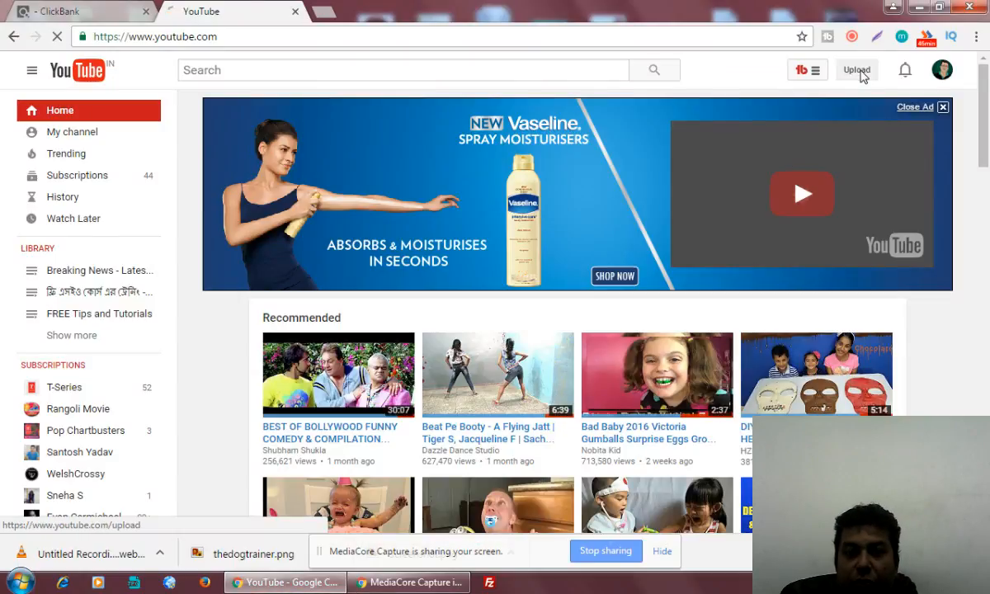
Go to YouTube's video upload page.
{"action": "left_click", "coordinate": [858, 71]}
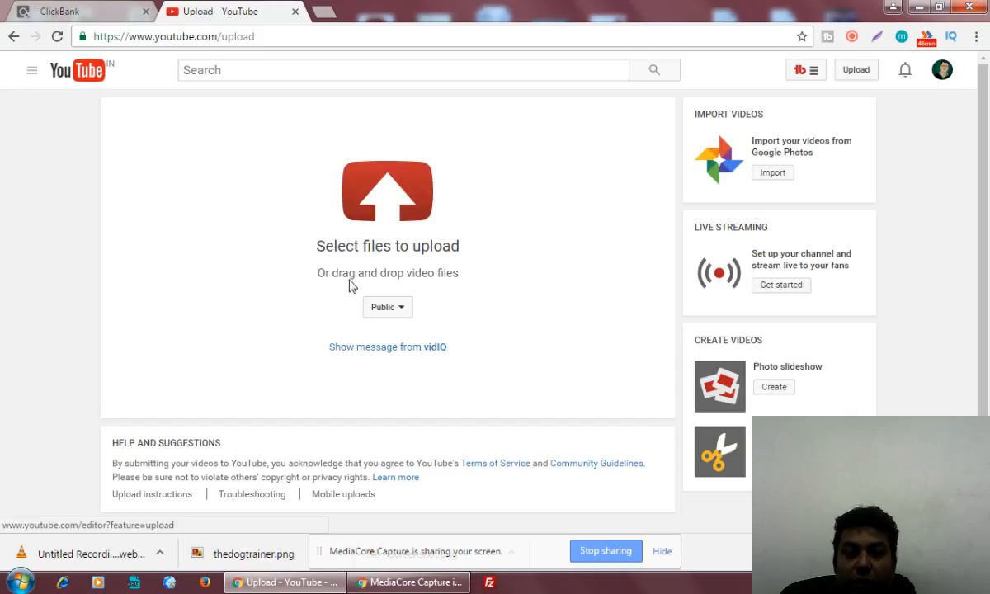
Upload the Desktop video 'How to Start Affiliate Marketing with FREE Website and ZERO Investment'.
{"action": "left_click", "coordinate": [392, 207]}
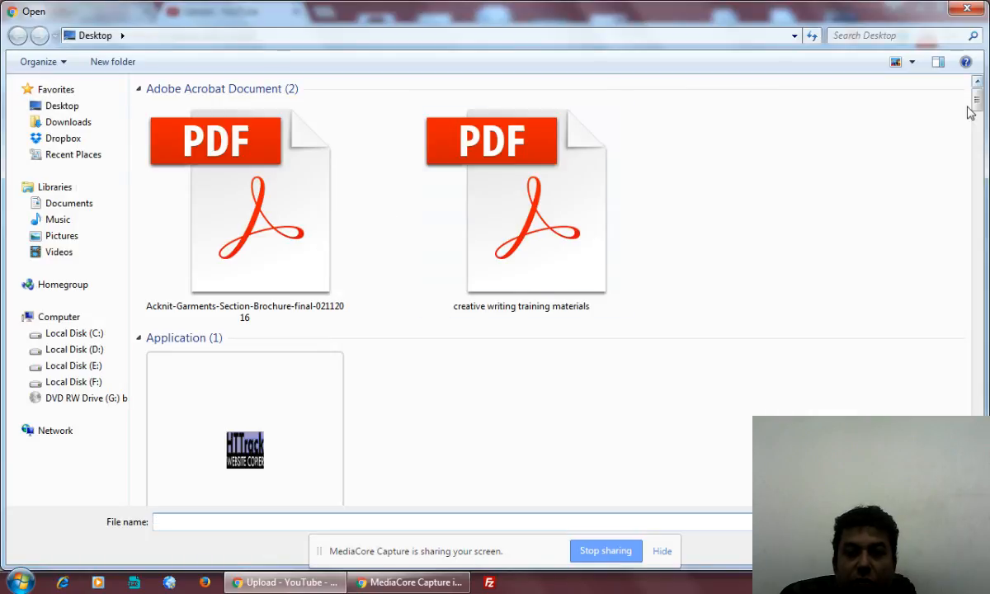
{"action": "left_click_drag", "start_coordinate": [975, 97], "coordinate": [974, 423]}
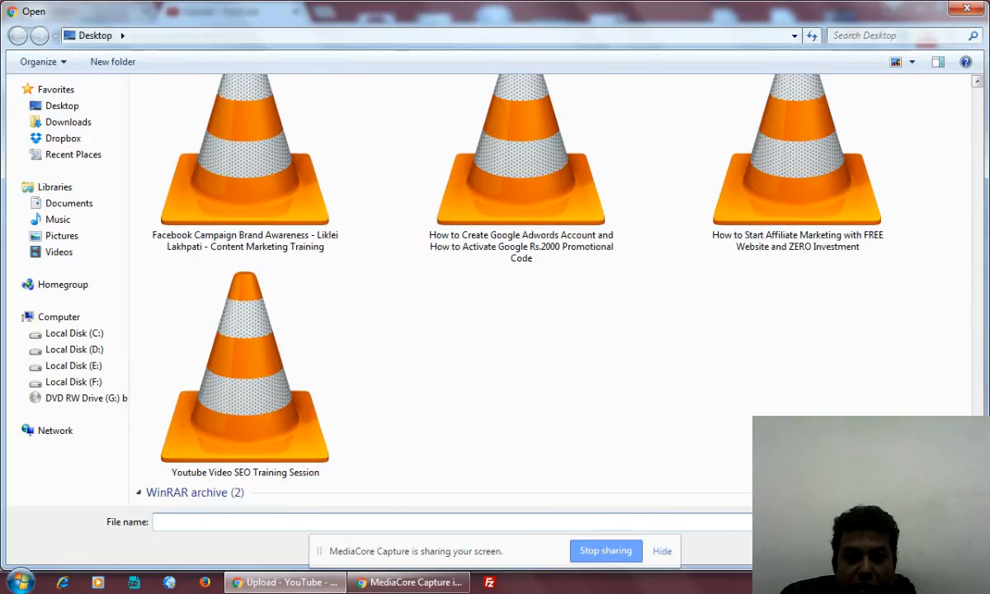
{"action": "left_click", "coordinate": [813, 219]}
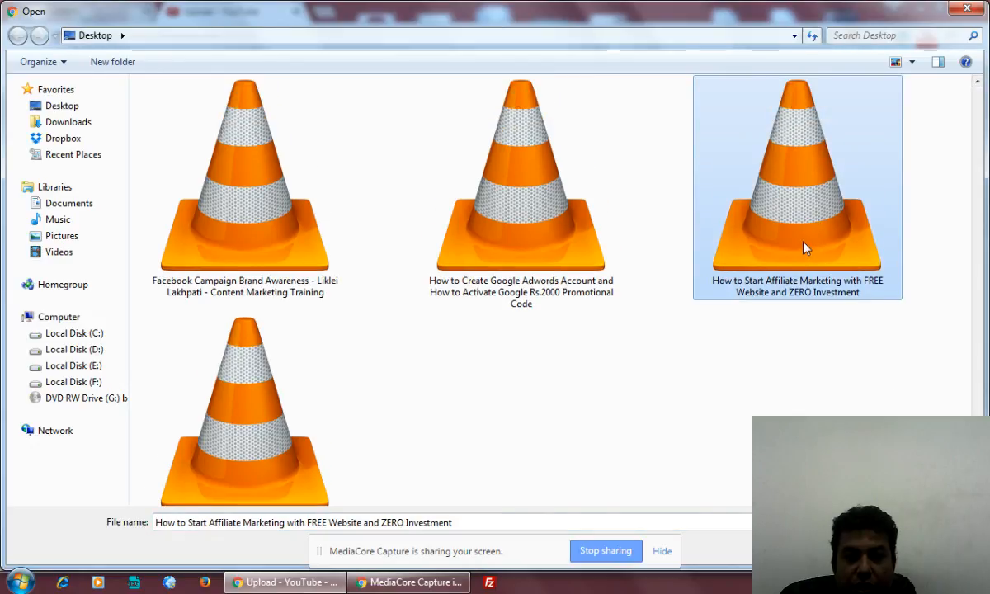
{"action": "double_click", "coordinate": [805, 248]}
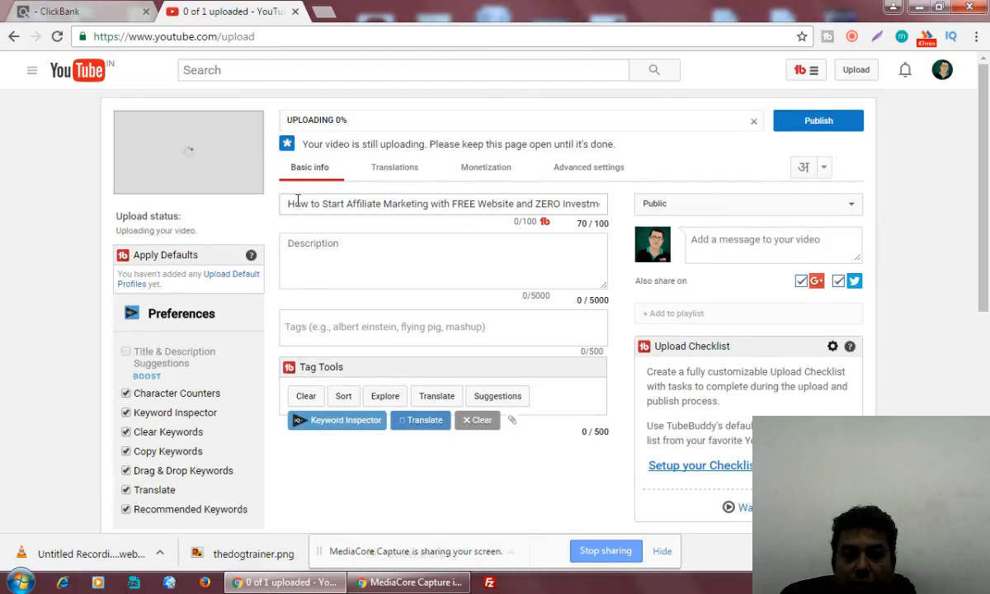
Select the words 'How to Start Affiliate Marketing' in the prefilled video title.
{"action": "left_click_drag", "start_coordinate": [287, 205], "coordinate": [619, 208]}
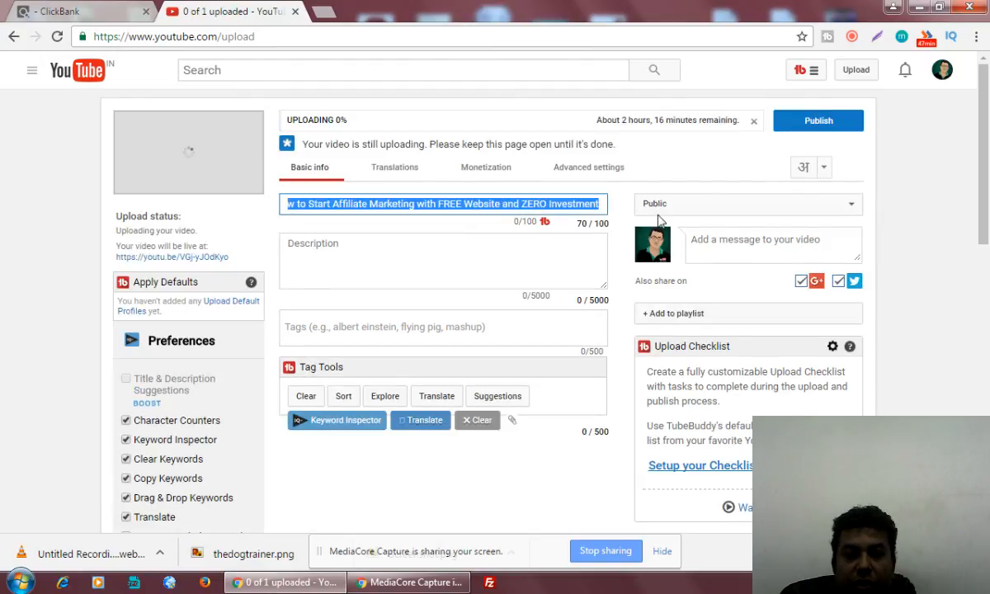
{"action": "left_click", "coordinate": [459, 263]}
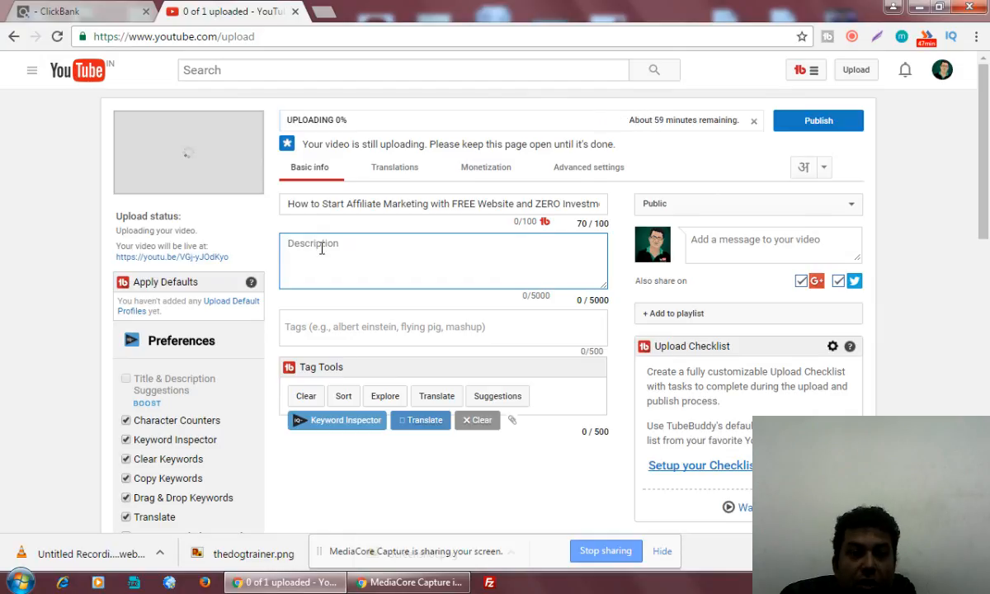
{"action": "left_click", "coordinate": [343, 203]}
{"action": "left_click_drag", "start_coordinate": [282, 202], "coordinate": [432, 208]}
{"action": "key", "text": "ctrl+c"}
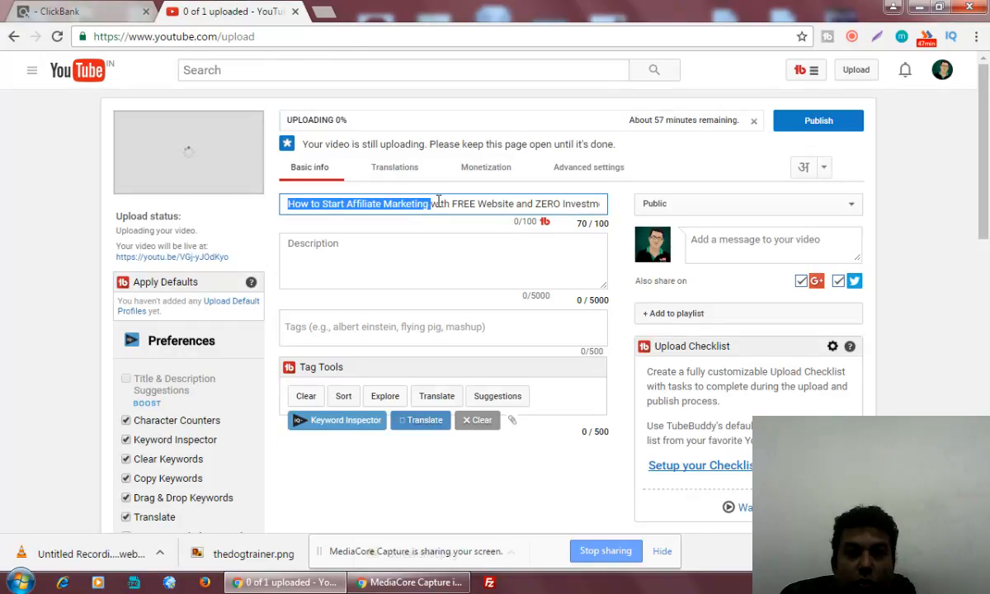
Search Google for 'How to Start Affiliate Marketing' in a new tab.
{"action": "left_click", "coordinate": [323, 16]}
{"action": "key", "text": "ctrl+v"}
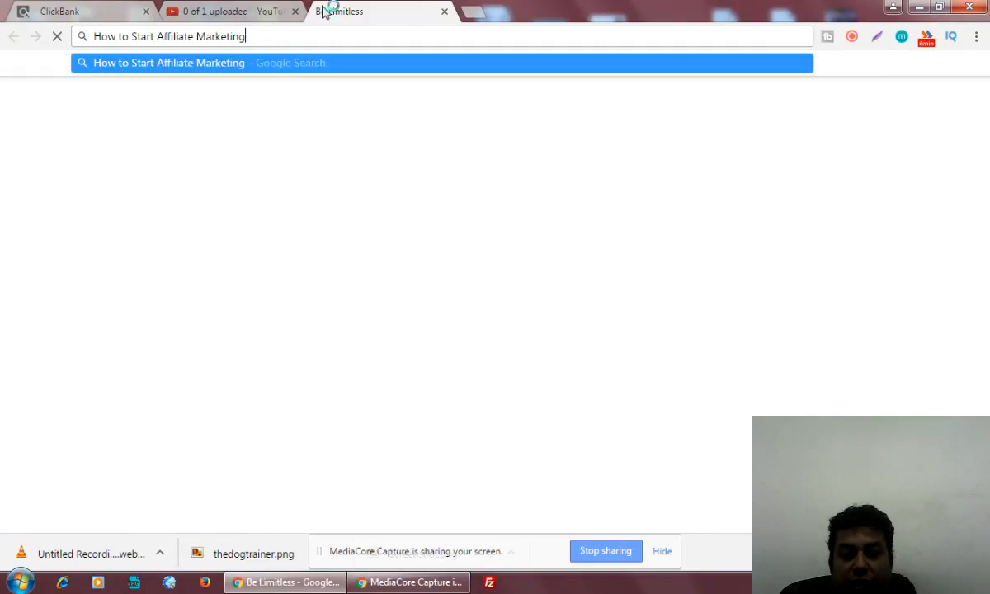
{"action": "key", "text": "Return"}
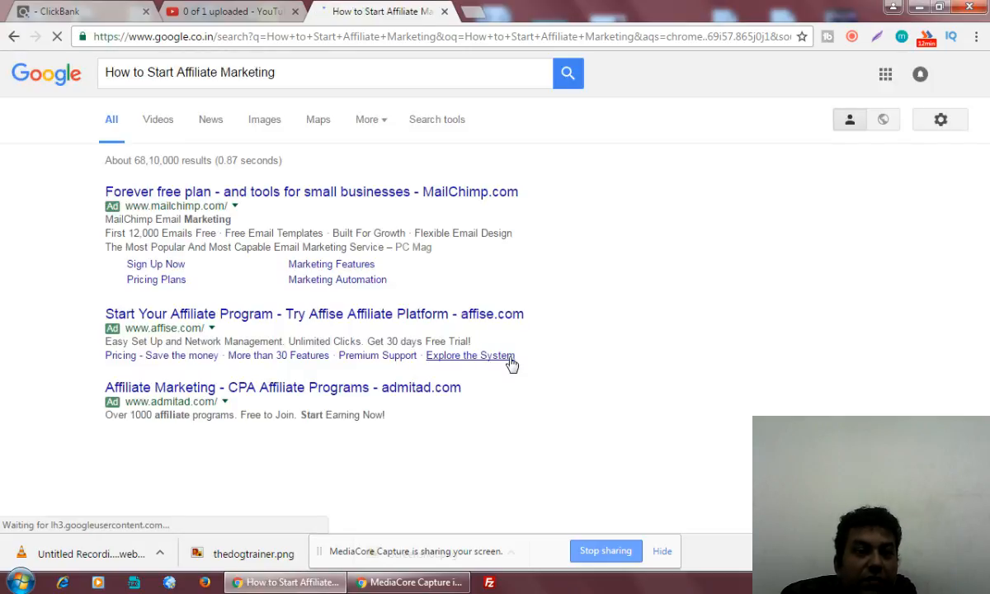
Scroll the Google results down to the related searches, then return to the YouTube upload tab.
{"action": "scroll", "coordinate": [511, 363], "scroll_direction": "down", "scroll_amount": 2}
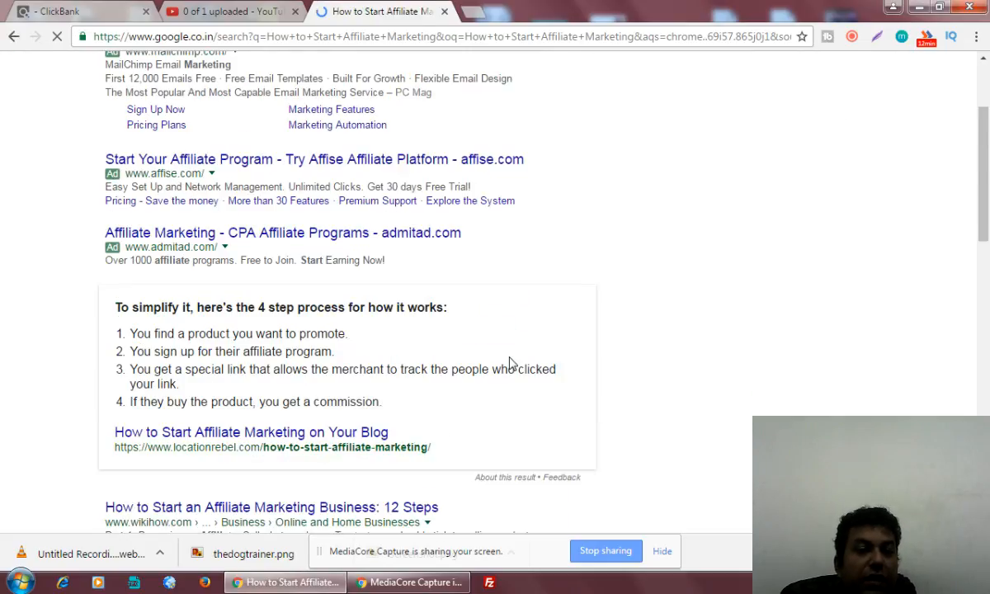
{"action": "scroll", "coordinate": [511, 363], "scroll_direction": "down", "scroll_amount": 2}
{"action": "scroll", "coordinate": [510, 363], "scroll_direction": "down", "scroll_amount": 1}
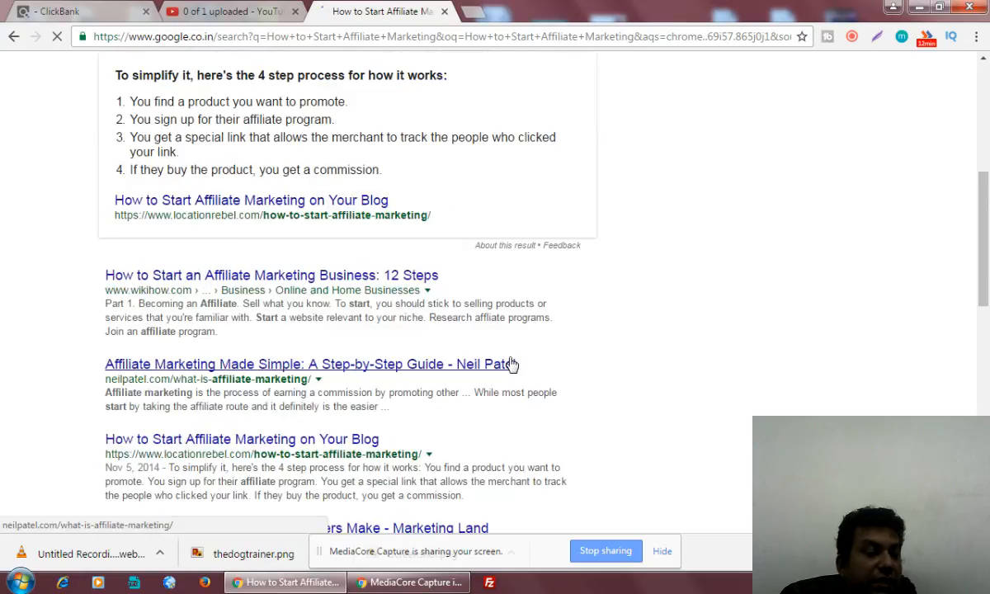
{"action": "scroll", "coordinate": [511, 363], "scroll_direction": "down", "scroll_amount": 2}
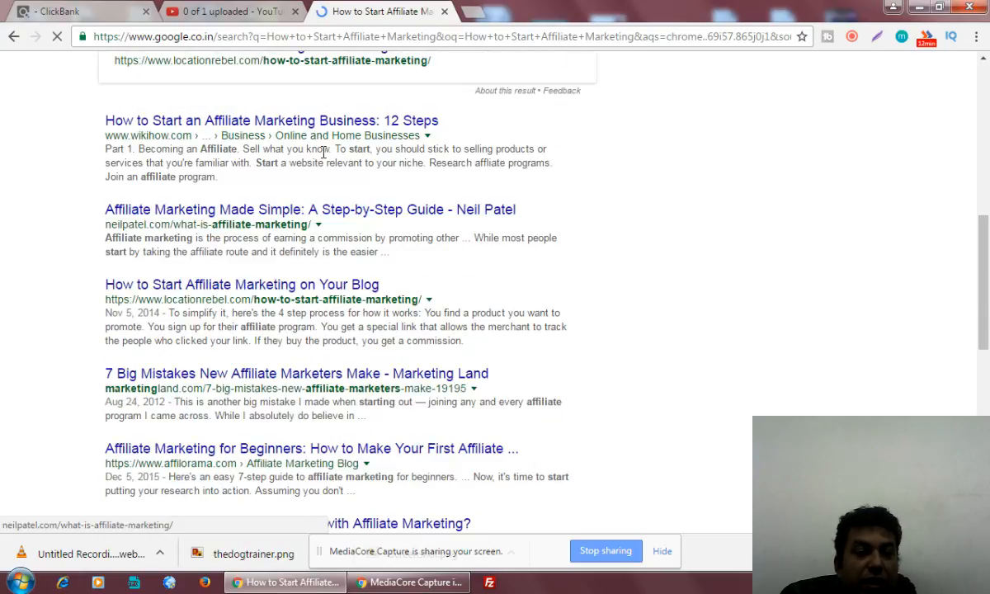
{"action": "scroll", "coordinate": [214, 371], "scroll_direction": "down", "scroll_amount": 2}
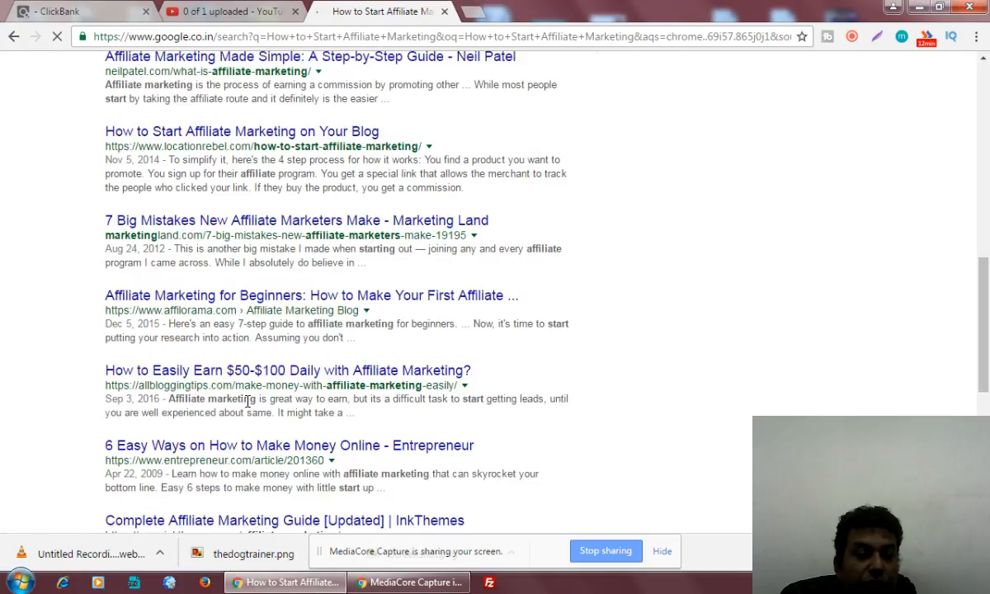
{"action": "scroll", "coordinate": [243, 396], "scroll_direction": "down", "scroll_amount": 1}
{"action": "scroll", "coordinate": [247, 401], "scroll_direction": "down", "scroll_amount": 1}
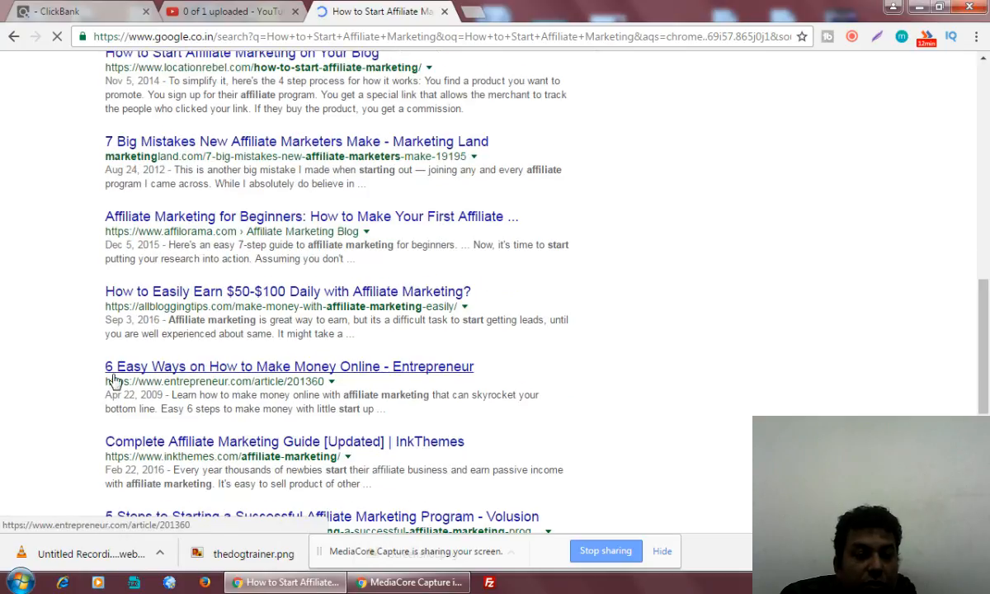
{"action": "scroll", "coordinate": [362, 388], "scroll_direction": "down", "scroll_amount": 3}
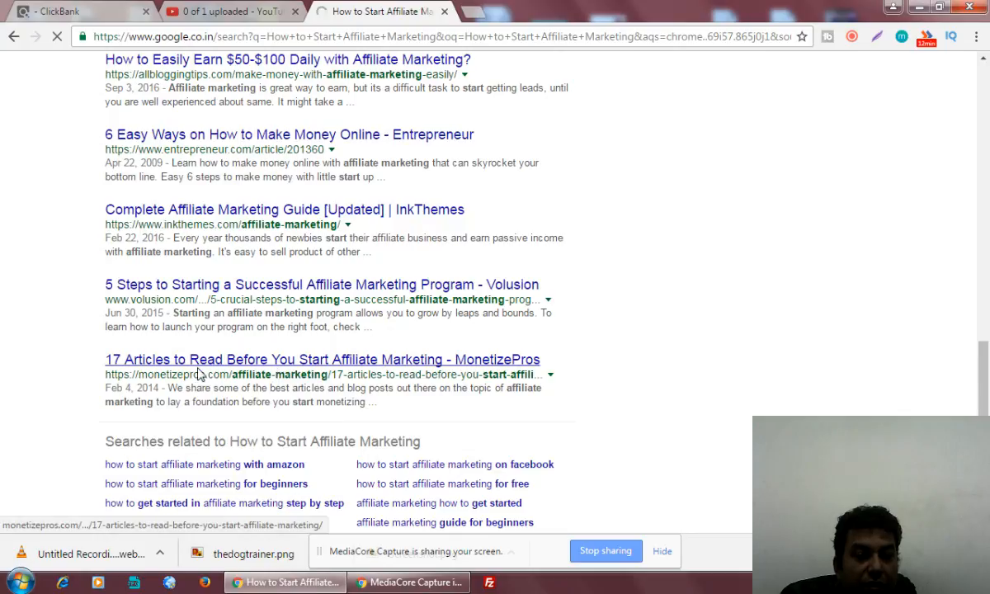
{"action": "scroll", "coordinate": [393, 373], "scroll_direction": "down", "scroll_amount": 2}
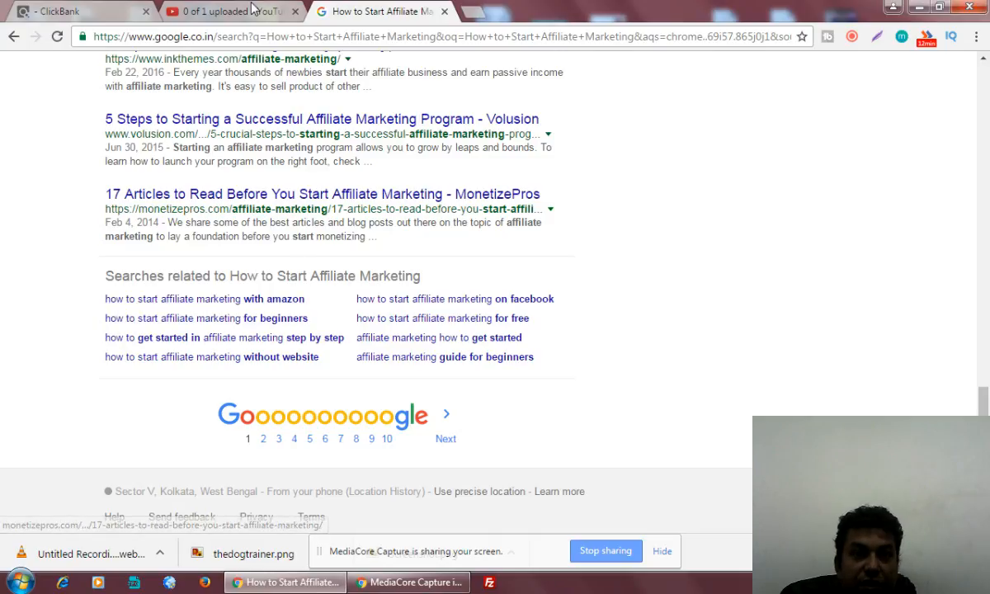
{"action": "left_click", "coordinate": [218, 14]}
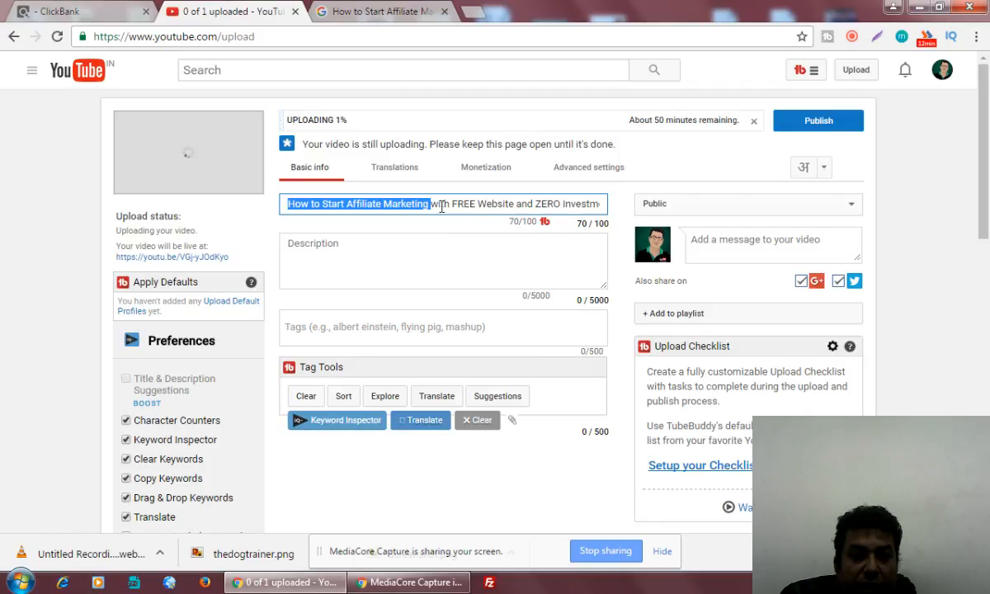
Put the title caret just before 'with FREE Website and ZERO Investment'.
{"action": "left_click", "coordinate": [415, 199]}
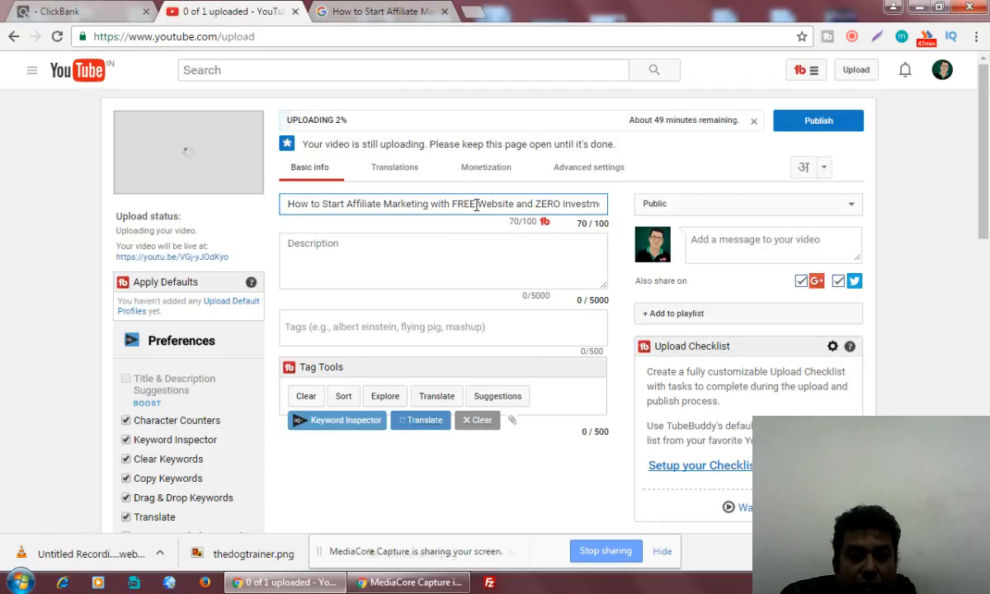
{"action": "left_click_drag", "start_coordinate": [509, 203], "coordinate": [607, 203]}
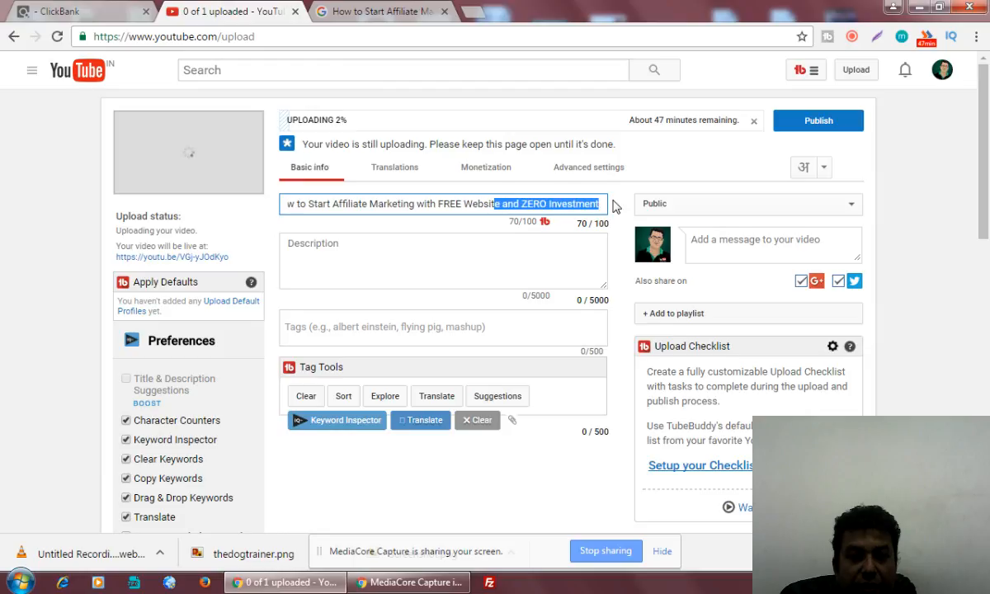
{"action": "left_click", "coordinate": [497, 203]}
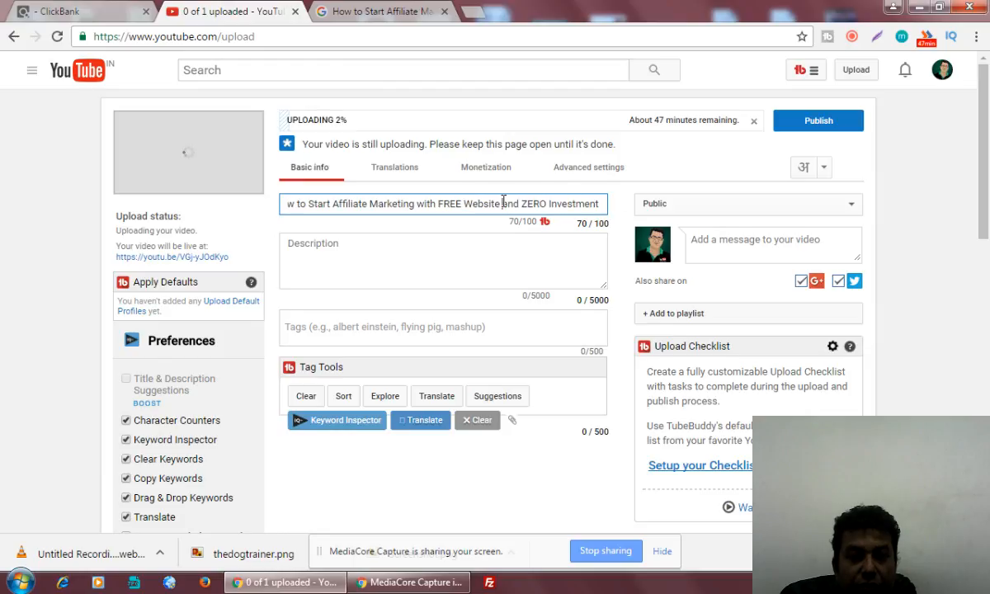
{"action": "left_click_drag", "start_coordinate": [501, 203], "coordinate": [616, 212]}
{"action": "left_click", "coordinate": [495, 206]}
{"action": "left_click_drag", "start_coordinate": [438, 203], "coordinate": [600, 204]}
{"action": "left_click", "coordinate": [602, 204]}
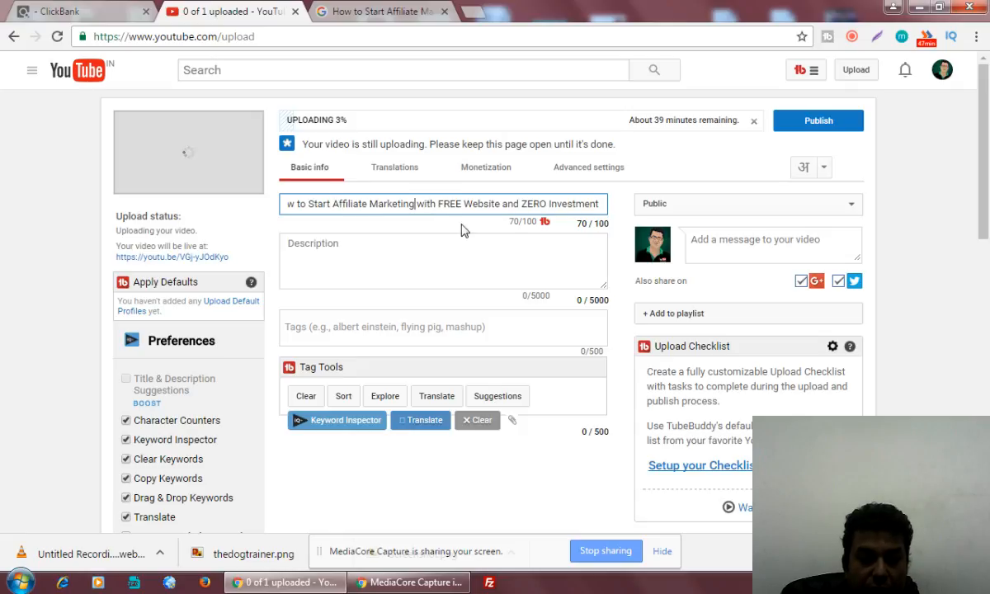
Insert 'and Earn UNLIMITED Money' into the title, fixing typos and dropping the extra 'Quickly'.
{"action": "type", "text": "and Earn "}
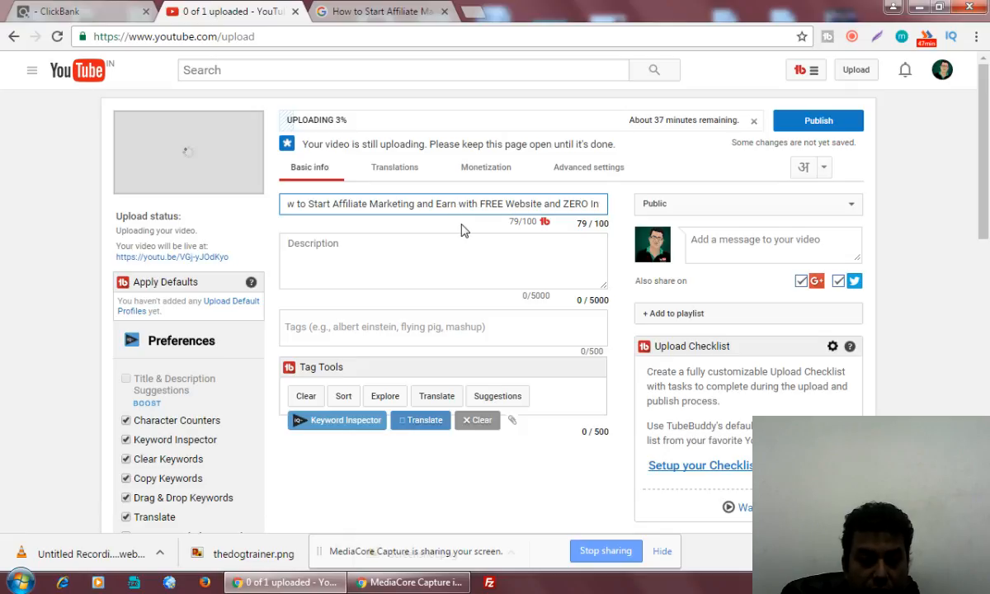
{"action": "type", "text": "UNLI "}
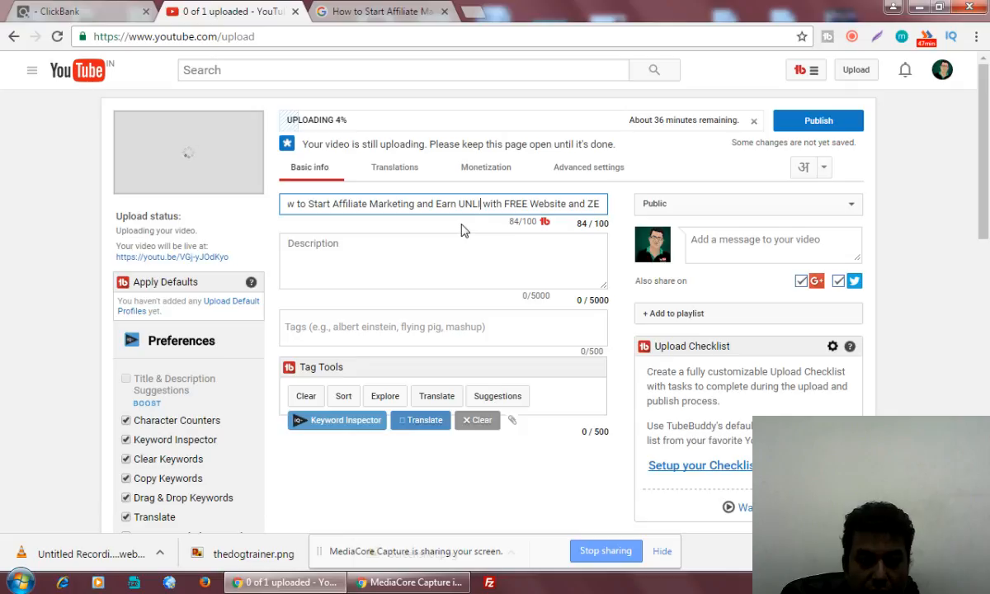
{"action": "type", "text": "MITED "}
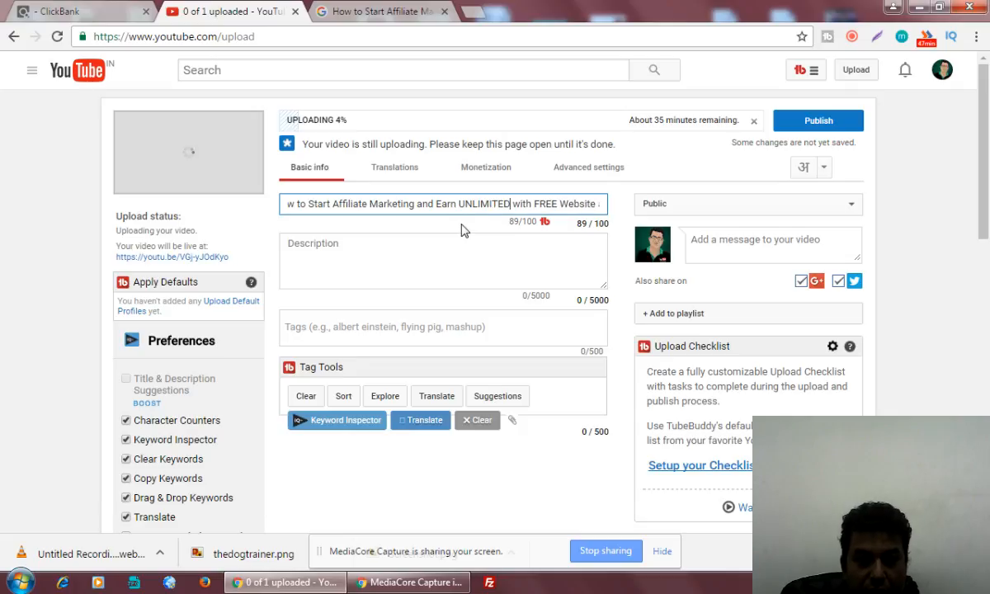
{"action": "type", "text": "MOne"}
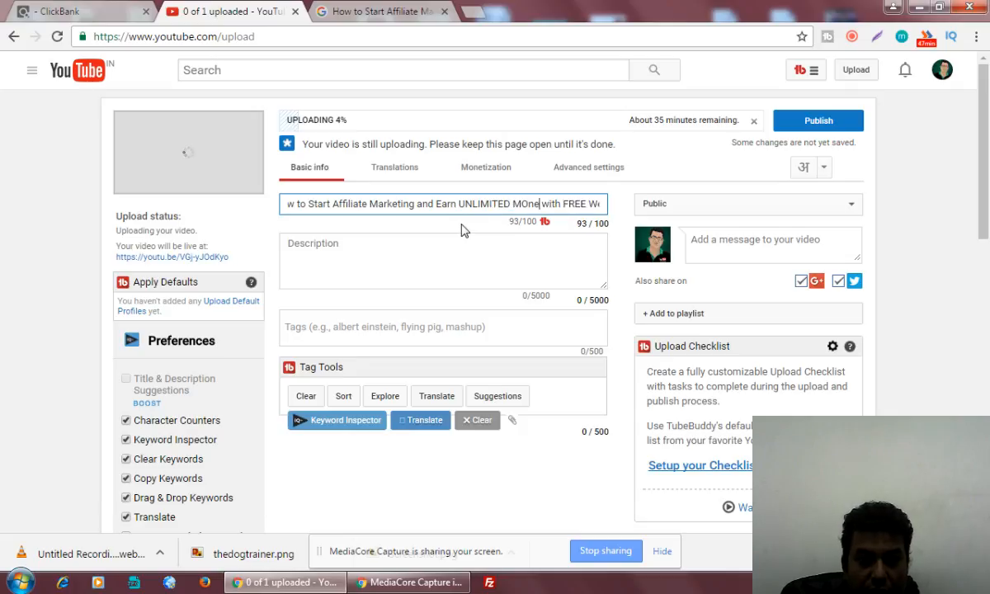
{"action": "key", "text": "BackSpace"}
{"action": "key", "text": "BackSpace"}
{"action": "key", "text": "BackSpace"}
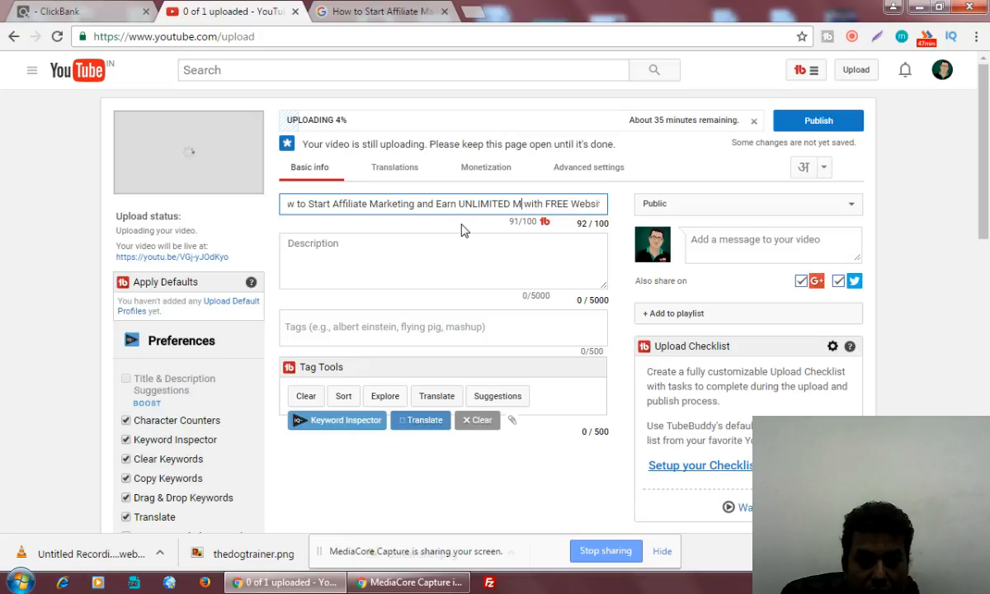
{"action": "type", "text": "o"}
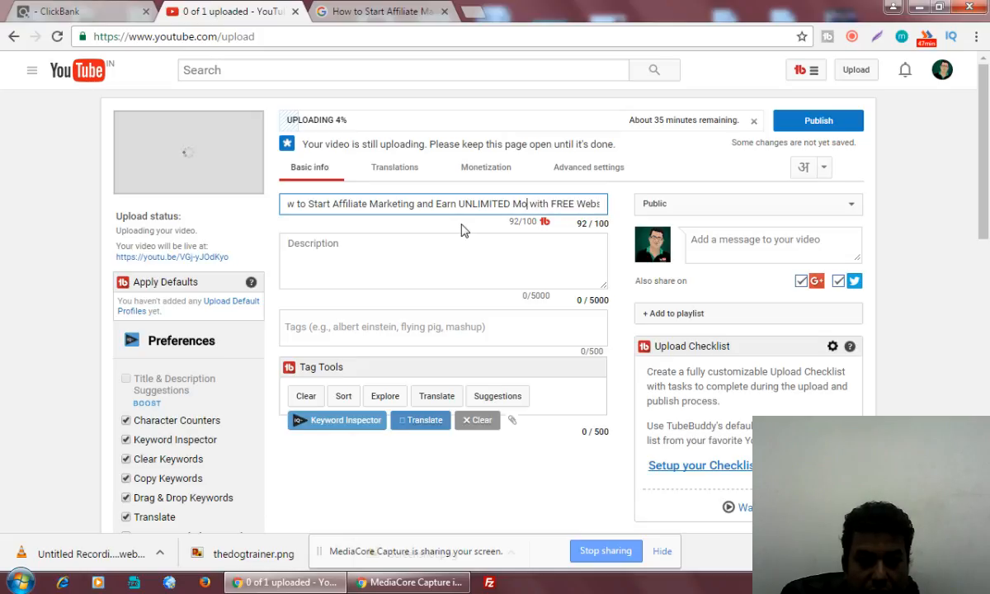
{"action": "type", "text": "ney"}
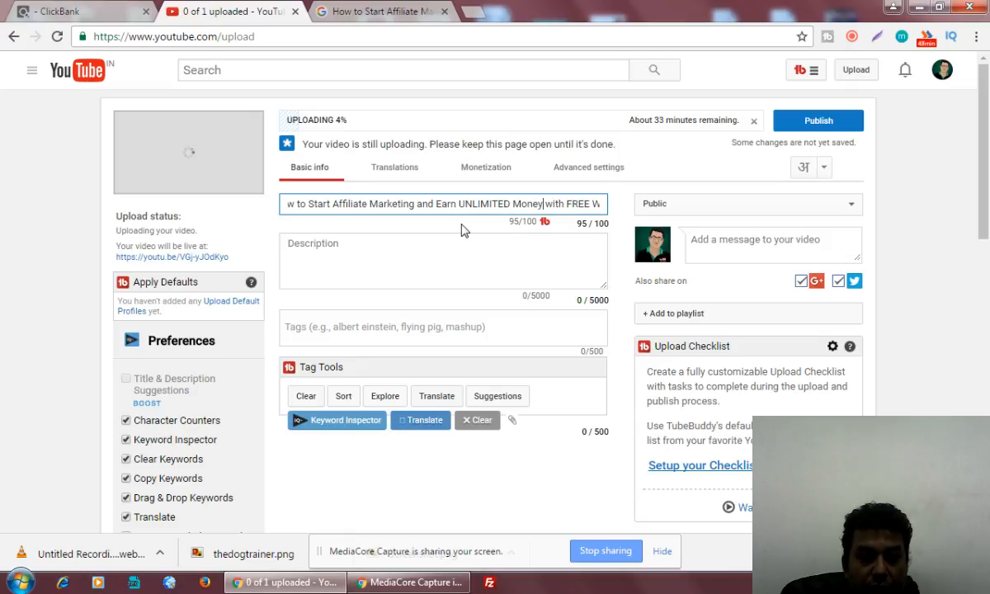
{"action": "type", "text": "Qui "}
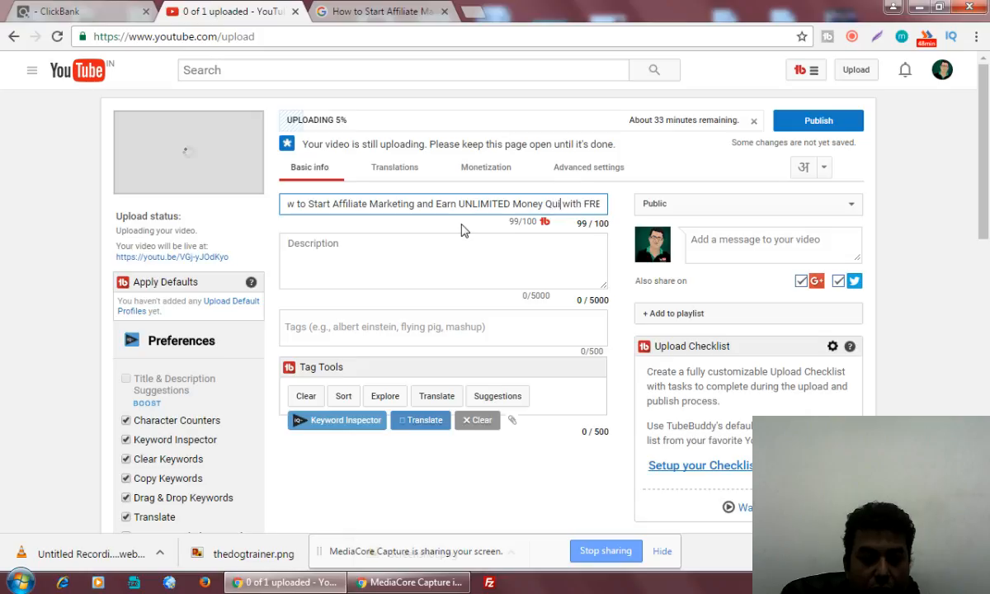
{"action": "type", "text": "ckly"}
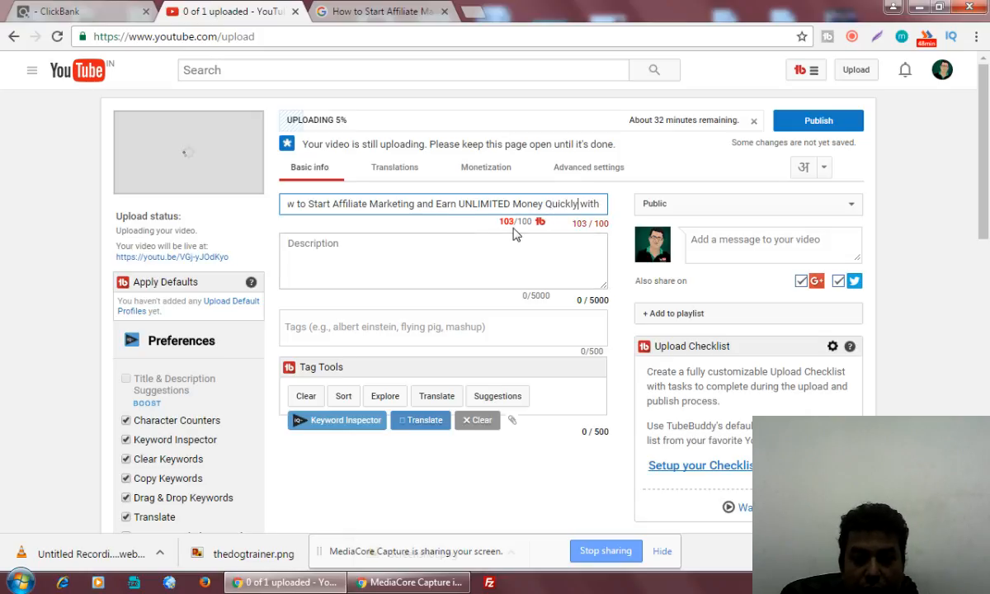
{"action": "key", "text": "BackSpace"}
{"action": "key", "text": "BackSpace"}
{"action": "key", "text": "BackSpace"}
{"action": "key", "text": "BackSpace"}
{"action": "key", "text": "BackSpace"}
{"action": "key", "text": "BackSpace"}
{"action": "key", "text": "BackSpace"}
{"action": "key", "text": "BackSpace"}
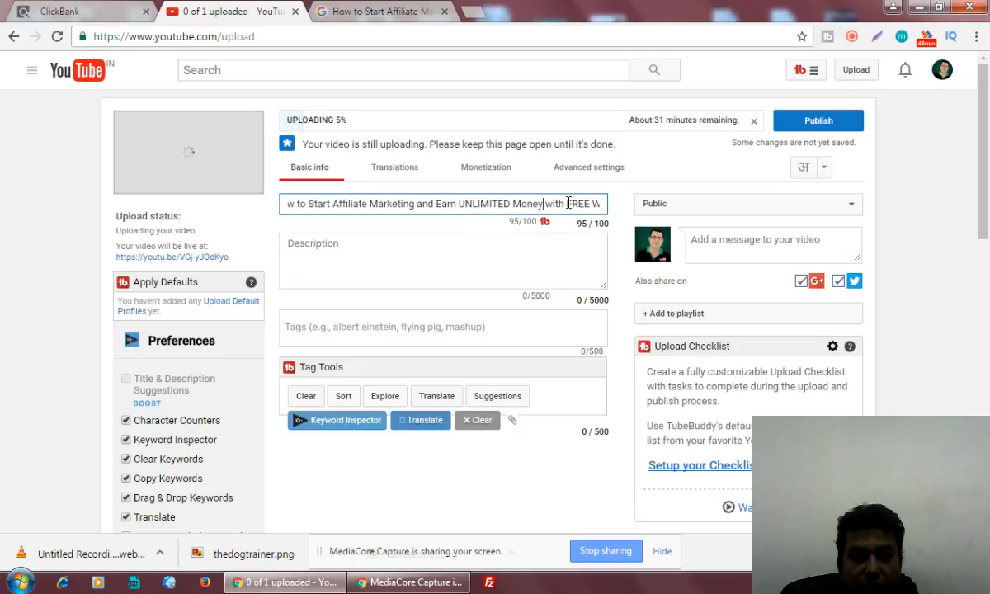
{"action": "left_click_drag", "start_coordinate": [553, 203], "coordinate": [584, 206]}
{"action": "left_click", "coordinate": [520, 205]}
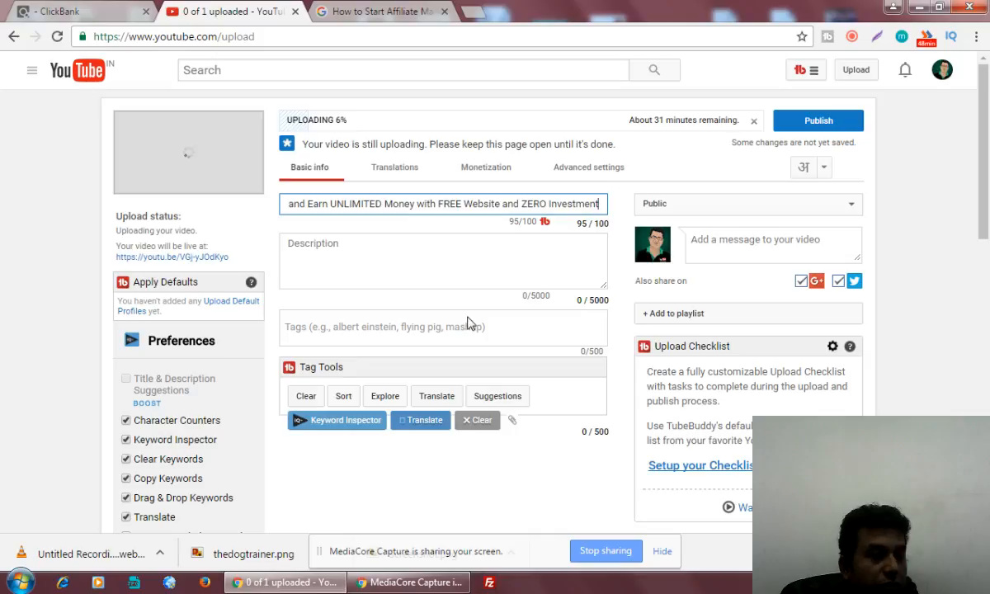
{"action": "left_click", "coordinate": [384, 259]}
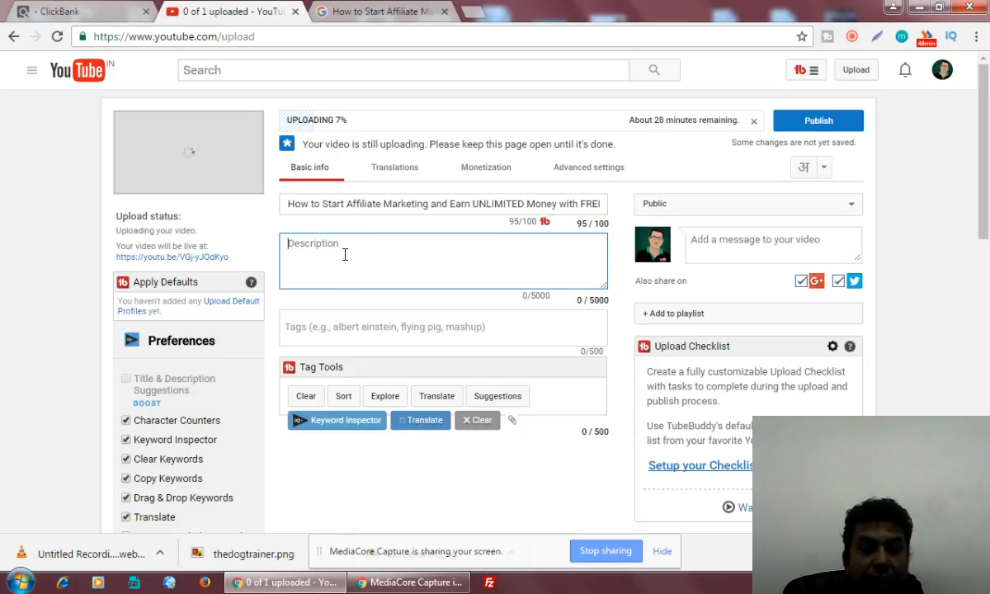
Type 'Learn' in the description and copy the related-searches block from the Google results.
{"action": "type", "text": "Lea"}
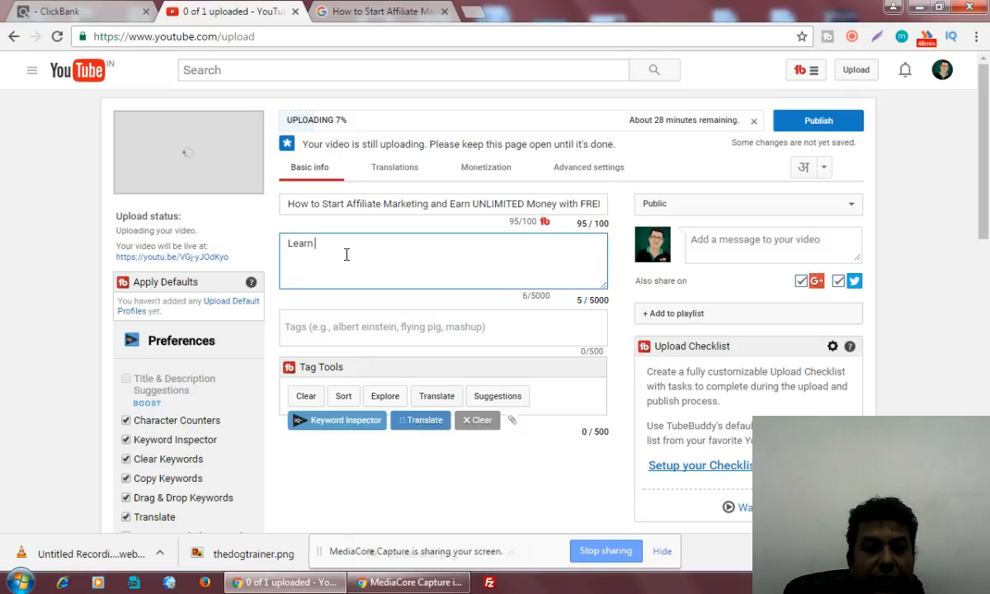
{"action": "type", "text": "rn"}
{"action": "left_click", "coordinate": [345, 19]}
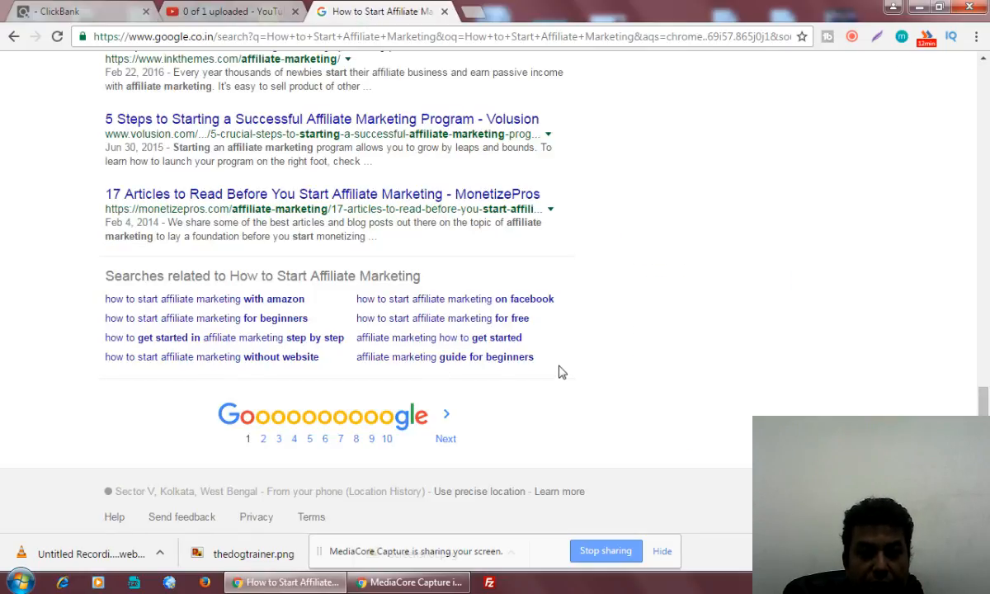
{"action": "left_click_drag", "start_coordinate": [534, 358], "coordinate": [92, 268]}
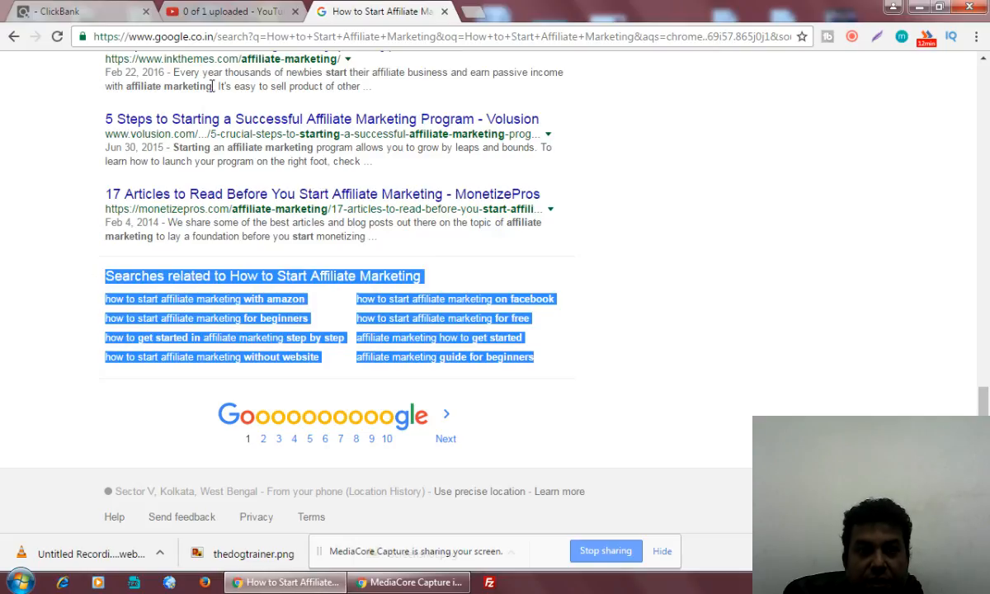
{"action": "left_click", "coordinate": [232, 13]}
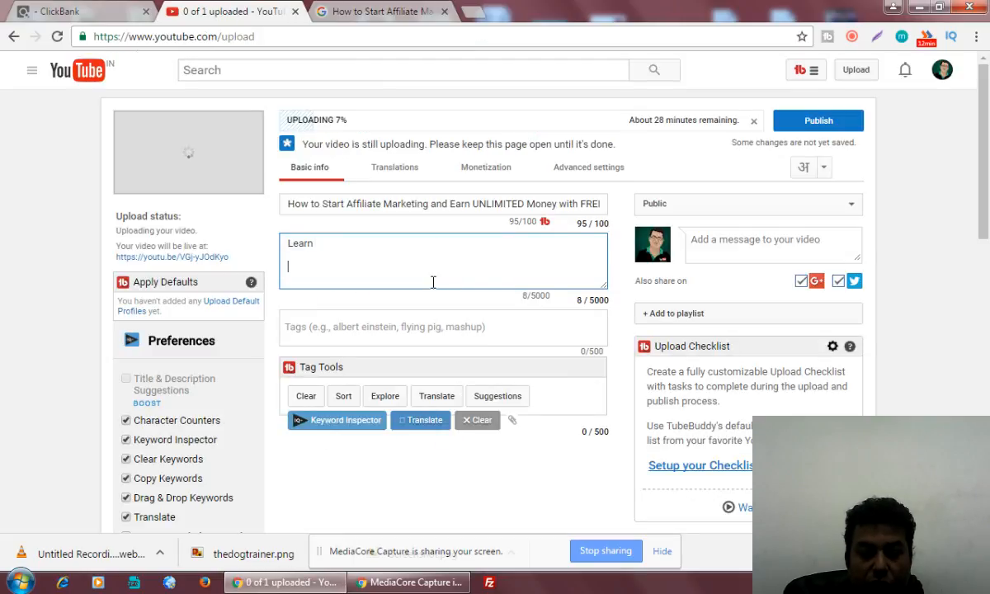
Paste the related searches into the description, enlarge the box, and select the 'for beginners' line.
{"action": "key", "text": "ctrl+v"}
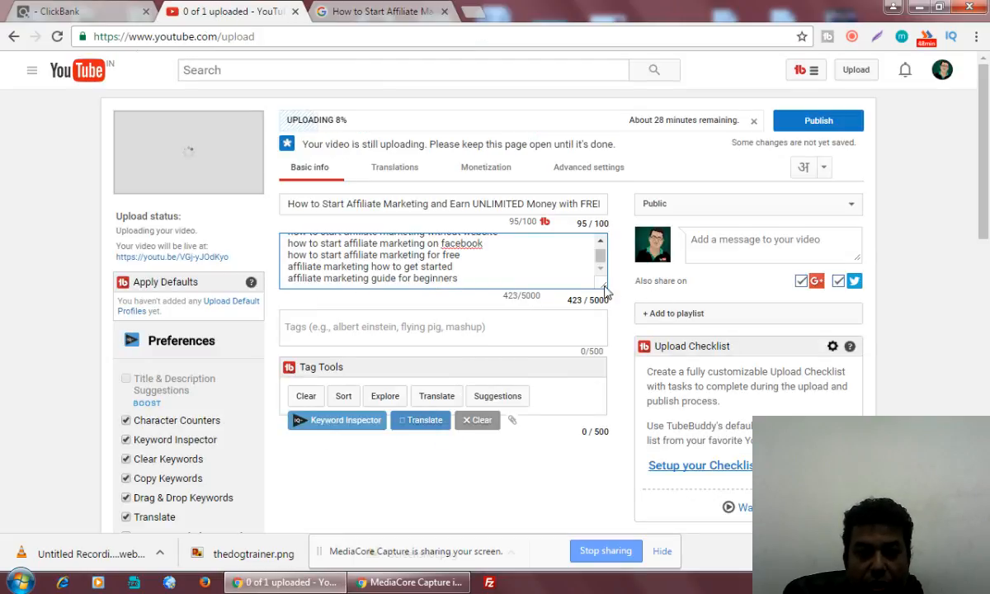
{"action": "left_click_drag", "start_coordinate": [605, 291], "coordinate": [605, 442]}
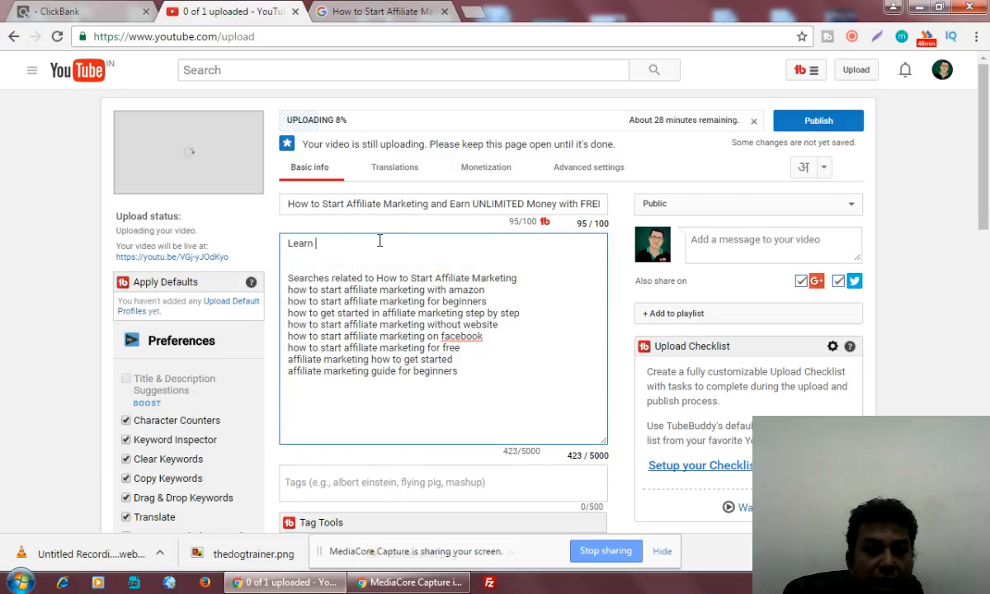
{"action": "left_click_drag", "start_coordinate": [490, 301], "coordinate": [290, 302]}
{"action": "key", "text": "ctrl+c"}
Paste 'how to start affiliate marketing' after Learn and replace 'for' with 'as a'.
{"action": "left_click", "coordinate": [340, 241]}
{"action": "key", "text": "ctrl+v"}
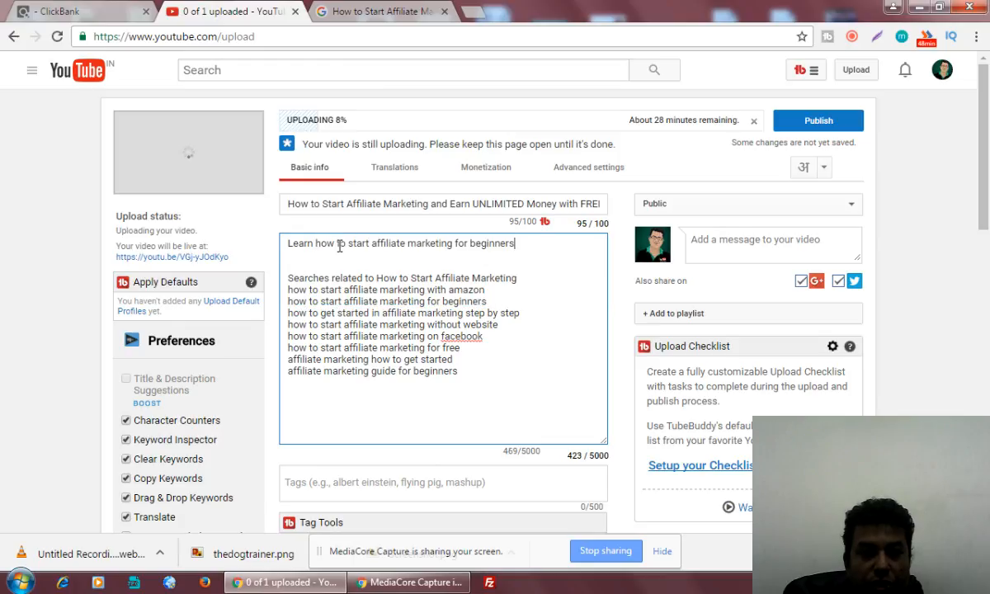
{"action": "double_click", "coordinate": [464, 243]}
{"action": "type", "text": "as"}
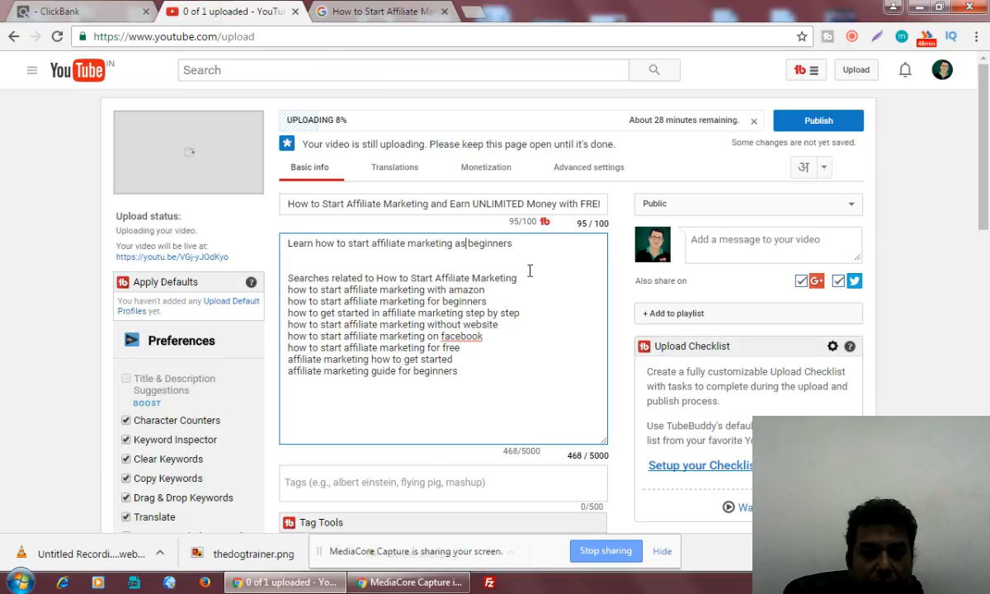
{"action": "type", "text": " a"}
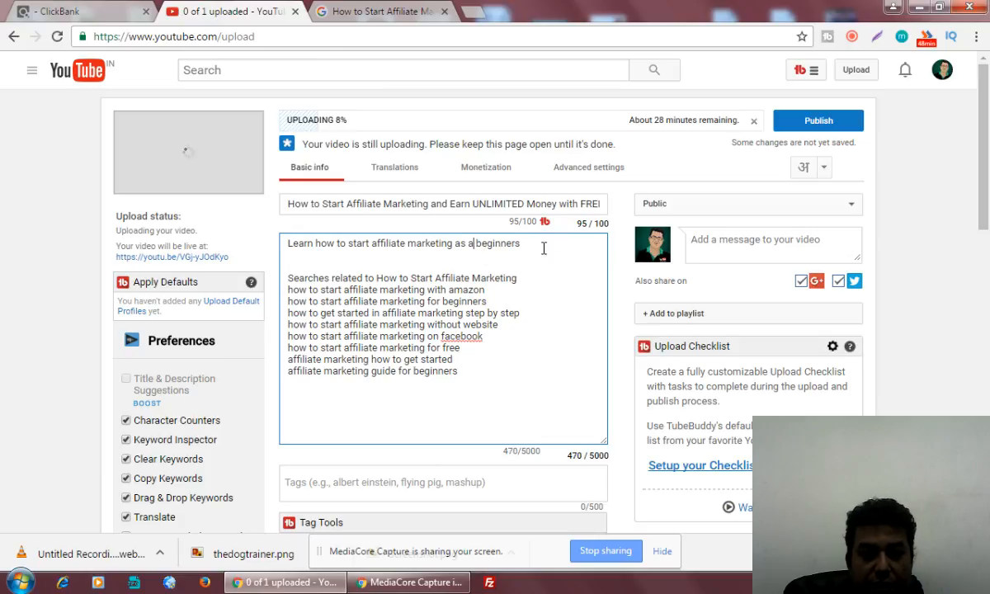
Finish the sentence on earning unlimited money from marketplaces like Clickbank, Jvzoo, CJ and Others.
{"action": "left_click", "coordinate": [541, 242]}
{"action": "type", "text": "and learn mon"}
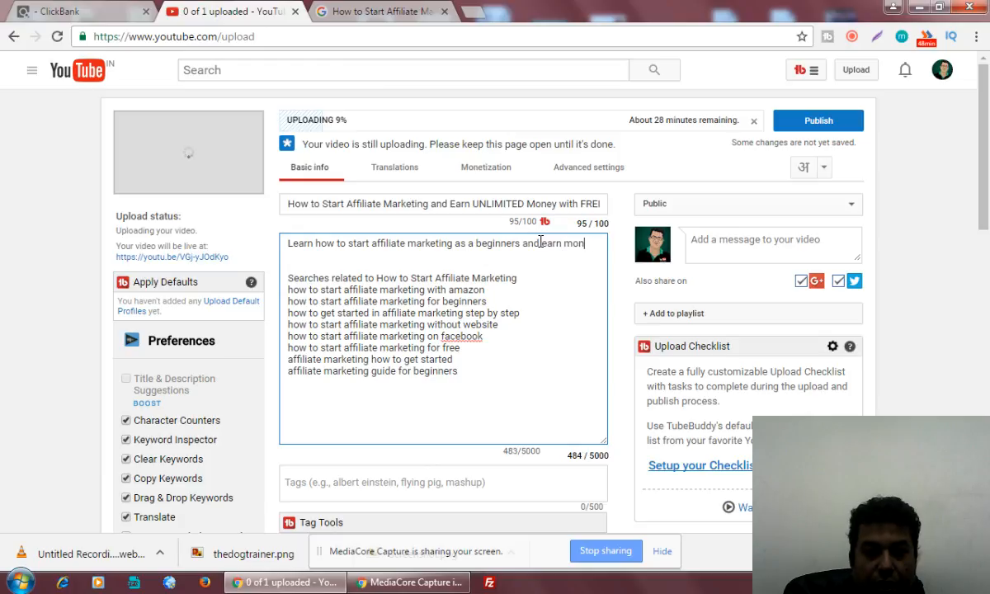
{"action": "key", "text": "BackSpace"}
{"action": "key", "text": "BackSpace"}
{"action": "key", "text": "BackSpace"}
{"action": "type", "text": "u"}
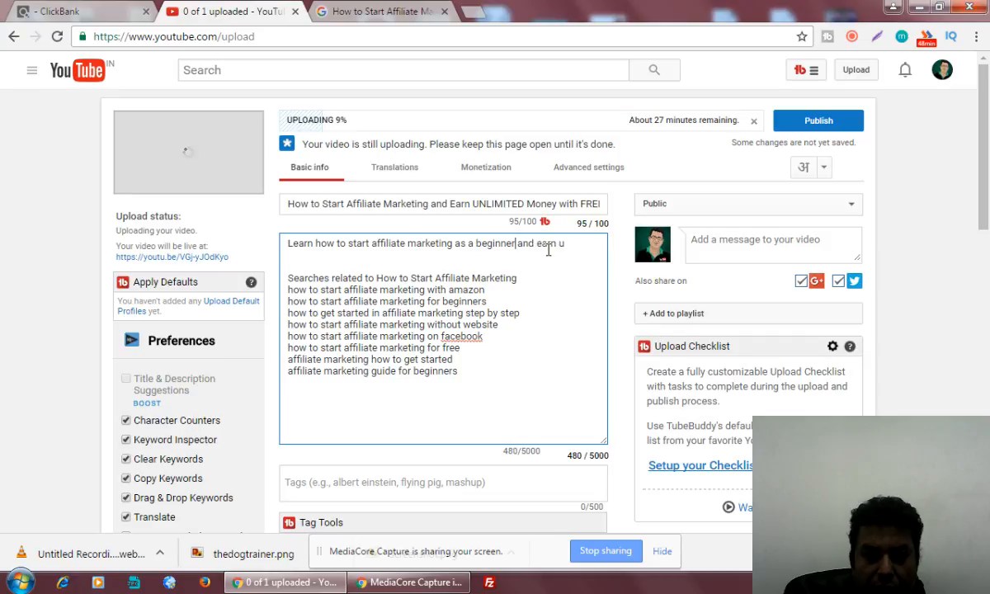
{"action": "key", "text": "BackSpace"}
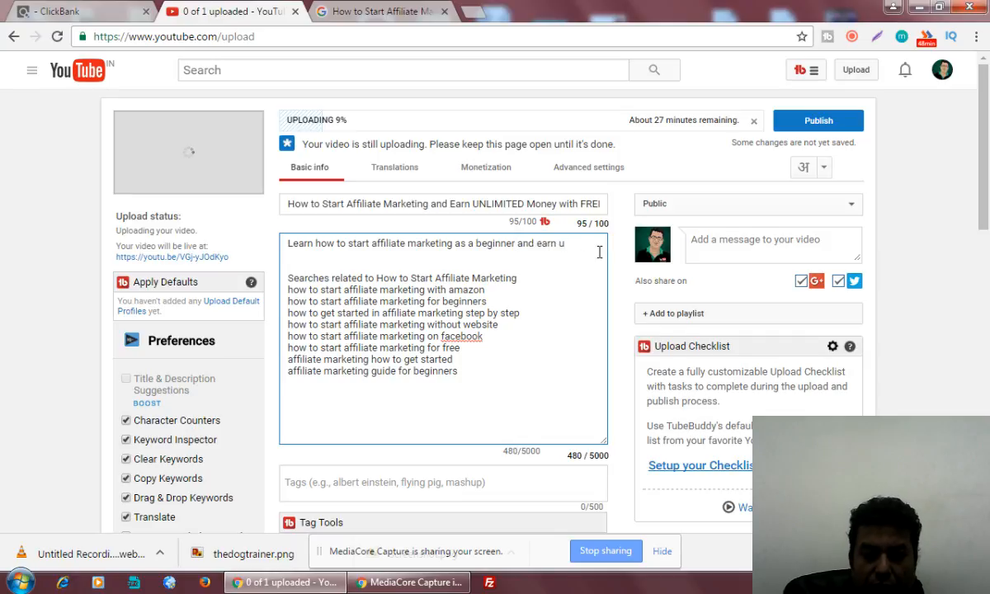
{"action": "type", "text": "nli"}
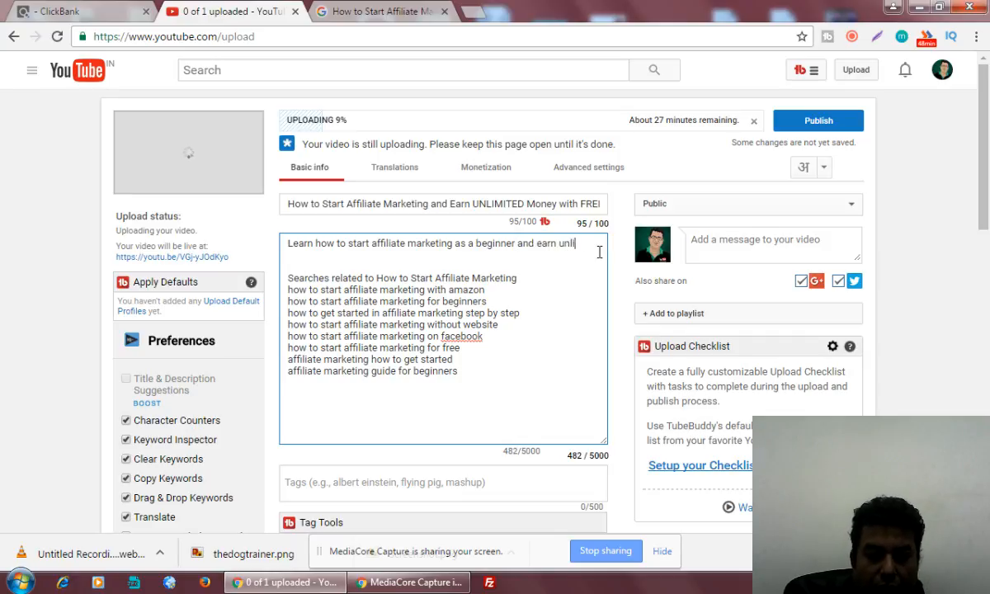
{"action": "type", "text": "mited mone"}
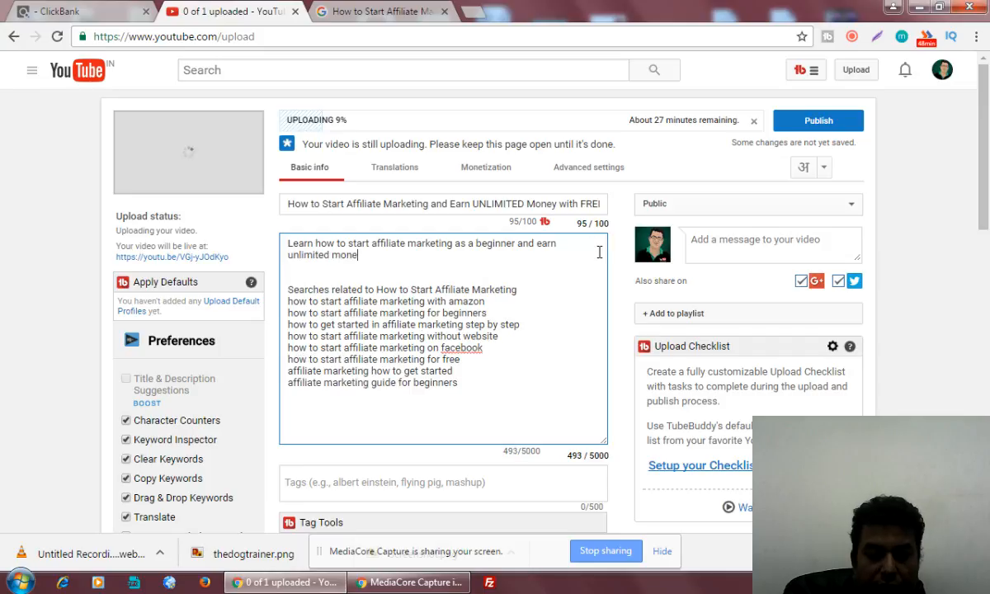
{"action": "type", "text": "y fro"}
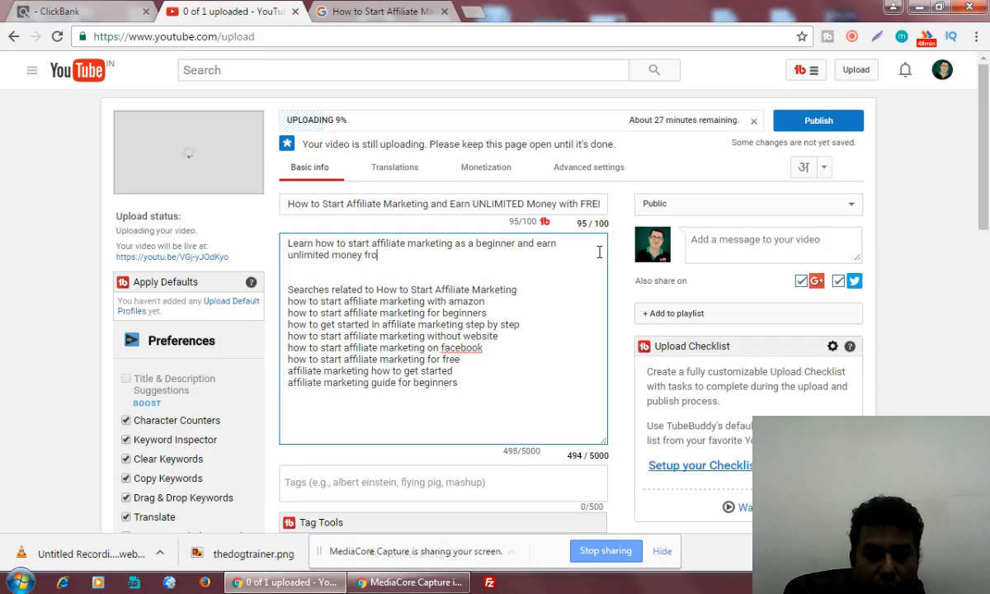
{"action": "type", "text": "m different a"}
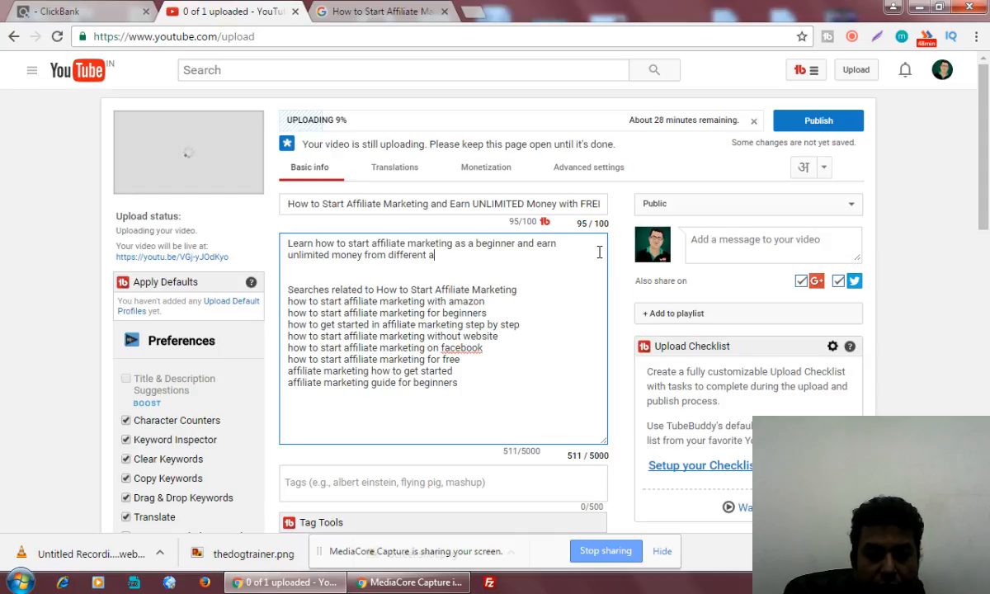
{"action": "type", "text": "ffiliate ma"}
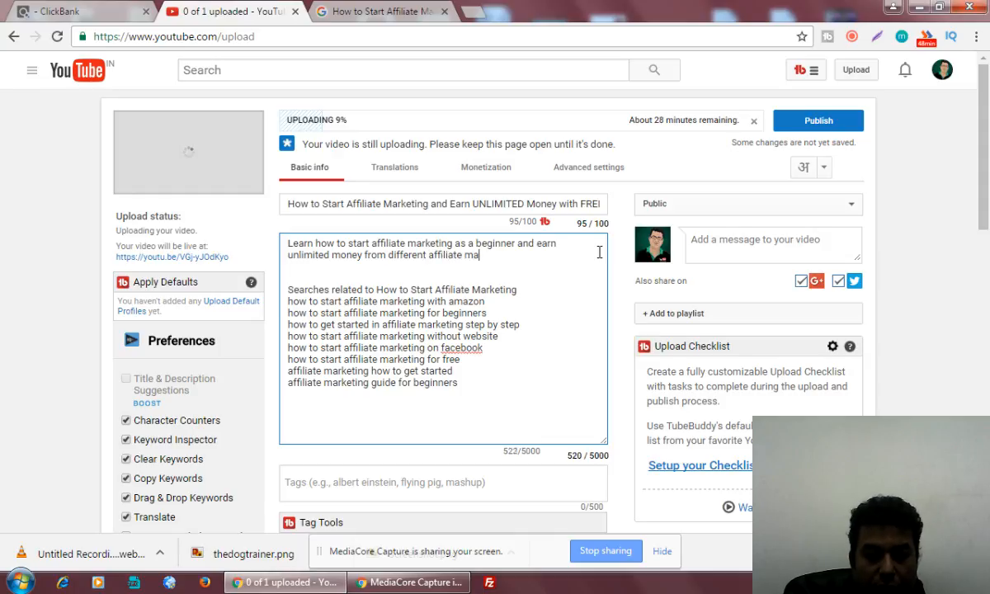
{"action": "type", "text": "rketplace"}
{"action": "type", "text": "li"}
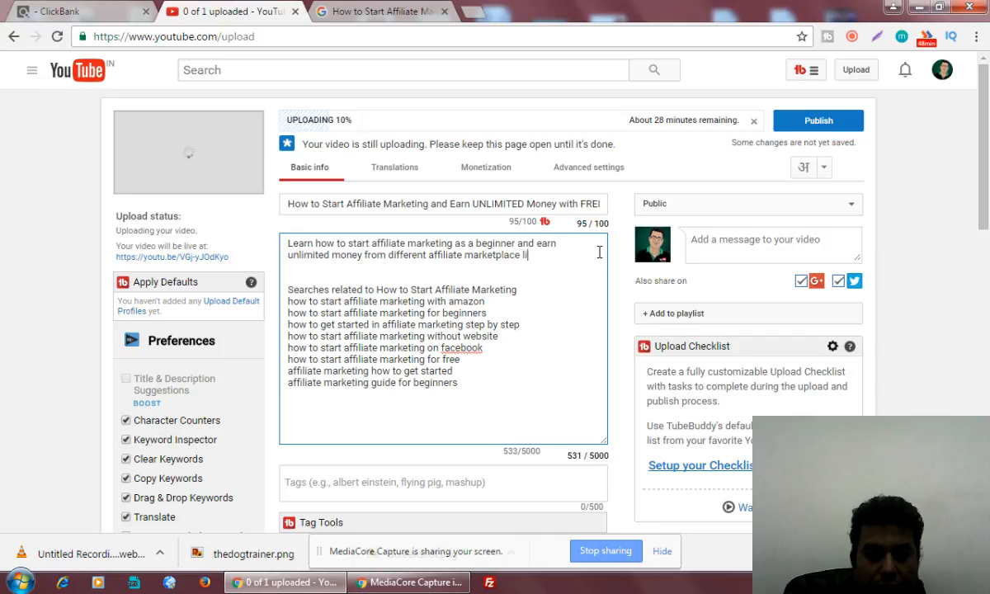
{"action": "type", "text": "ke Clic"}
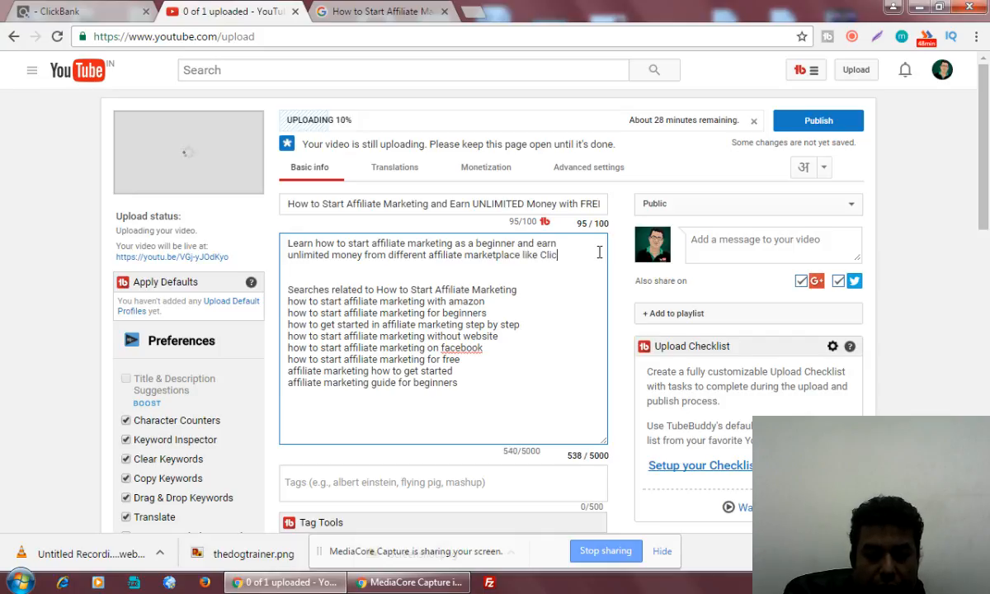
{"action": "type", "text": "kbank, J"}
{"action": "key", "text": "Return"}
{"action": "type", "text": "Jvzoo, "}
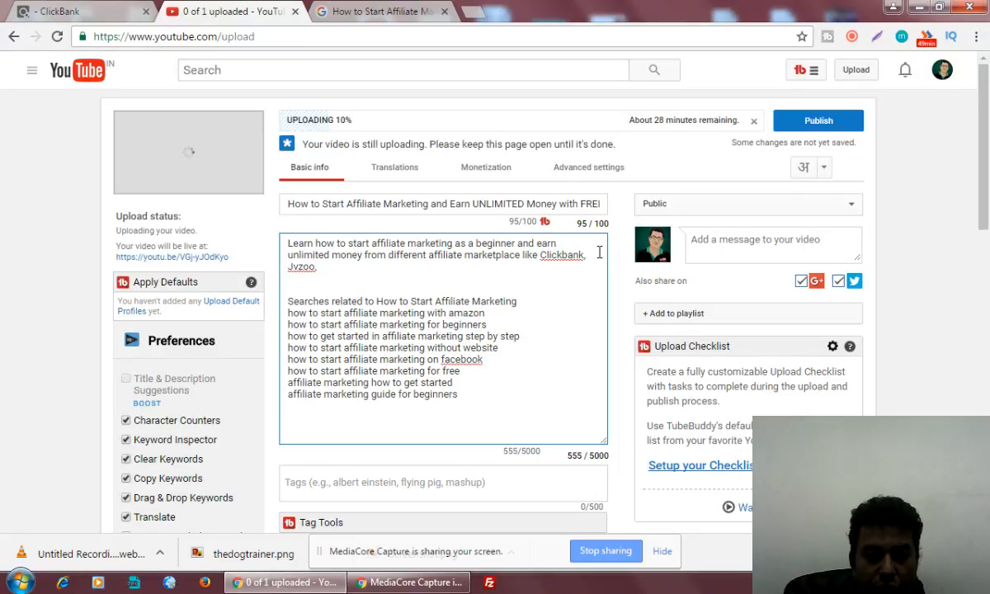
{"action": "type", "text": "Cj"}
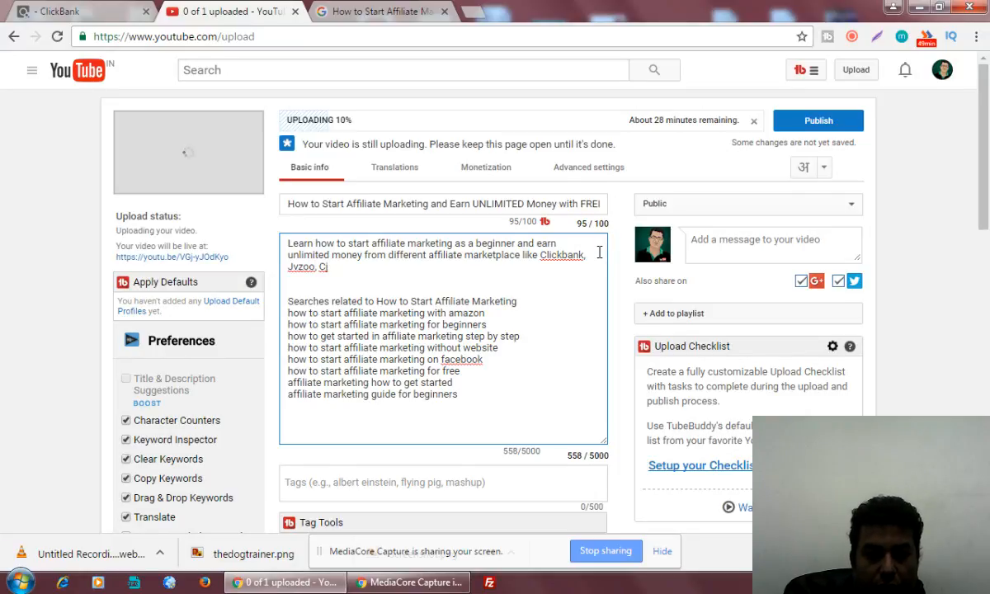
{"action": "key", "text": "BackSpace"}
{"action": "key", "text": "BackSpace"}
{"action": "type", "text": "CJ an"}
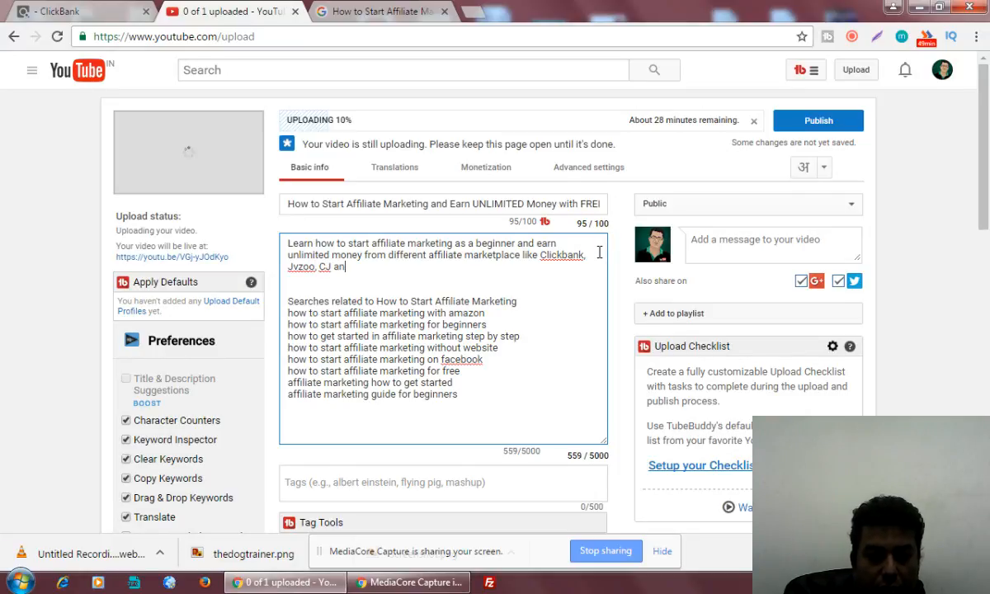
{"action": "type", "text": "d Others."}
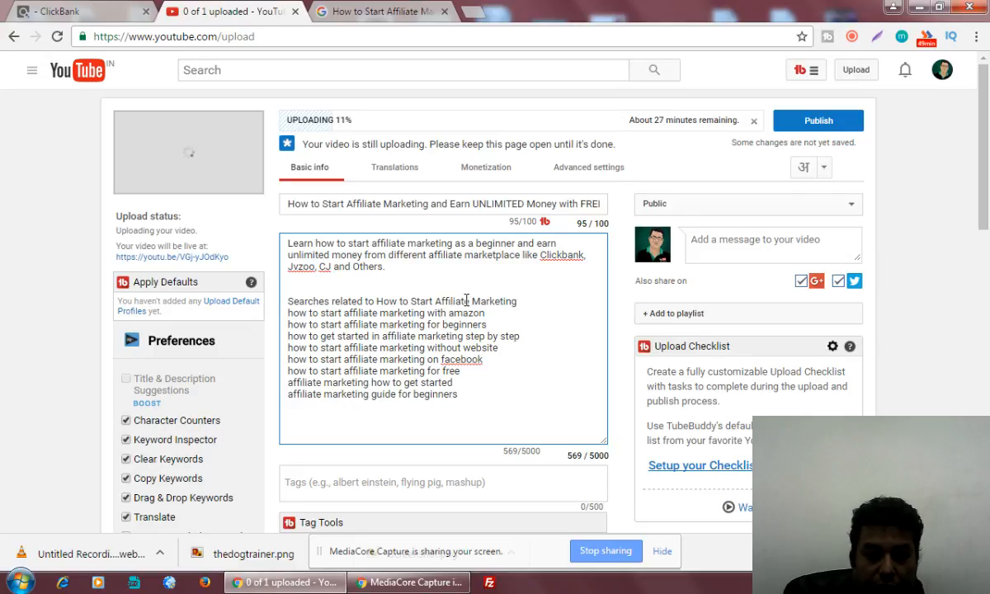
{"action": "key", "text": "Return"}
{"action": "key", "text": "Return"}
Type 'This video will guide you the following steps:', then step 1 (FREE Blog at Blogspot) and step 2 (choose Niche).
{"action": "type", "text": "T"}
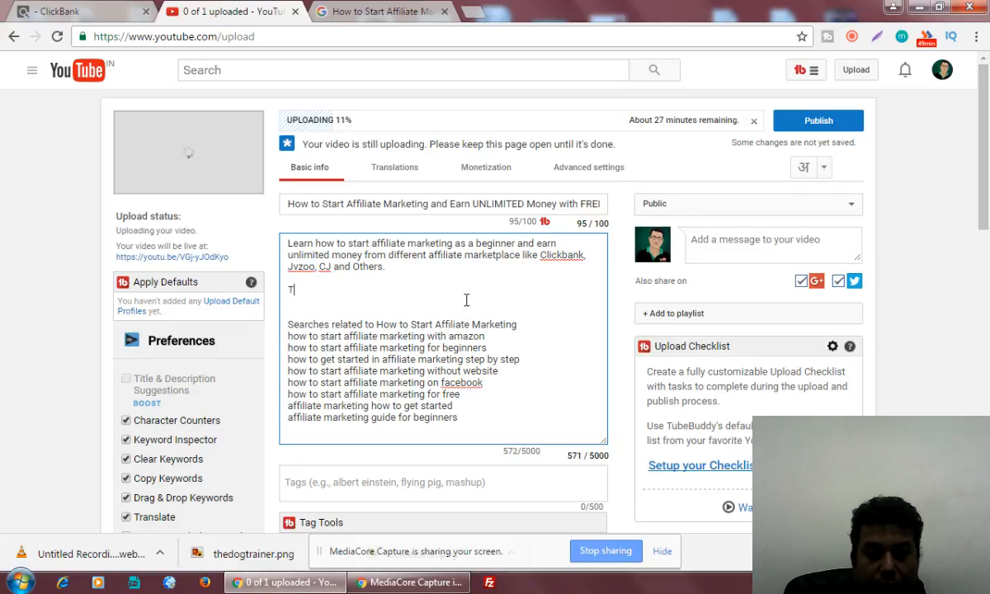
{"action": "type", "text": "his video will"}
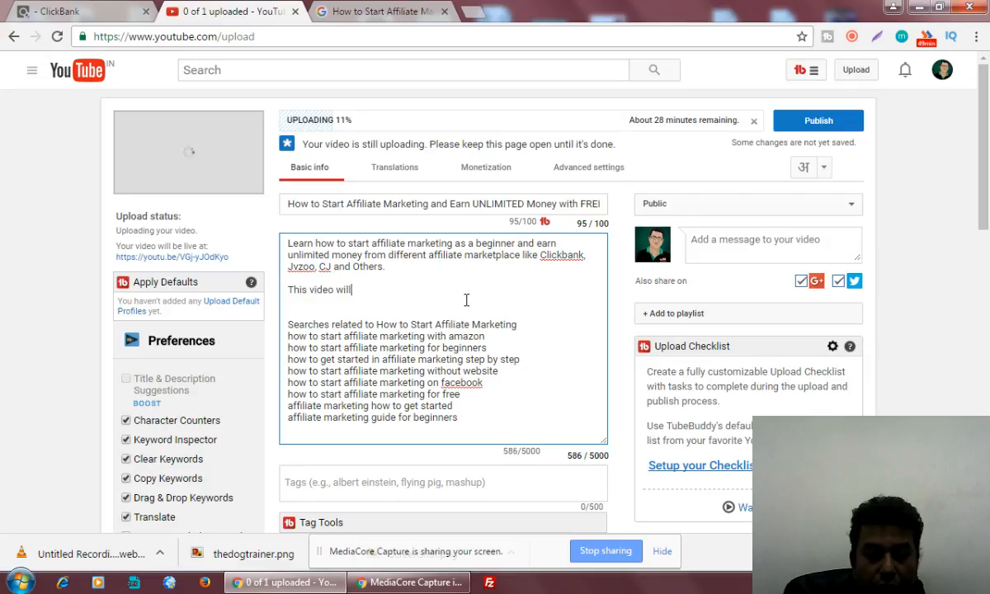
{"action": "type", "text": " guide you "}
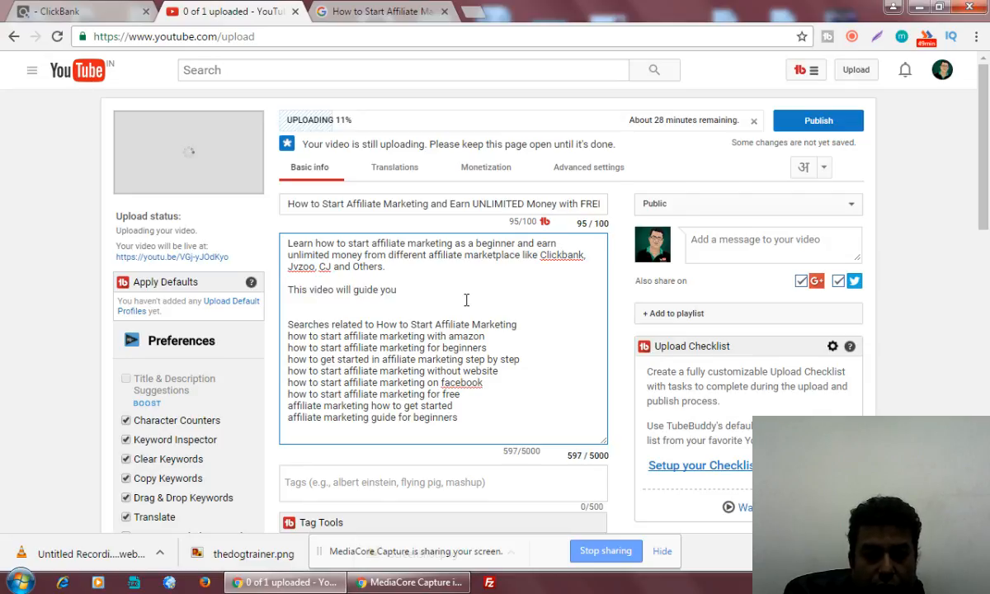
{"action": "type", "text": "the following"}
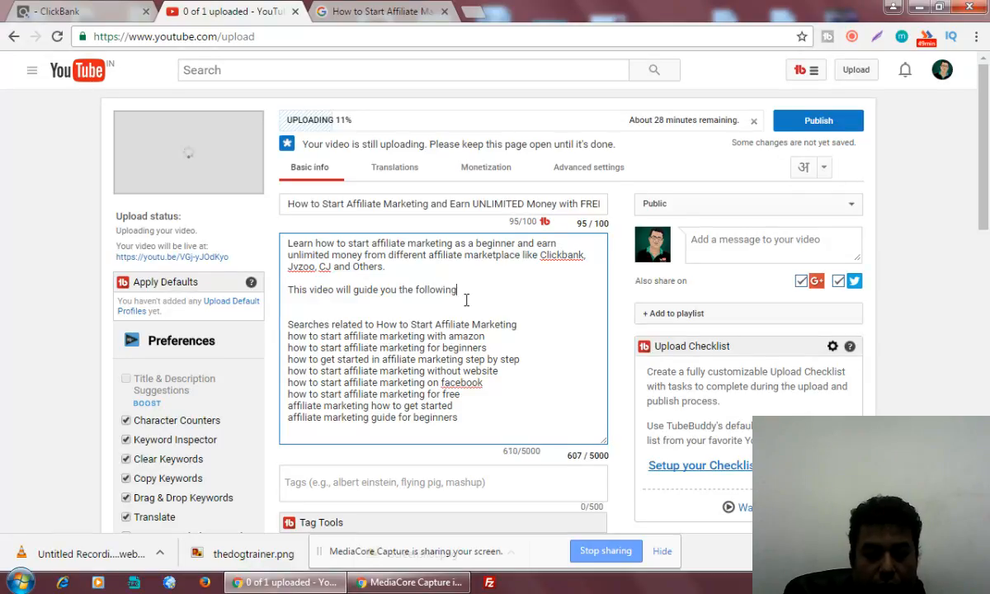
{"action": "type", "text": " steps"}
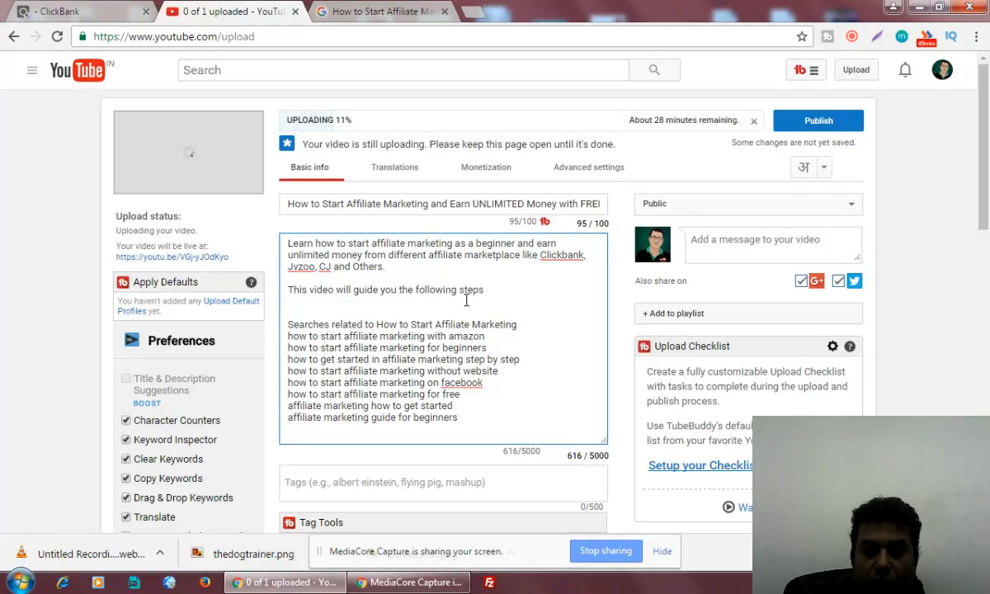
{"action": "type", "text": ":"}
{"action": "key", "text": "Return"}
{"action": "key", "text": "Return"}
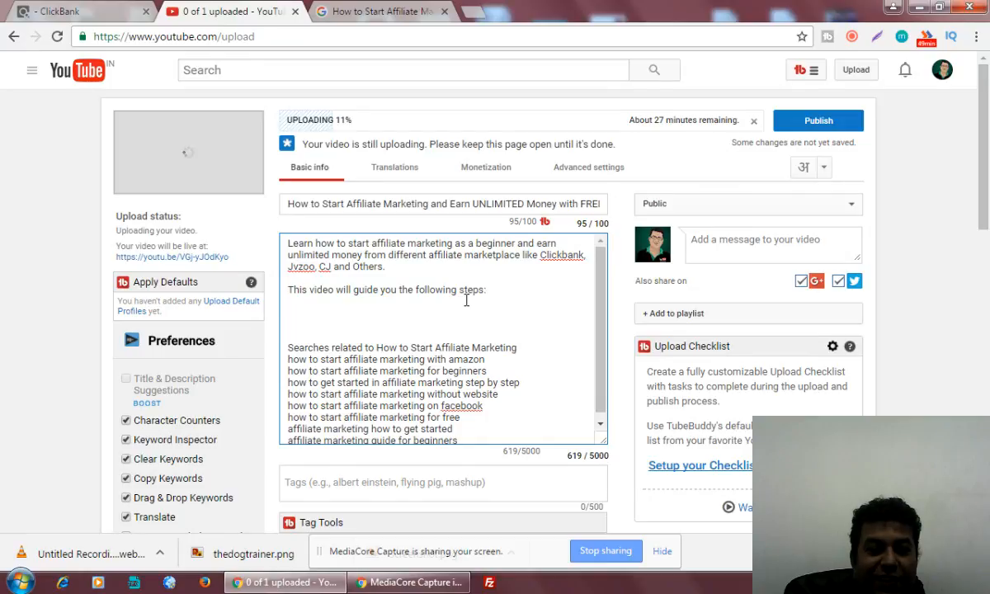
{"action": "type", "text": "1."}
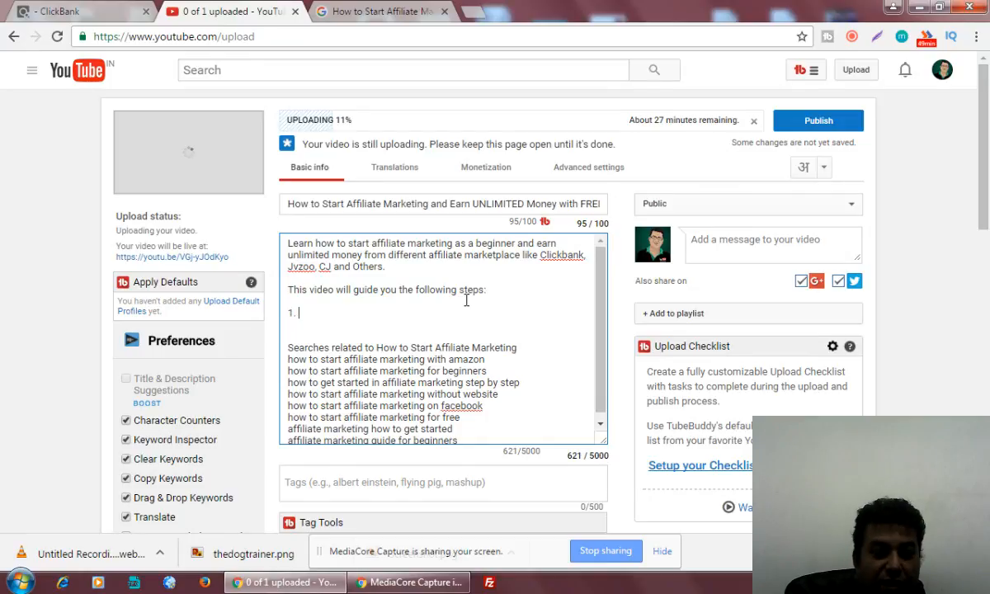
{"action": "type", "text": " How you "}
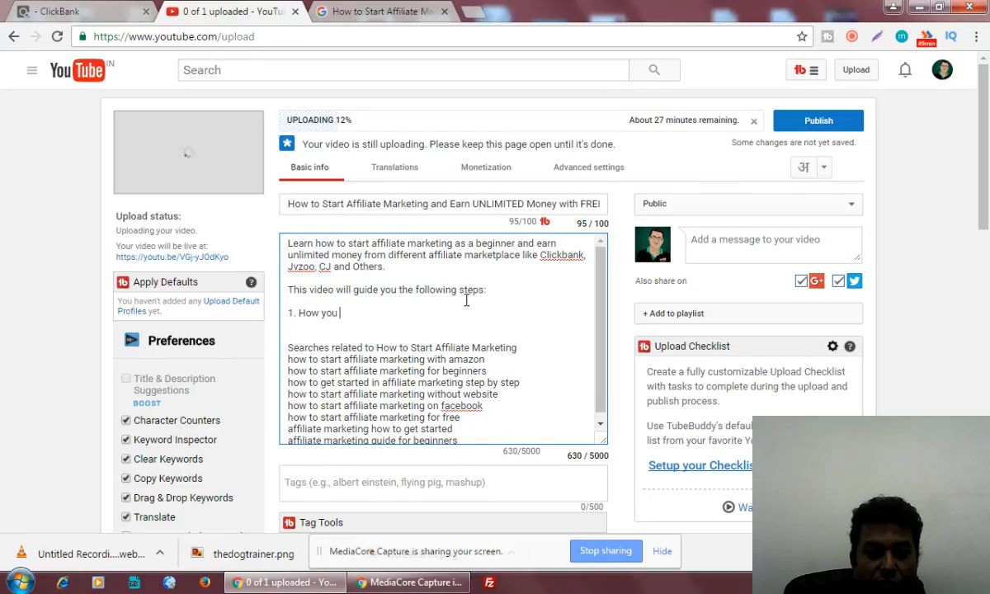
{"action": "type", "text": "can "}
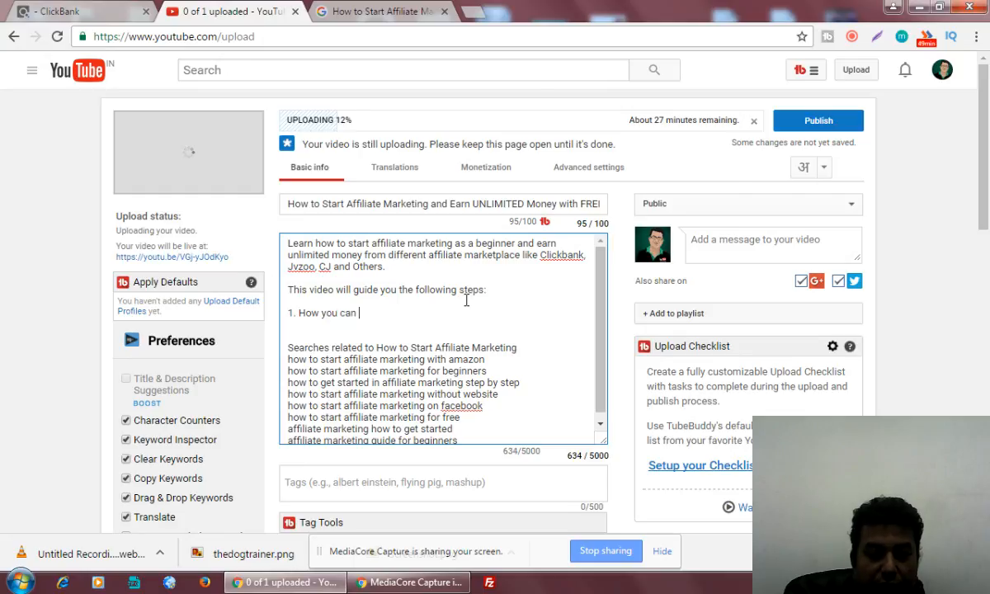
{"action": "type", "text": "Create FREE"}
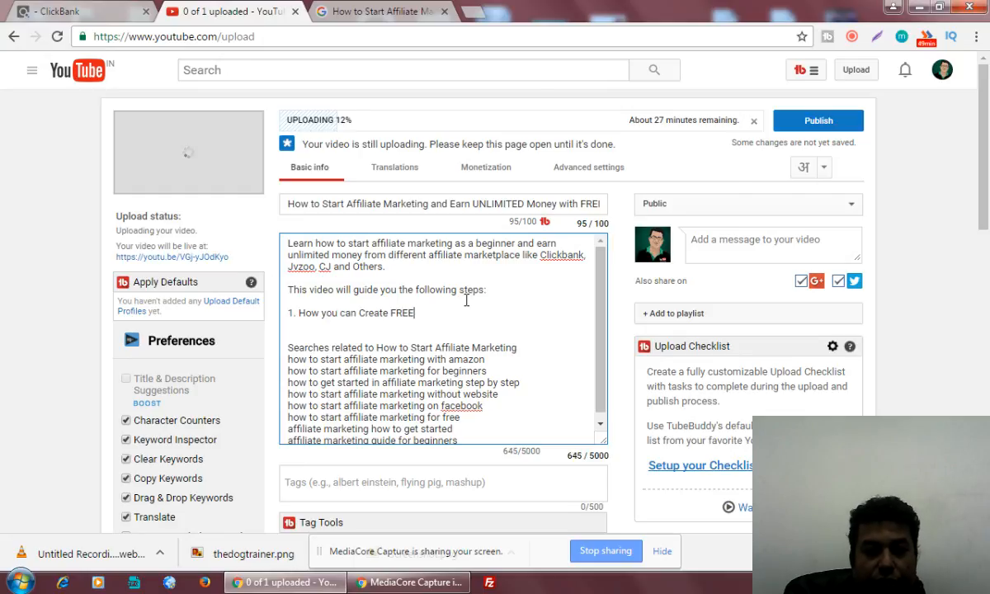
{"action": "type", "text": " Blog"}
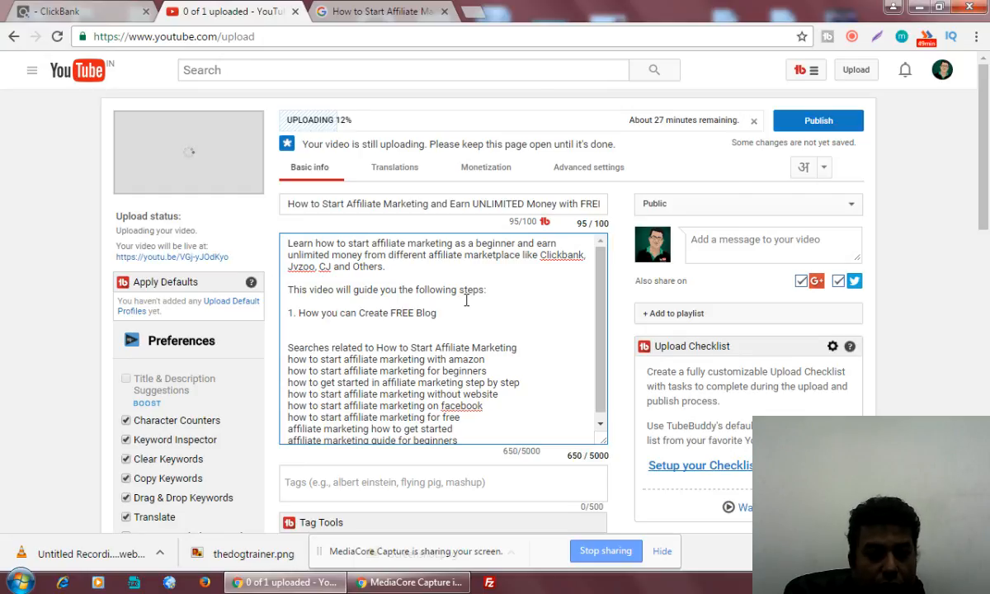
{"action": "type", "text": " at Blo"}
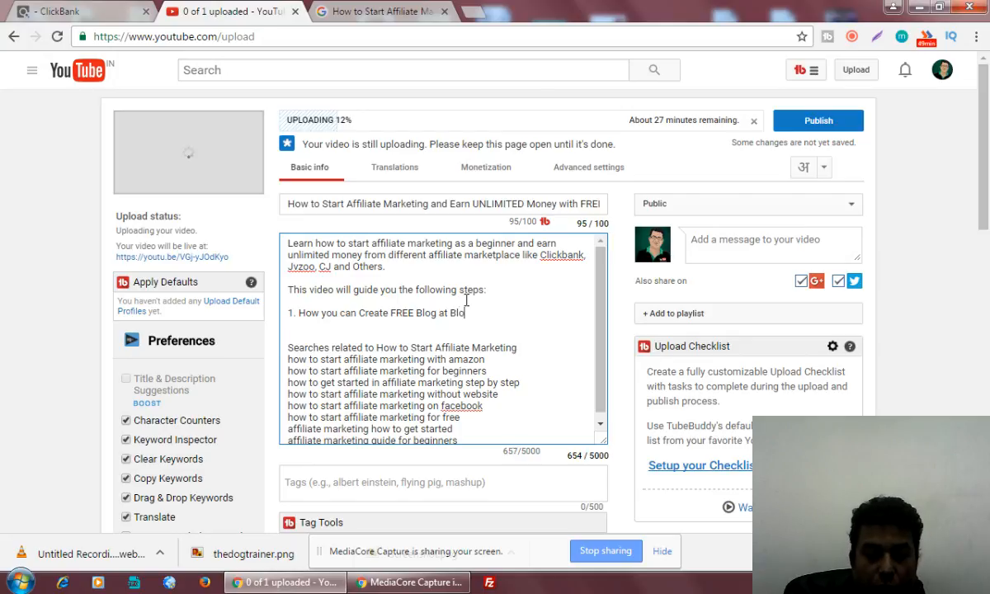
{"action": "type", "text": "gspot"}
{"action": "key", "text": "Return"}
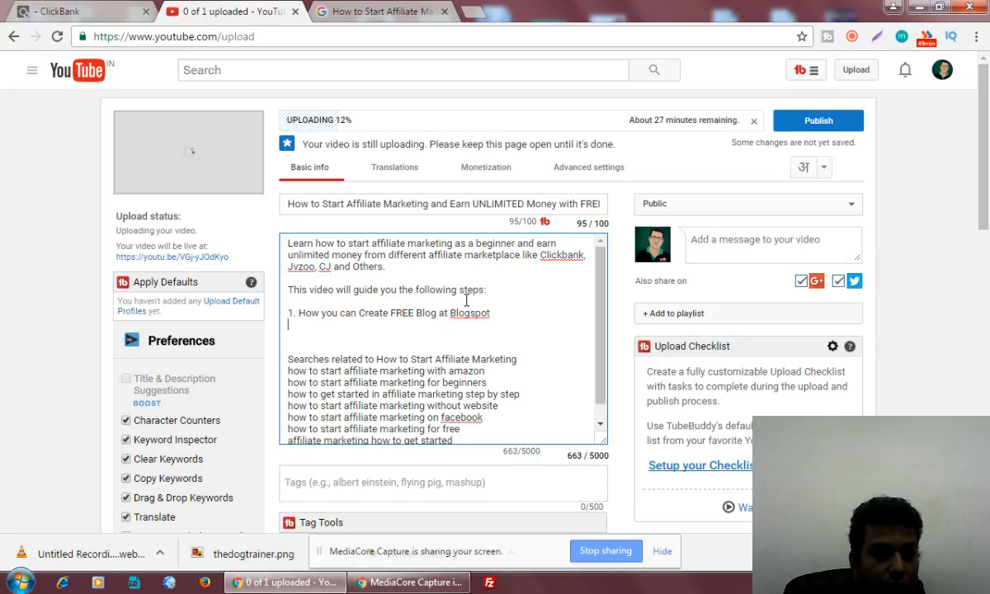
{"action": "type", "text": "2. How"}
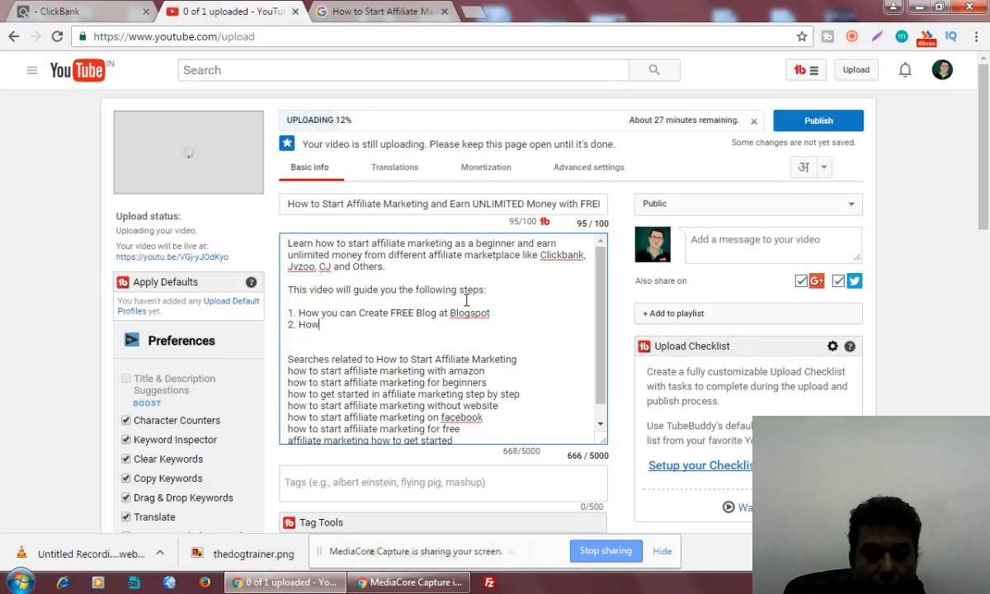
{"action": "type", "text": " to choose Niche"}
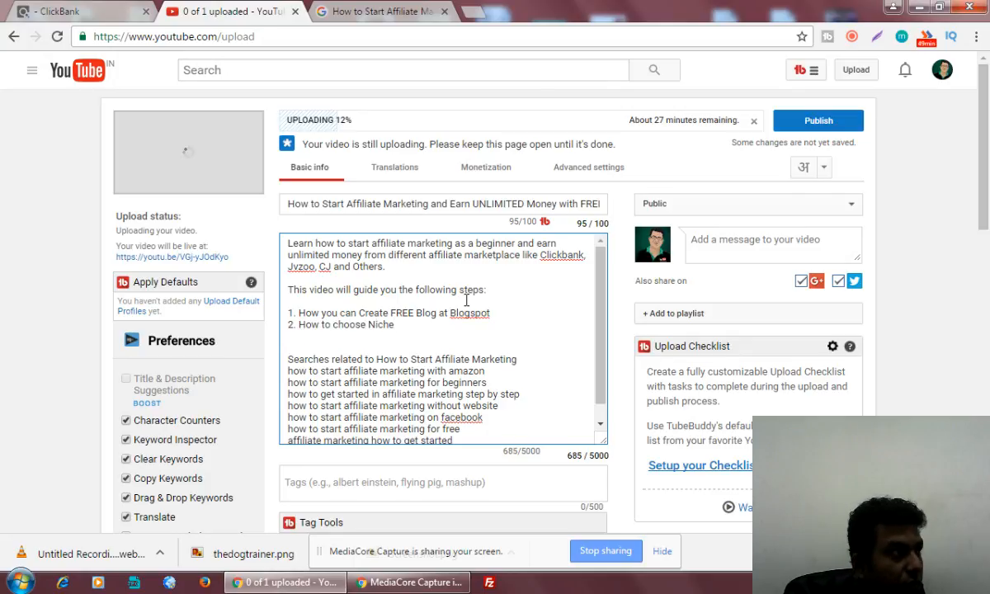
{"action": "key", "text": "Return"}
Add step 3 on choosing a blog name for SEO and branding, and begin '4.how you can choose products from'.
{"action": "type", "text": "3."}
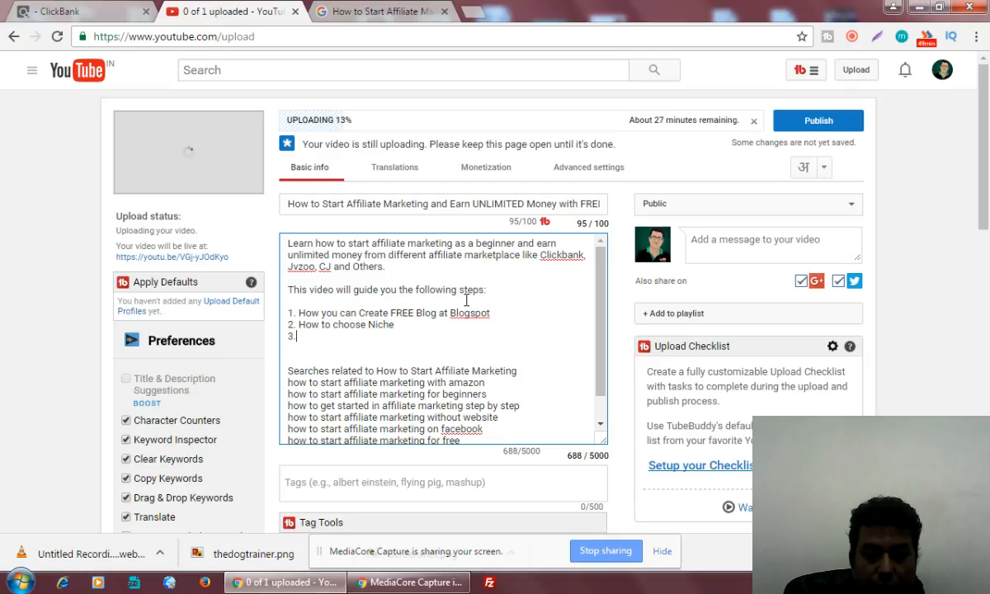
{"action": "type", "text": " How you can"}
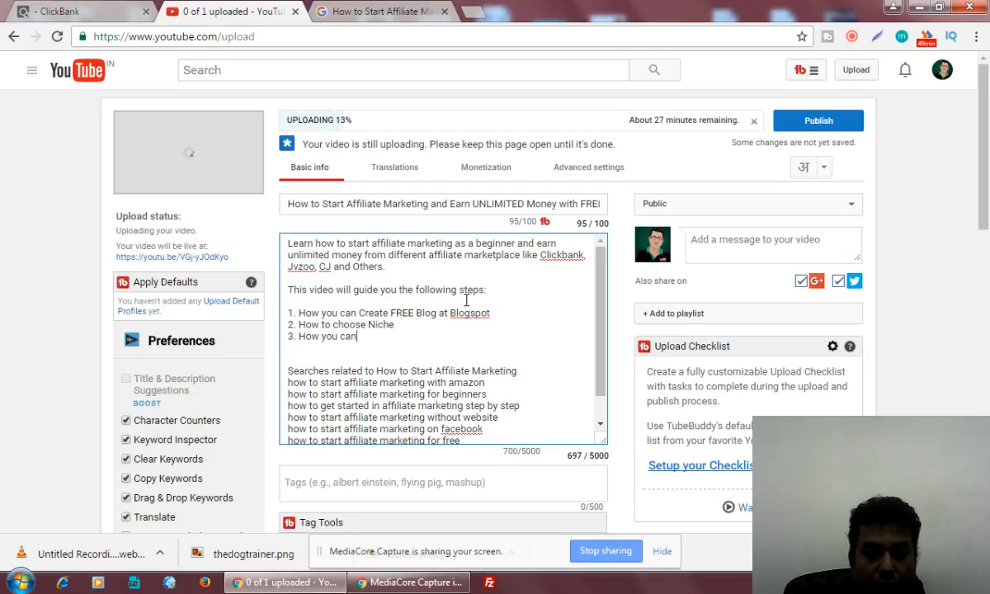
{"action": "type", "text": " choose"}
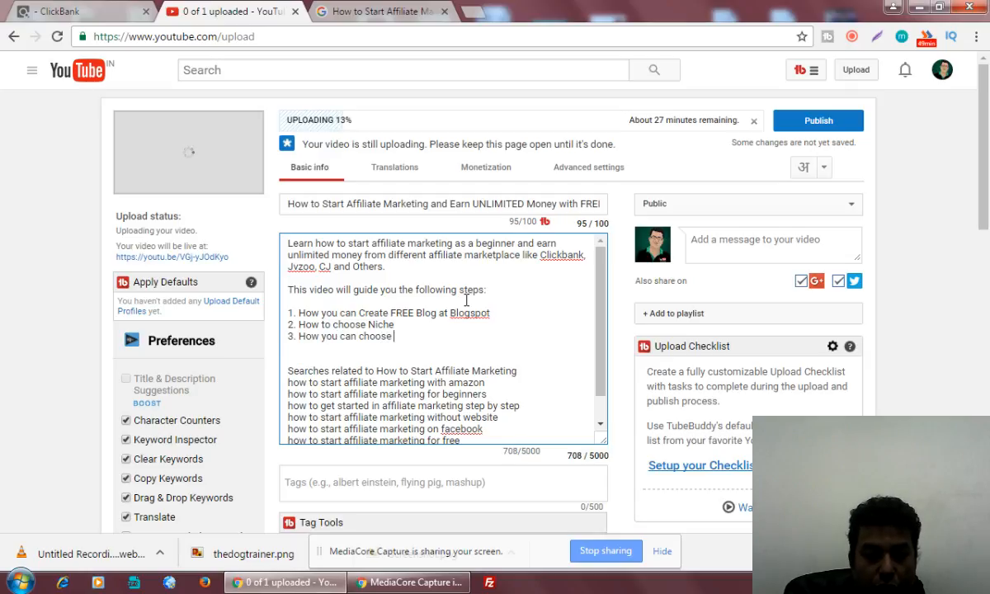
{"action": "type", "text": " blog "}
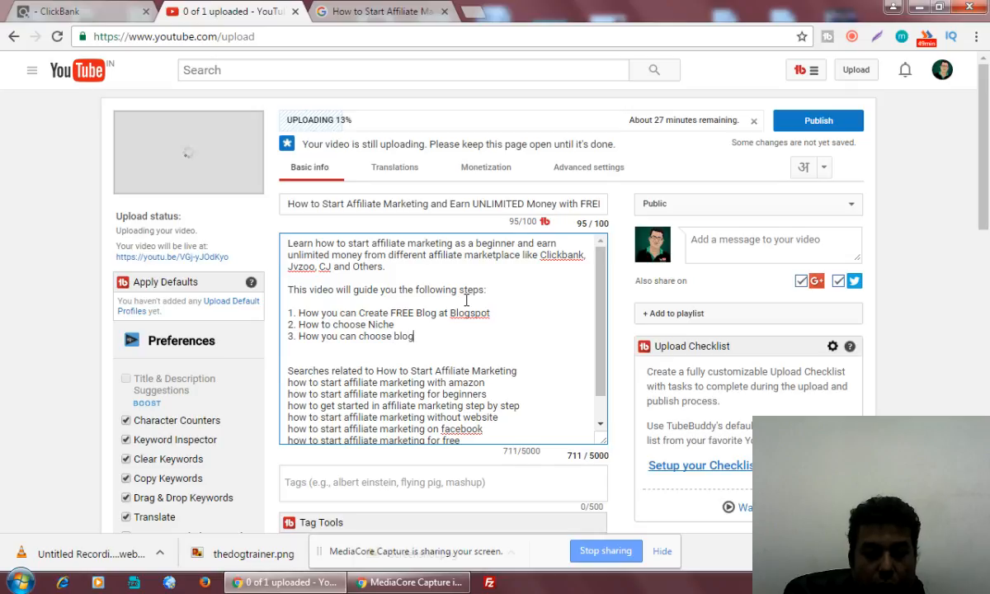
{"action": "type", "text": "name"}
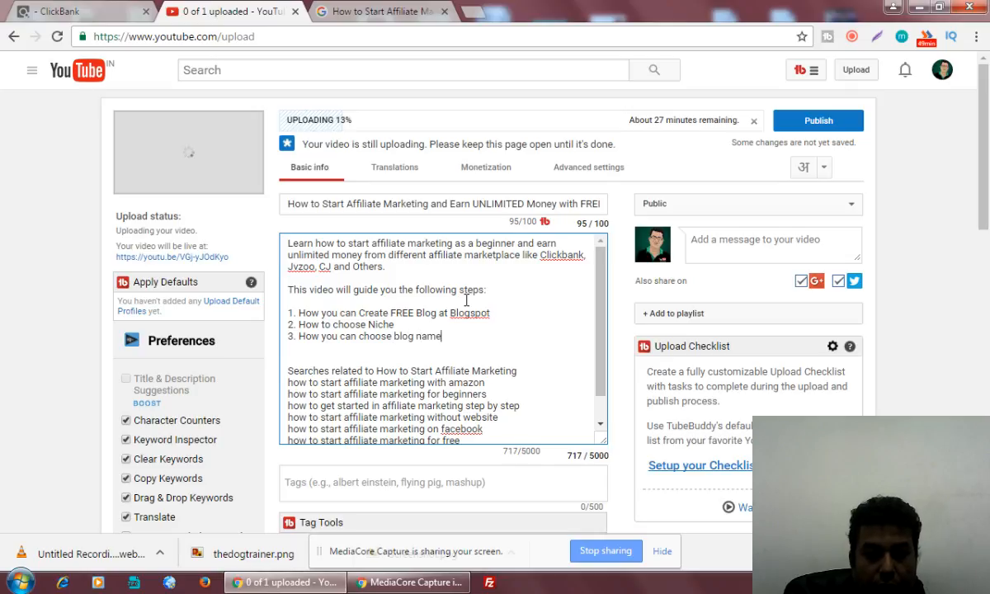
{"action": "type", "text": " smartly"}
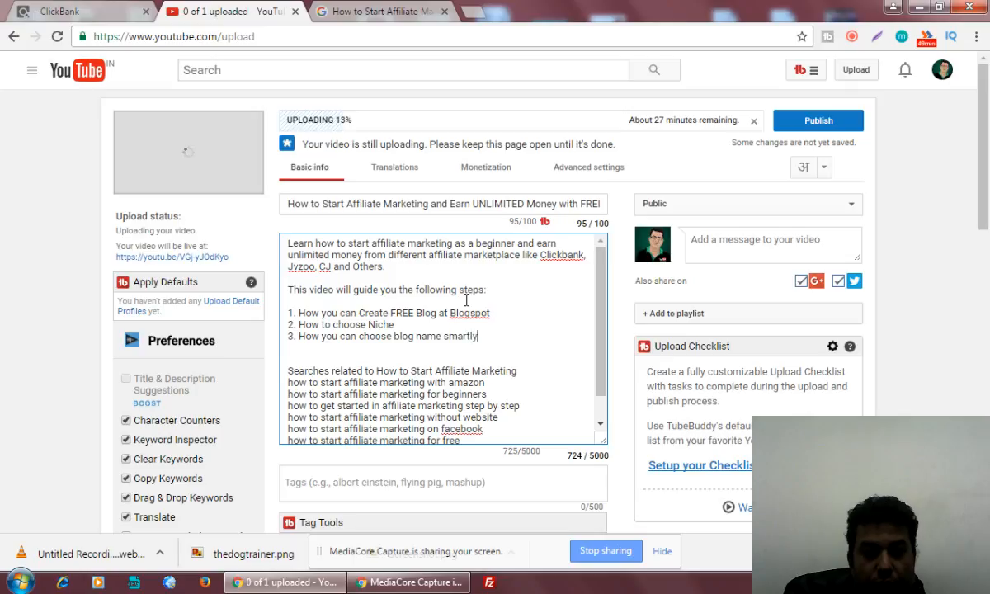
{"action": "type", "text": " for b"}
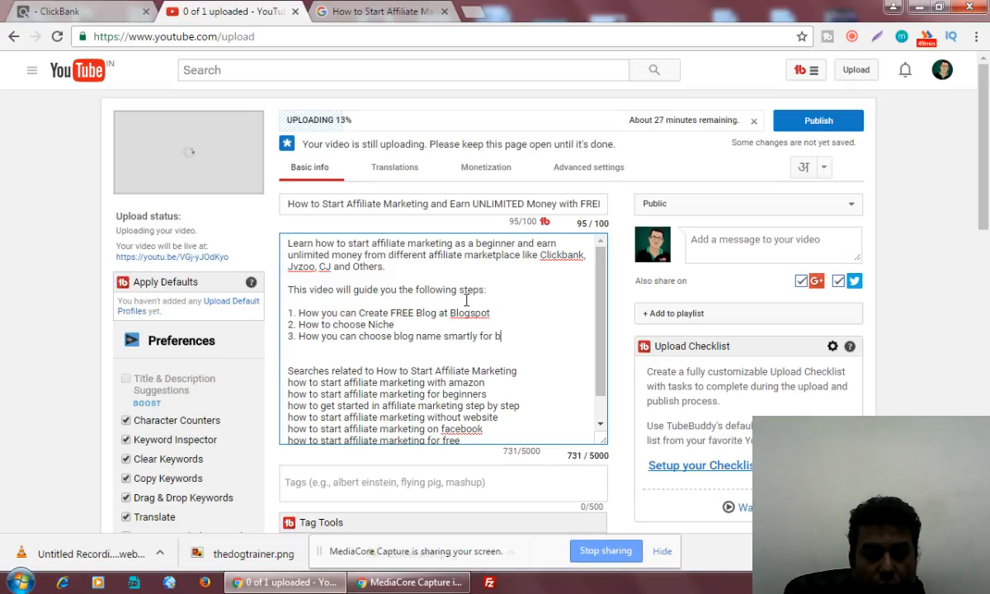
{"action": "type", "text": "etter se"}
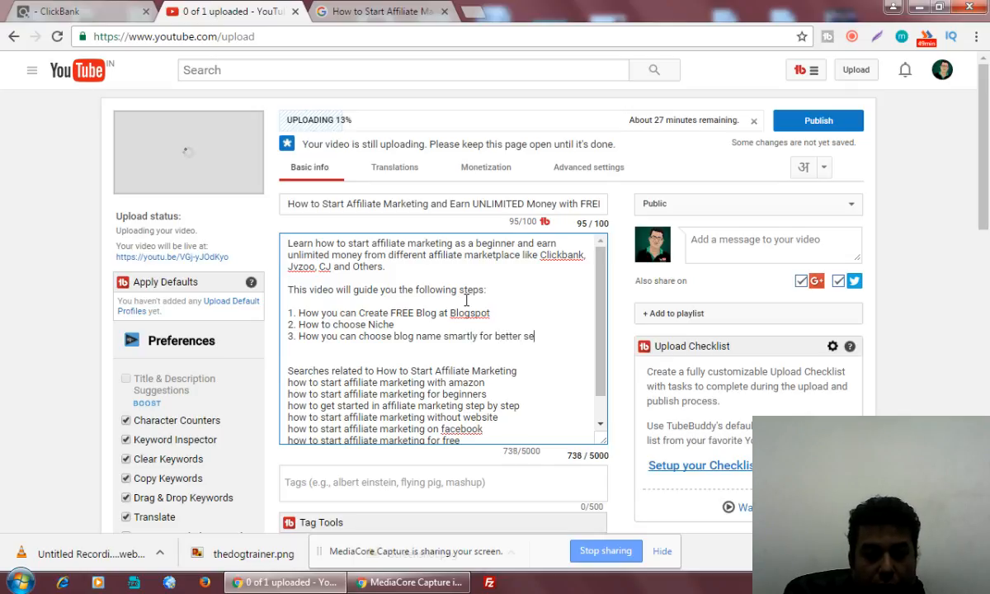
{"action": "type", "text": "o and bran"}
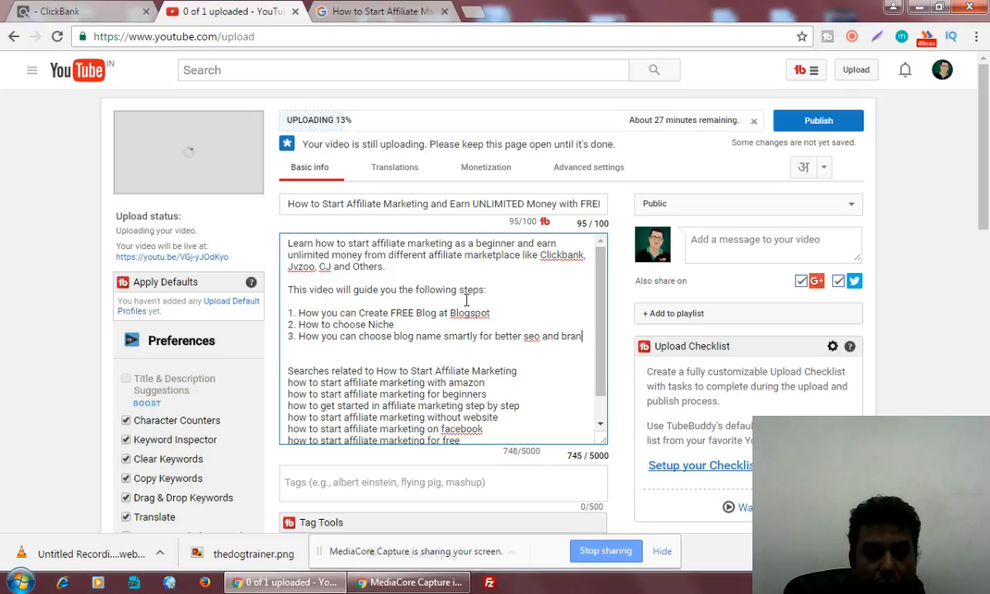
{"action": "type", "text": "ding purposes"}
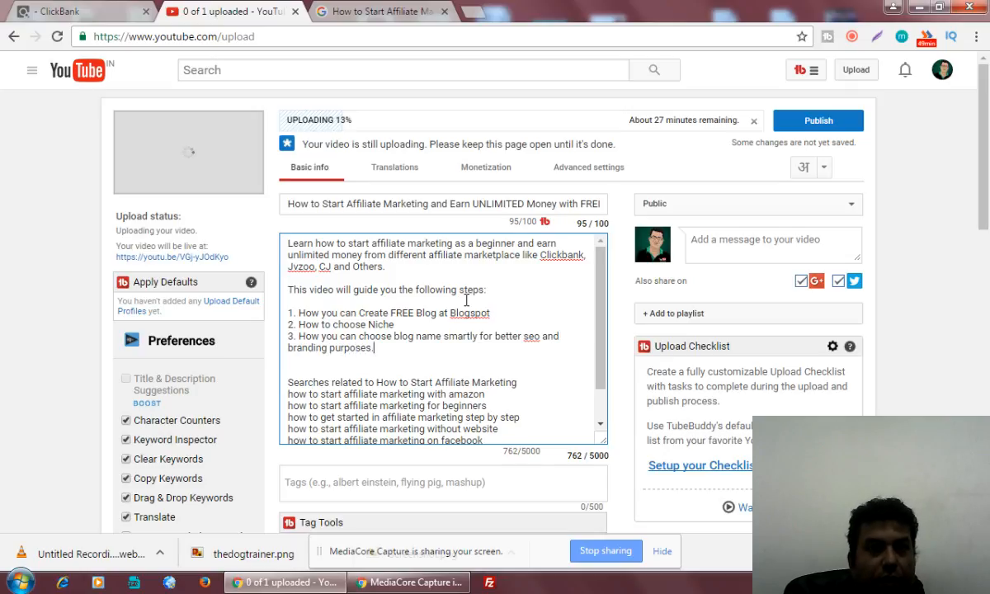
{"action": "type", "text": "."}
{"action": "key", "text": "Return"}
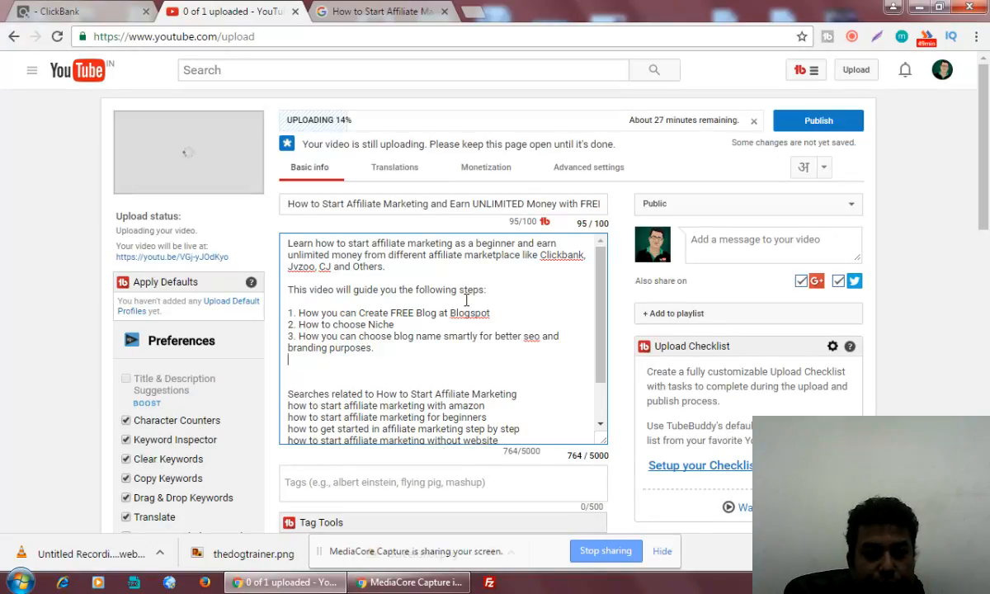
{"action": "type", "text": "4.how"}
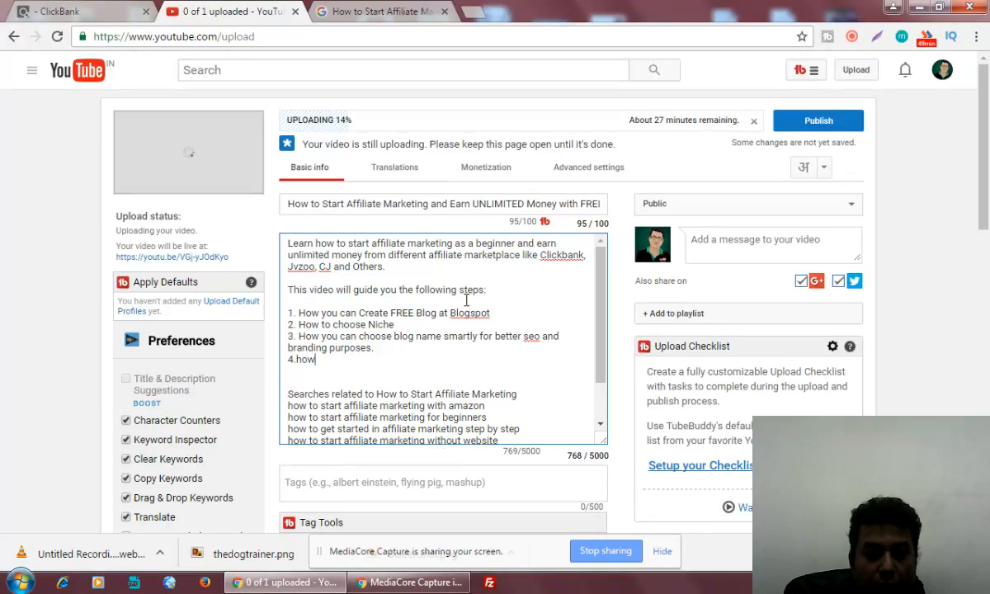
{"action": "type", "text": " you can "}
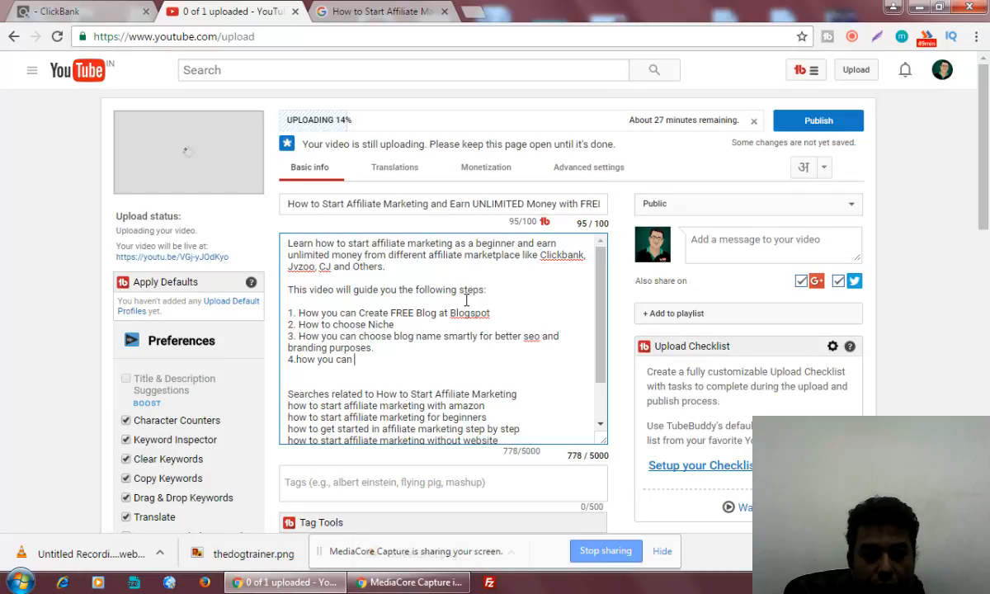
{"action": "type", "text": "choose prod"}
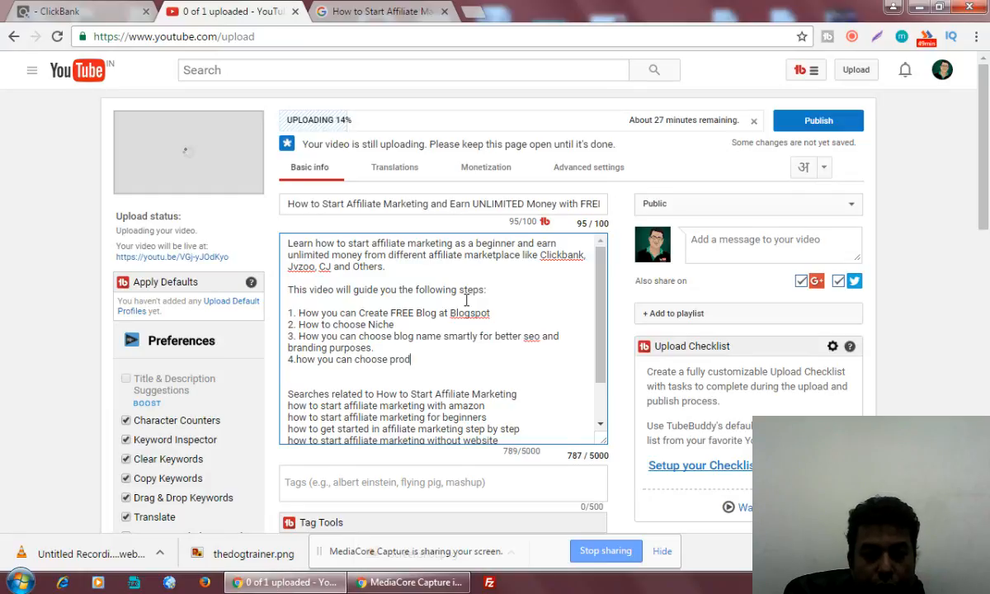
{"action": "type", "text": "ucts from"}
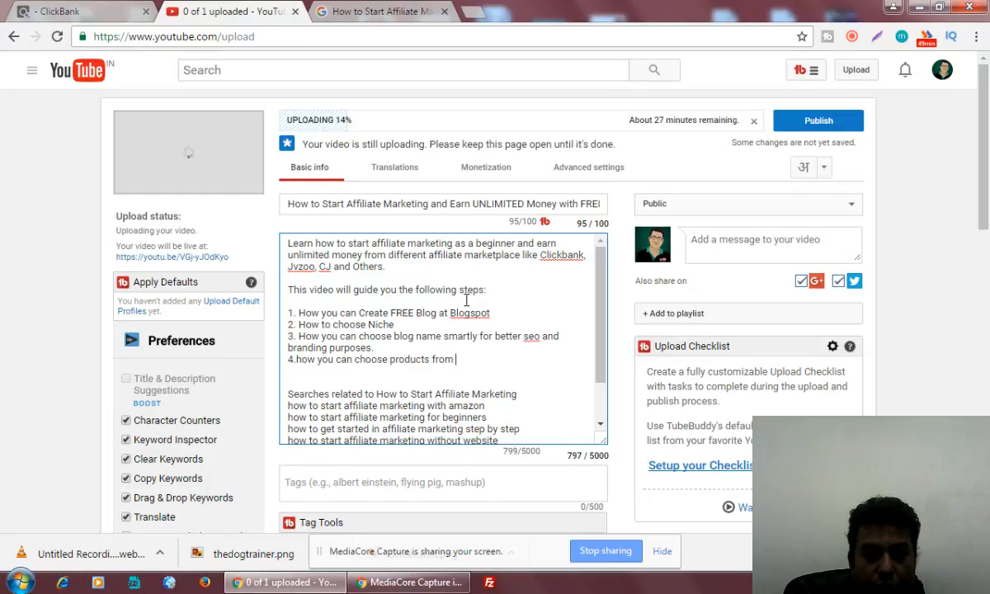
{"action": "left_click", "coordinate": [298, 360]}
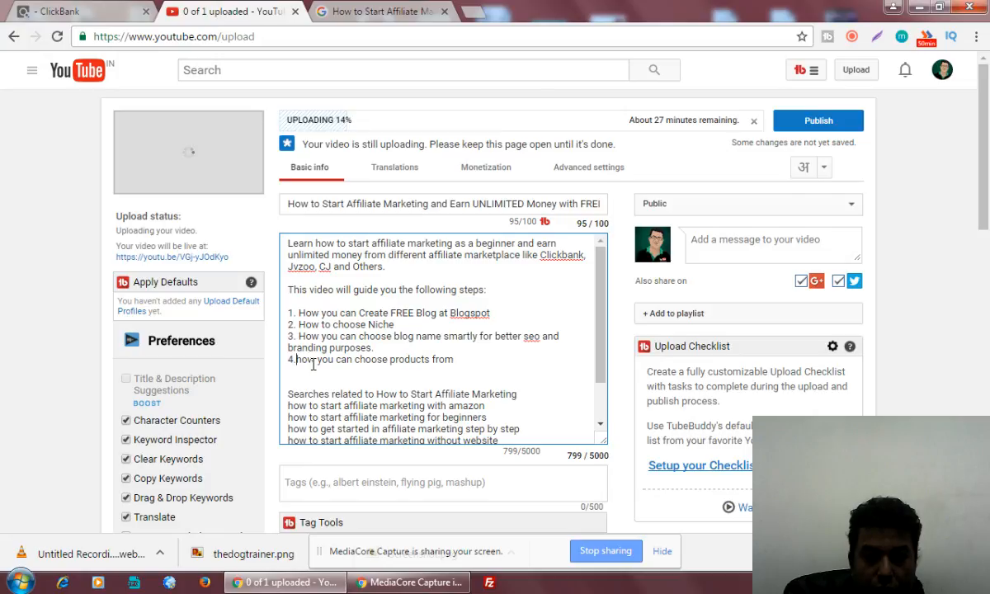
Capitalize 'How' and finish step 4 with 'Affiliate Networks like Clickbank.', fixing the Netowrks typo.
{"action": "key", "text": "BackSpace"}
{"action": "type", "text": "H"}
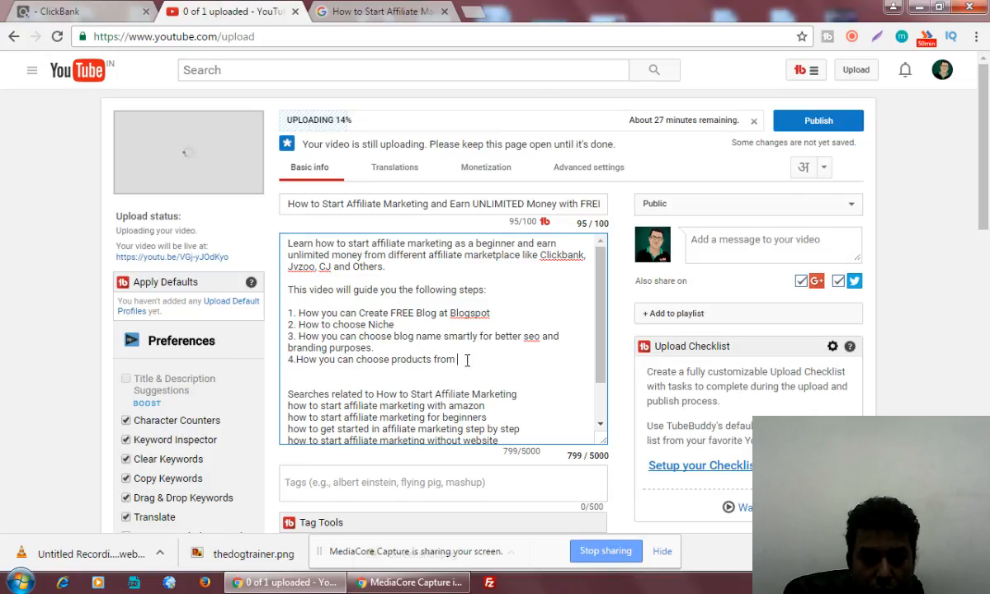
{"action": "left_click", "coordinate": [500, 358]}
{"action": "type", "text": "Affilia"}
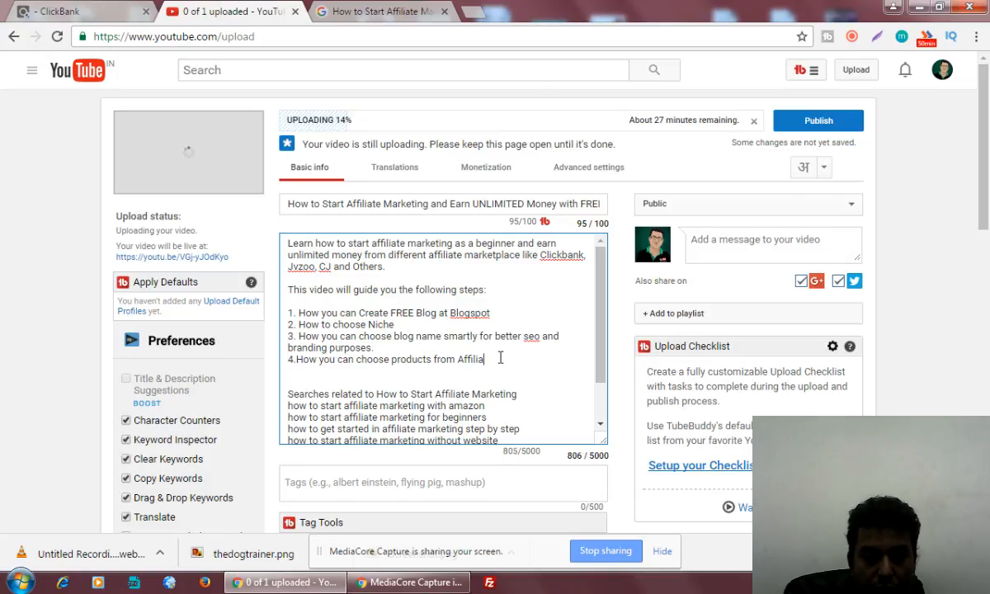
{"action": "type", "text": "te Netowrks "}
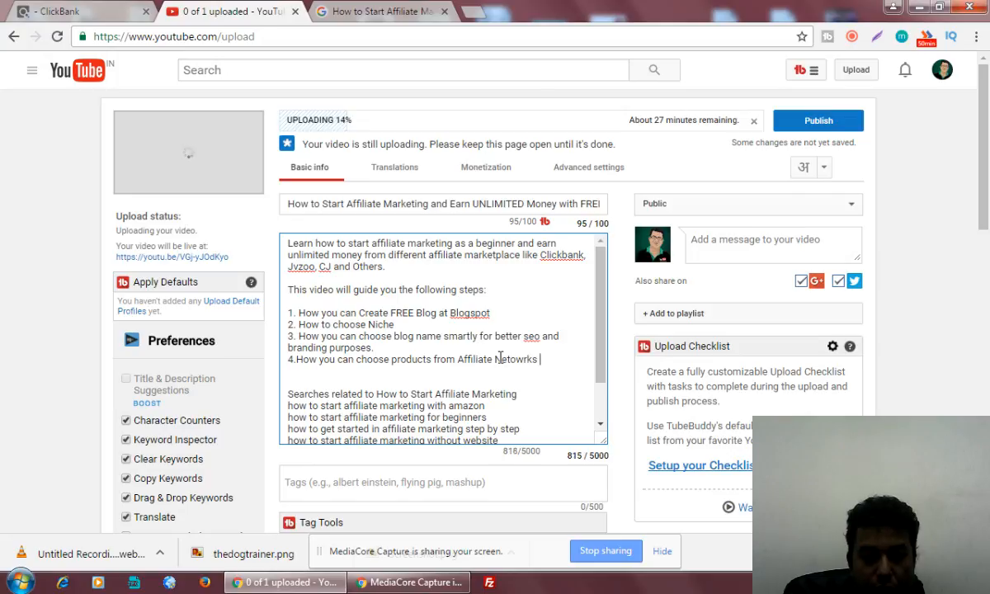
{"action": "type", "text": "like Clickbank"}
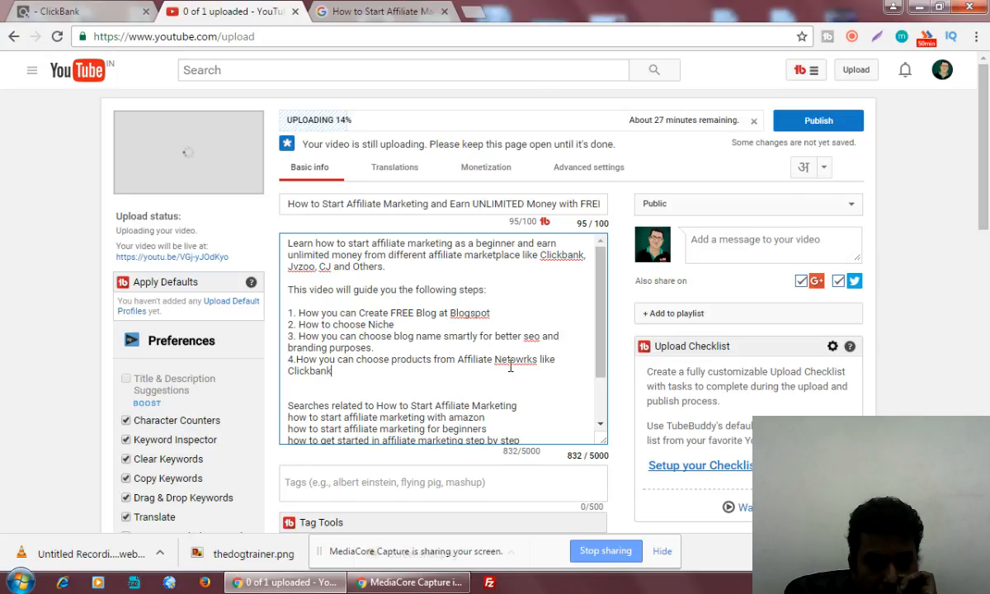
{"action": "left_click", "coordinate": [521, 360]}
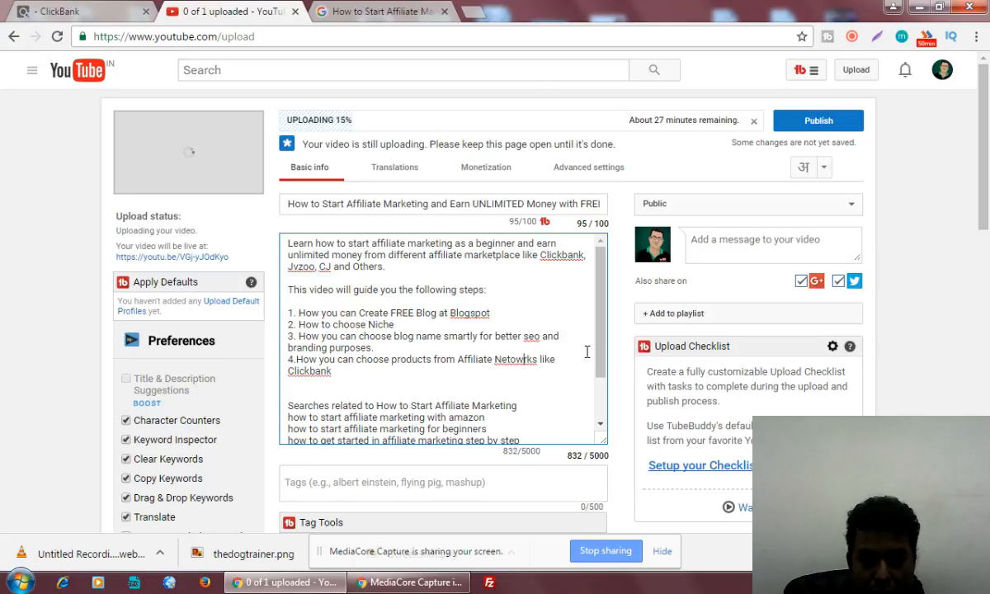
{"action": "key", "text": "BackSpace"}
{"action": "key", "text": "BackSpace"}
{"action": "type", "text": "wo"}
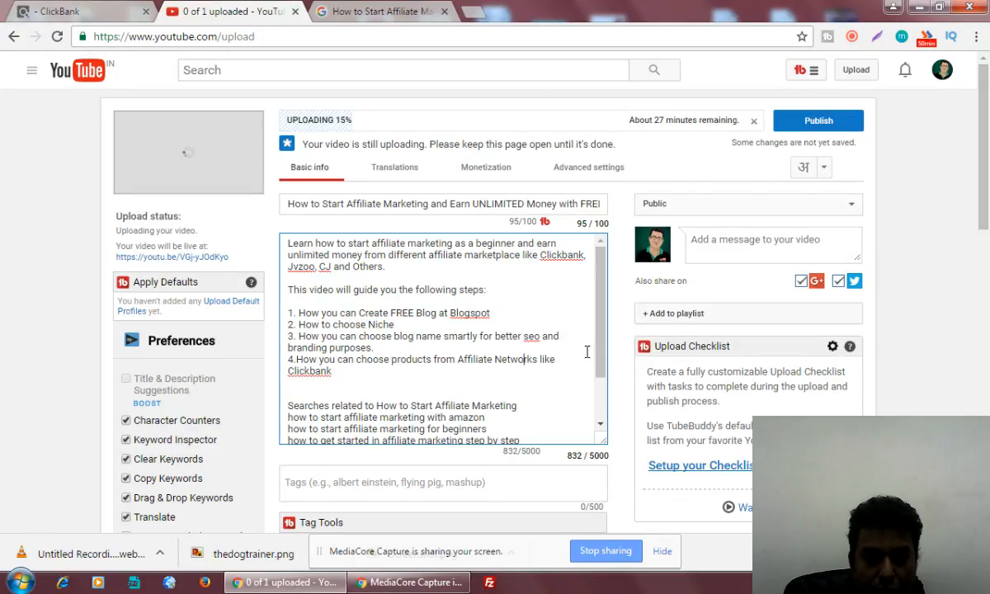
{"action": "left_click", "coordinate": [396, 370]}
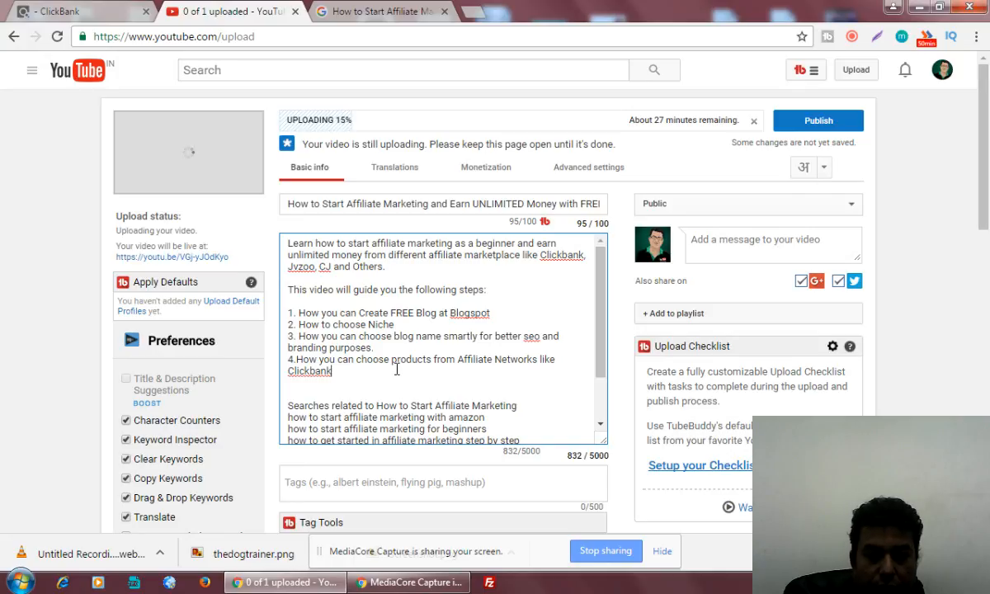
{"action": "type", "text": "."}
Add step 5 'How to generate affiliate links for selective affiliate program at Clickbank', spellchecking afiliate and prohram.
{"action": "key", "text": "Return"}
{"action": "type", "text": "5."}
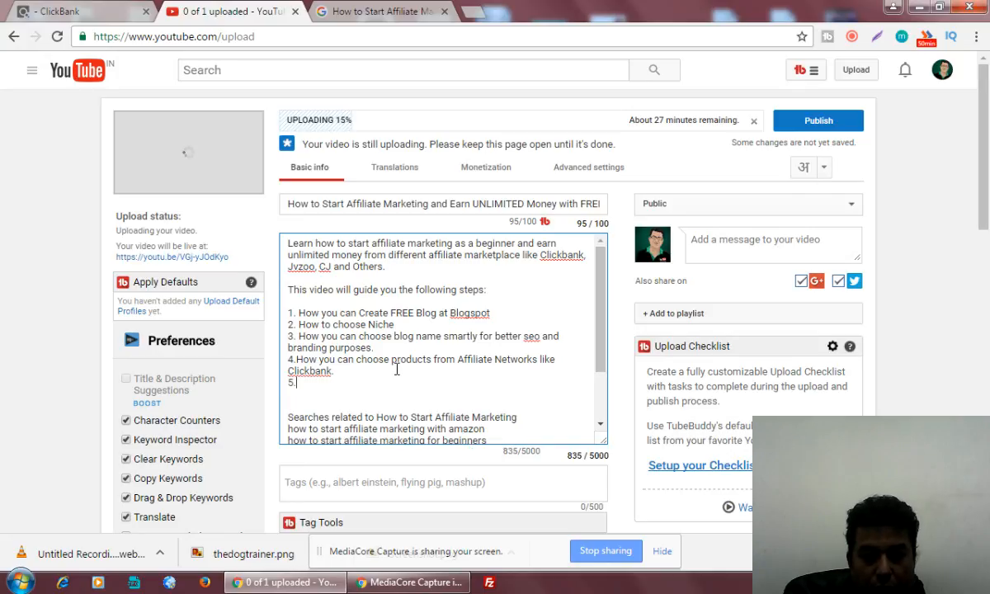
{"action": "type", "text": "How to get aff"}
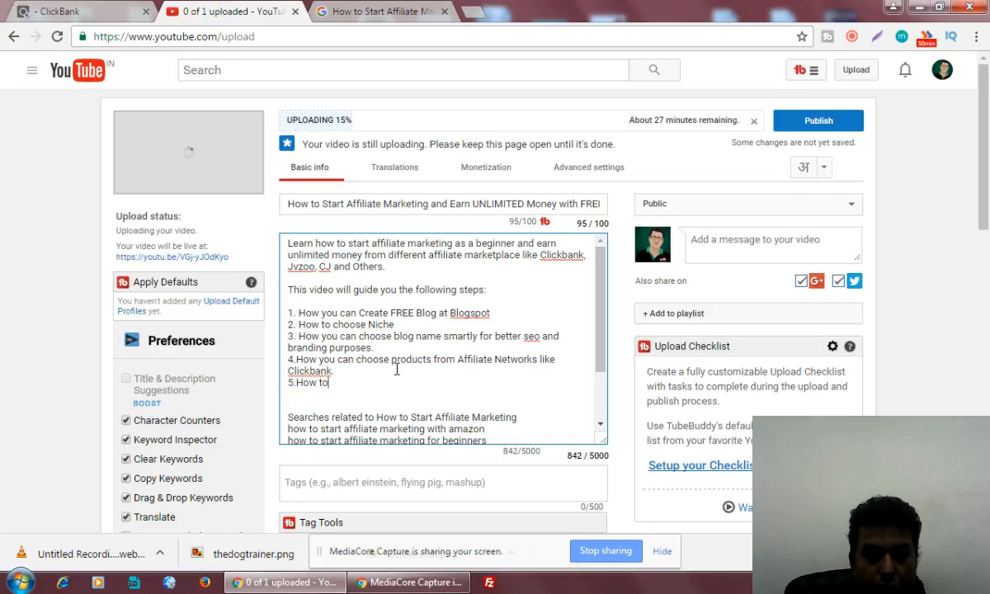
{"action": "key", "text": "BackSpace"}
{"action": "key", "text": "BackSpace"}
{"action": "key", "text": "BackSpace"}
{"action": "key", "text": "BackSpace"}
{"action": "key", "text": "BackSpace"}
{"action": "key", "text": "BackSpace"}
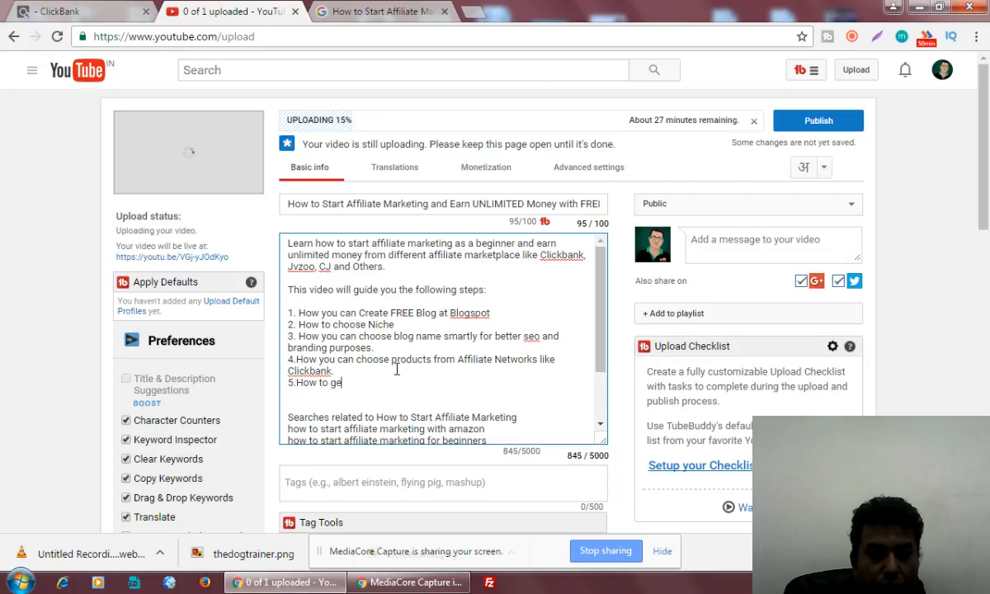
{"action": "type", "text": "ebe"}
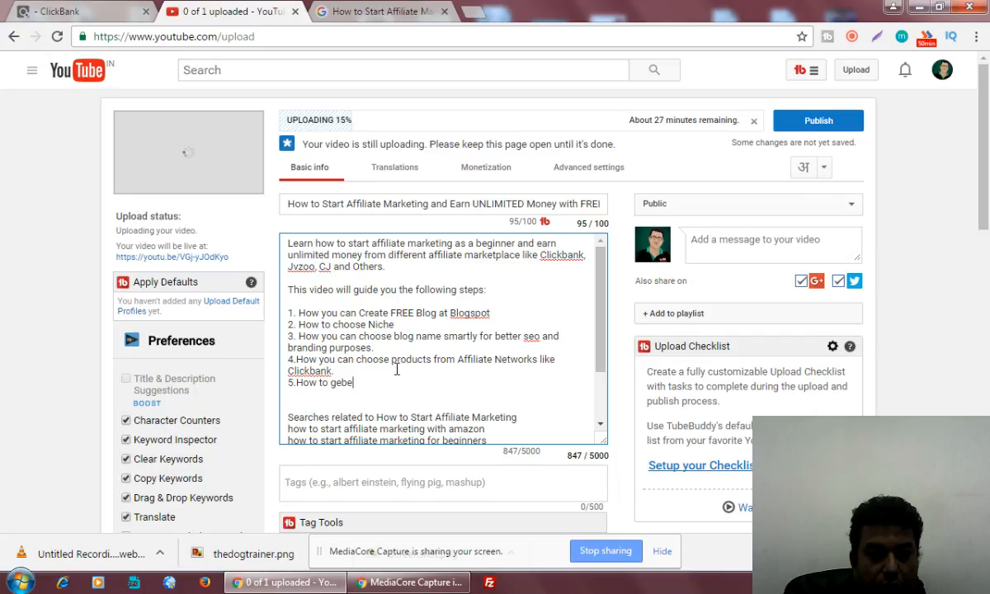
{"action": "key", "text": "BackSpace"}
{"action": "key", "text": "BackSpace"}
{"action": "type", "text": "nera"}
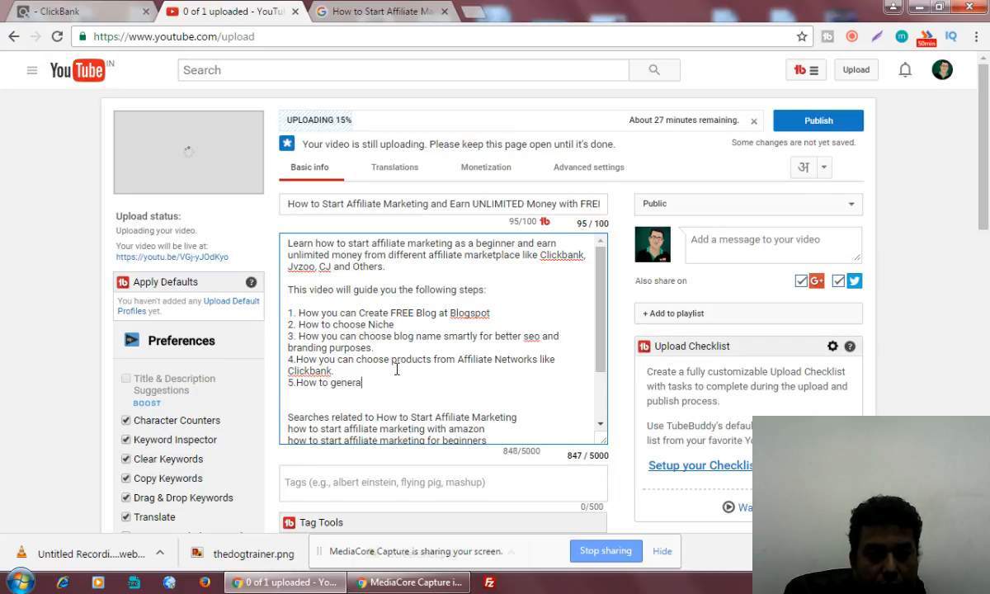
{"action": "type", "text": "te affiliate lin"}
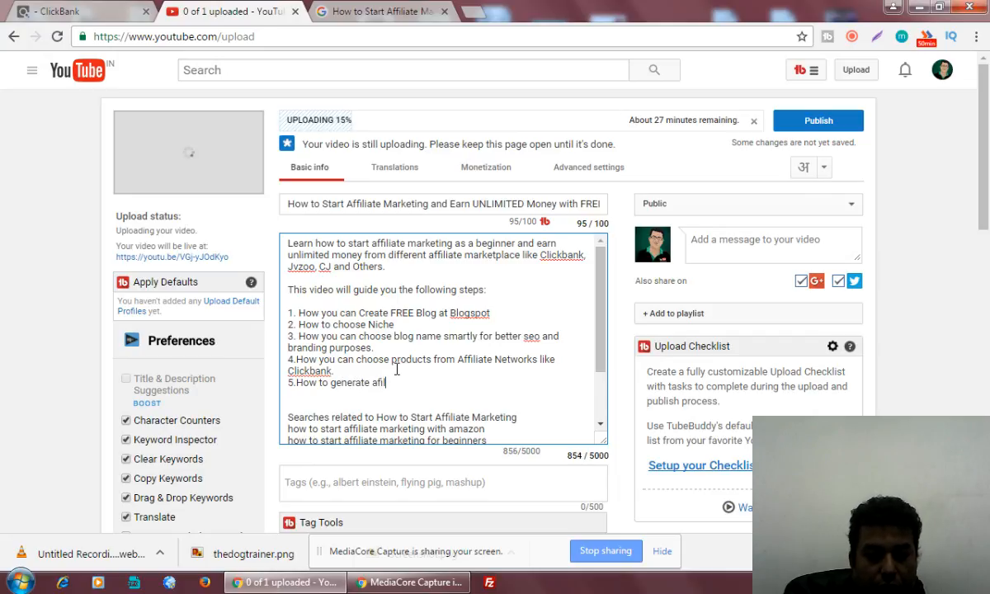
{"action": "type", "text": "ks for selective "}
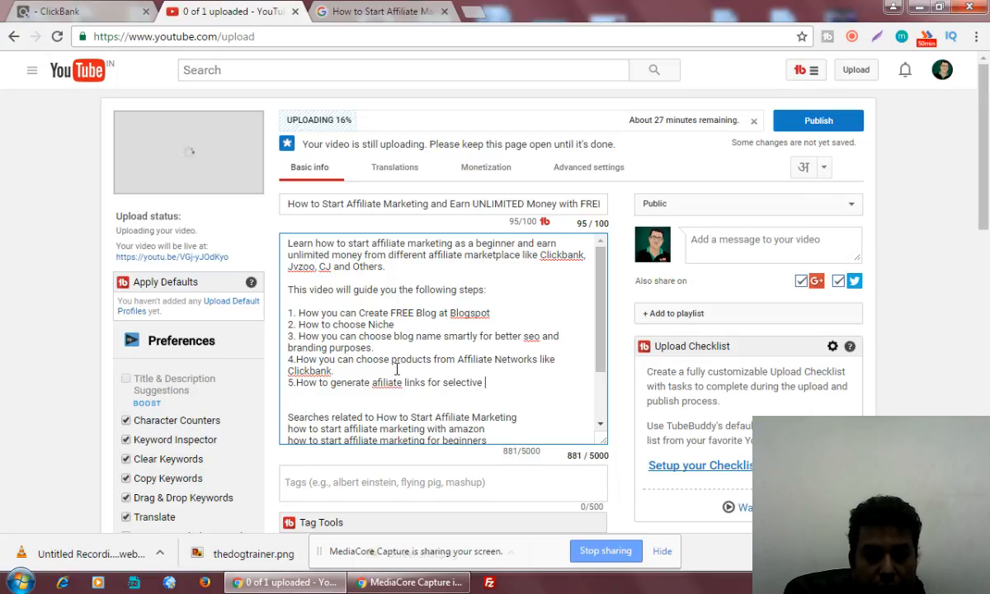
{"action": "type", "text": "affi"}
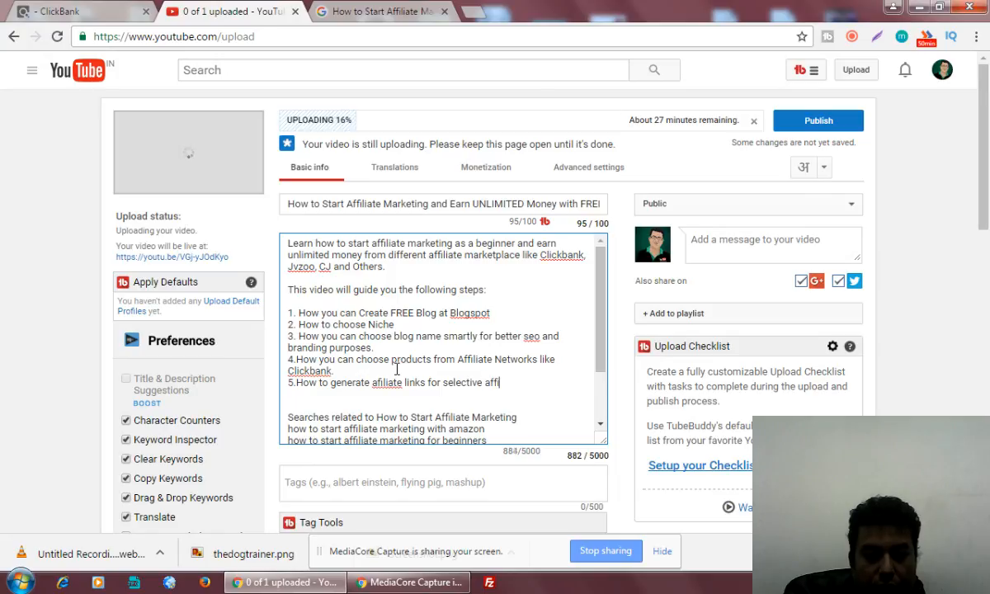
{"action": "type", "text": "liate prohram at "}
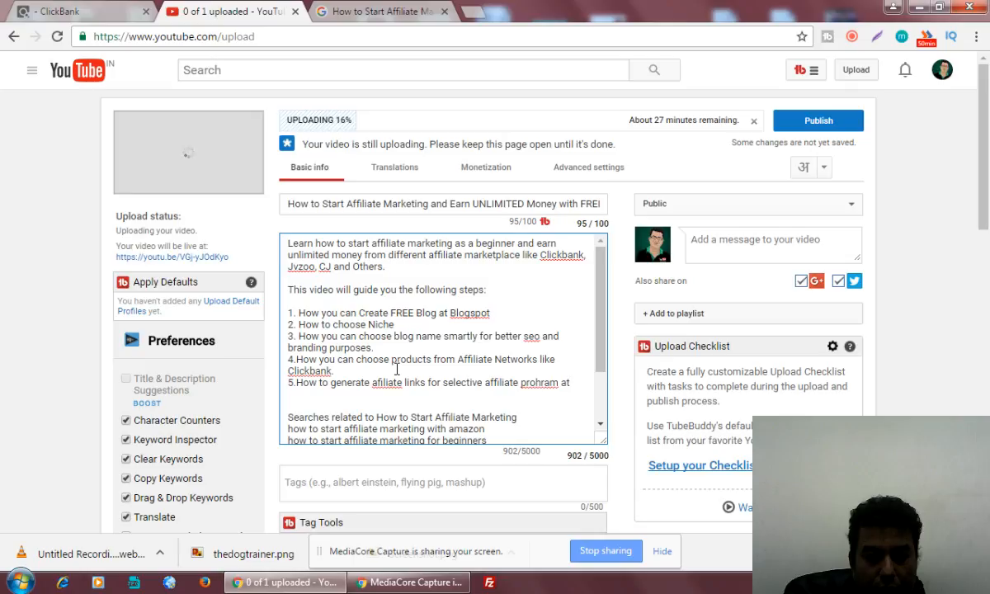
{"action": "type", "text": "Clickbank"}
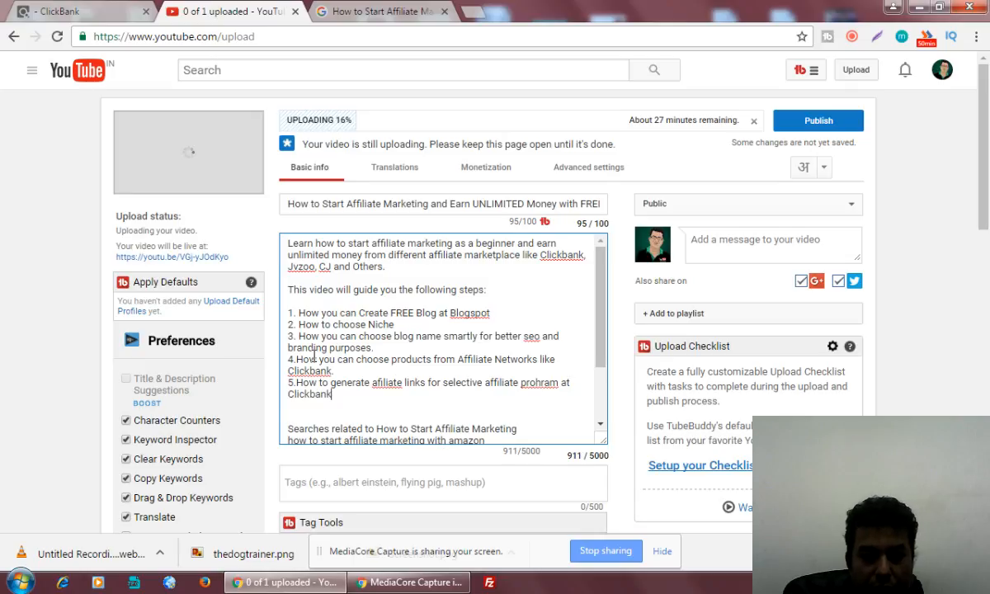
{"action": "right_click", "coordinate": [388, 382]}
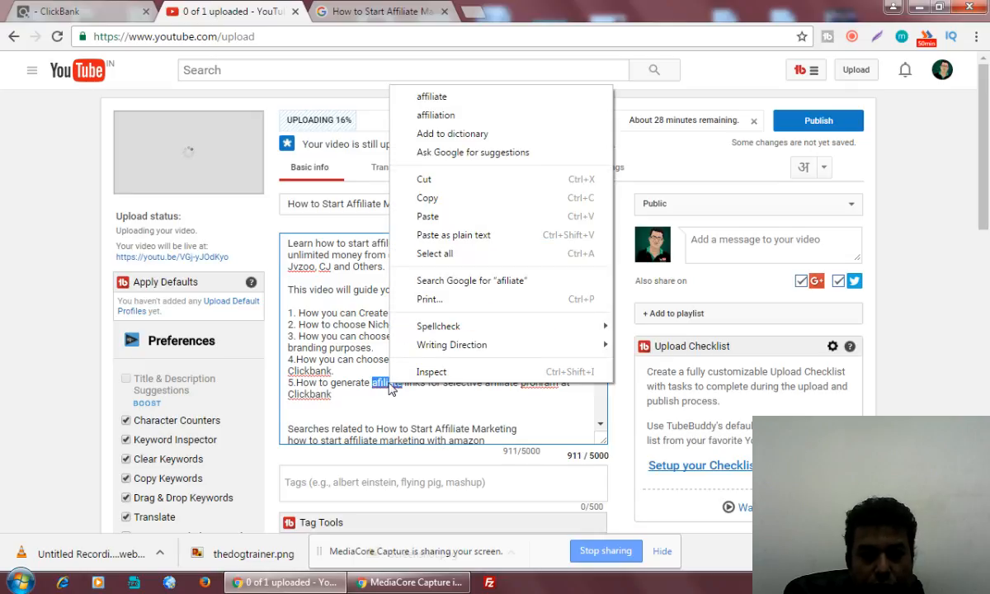
{"action": "left_click", "coordinate": [458, 99]}
{"action": "right_click", "coordinate": [541, 382]}
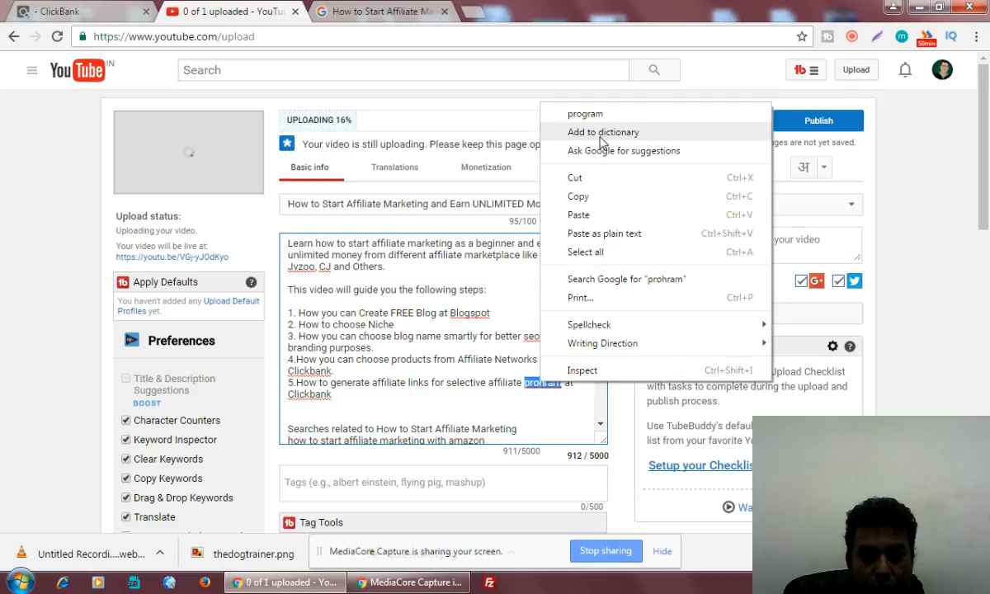
{"action": "left_click", "coordinate": [570, 114]}
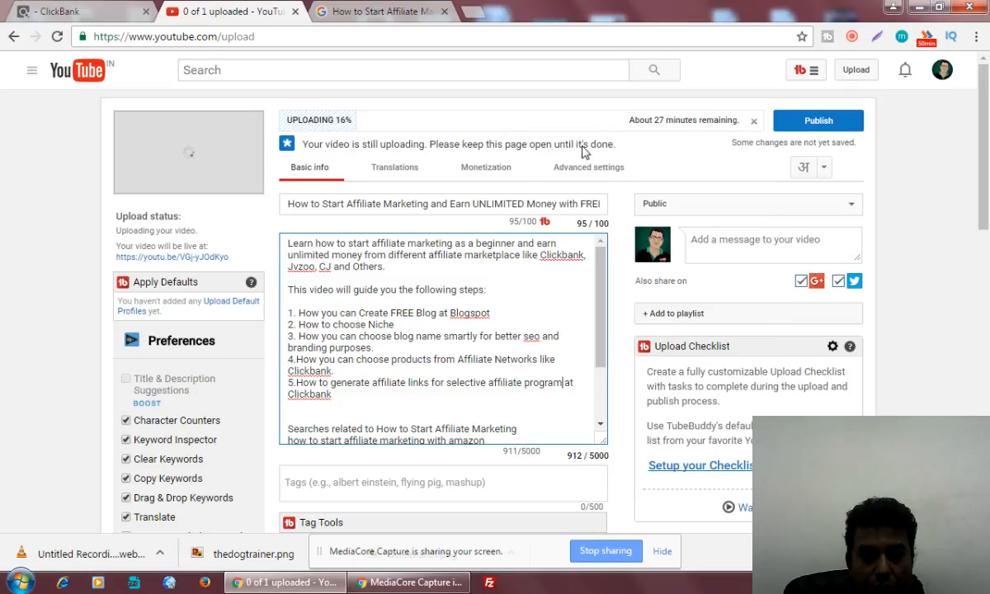
End step 5 with a period and add '6.How to Create Post and Embed Affiliate banner with tracking ID'.
{"action": "left_click", "coordinate": [365, 389]}
{"action": "type", "text": "."}
{"action": "key", "text": "Return"}
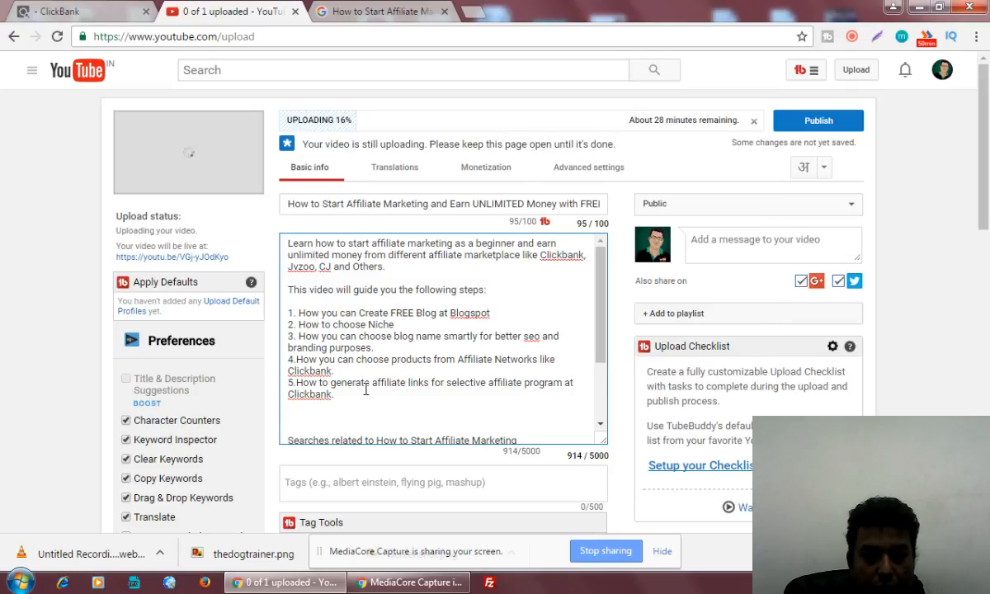
{"action": "type", "text": "6.How to "}
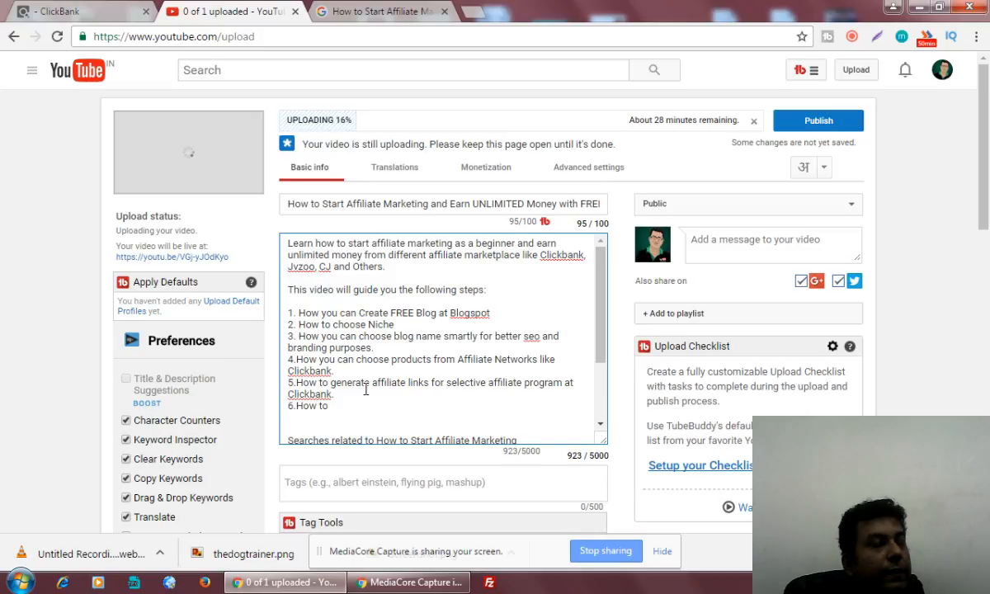
{"action": "type", "text": "Create F"}
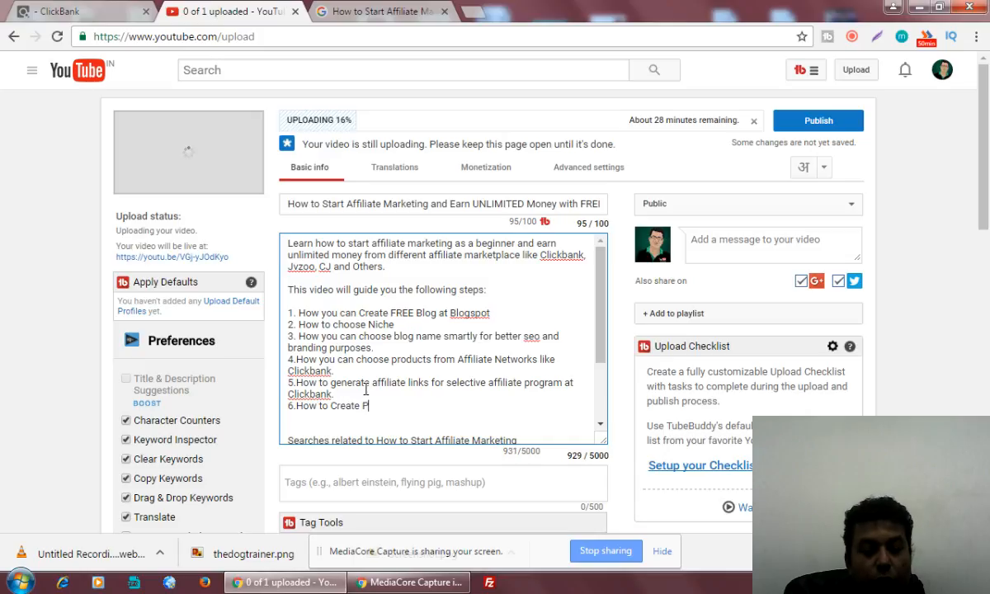
{"action": "key", "text": "BackSpace"}
{"action": "type", "text": "Post and "}
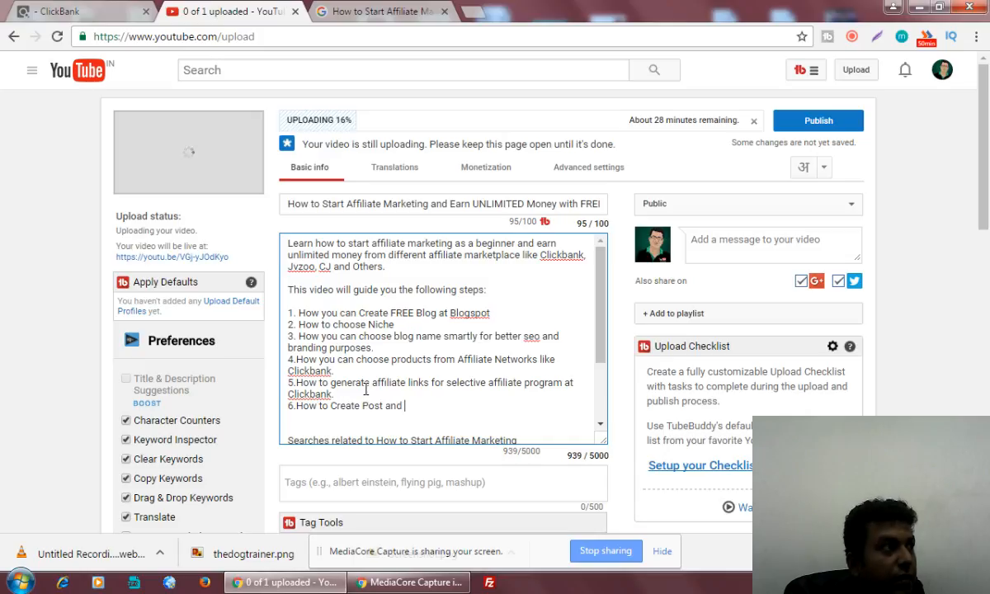
{"action": "type", "text": "Embed "}
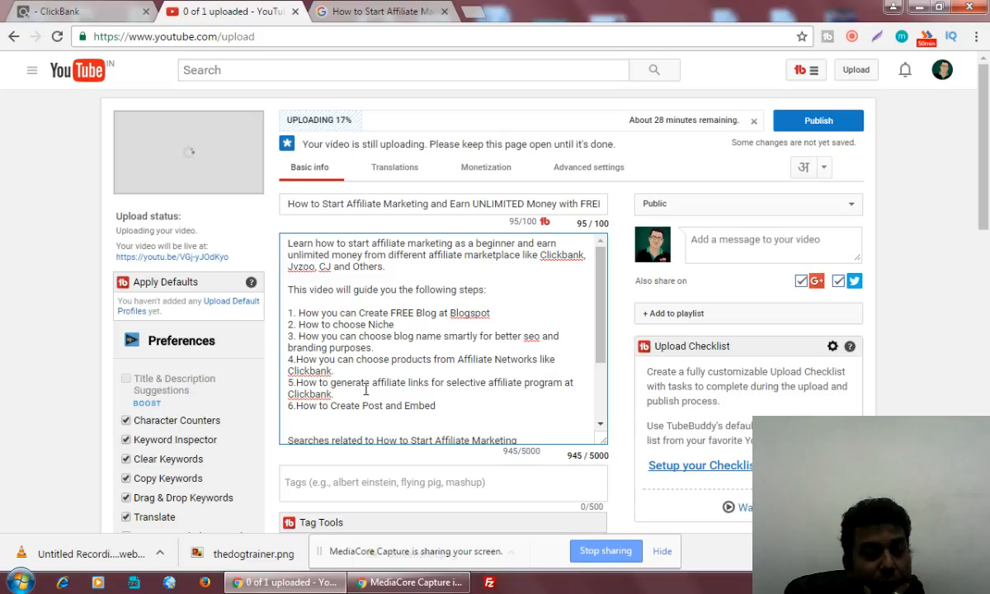
{"action": "type", "text": "Affi"}
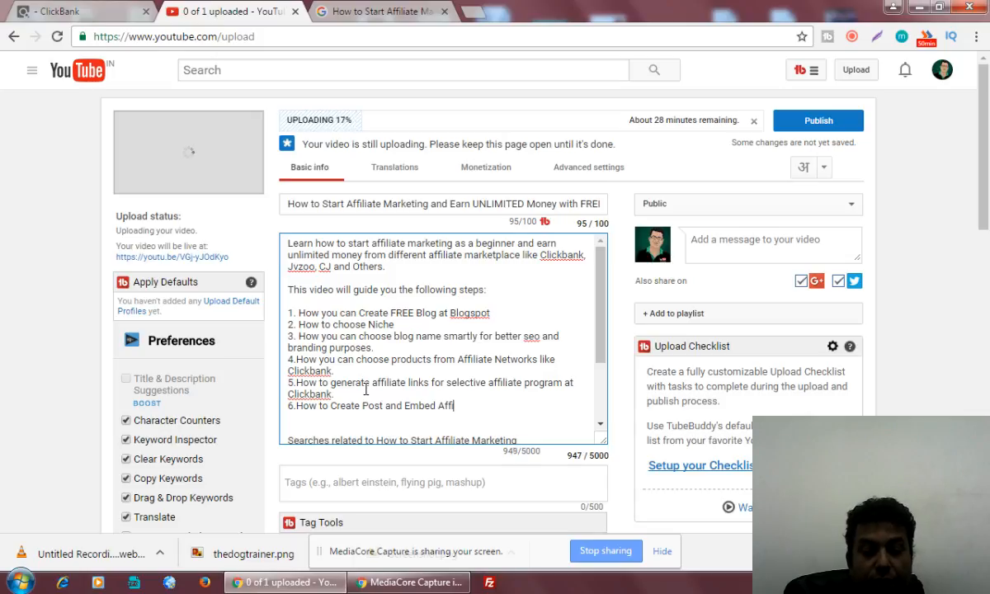
{"action": "type", "text": "liate b"}
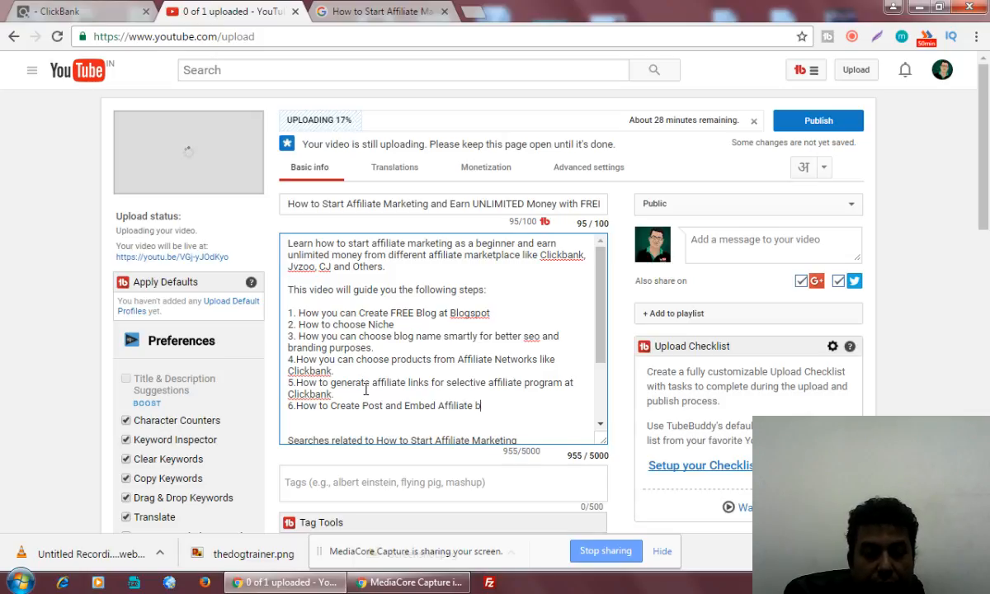
{"action": "type", "text": "anner with "}
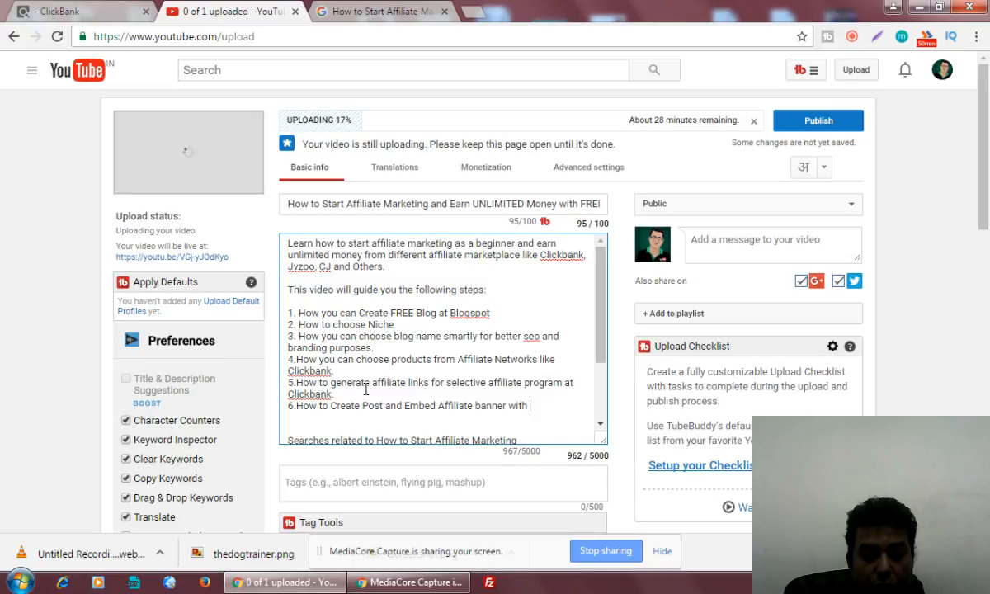
{"action": "type", "text": "tracking "}
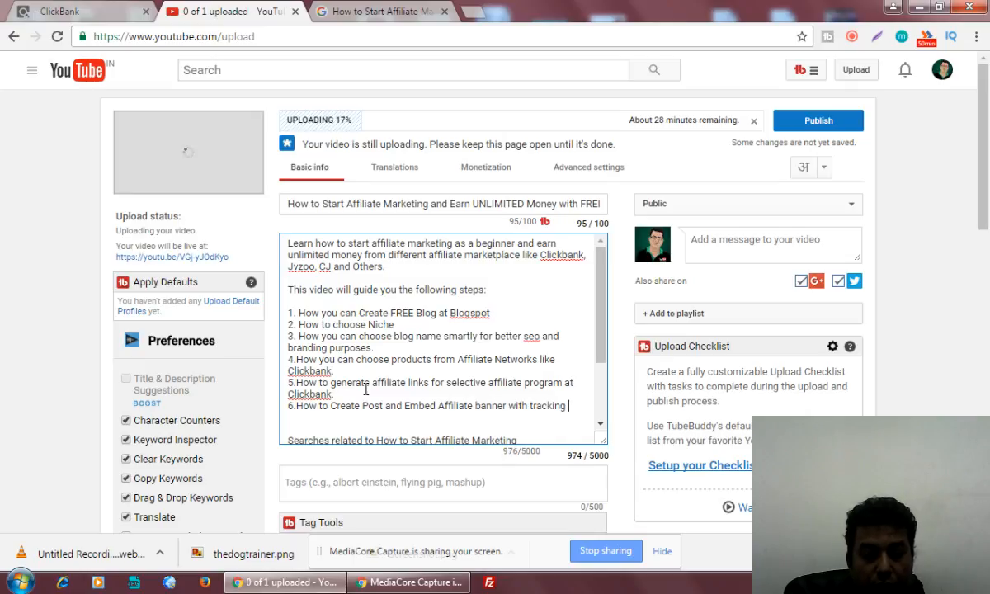
{"action": "type", "text": "ID."}
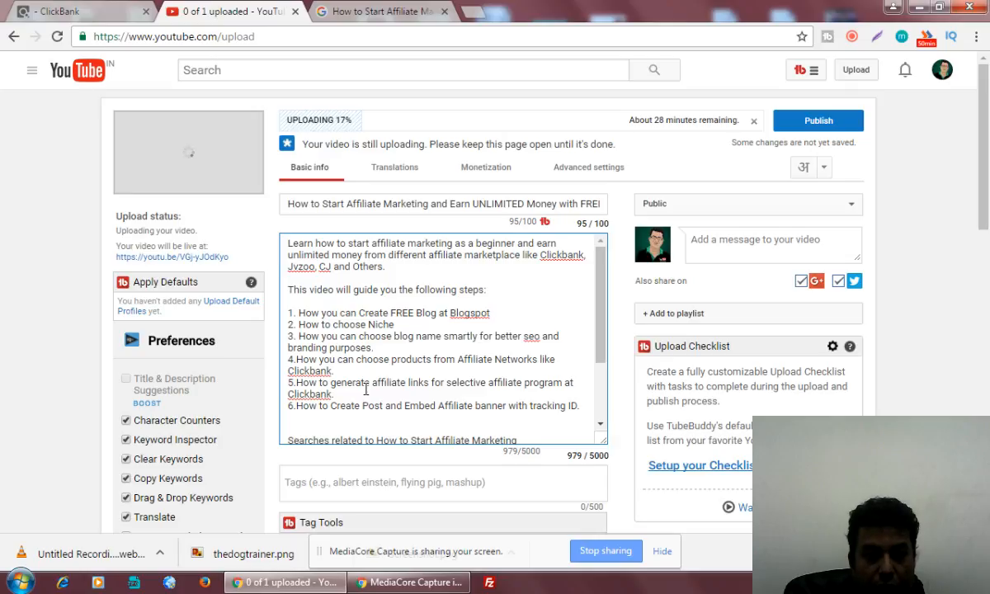
Insert a blank line after each of description steps 1 through 6.
{"action": "left_click", "coordinate": [513, 314]}
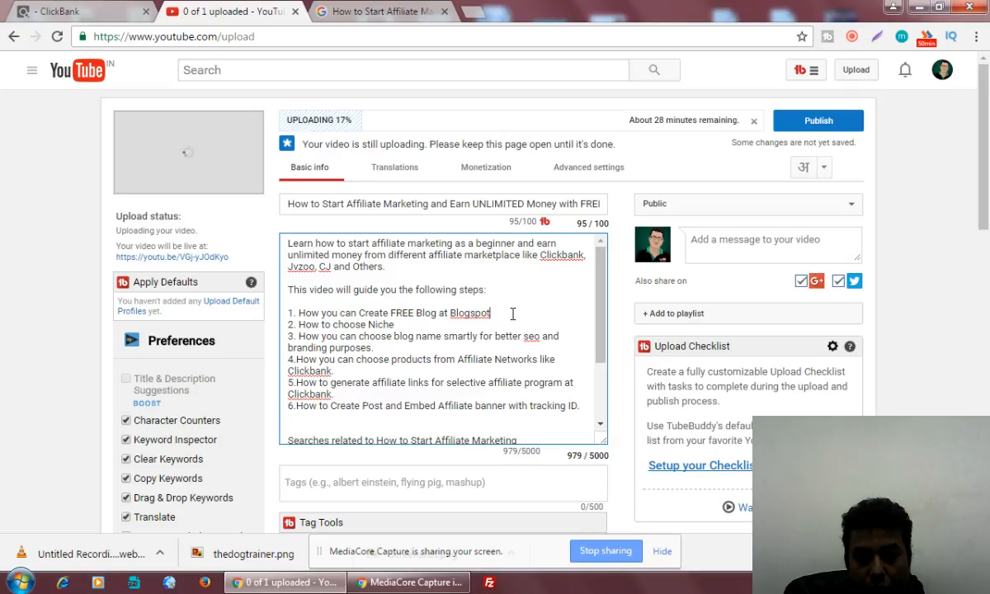
{"action": "key", "text": "Return"}
{"action": "key", "text": "Down"}
{"action": "key", "text": "End"}
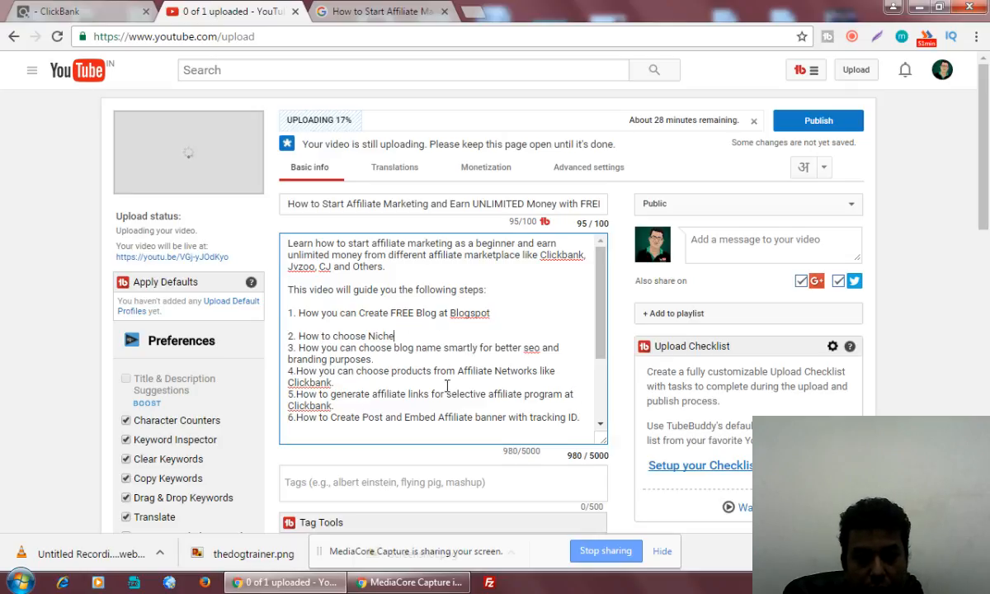
{"action": "key", "text": "Return"}
{"action": "key", "text": "Down"}
{"action": "key", "text": "End"}
{"action": "key", "text": "Return"}
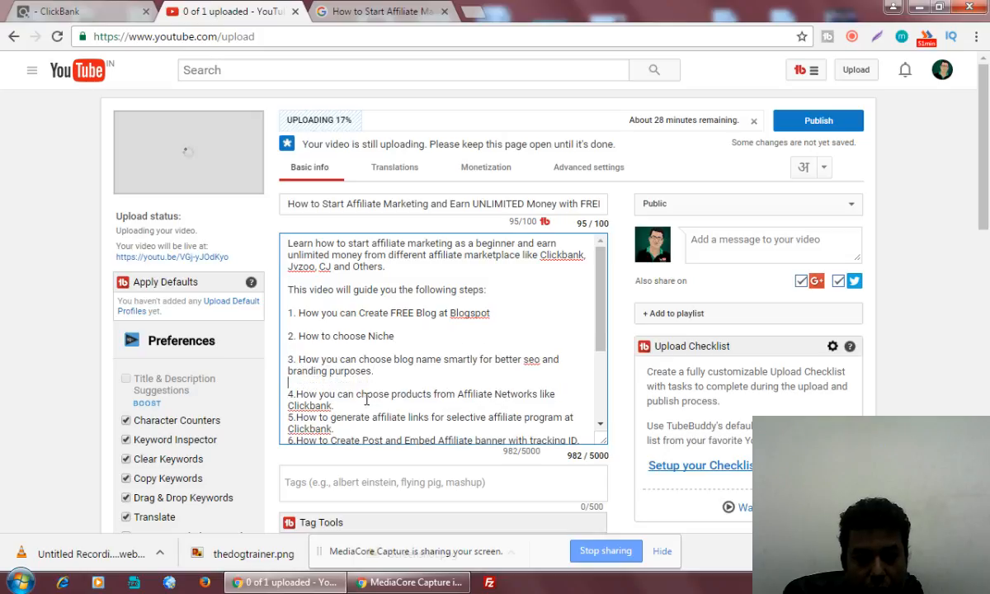
{"action": "left_click", "coordinate": [330, 405]}
{"action": "key", "text": "Return"}
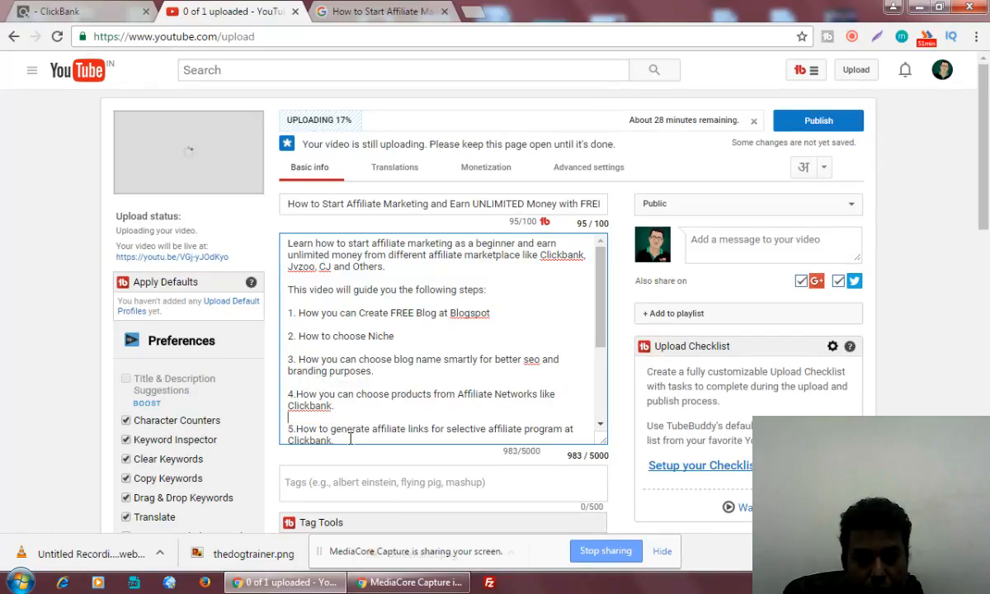
{"action": "left_click", "coordinate": [350, 441]}
{"action": "key", "text": "Return"}
{"action": "scroll", "coordinate": [441, 388], "scroll_direction": "down", "scroll_amount": 1}
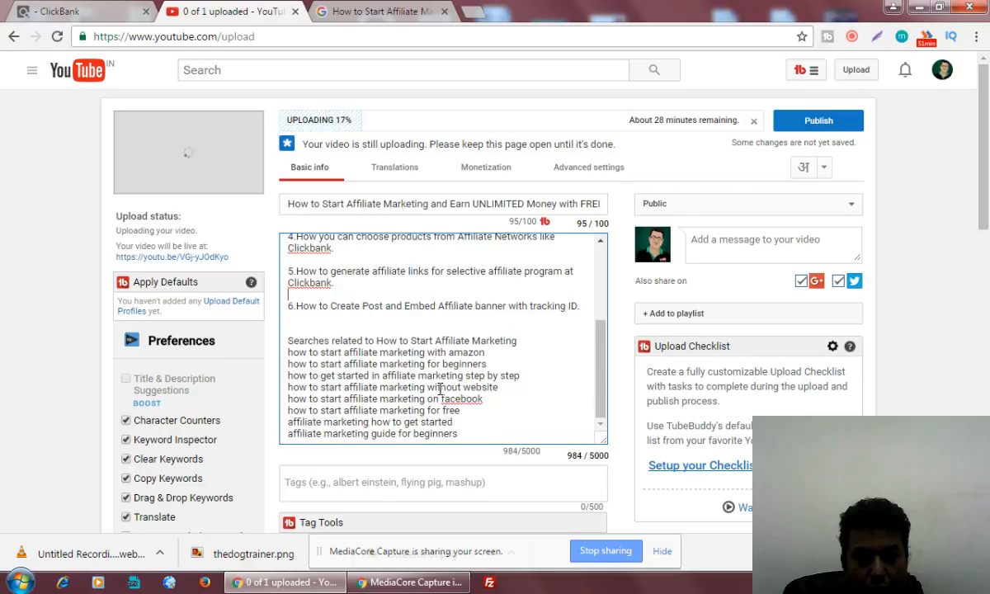
{"action": "left_click", "coordinate": [585, 308]}
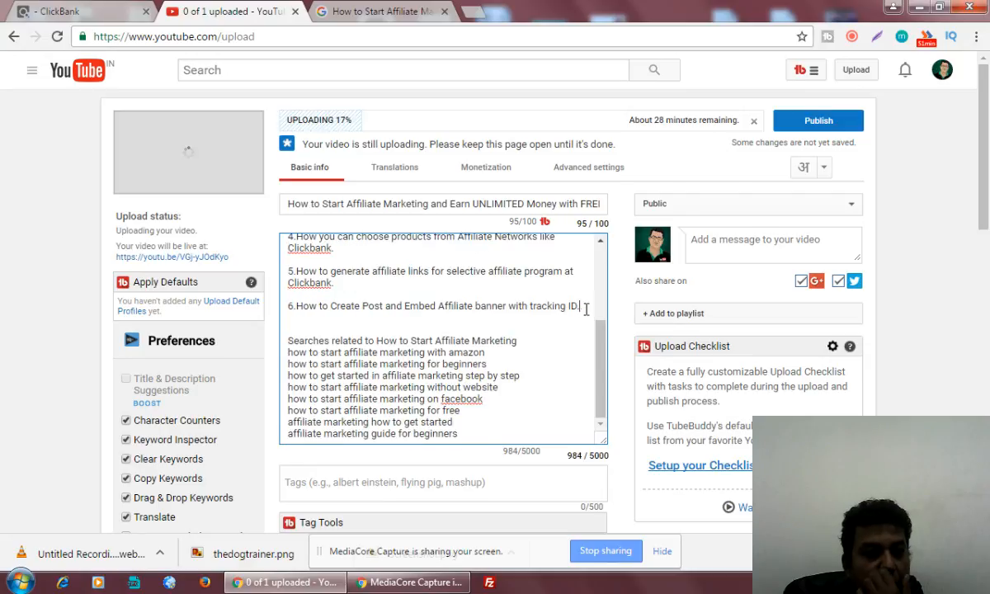
{"action": "key", "text": "Return"}
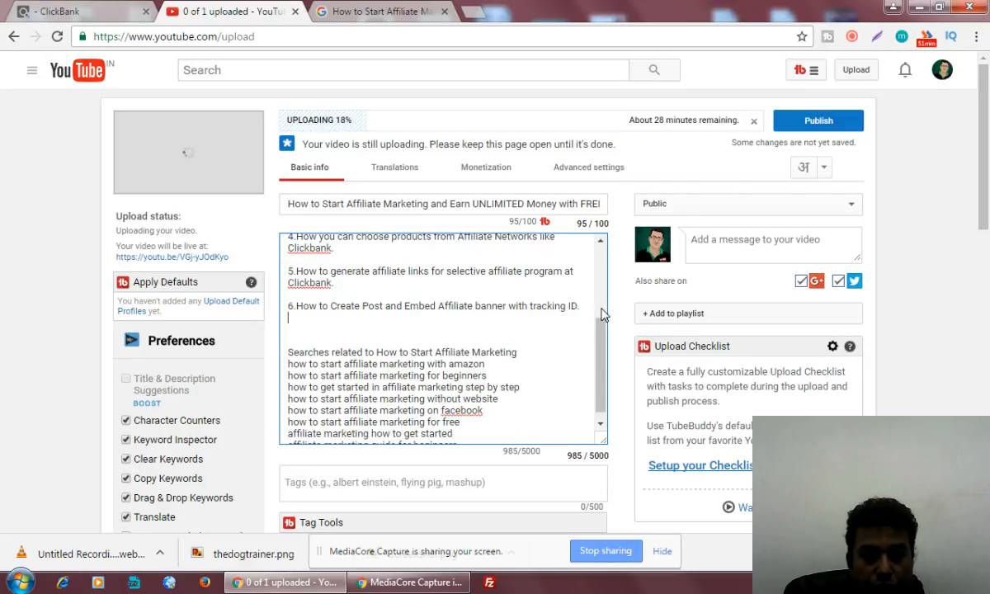
Add step 7 on post types that attract blog visitors and step 8 'And get other important Tips'.
{"action": "key", "text": "Return"}
{"action": "type", "text": "7. D"}
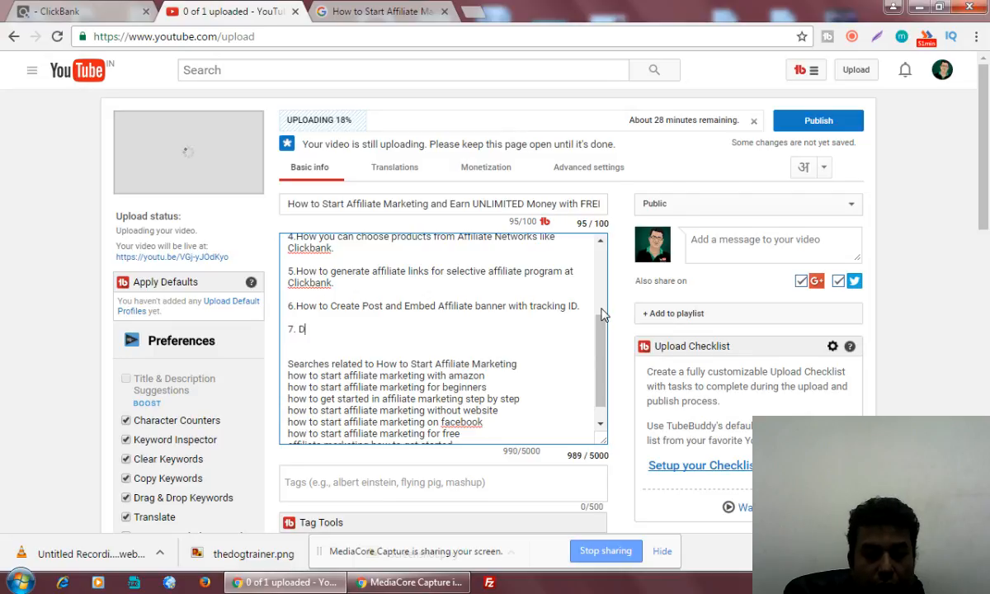
{"action": "type", "text": "ifferent ty"}
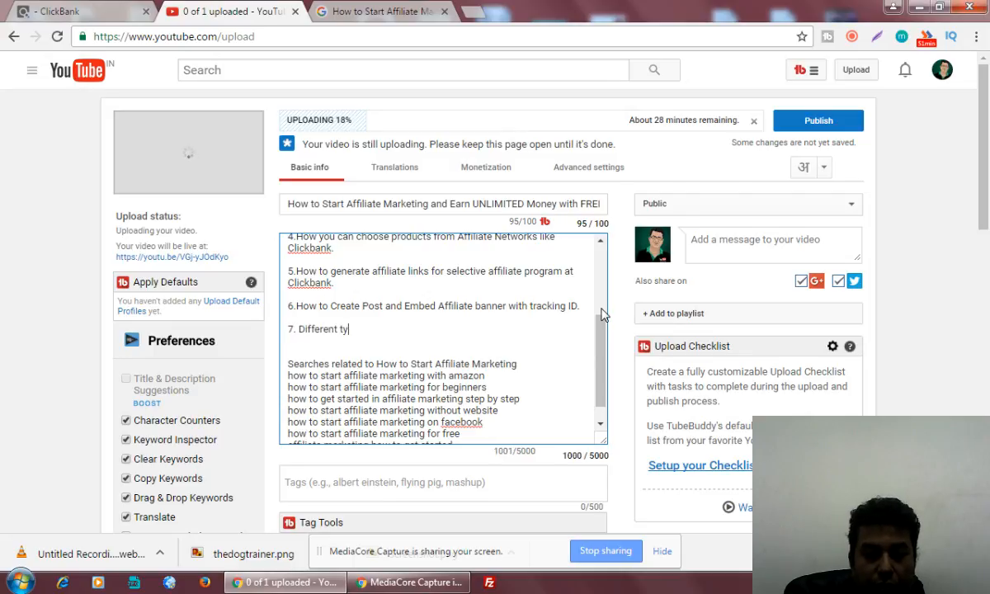
{"action": "type", "text": "pes of pos"}
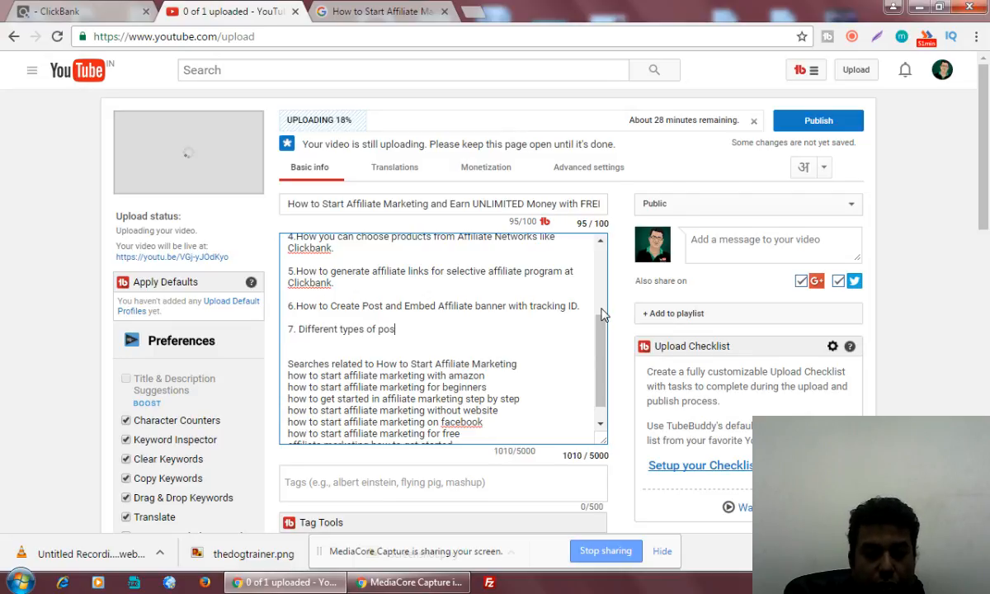
{"action": "type", "text": "t you can"}
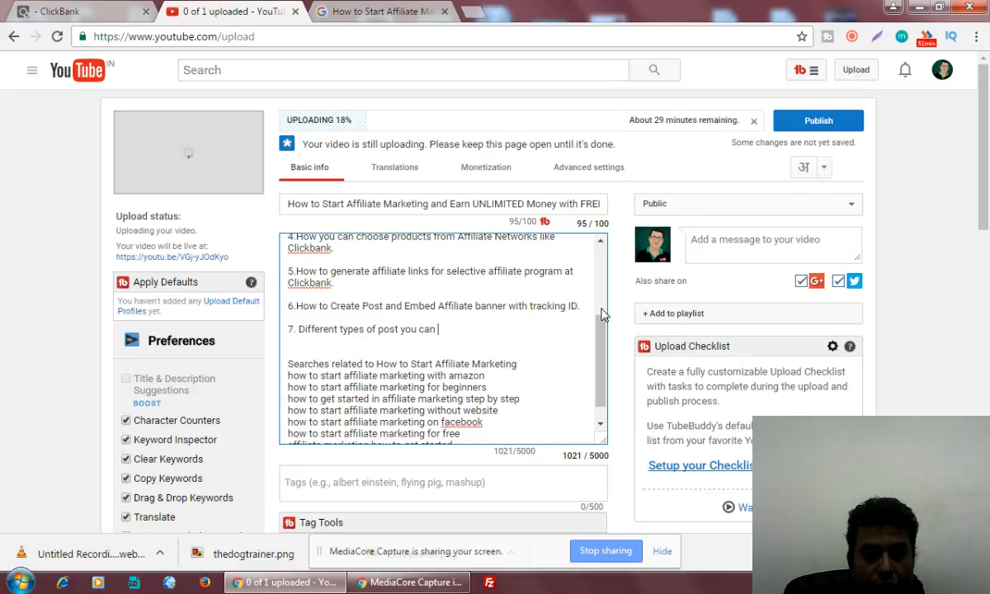
{"action": "type", "text": " use to a"}
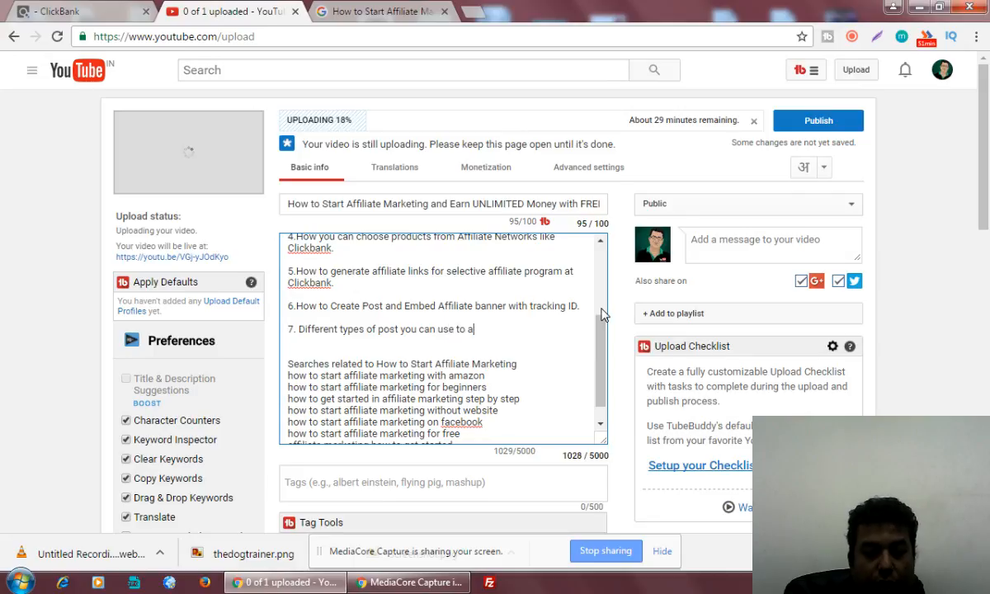
{"action": "type", "text": "ttract your v"}
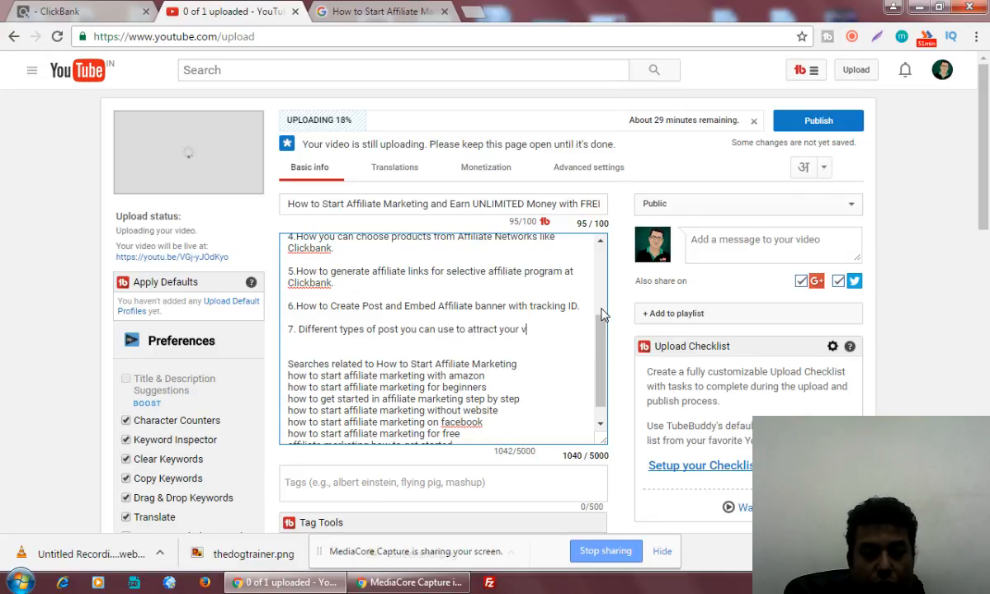
{"action": "type", "text": "isitors"}
{"action": "type", "text": "fo"}
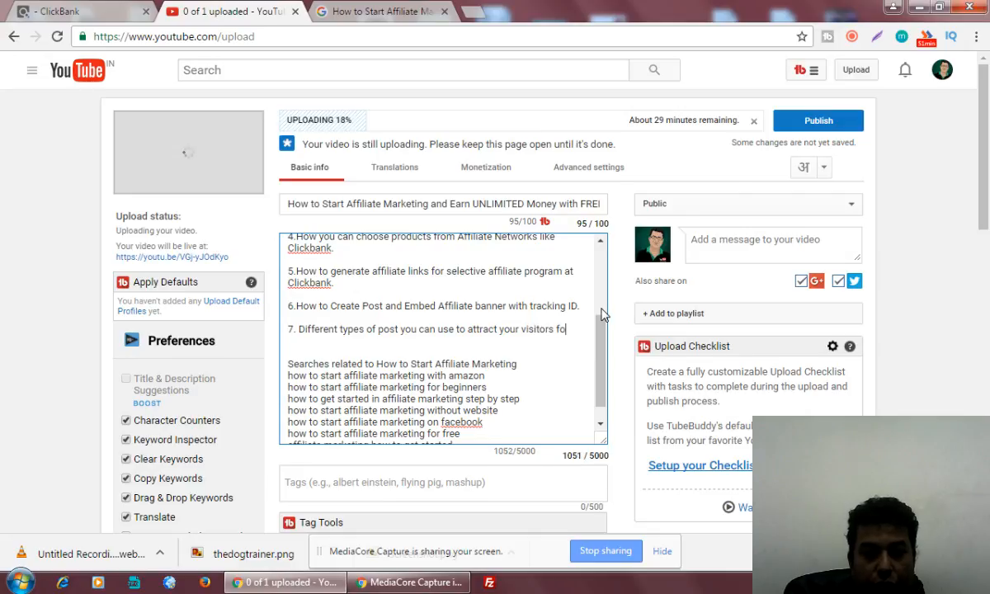
{"action": "type", "text": "r your blog."}
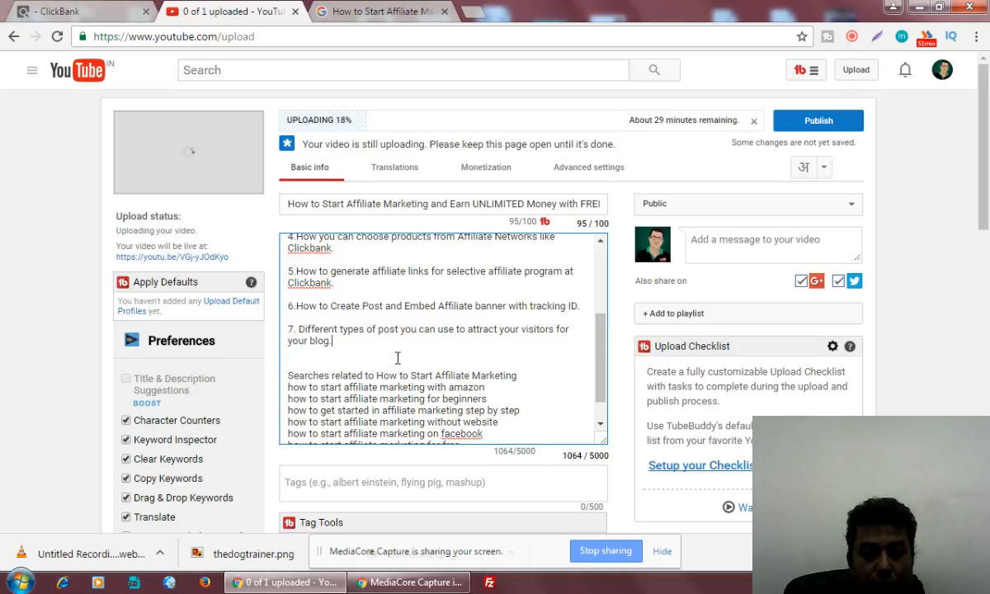
{"action": "key", "text": "Return"}
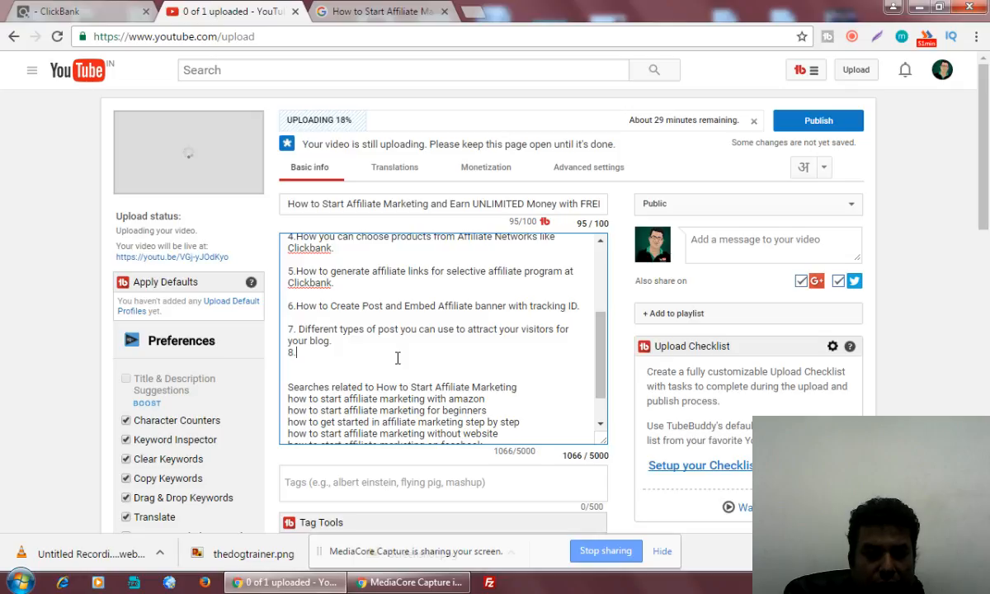
{"action": "type", "text": "8."}
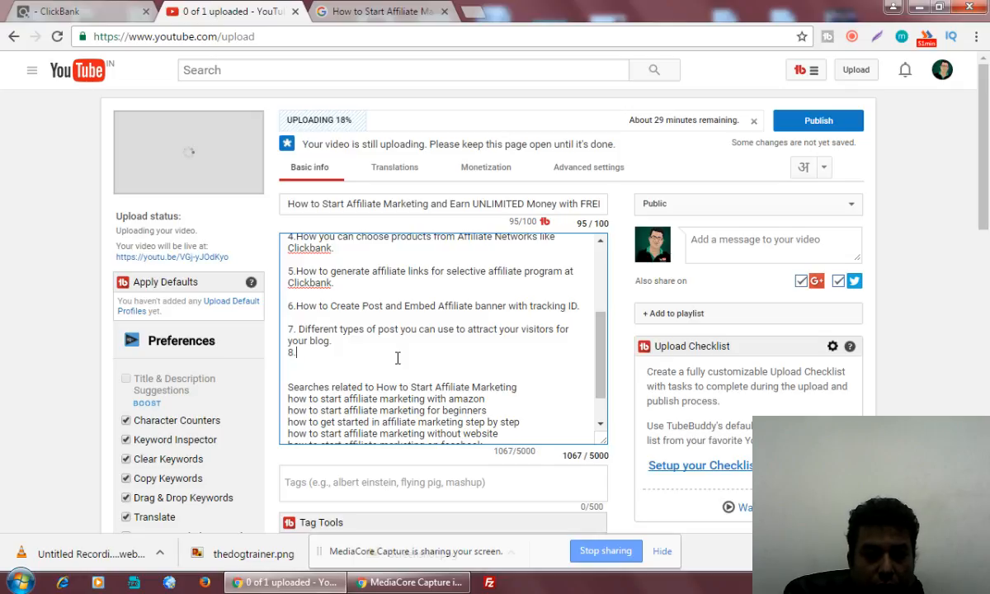
{"action": "type", "text": "And get ot"}
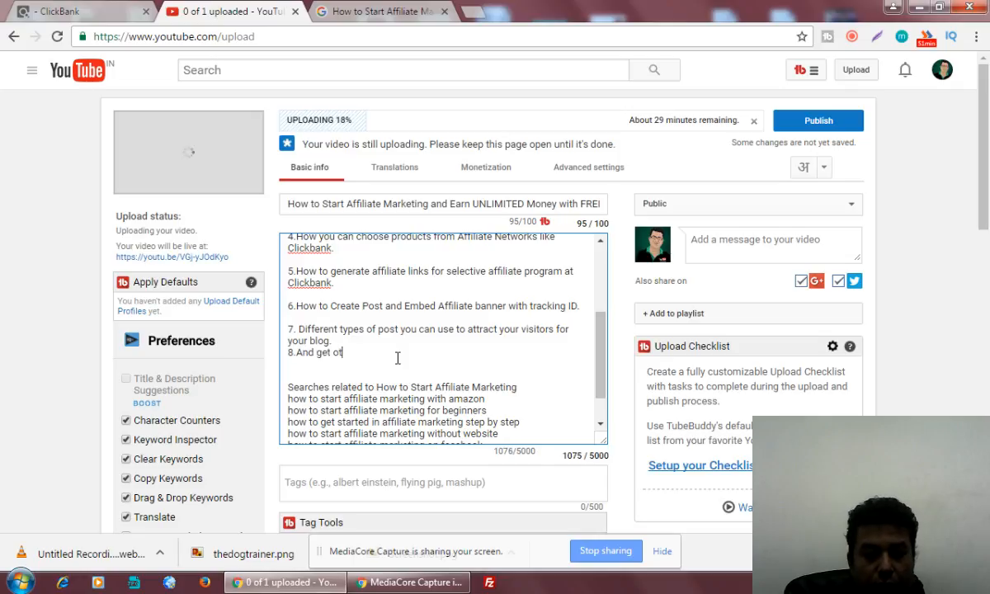
{"action": "type", "text": "her important"}
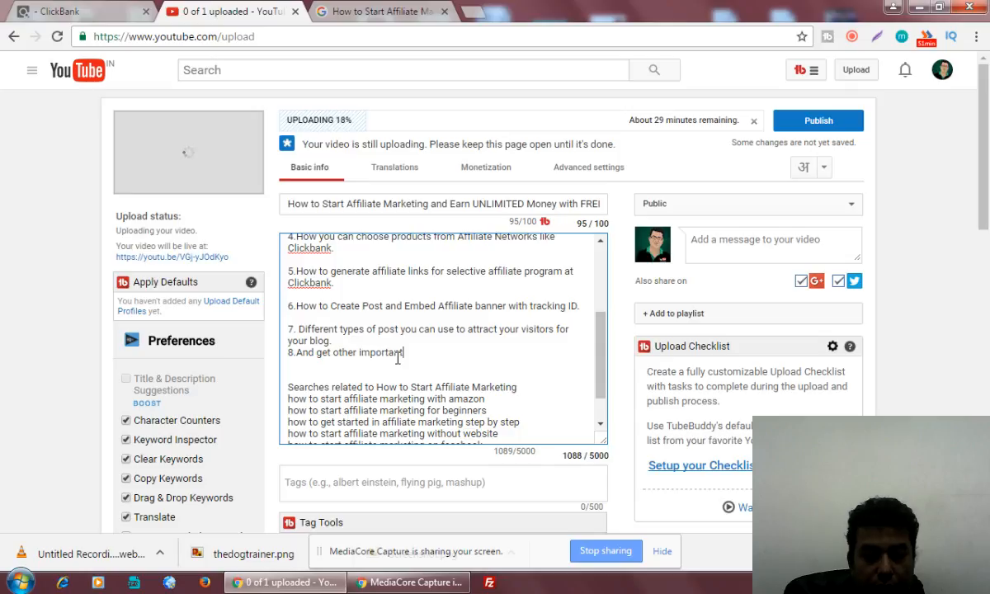
{"action": "type", "text": " Tips"}
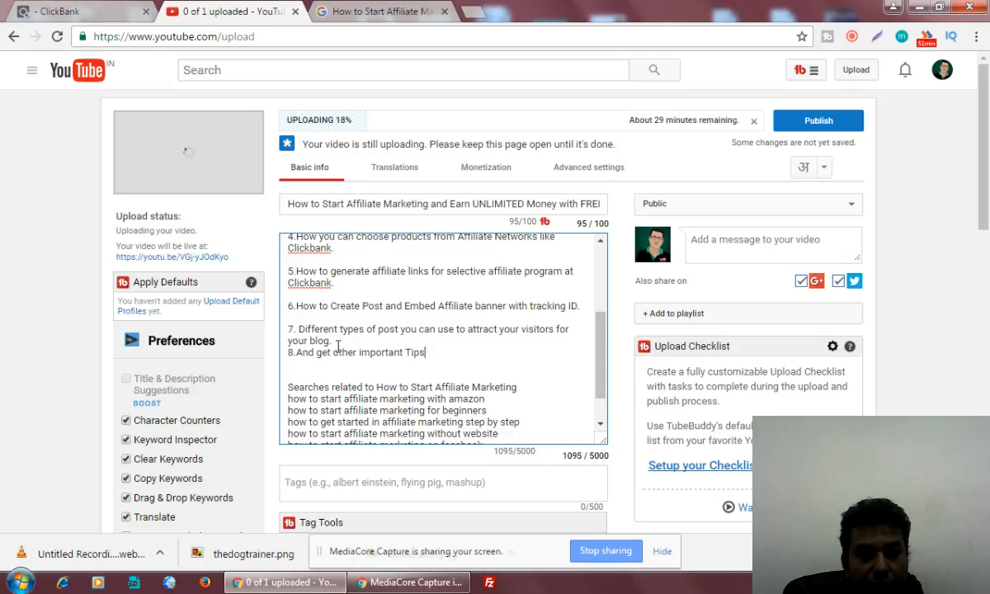
{"action": "left_click", "coordinate": [345, 340]}
{"action": "key", "text": "Return"}
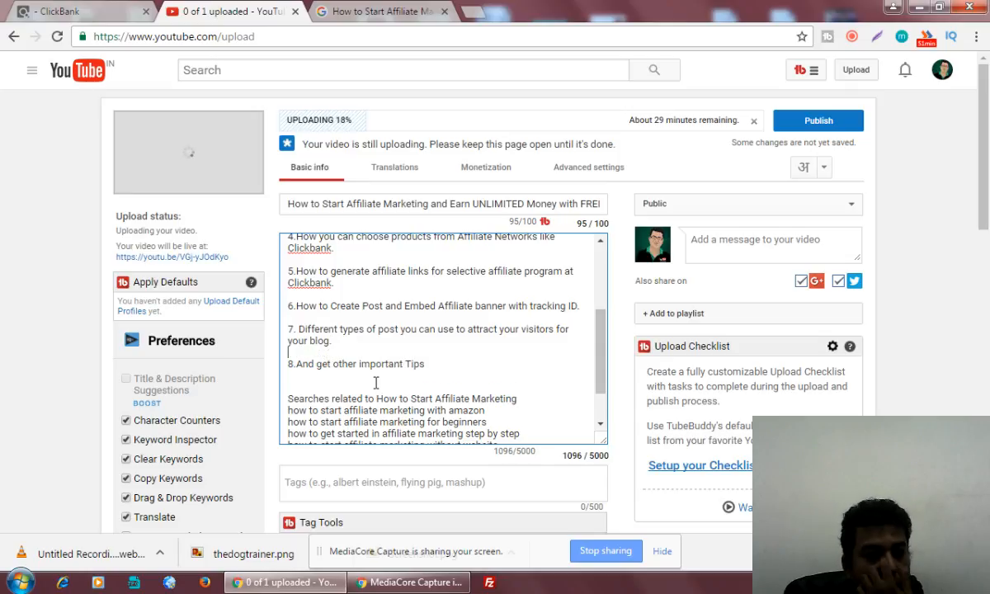
Below the tips list, type 'To Learn Complete Affiliate Marketing program - Please call at' plus the contact phone numbers.
{"action": "left_click", "coordinate": [450, 366]}
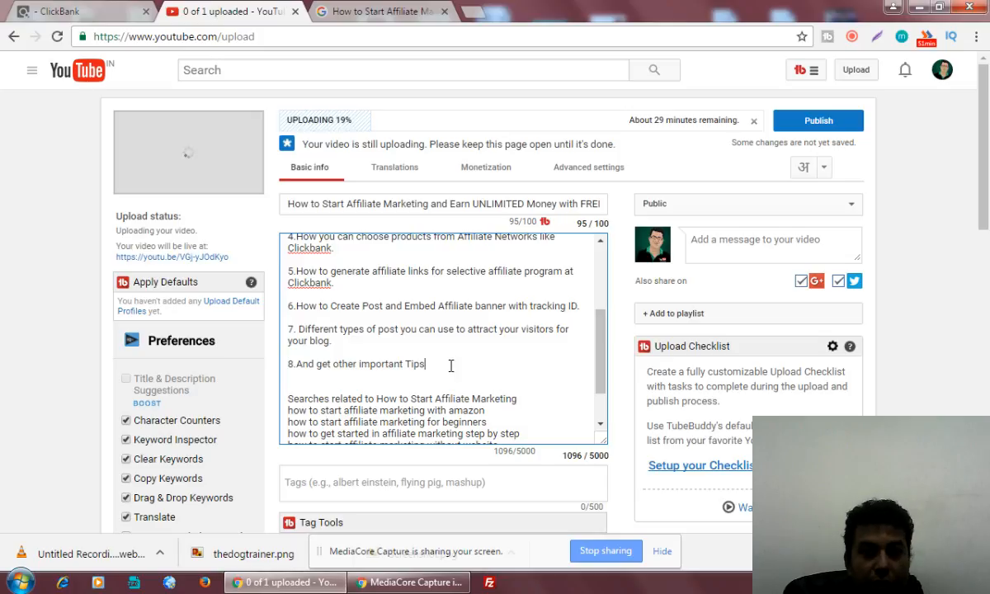
{"action": "key", "text": "Return"}
{"action": "key", "text": "Return"}
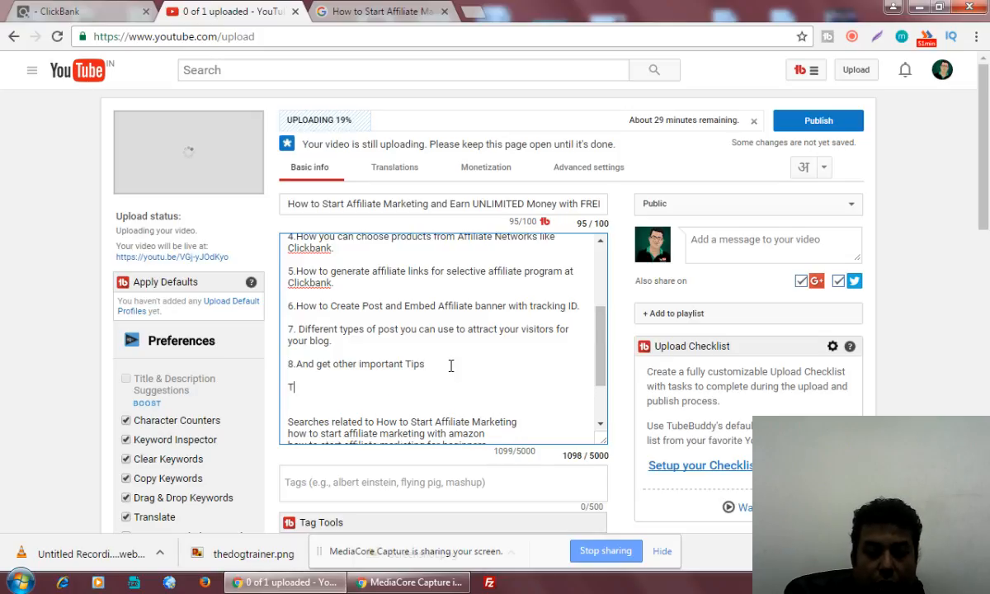
{"action": "type", "text": "To Learn C"}
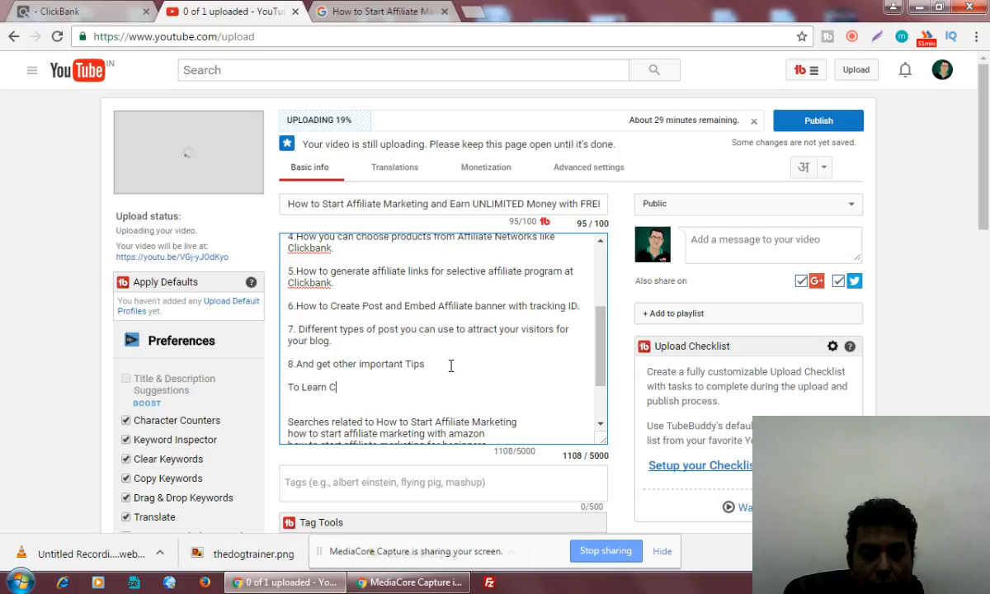
{"action": "type", "text": "omplet"}
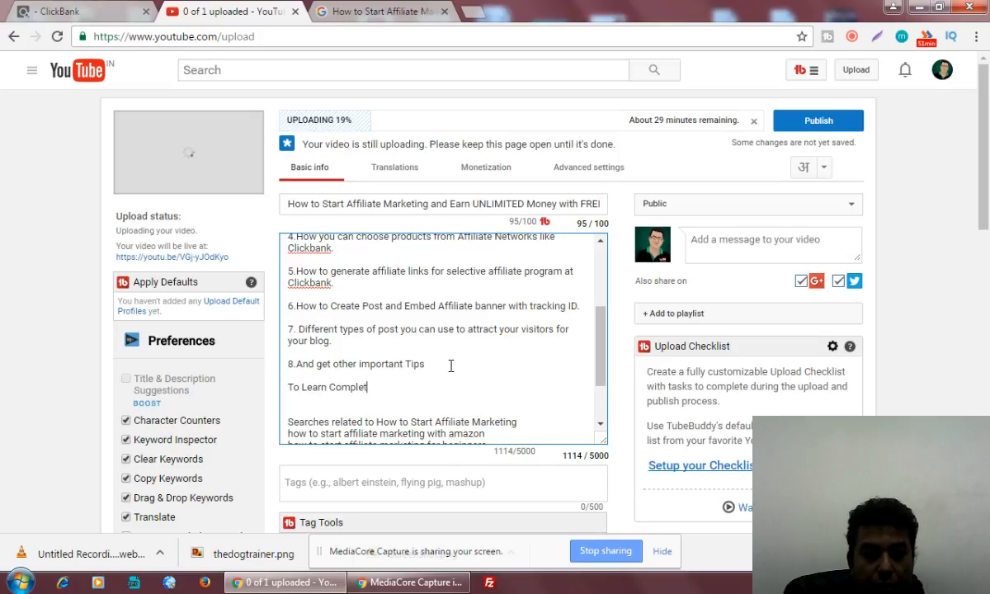
{"action": "type", "text": "e Affi"}
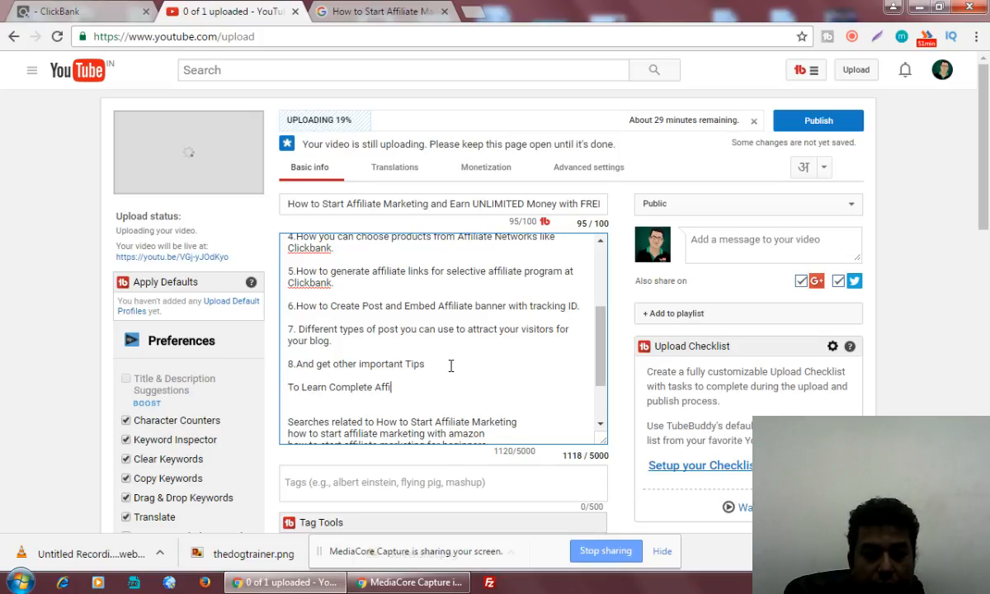
{"action": "type", "text": "liate M"}
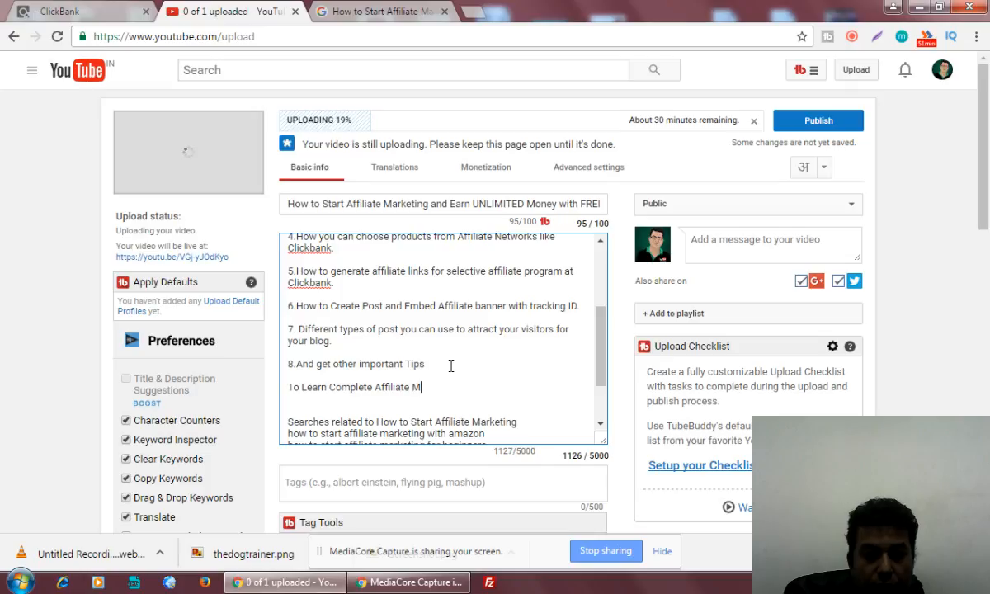
{"action": "type", "text": "arkeitng prgr"}
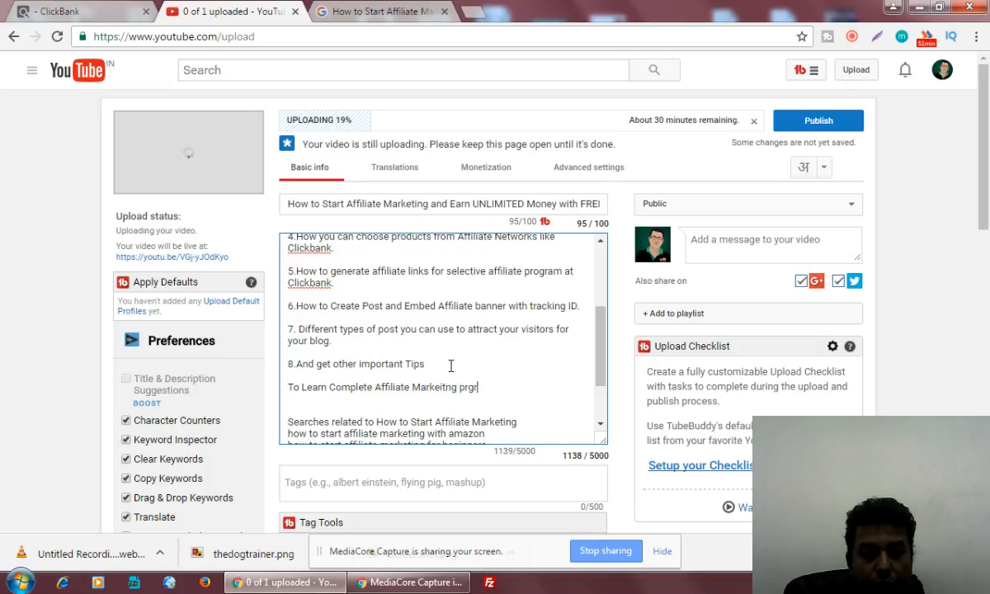
{"action": "type", "text": "am - P"}
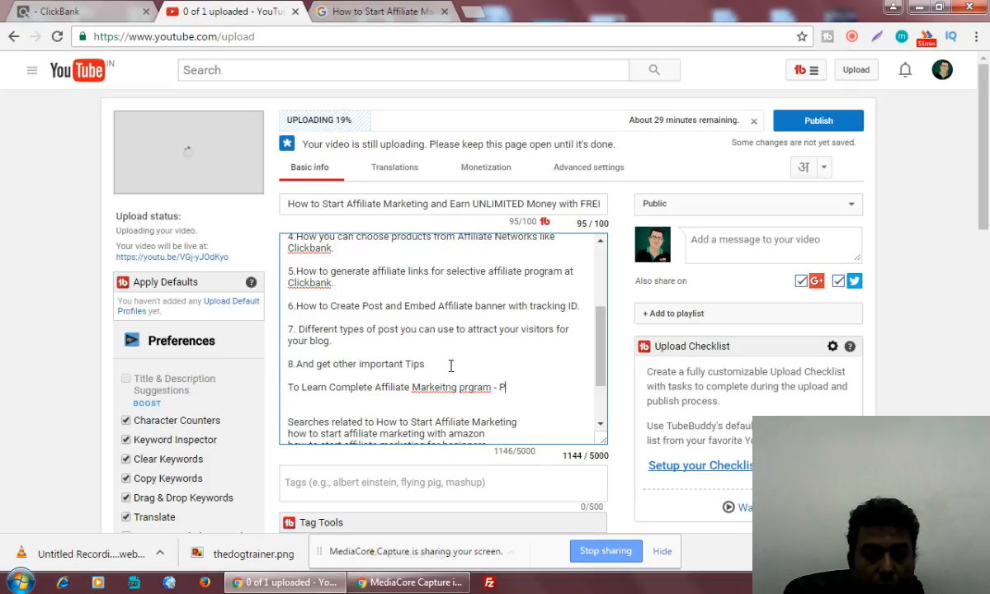
{"action": "type", "text": "lease call  a"}
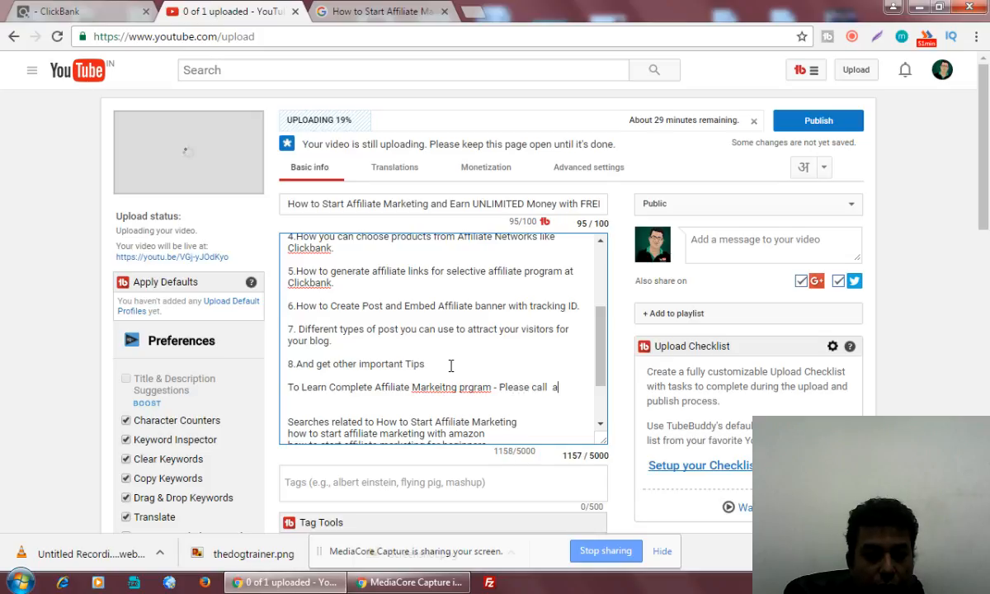
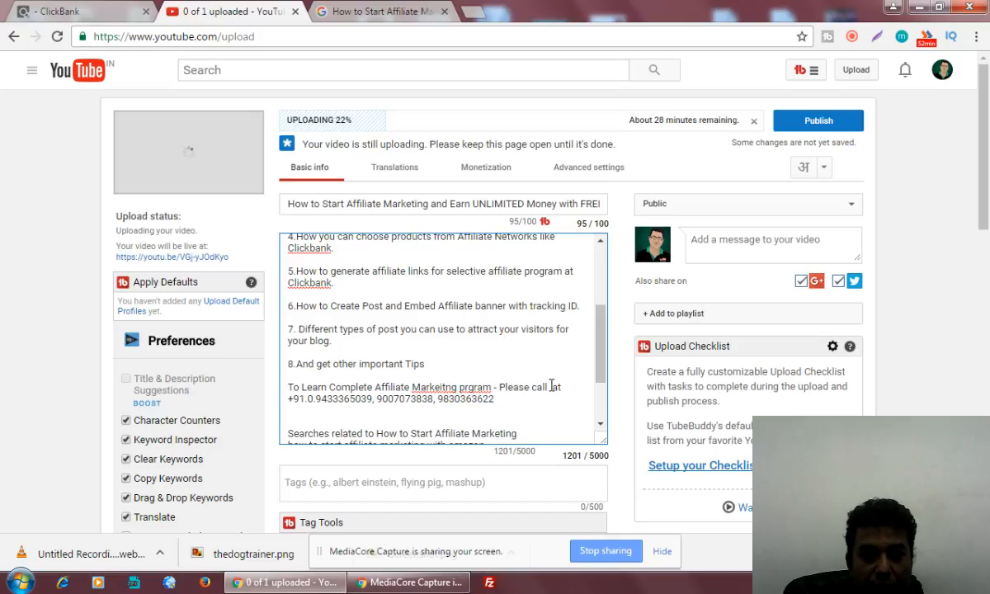
Correct Markeitng and prgram via spellcheck and insert 'and Digital Marketing techniques' after program.
{"action": "right_click", "coordinate": [437, 387]}
{"action": "left_click", "coordinate": [487, 101]}
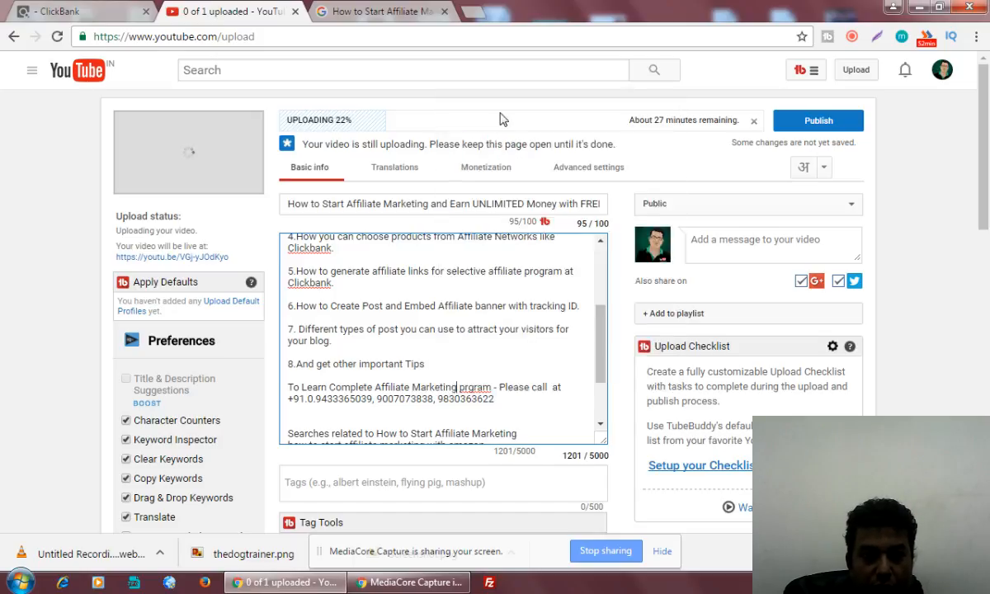
{"action": "right_click", "coordinate": [468, 387]}
{"action": "left_click", "coordinate": [514, 83]}
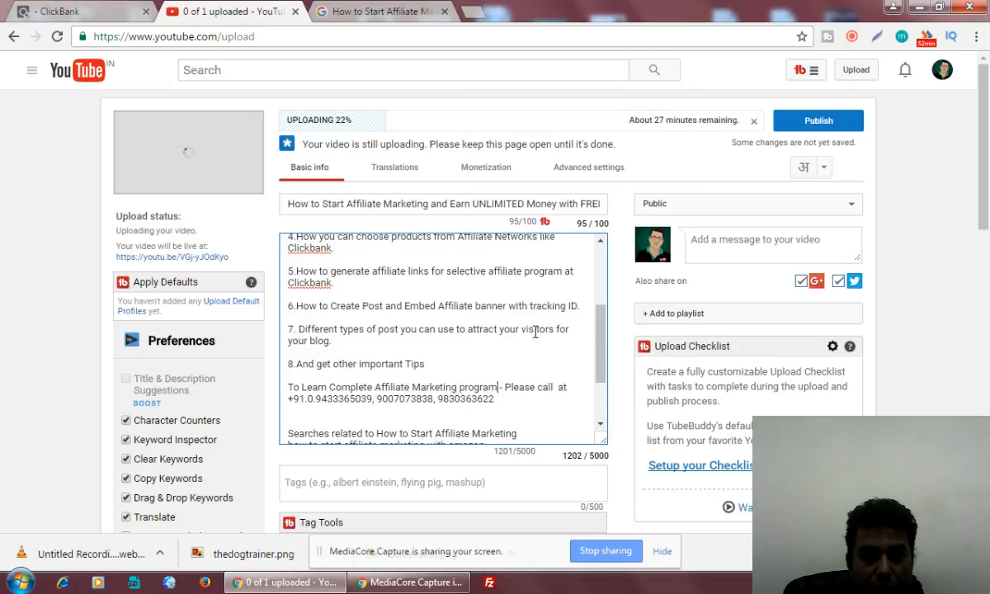
{"action": "left_click", "coordinate": [503, 387]}
{"action": "key", "text": "BackSpace"}
{"action": "type", "text": "and Digital "}
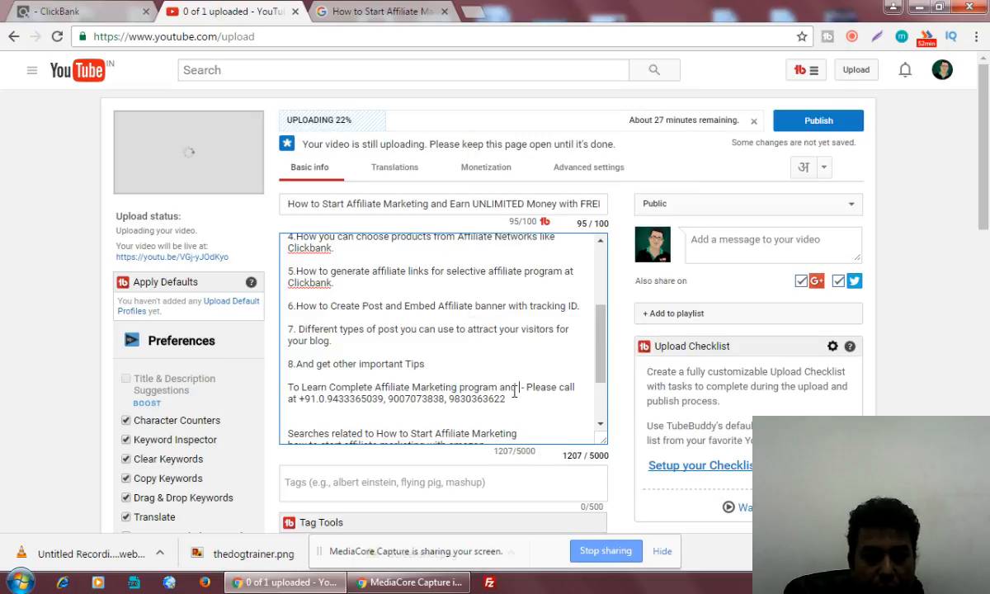
{"action": "type", "text": " Ma"}
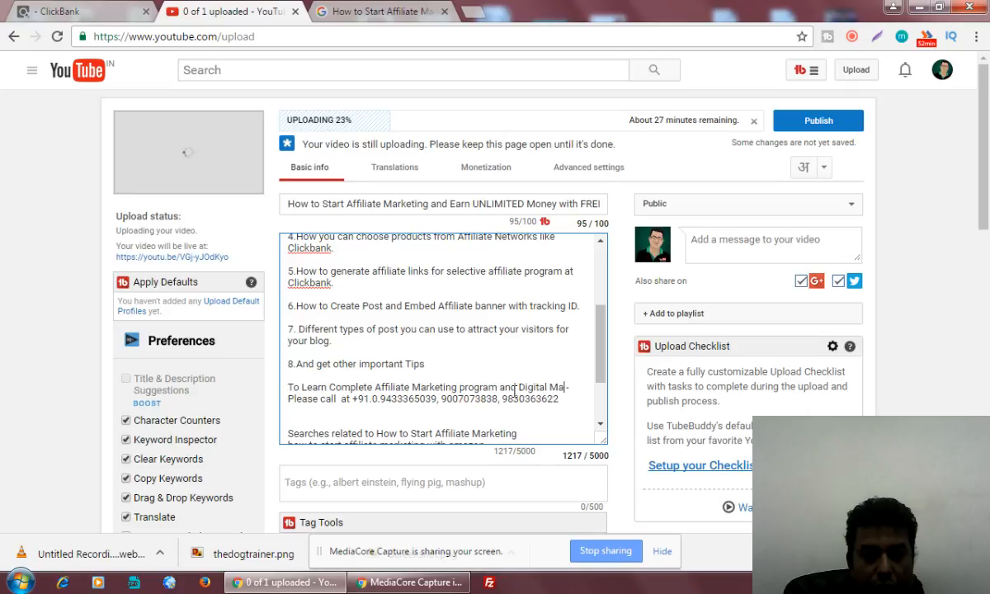
{"action": "type", "text": "rkeitng tr"}
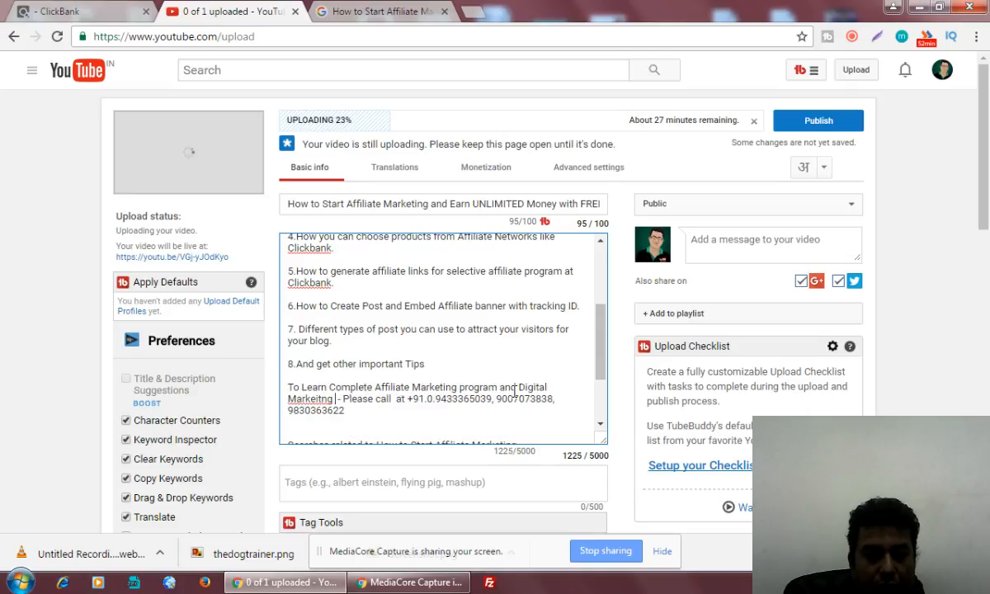
{"action": "type", "text": "aining"}
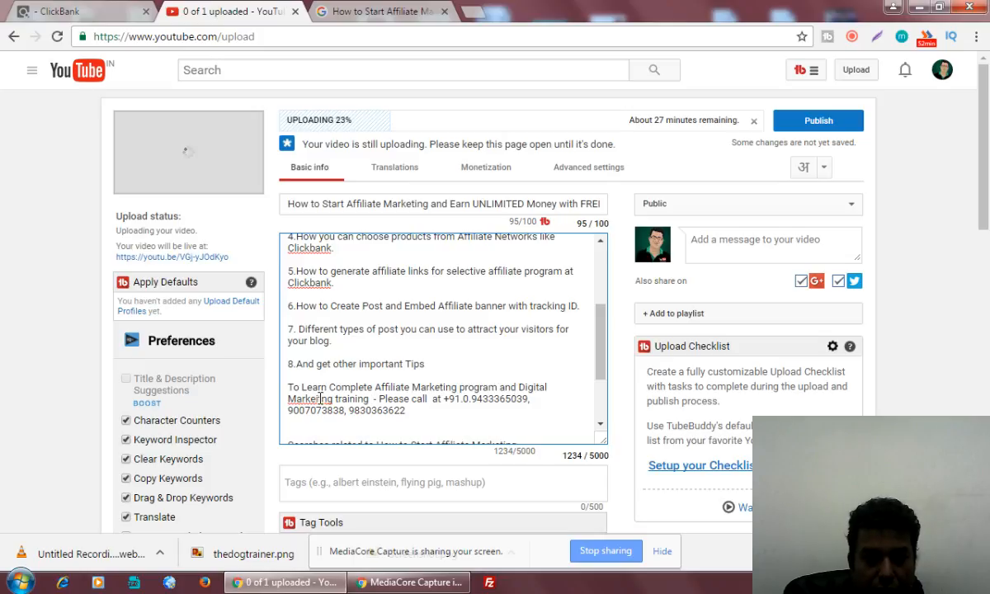
{"action": "right_click", "coordinate": [320, 399]}
{"action": "left_click", "coordinate": [408, 111]}
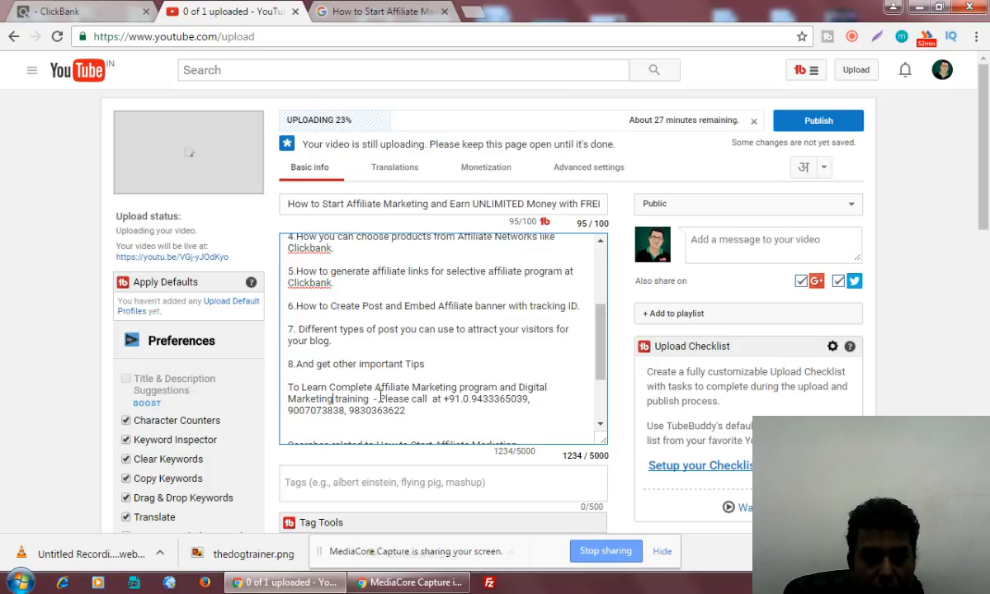
{"action": "left_click_drag", "start_coordinate": [334, 399], "coordinate": [365, 402]}
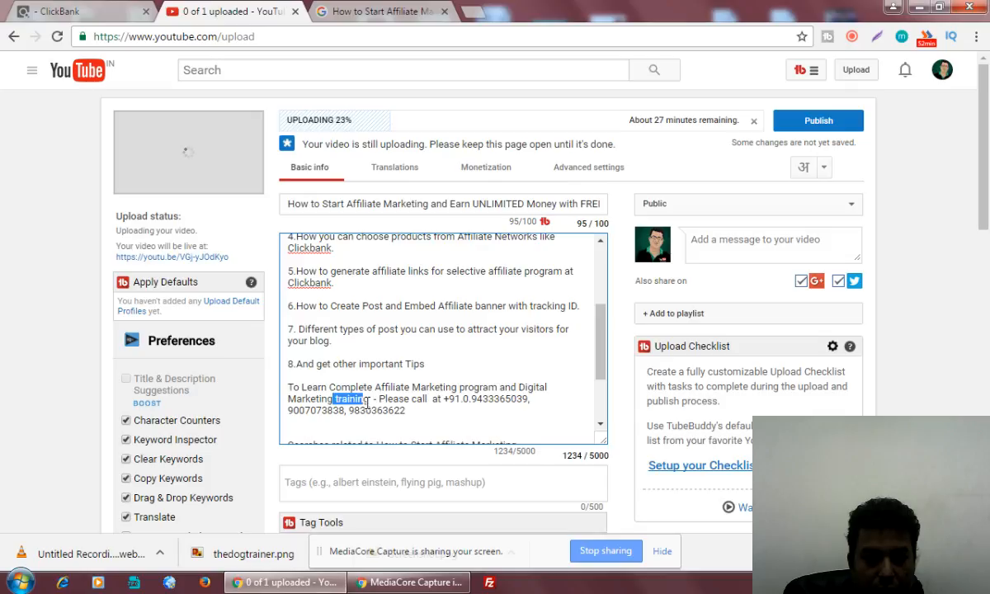
{"action": "type", "text": "techniques"}
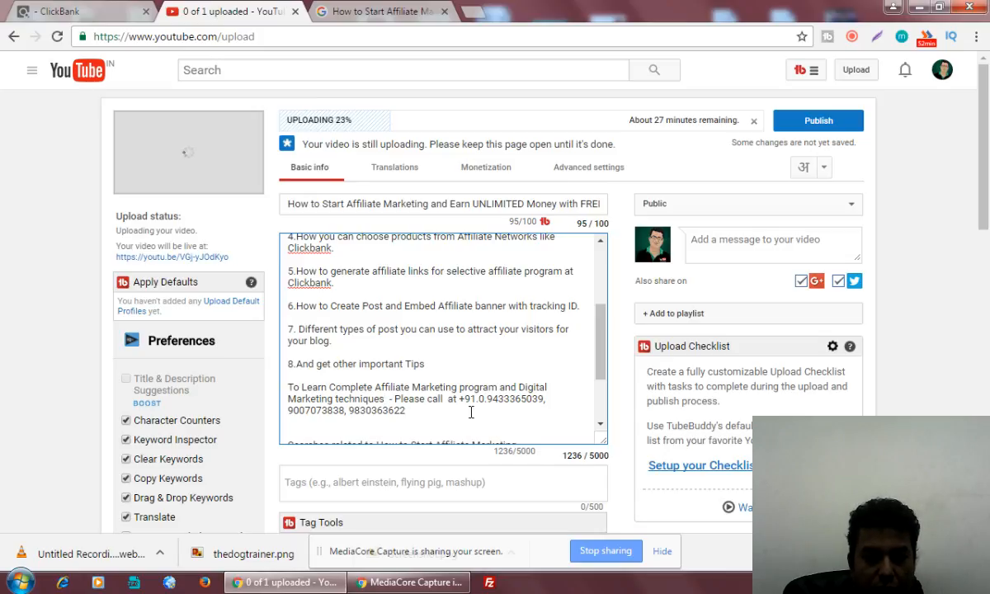
Append '. GET a FREE DEMO Class - Register Here -' after the phone numbers.
{"action": "left_click", "coordinate": [471, 412]}
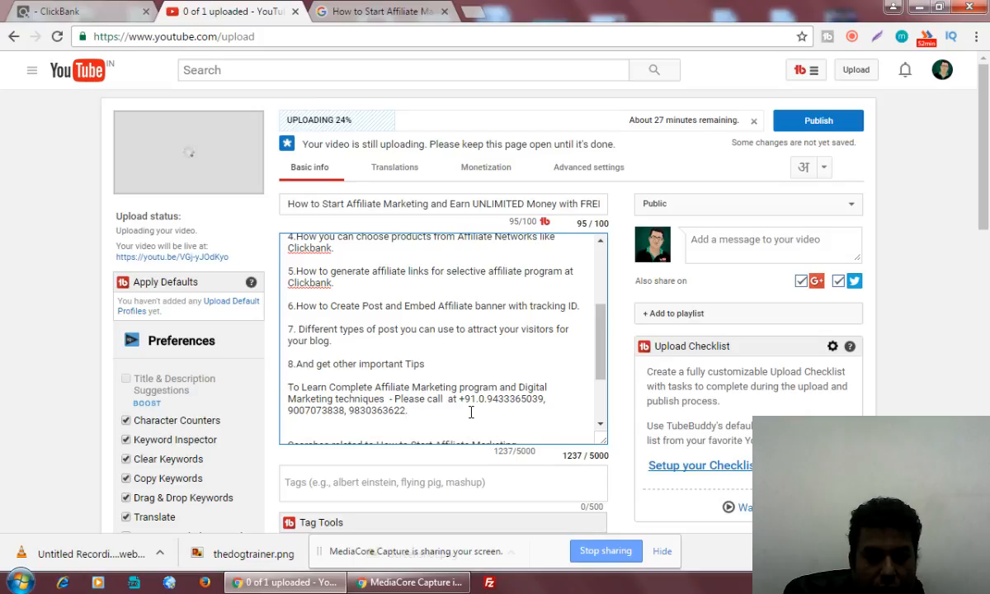
{"action": "type", "text": ". GET"}
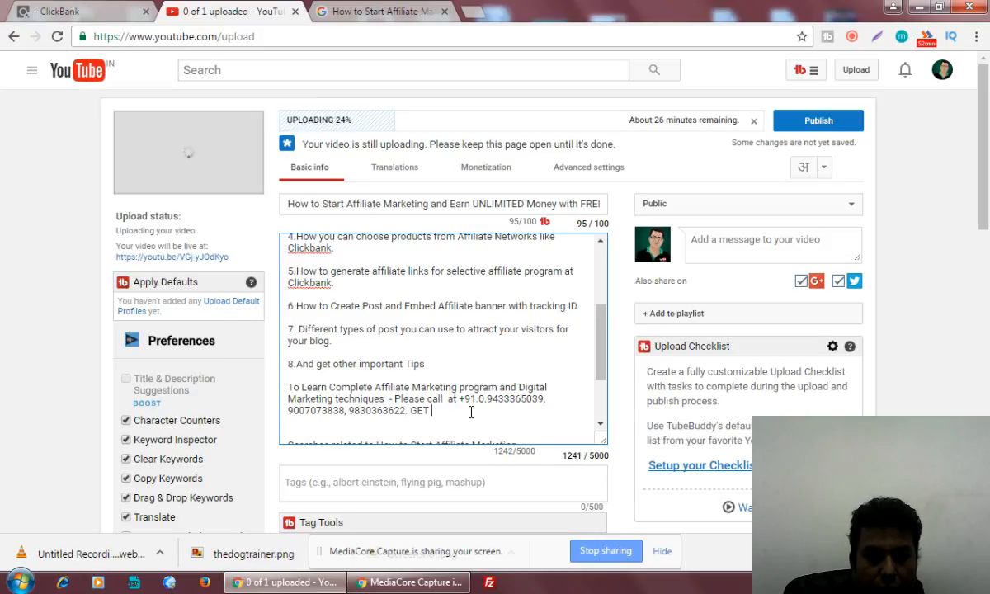
{"action": "type", "text": " a FREE"}
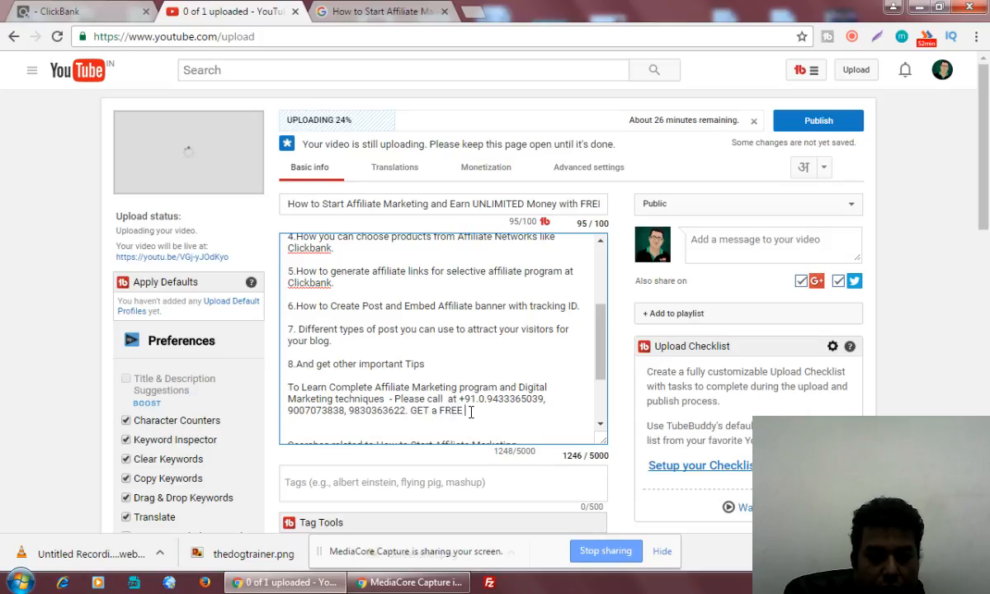
{"action": "type", "text": " DEMO CLass"}
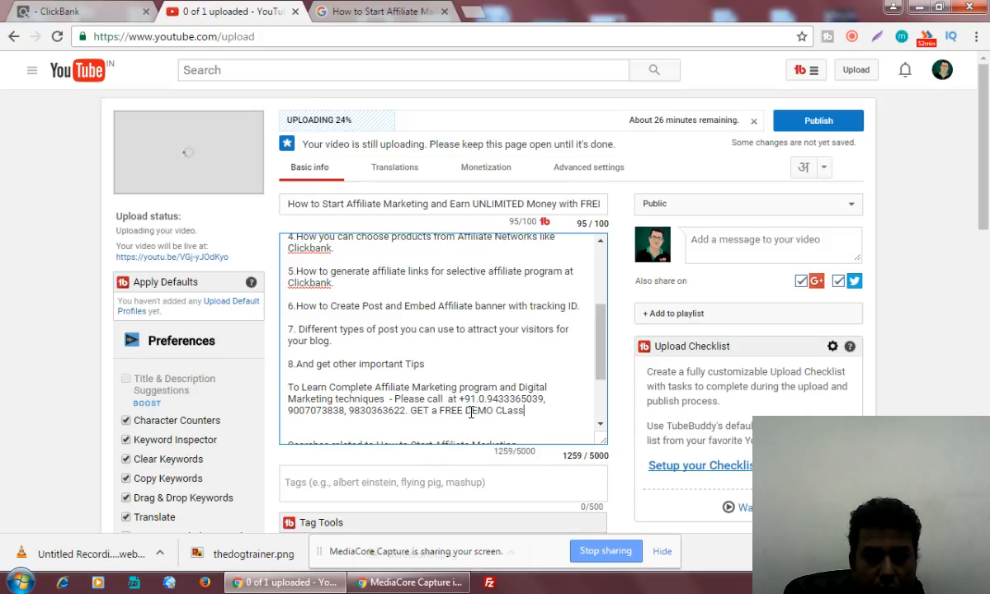
{"action": "key", "text": "BackSpace"}
{"action": "key", "text": "BackSpace"}
{"action": "key", "text": "BackSpace"}
{"action": "key", "text": "BackSpace"}
{"action": "type", "text": "lass - Refg"}
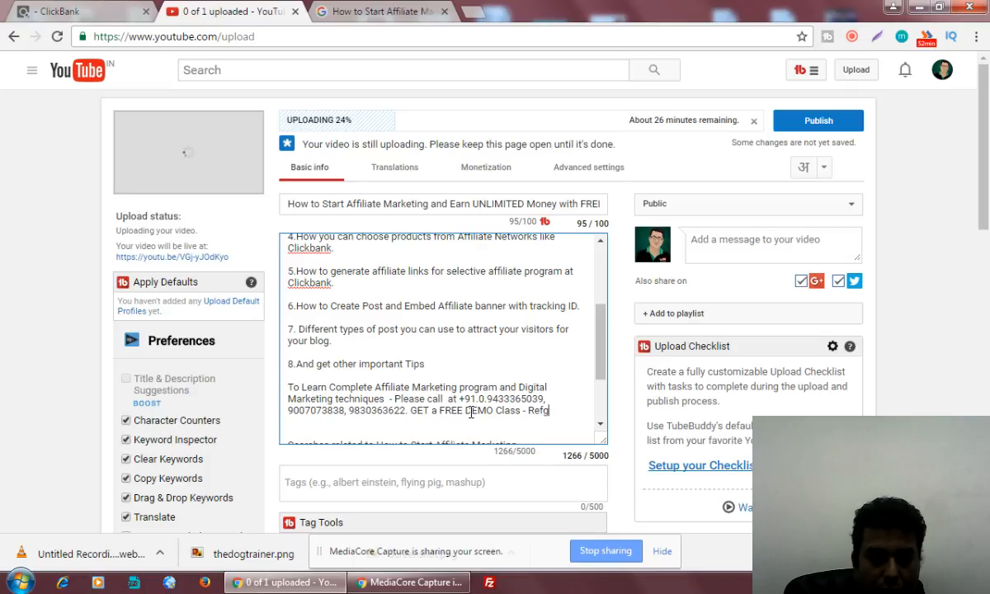
{"action": "type", "text": "gister "}
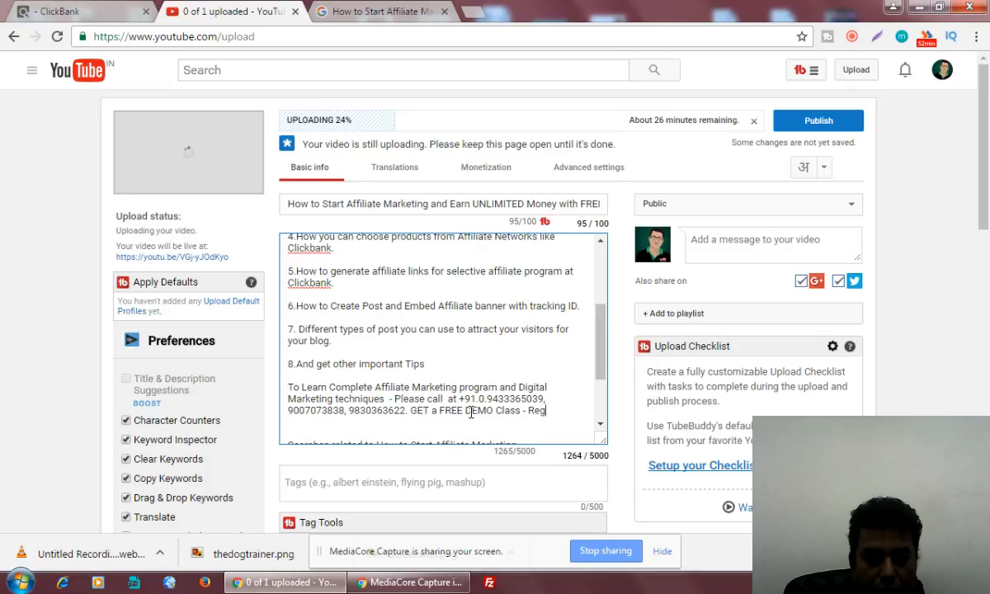
{"action": "type", "text": "Here -"}
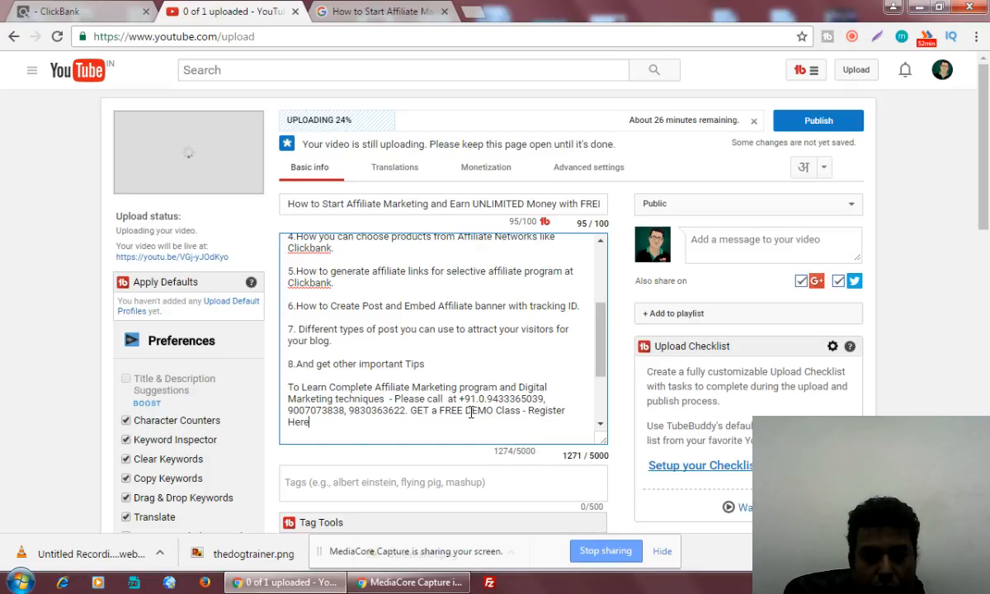
Load the competeinfotechacademy digital marketing course details page and paste its URL after 'Register Here -'.
{"action": "left_click", "coordinate": [474, 12]}
{"action": "type", "text": "competeinfotechacademy.com"}
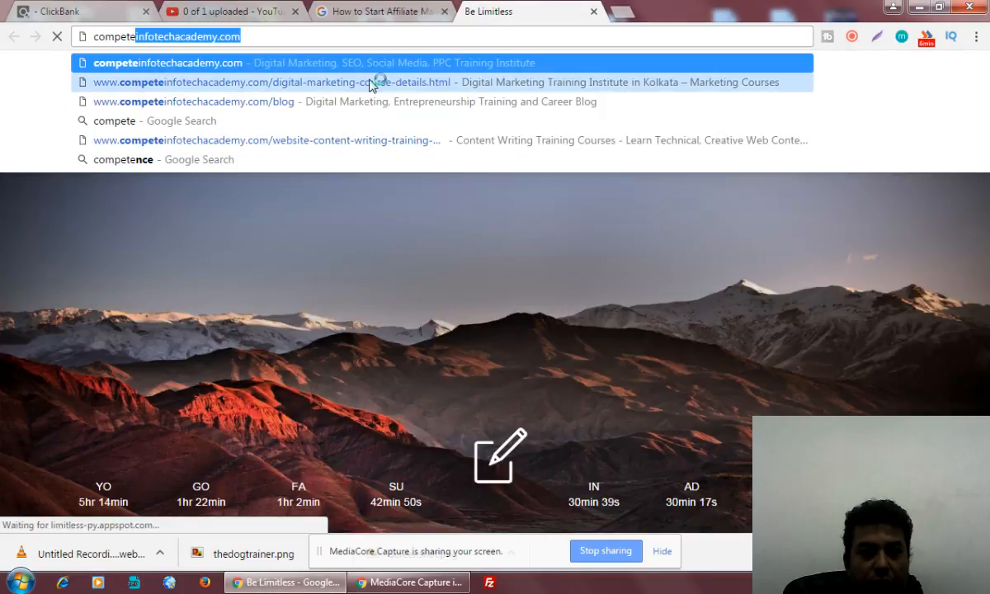
{"action": "left_click", "coordinate": [376, 82]}
{"action": "left_click", "coordinate": [324, 42]}
{"action": "key", "text": "ctrl+c"}
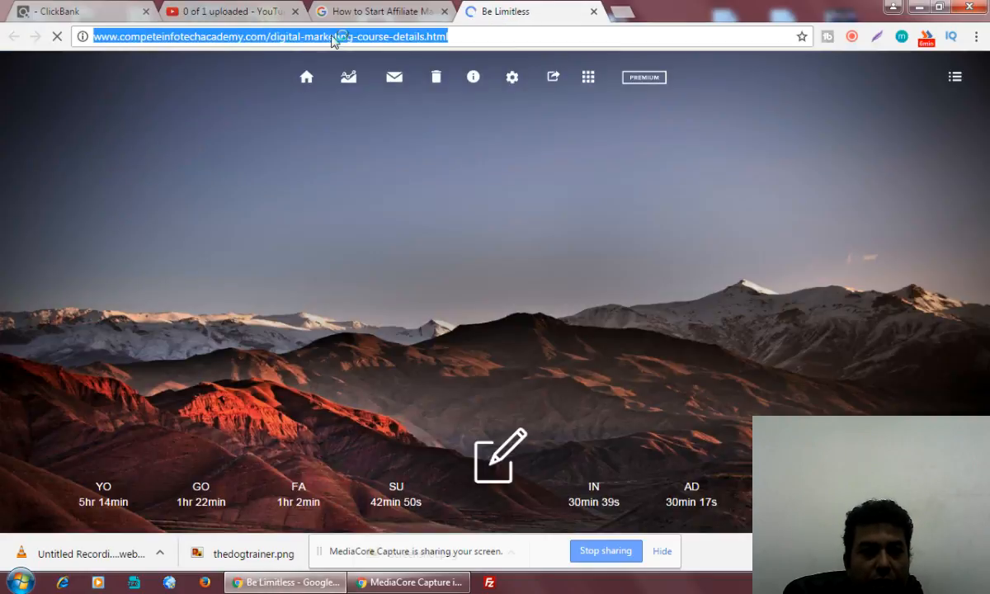
{"action": "left_click", "coordinate": [229, 9]}
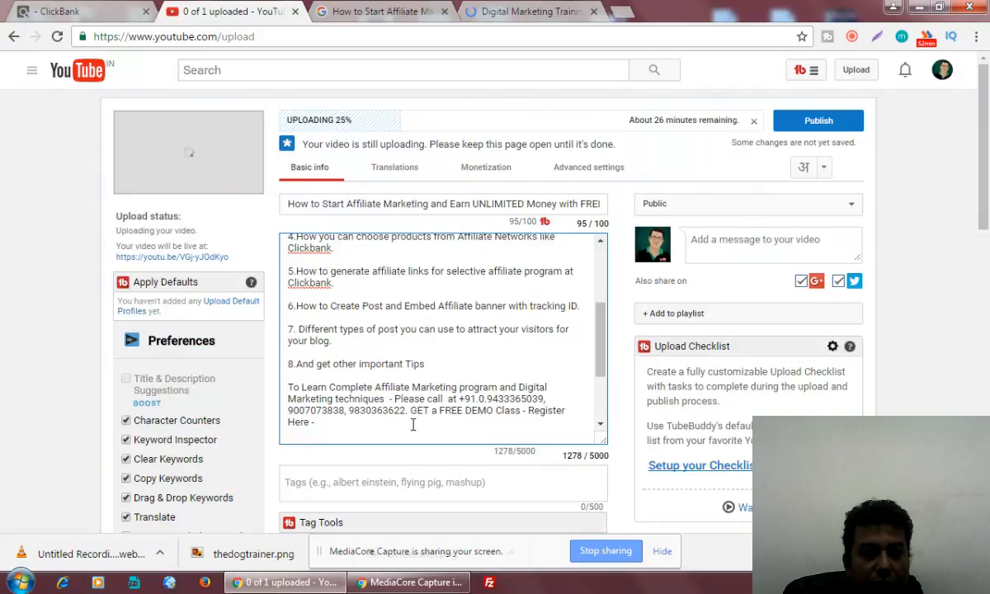
{"action": "key", "text": "ctrl+v"}
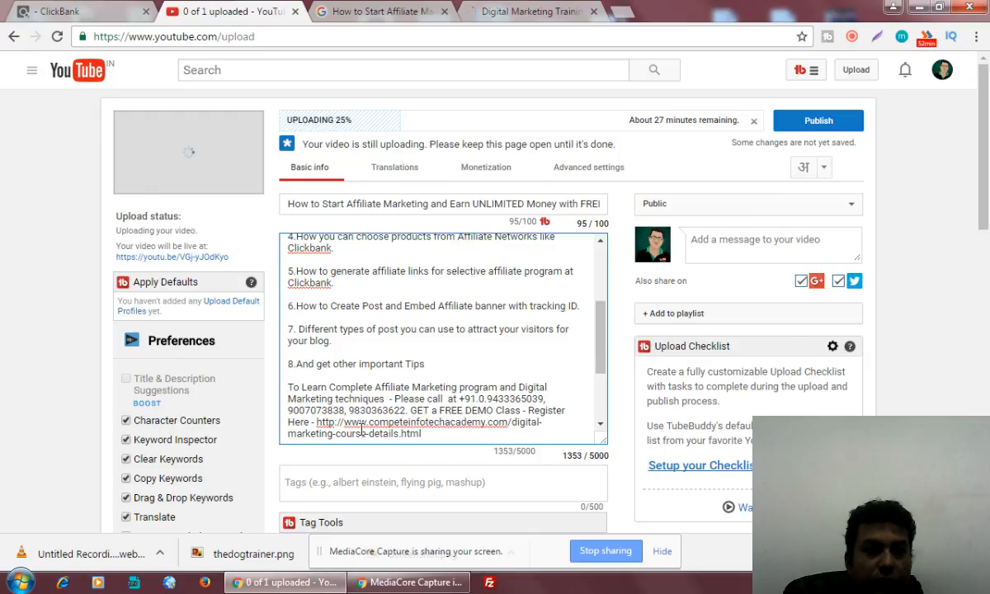
{"action": "scroll", "coordinate": [602, 348], "scroll_direction": "up", "scroll_amount": 5}
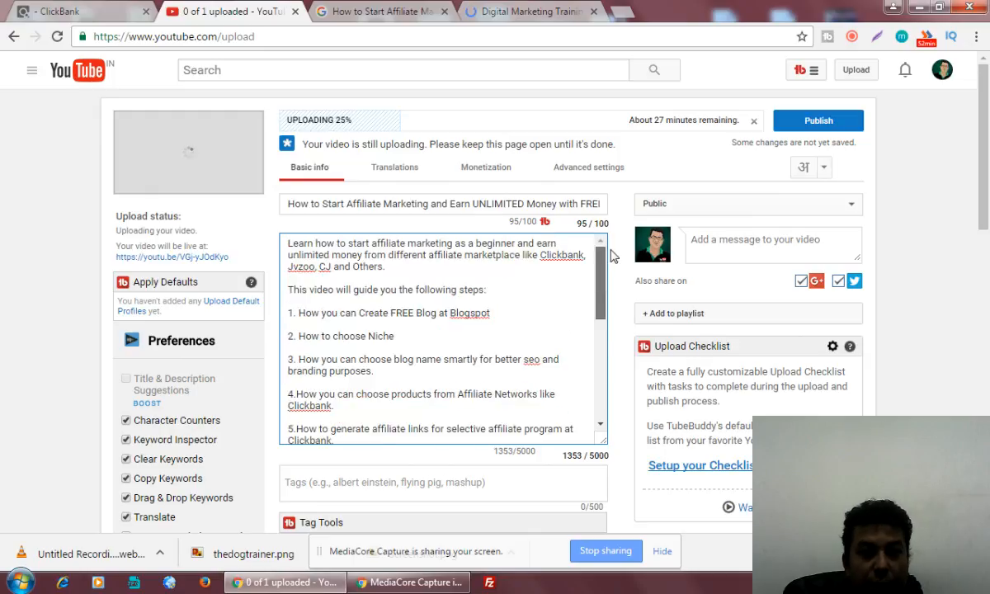
{"action": "left_click", "coordinate": [620, 12]}
{"action": "type", "text": "bit"}
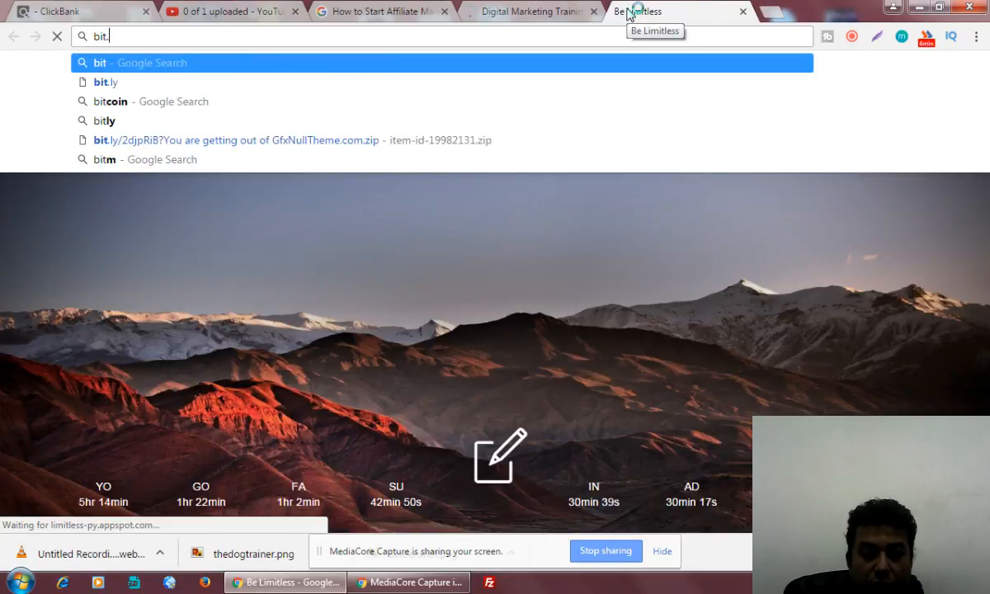
{"action": "type", "text": ".ly"}
{"action": "key", "text": "Return"}
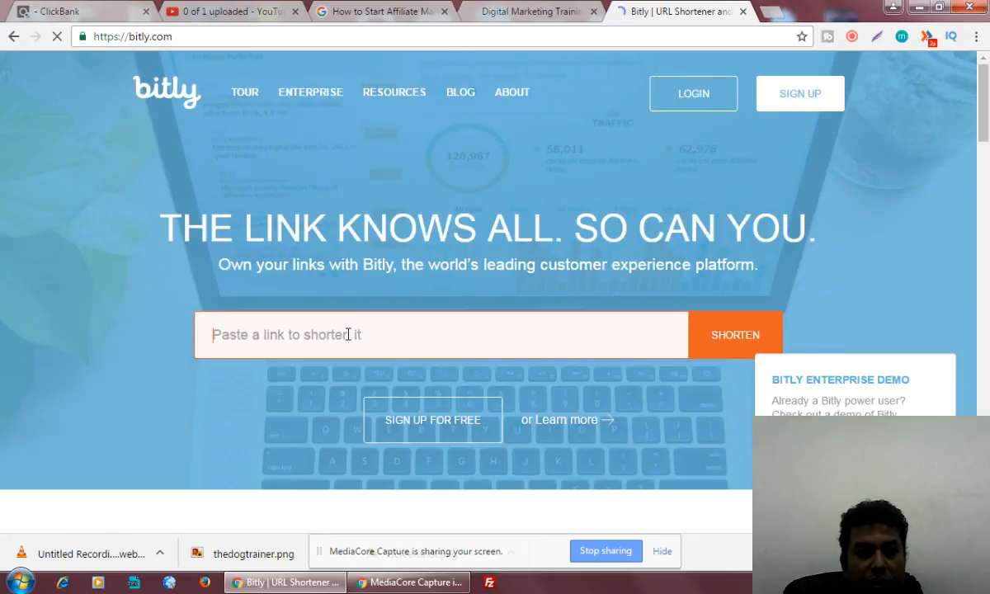
{"action": "key", "text": "ctrl+v"}
{"action": "left_click", "coordinate": [734, 335]}
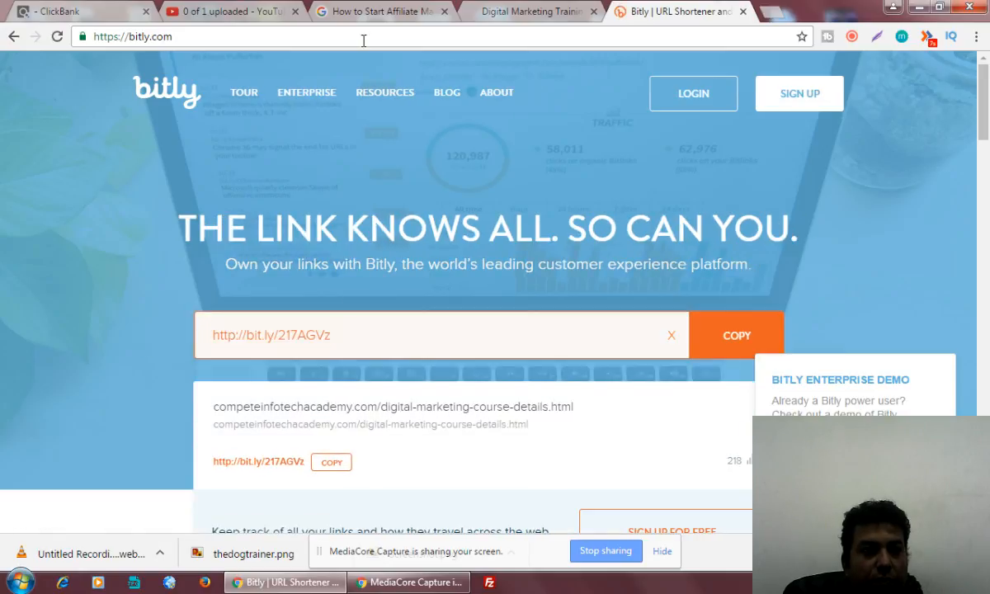
{"action": "left_click", "coordinate": [234, 10]}
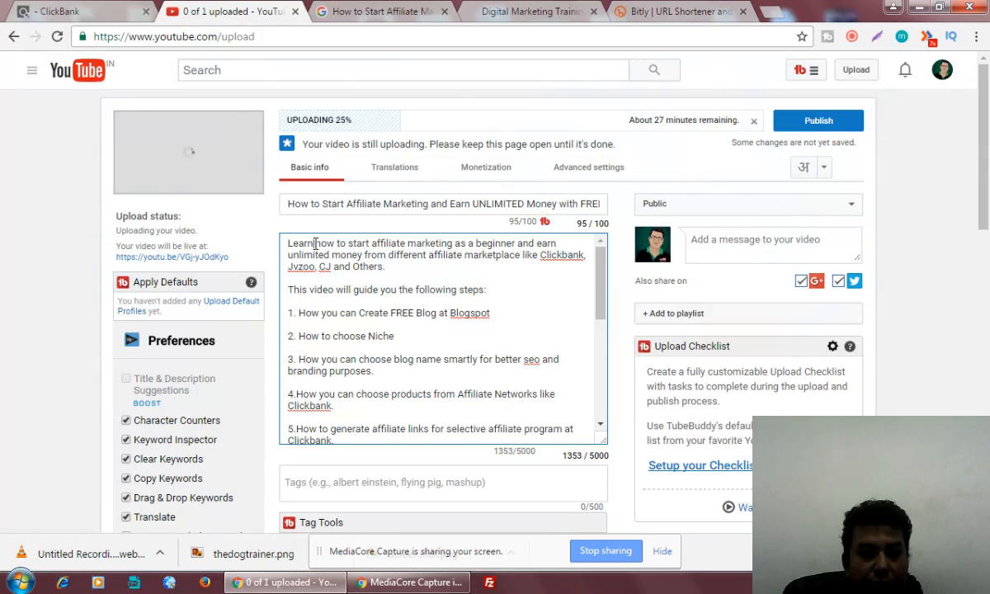
{"action": "type", "text": "("}
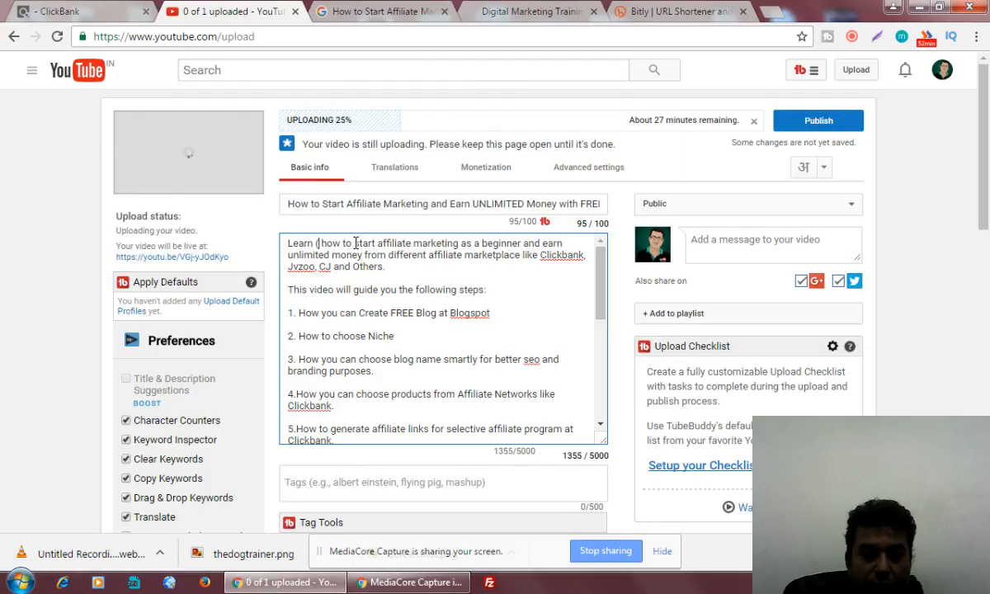
{"action": "type", "text": "http://bit.ly/217AGVz"}
{"action": "type", "text": ")"}
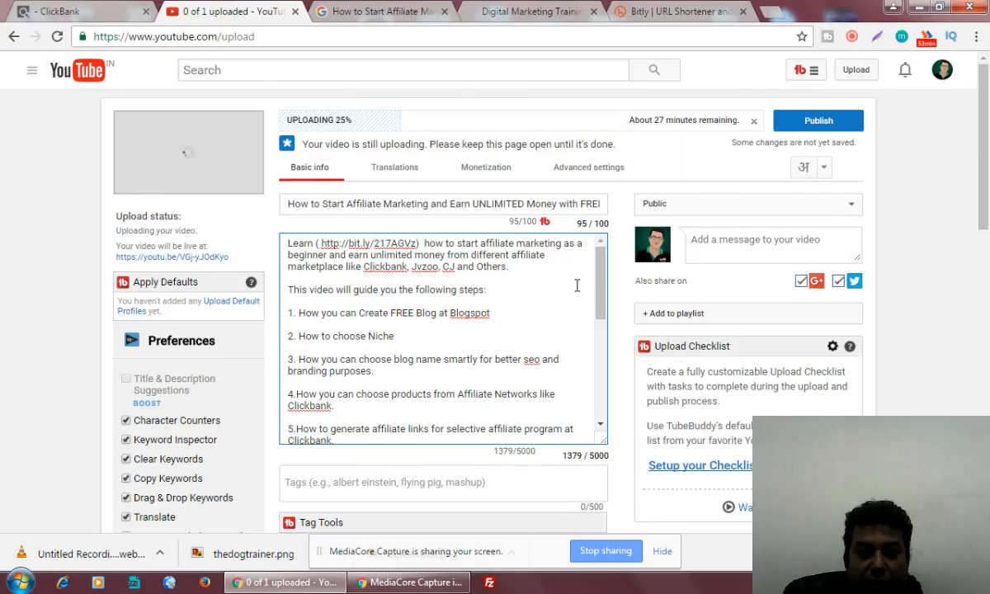
{"action": "left_click_drag", "start_coordinate": [600, 281], "coordinate": [611, 397]}
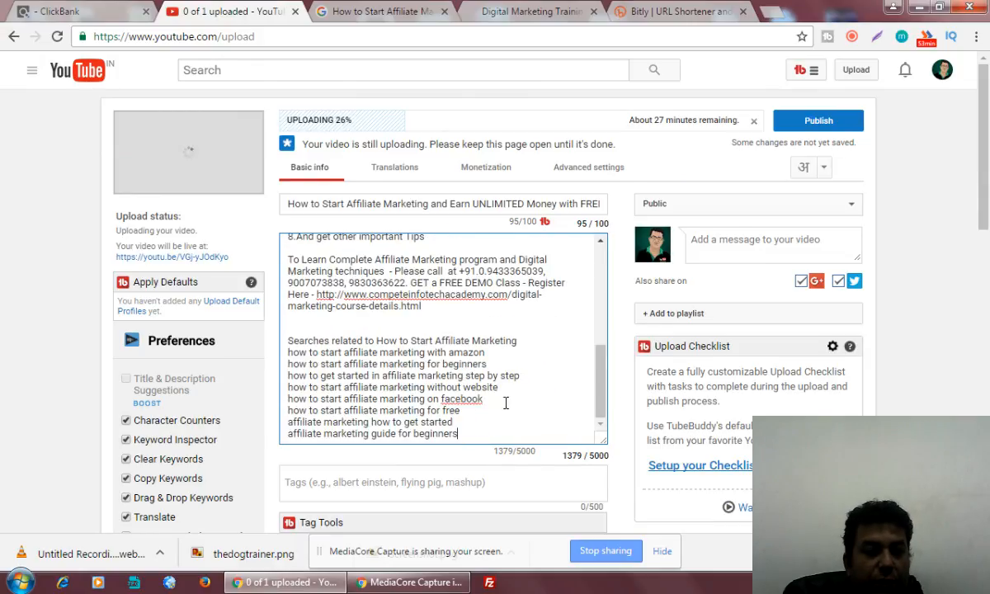
{"action": "left_click_drag", "start_coordinate": [483, 433], "coordinate": [265, 436]}
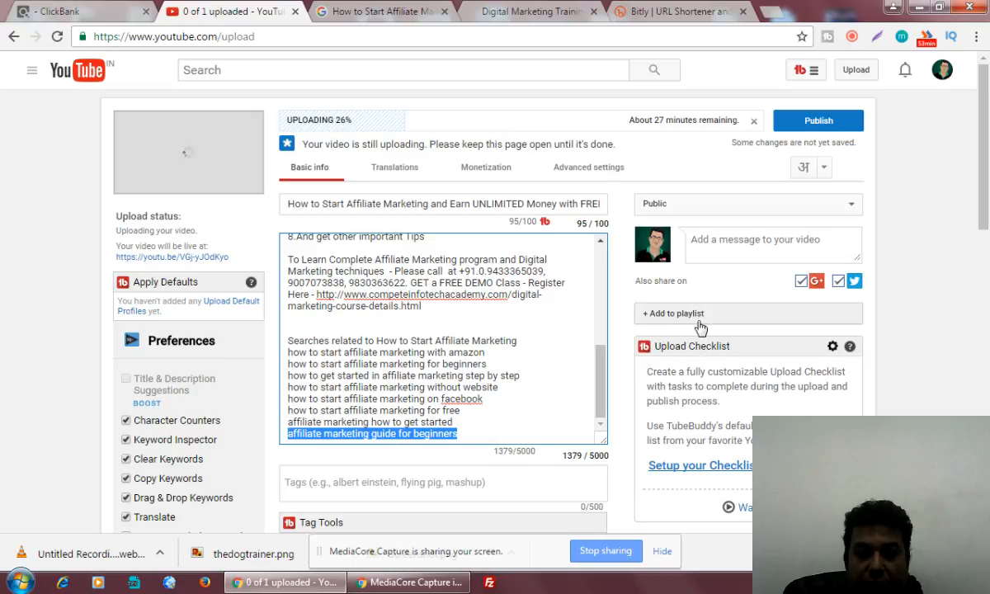
Tick the FREE Tips and Tutorials and Live Training Session playlists in the Add to playlist list.
{"action": "left_click", "coordinate": [695, 317]}
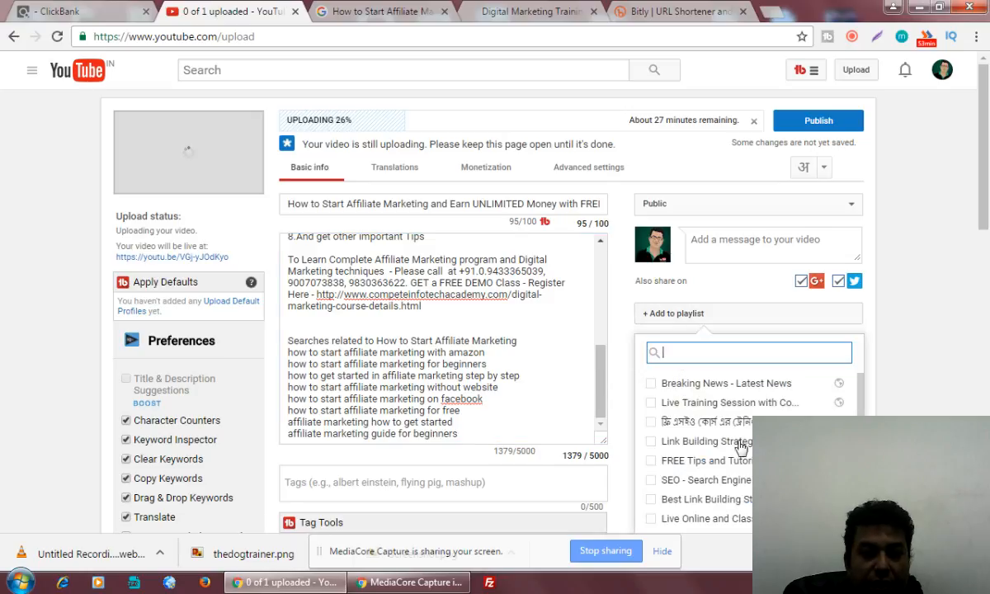
{"action": "scroll", "coordinate": [728, 493], "scroll_direction": "down", "scroll_amount": 1}
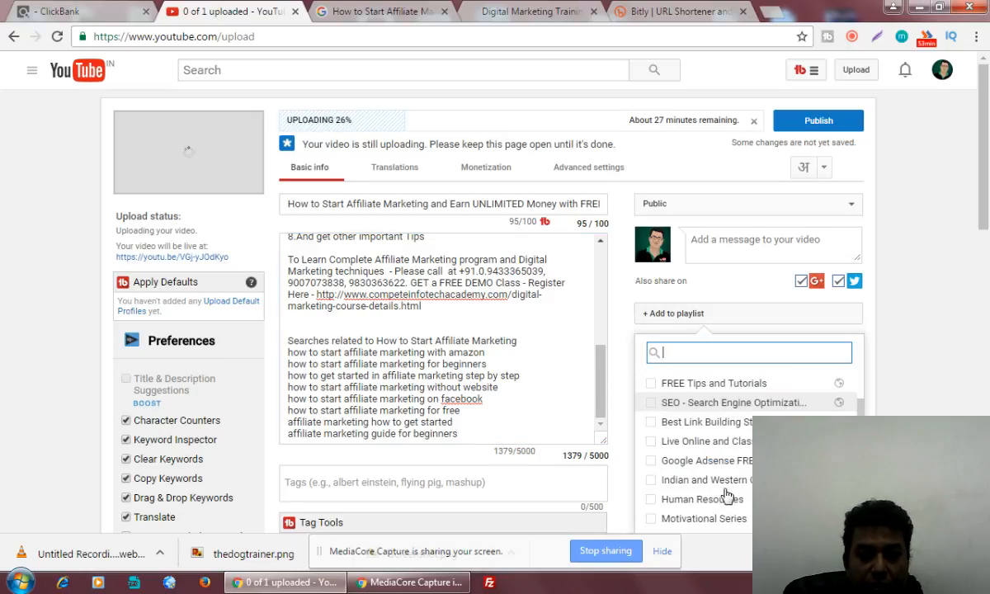
{"action": "left_click", "coordinate": [652, 385]}
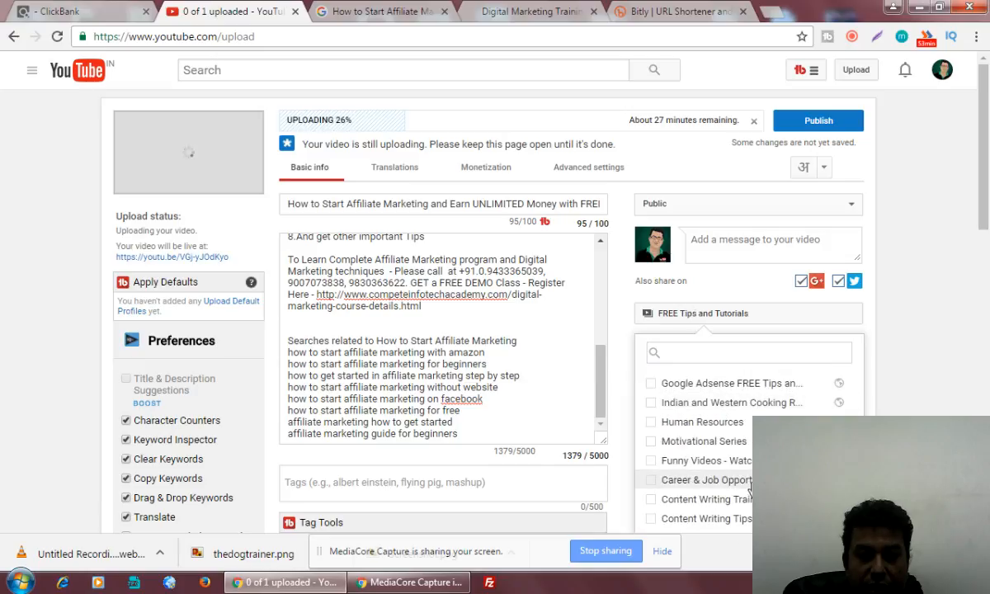
{"action": "scroll", "coordinate": [745, 479], "scroll_direction": "down", "scroll_amount": 2}
{"action": "scroll", "coordinate": [746, 500], "scroll_direction": "down", "scroll_amount": 1}
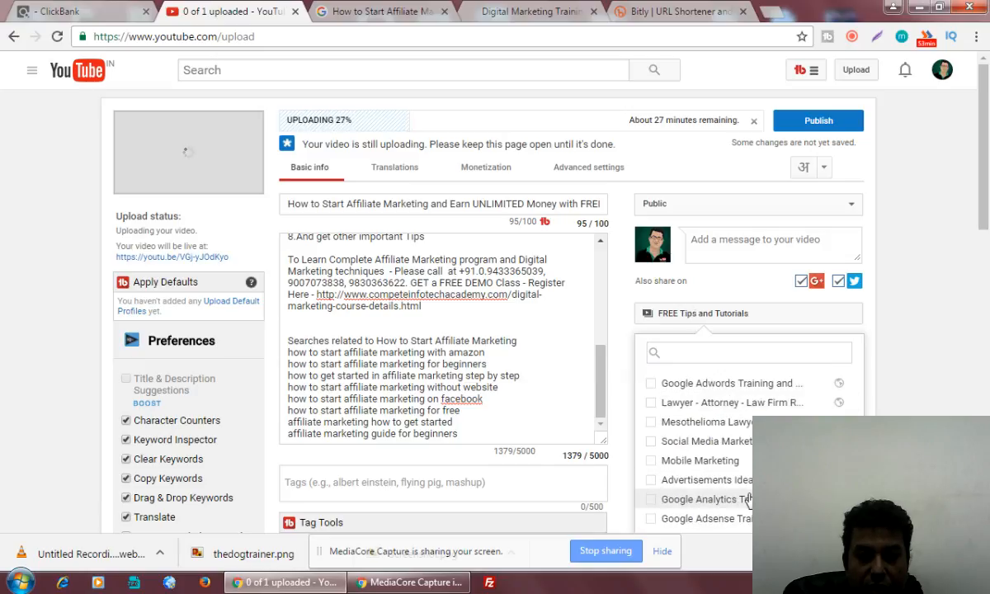
{"action": "scroll", "coordinate": [692, 523], "scroll_direction": "up", "scroll_amount": 1}
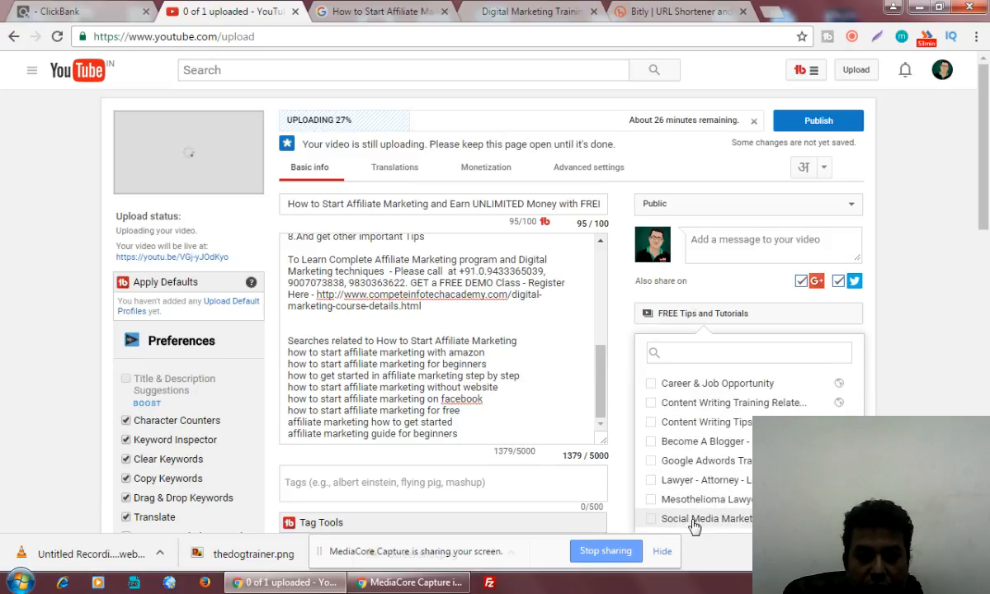
{"action": "scroll", "coordinate": [695, 526], "scroll_direction": "up", "scroll_amount": 1}
{"action": "scroll", "coordinate": [694, 527], "scroll_direction": "up", "scroll_amount": 1}
{"action": "scroll", "coordinate": [695, 526], "scroll_direction": "up", "scroll_amount": 2}
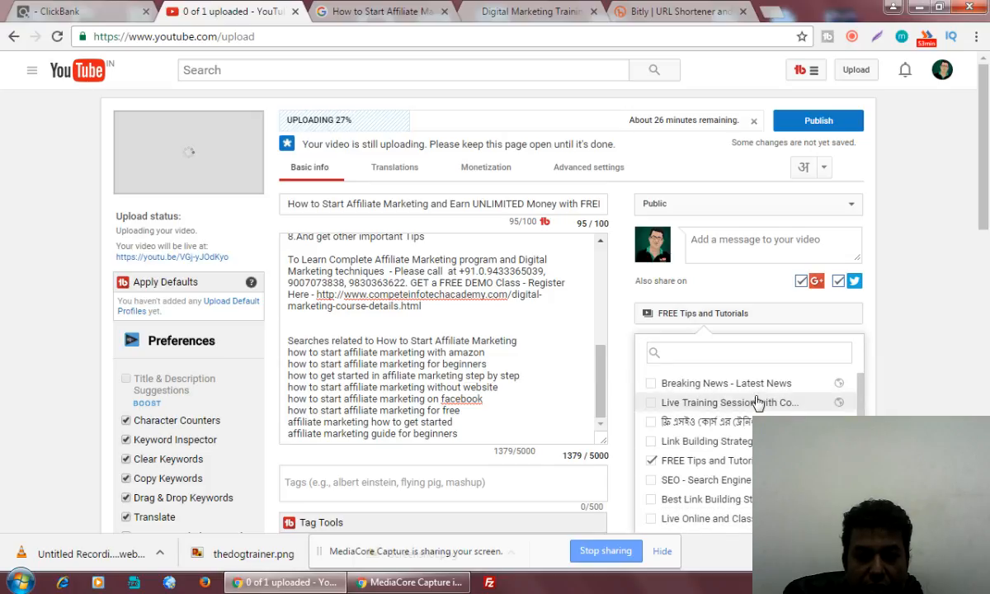
{"action": "left_click", "coordinate": [652, 404]}
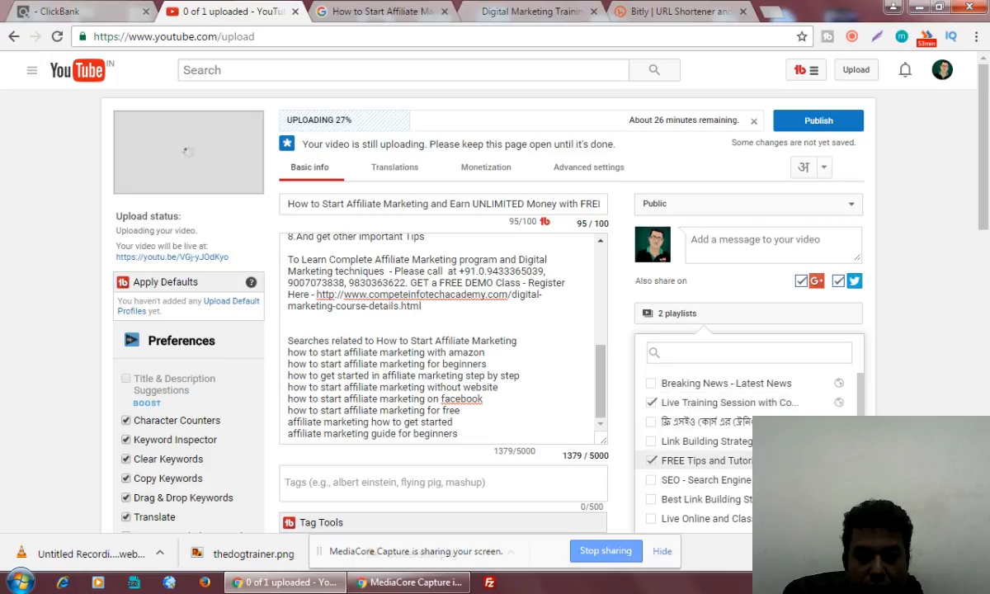
{"action": "scroll", "coordinate": [653, 410], "scroll_direction": "down", "scroll_amount": 3}
{"action": "scroll", "coordinate": [702, 450], "scroll_direction": "down", "scroll_amount": 3}
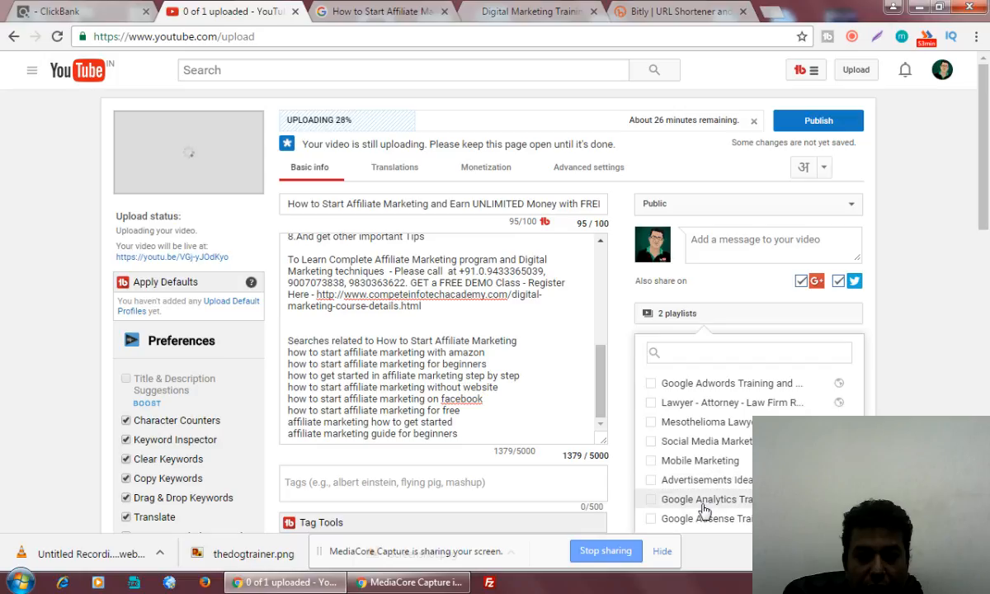
{"action": "scroll", "coordinate": [495, 313], "scroll_direction": "down", "scroll_amount": 2}
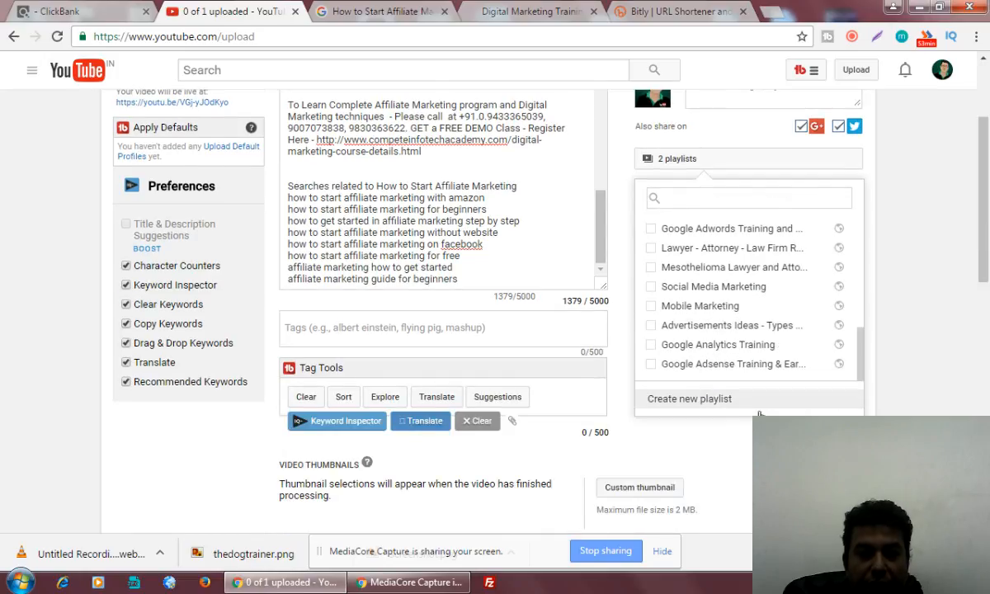
Create a new playlist named 'Affiliate Marketing Training, Tips and Tutorials' for the video.
{"action": "left_click", "coordinate": [660, 389]}
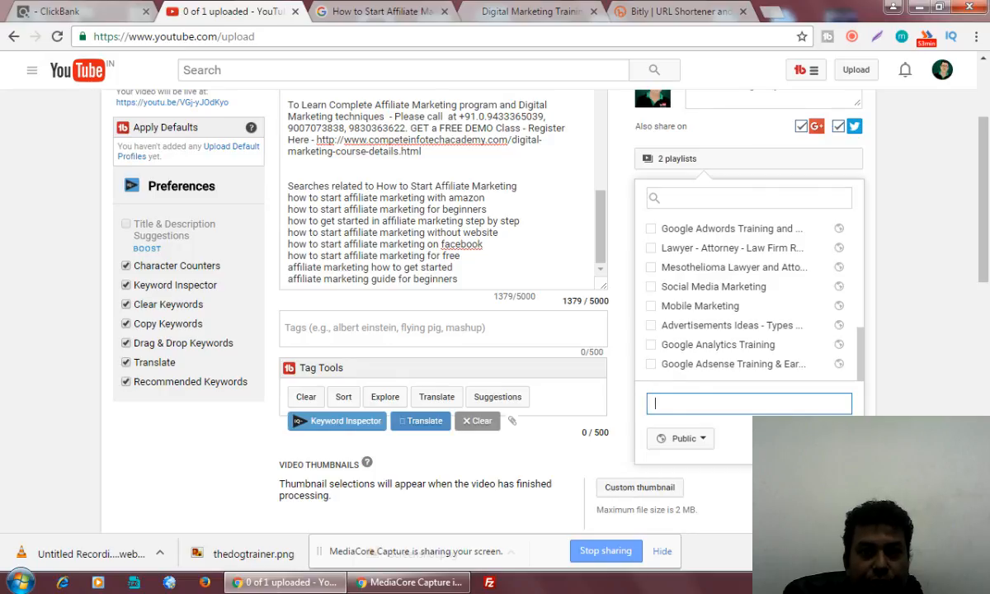
{"action": "type", "text": "Affiliate"}
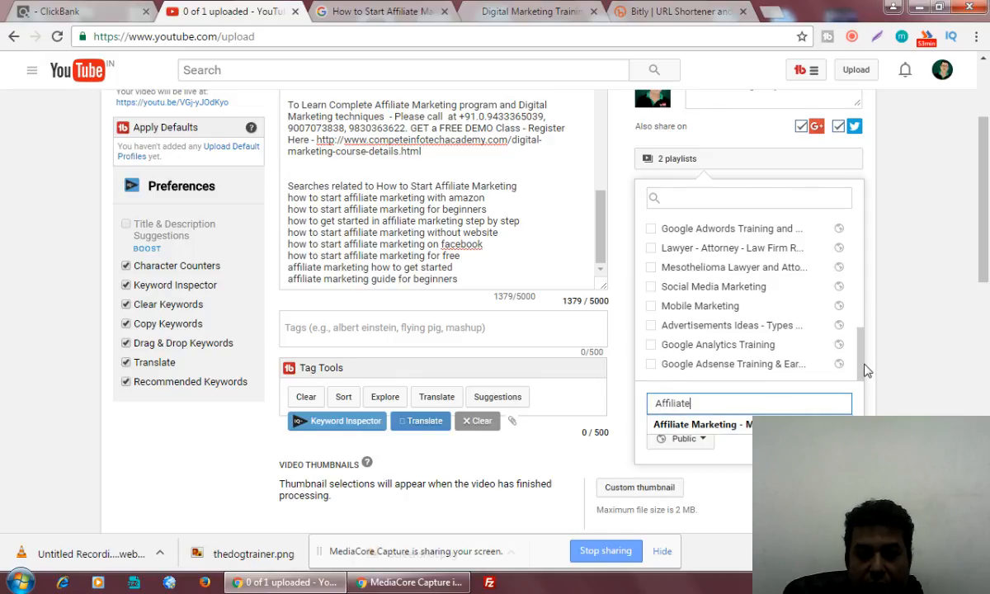
{"action": "mouse_move", "coordinate": [864, 365]}
{"action": "left_mouse_down"}
{"action": "mouse_move", "coordinate": [865, 340]}
{"action": "mouse_move", "coordinate": [865, 367]}
{"action": "left_mouse_up"}
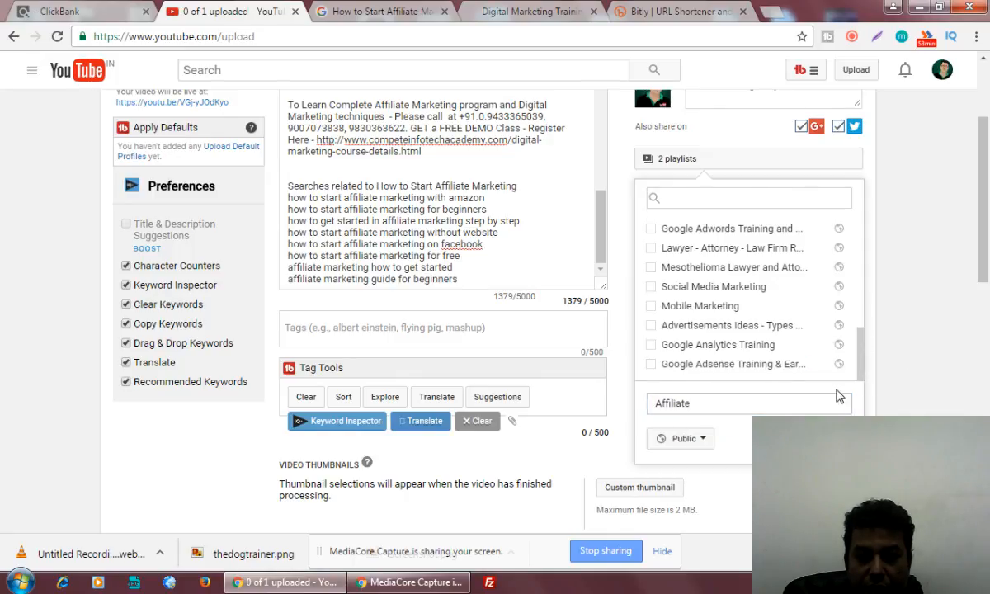
{"action": "left_click", "coordinate": [725, 402]}
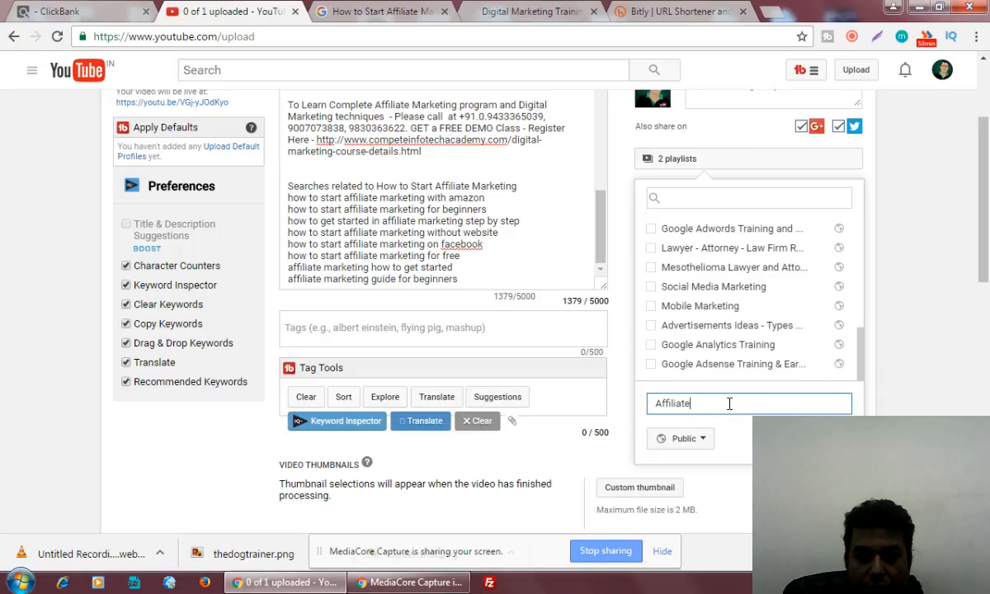
{"action": "type", "text": "N"}
{"action": "key", "text": "BackSpace"}
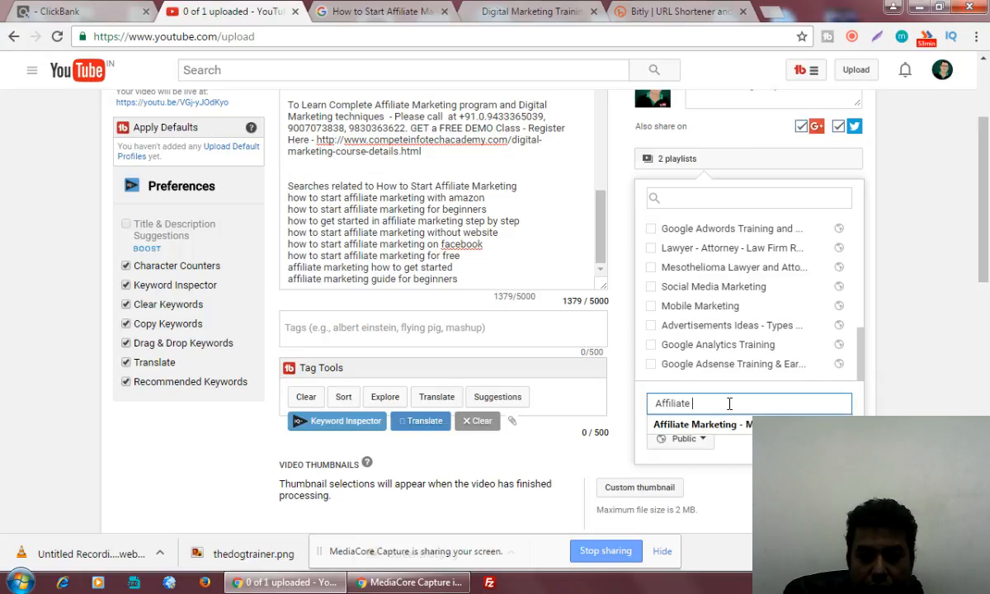
{"action": "left_click", "coordinate": [733, 424]}
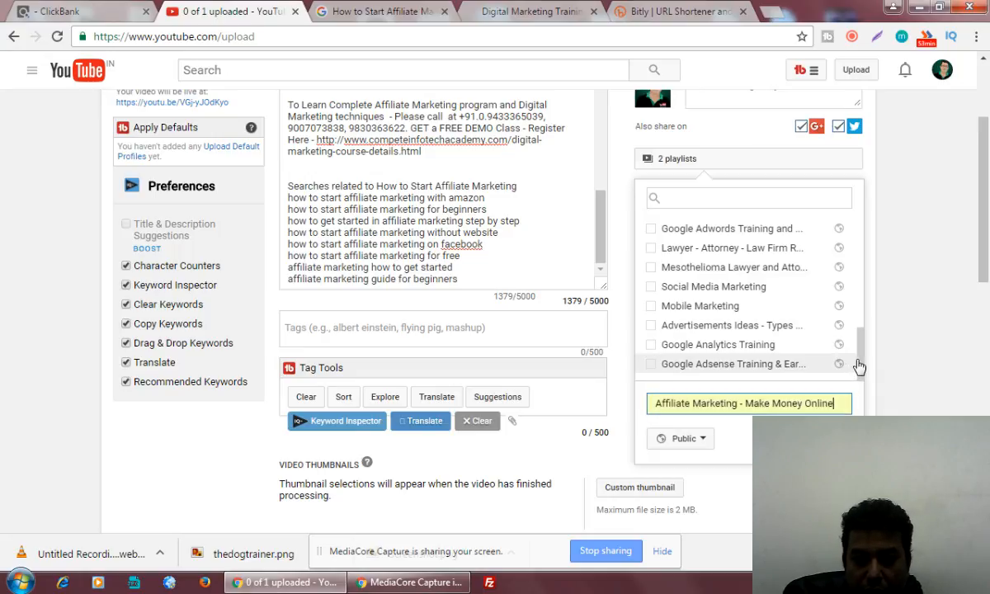
{"action": "mouse_move", "coordinate": [862, 373]}
{"action": "left_mouse_down"}
{"action": "mouse_move", "coordinate": [876, 241]}
{"action": "mouse_move", "coordinate": [871, 373]}
{"action": "left_mouse_up"}
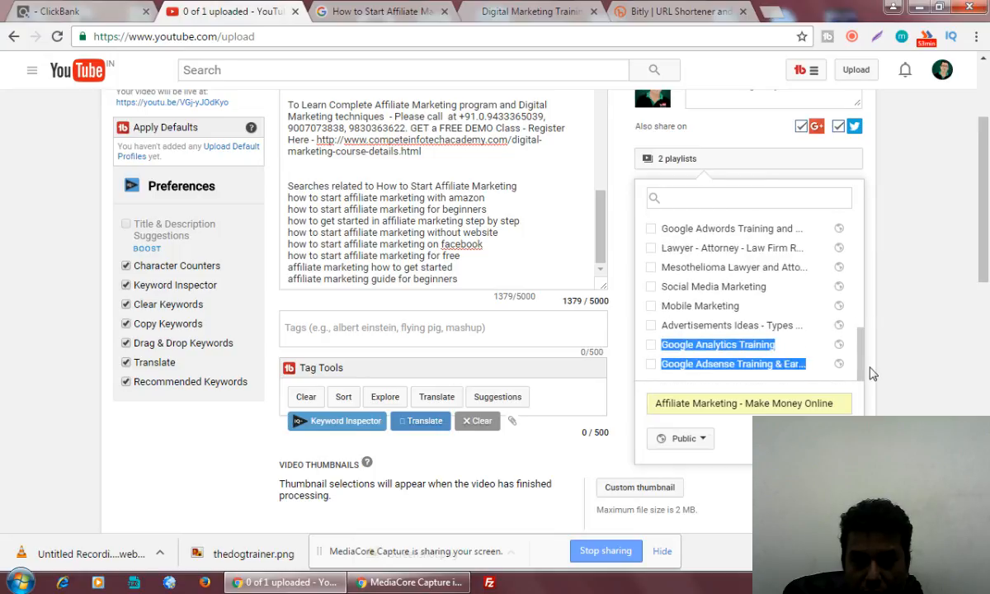
{"action": "left_click", "coordinate": [757, 403]}
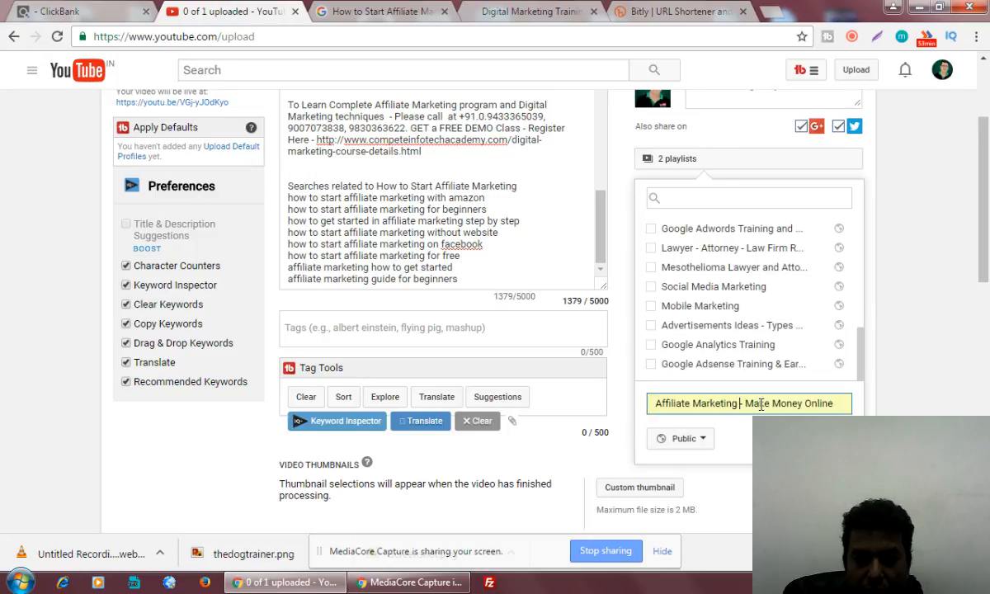
{"action": "key", "text": "Delete"}
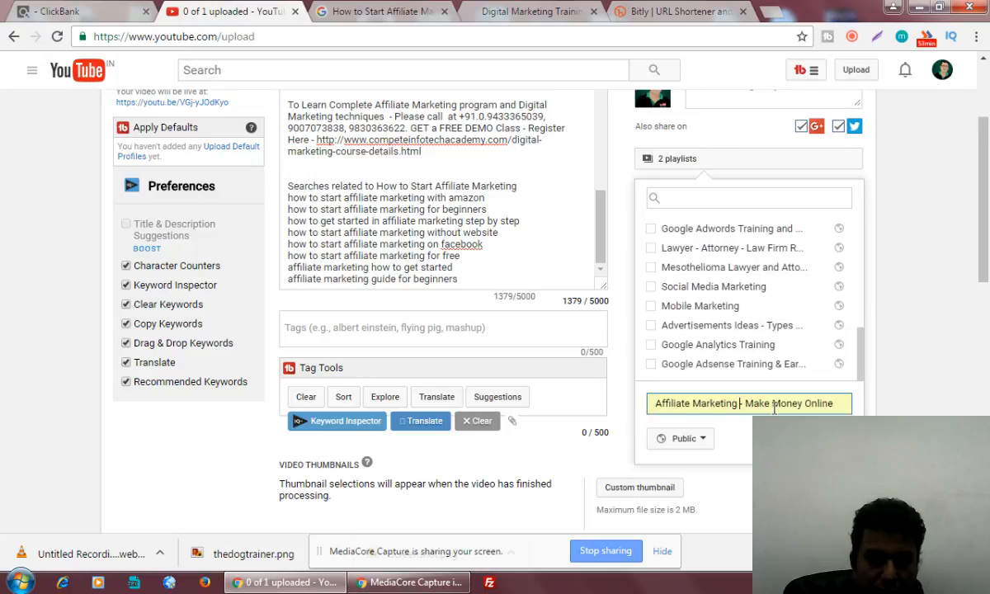
{"action": "type", "text": "Training"}
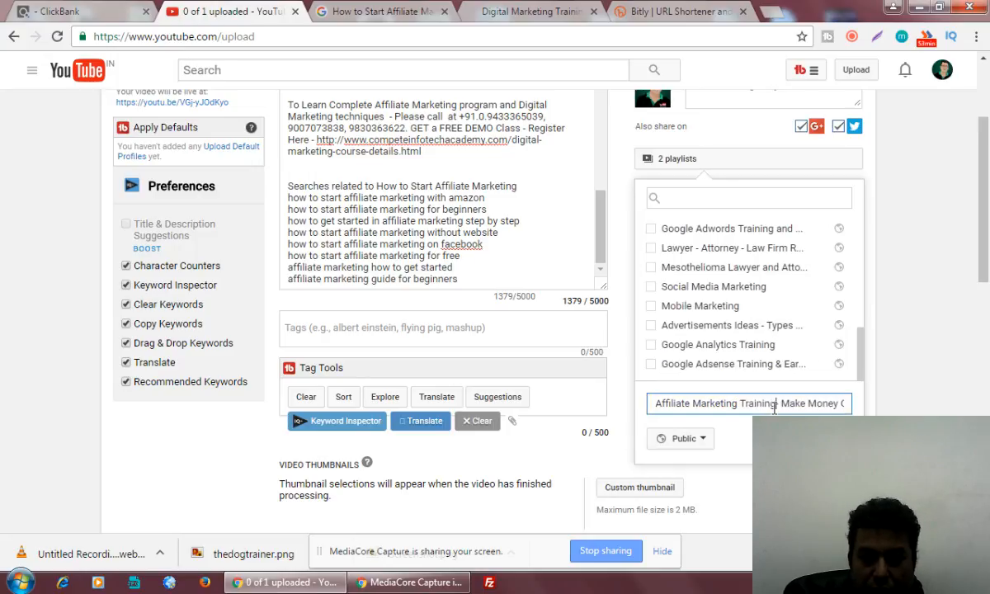
{"action": "type", "text": " Tips"}
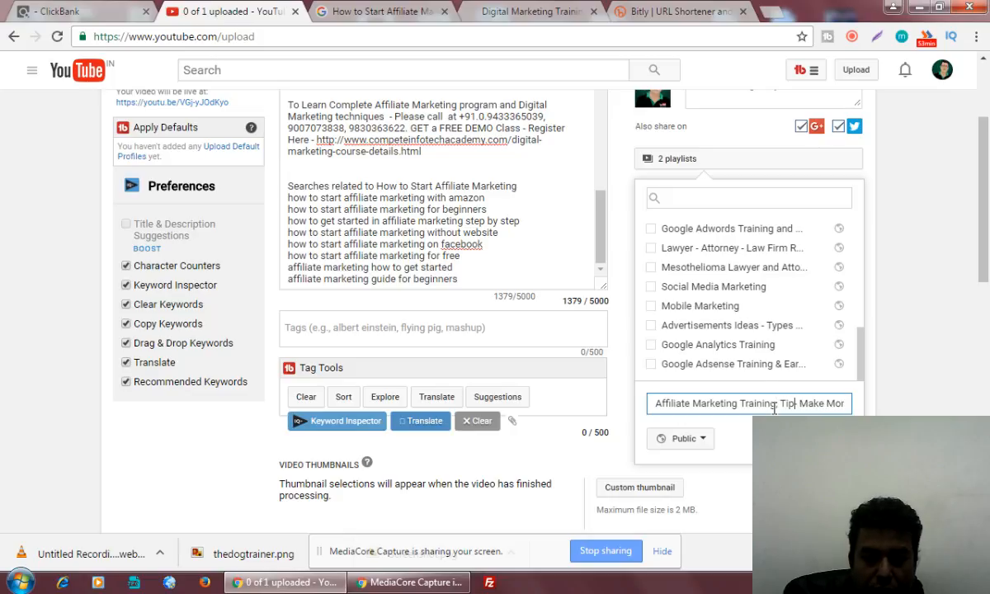
{"action": "type", "text": " and t"}
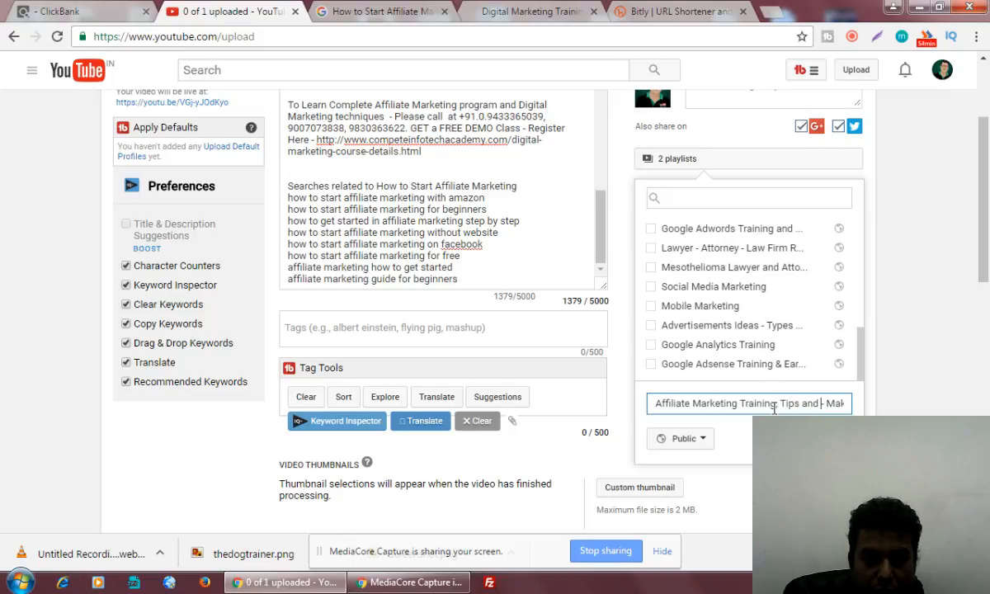
{"action": "type", "text": "utorials"}
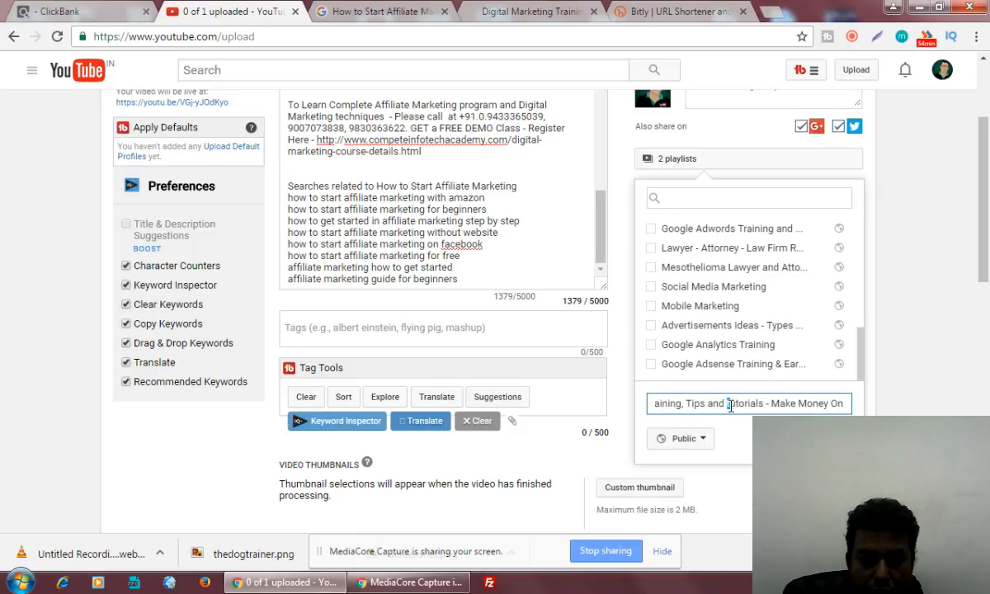
{"action": "type", "text": " T"}
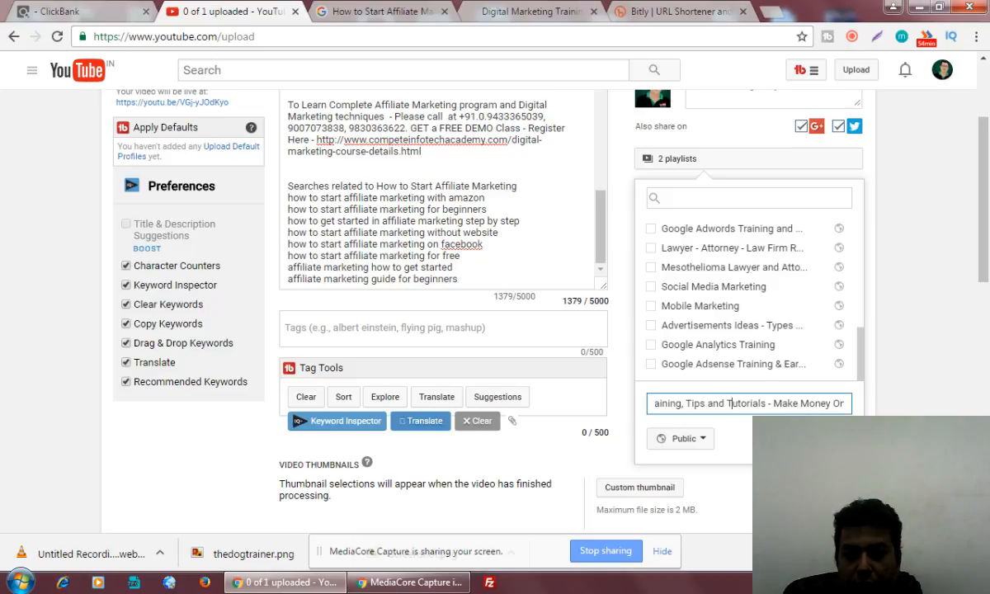
{"action": "key", "text": "Return"}
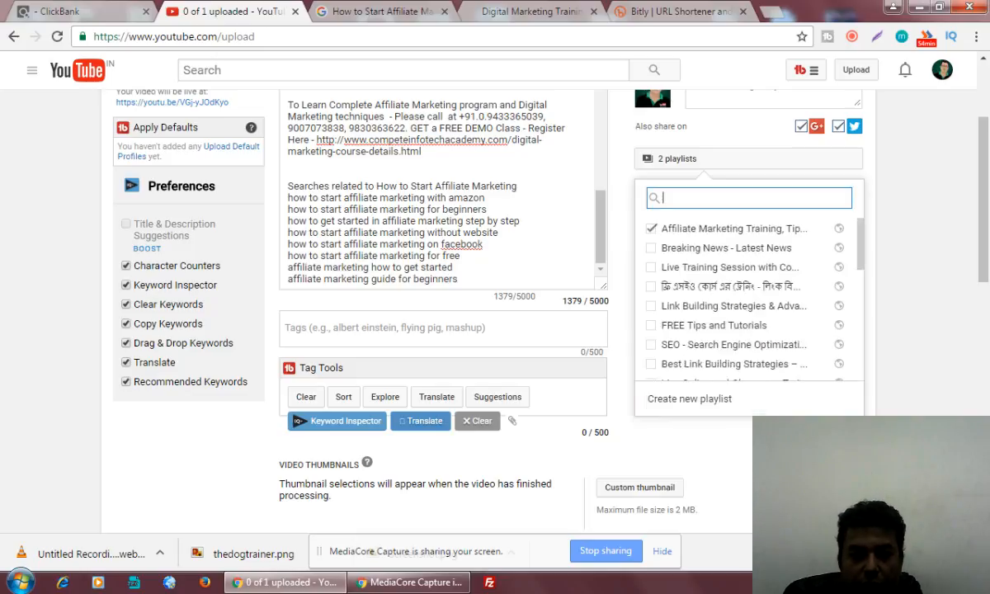
Also add the video to the Live Training Session and FREE Tips and Tutorials playlists.
{"action": "left_click", "coordinate": [650, 268]}
{"action": "left_click", "coordinate": [652, 326]}
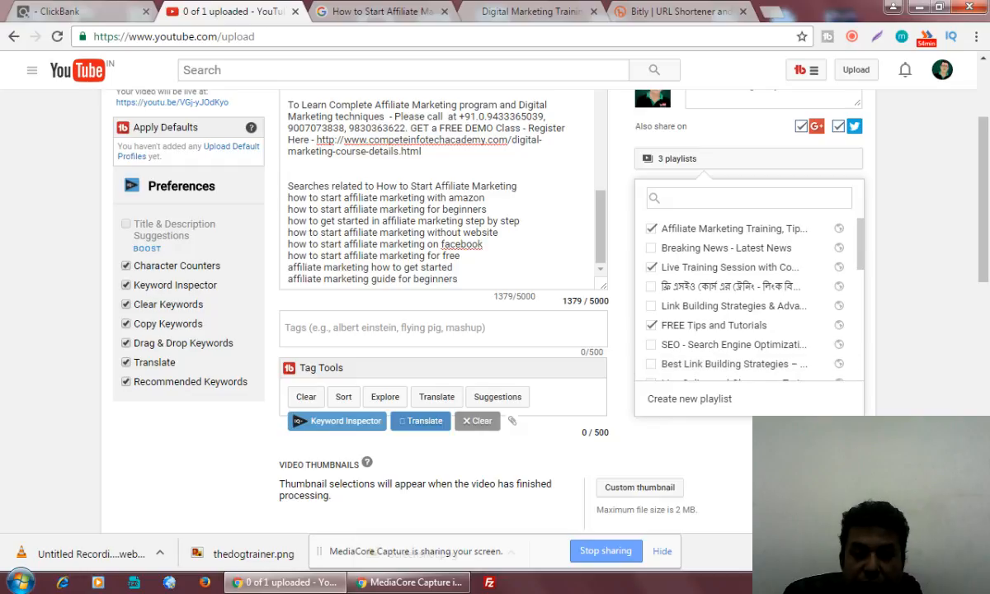
{"action": "left_click", "coordinate": [405, 326]}
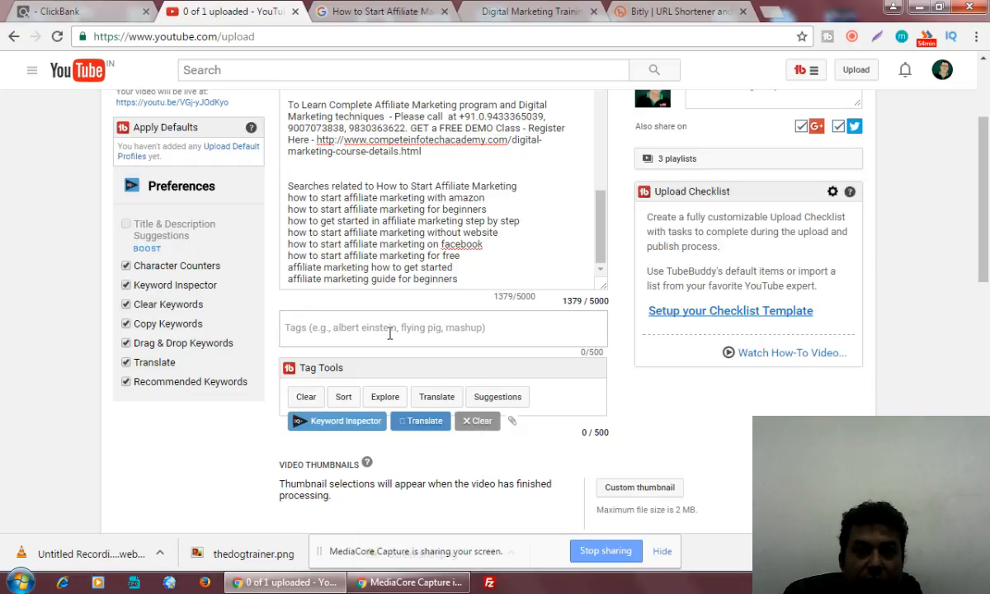
Add the 'beginners guide' and 'affiliate marketing for free' related-search lines as tags.
{"action": "scroll", "coordinate": [390, 330], "scroll_direction": "up", "scroll_amount": 1}
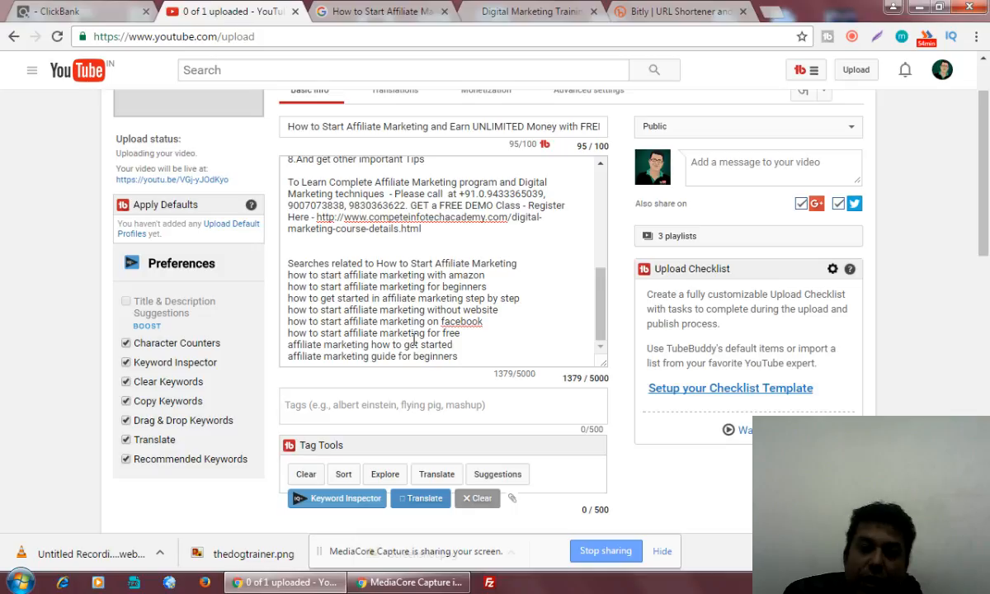
{"action": "left_click_drag", "start_coordinate": [459, 357], "coordinate": [288, 356]}
{"action": "key", "text": "ctrl+c"}
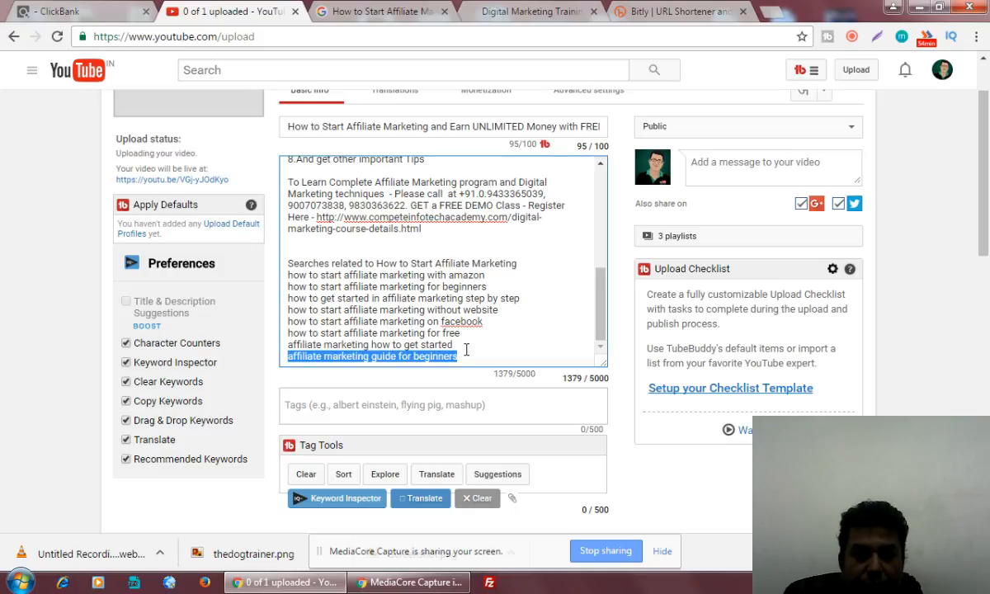
{"action": "left_click", "coordinate": [380, 402]}
{"action": "key", "text": "ctrl+v"}
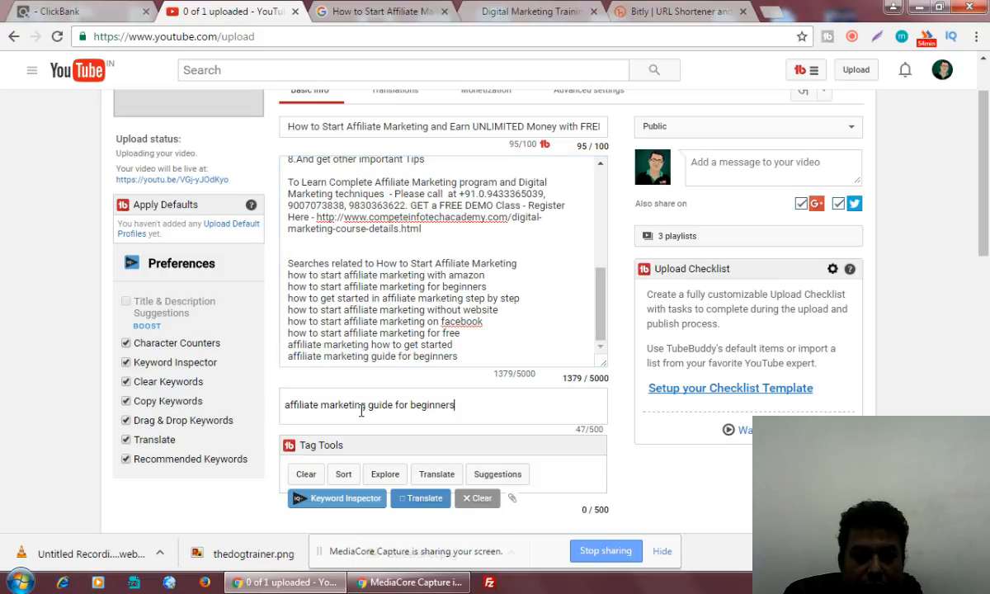
{"action": "key", "text": "Return"}
{"action": "left_click_drag", "start_coordinate": [460, 333], "coordinate": [287, 333]}
{"action": "key", "text": "ctrl+c"}
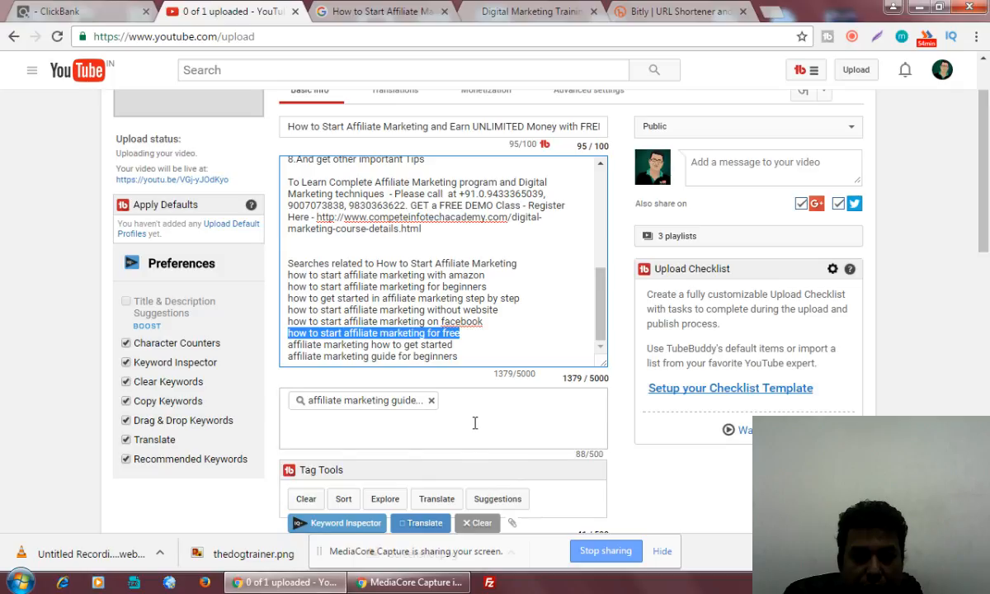
{"action": "left_click", "coordinate": [405, 433]}
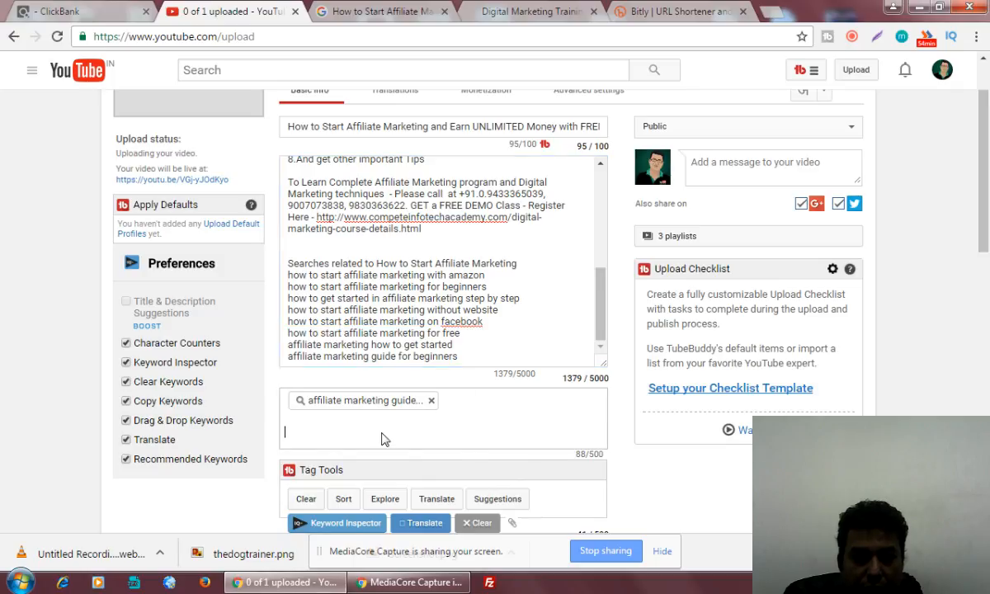
{"action": "key", "text": "ctrl+v"}
{"action": "key", "text": "Return"}
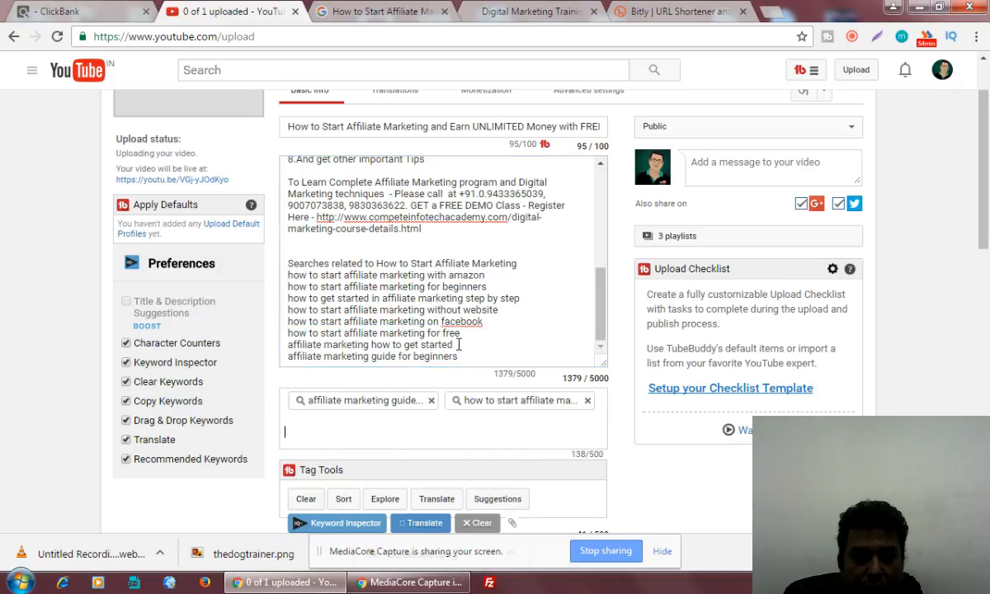
Add the 'how to get started', 'step by step' and 'for beginners' lines as tags.
{"action": "left_click_drag", "start_coordinate": [459, 344], "coordinate": [285, 338]}
{"action": "key", "text": "ctrl+c"}
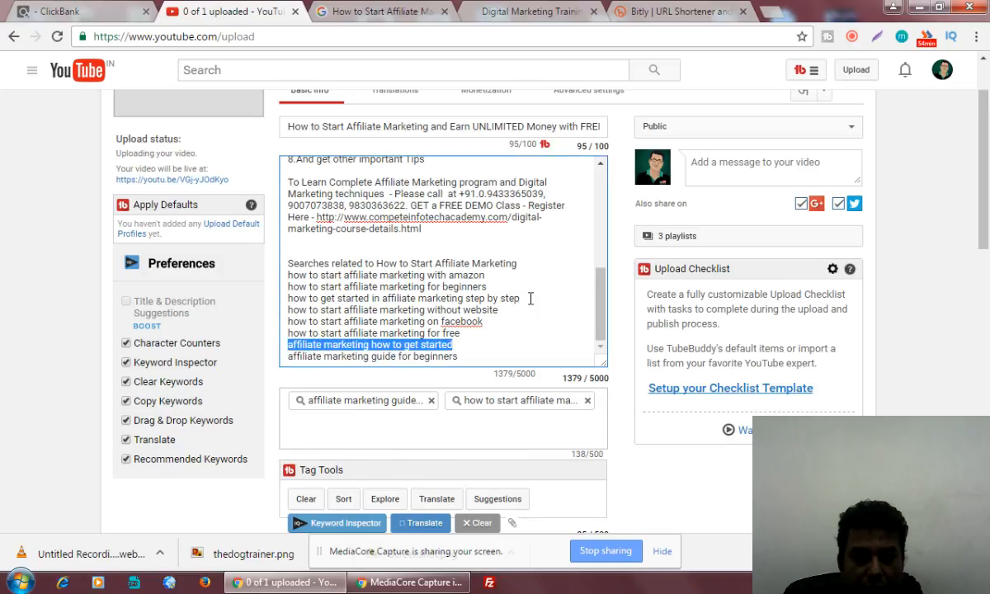
{"action": "key", "text": "Tab"}
{"action": "key", "text": "ctrl+v"}
{"action": "left_click_drag", "start_coordinate": [525, 299], "coordinate": [283, 299]}
{"action": "key", "text": "ctrl+c"}
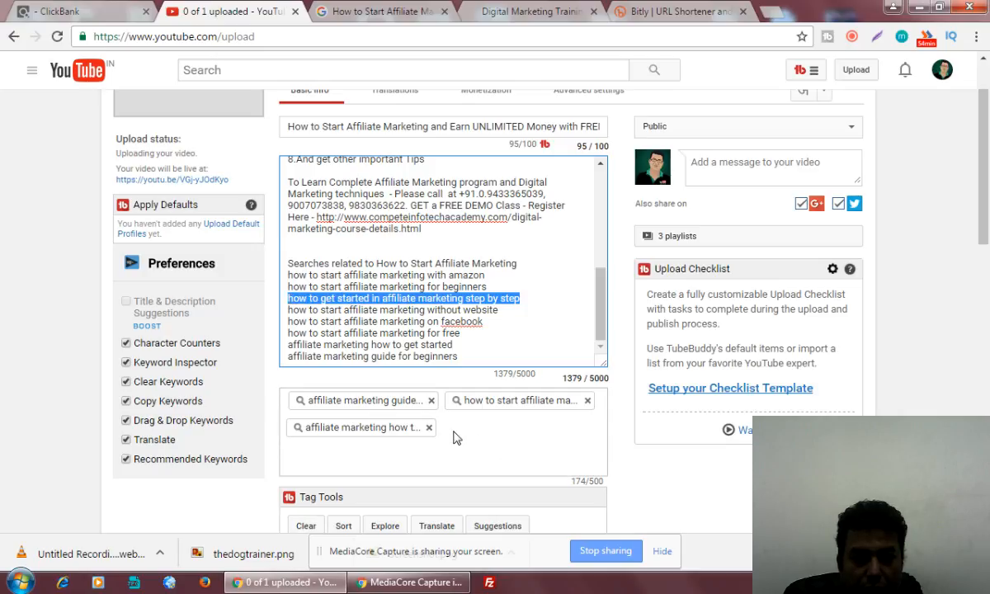
{"action": "left_click", "coordinate": [426, 409]}
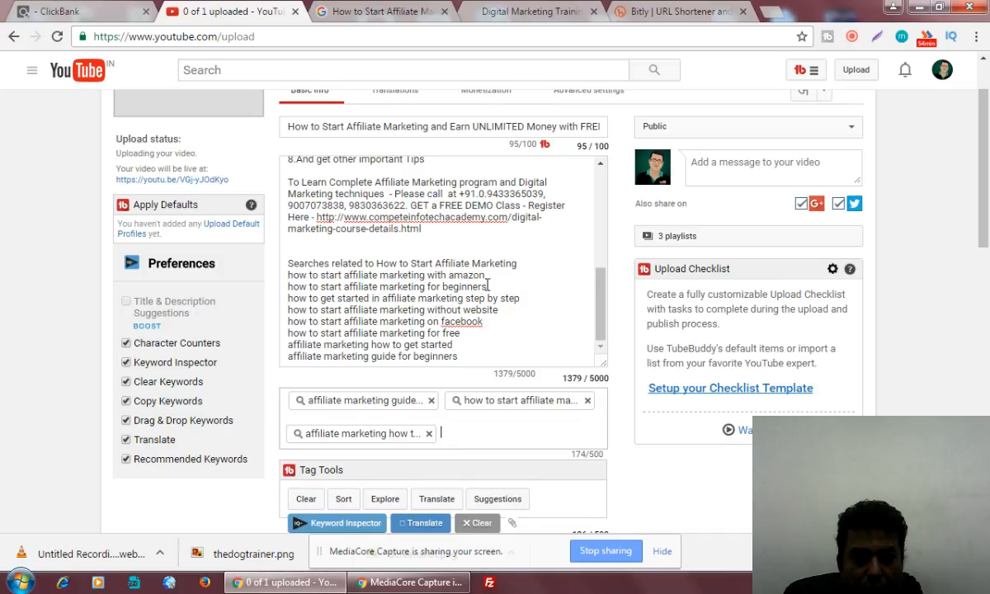
{"action": "key", "text": "ctrl+v"}
{"action": "left_click_drag", "start_coordinate": [487, 287], "coordinate": [289, 289]}
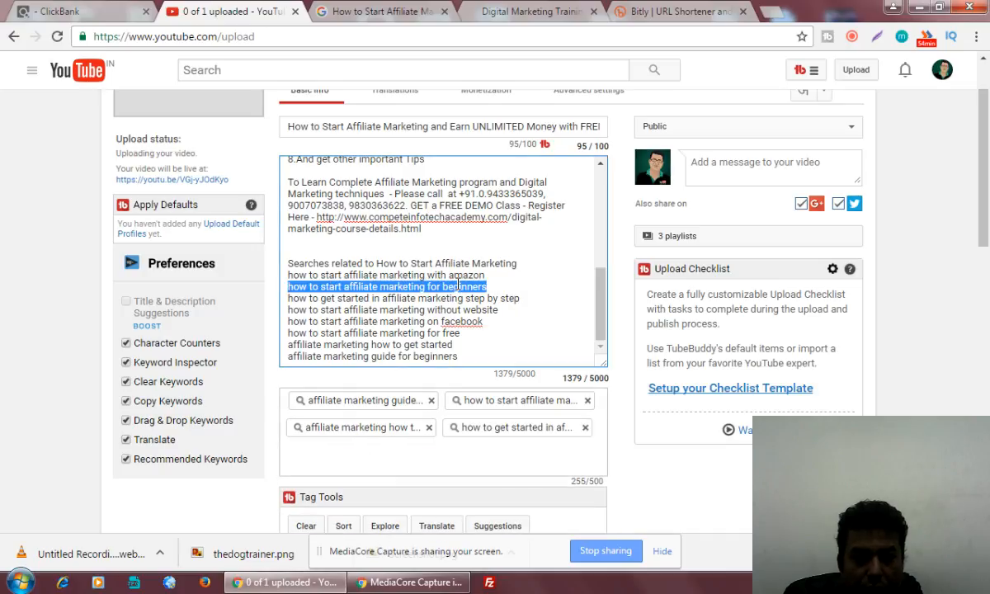
{"action": "key", "text": "Tab"}
{"action": "type", "text": "how to start affiliate marketing for beginners"}
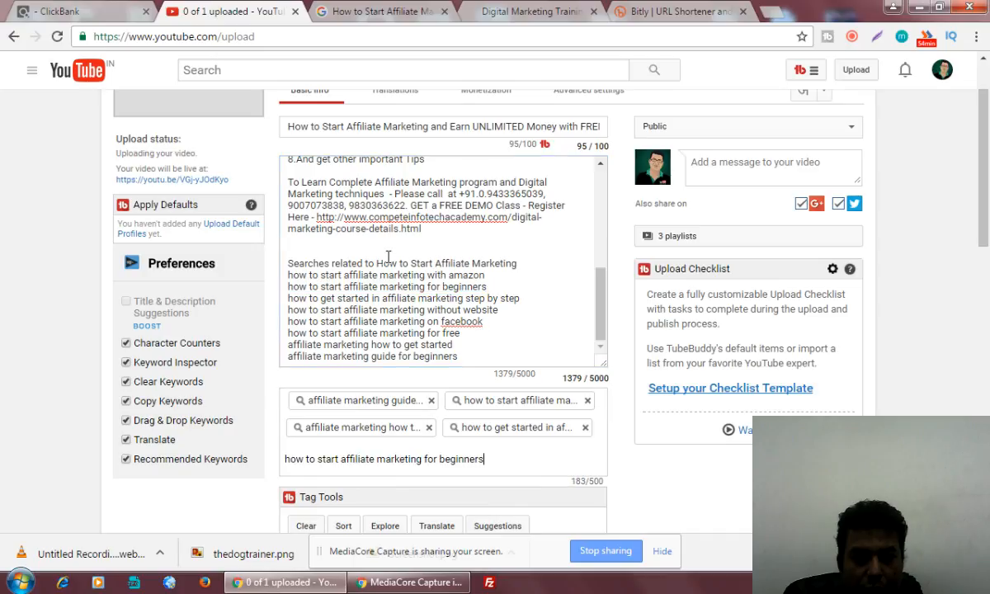
Add 'How to Start Affiliate Marketing' and 'Affiliate Marketing' as the final keyword tags.
{"action": "left_click_drag", "start_coordinate": [377, 263], "coordinate": [522, 266]}
{"action": "key", "text": "ctrl+c"}
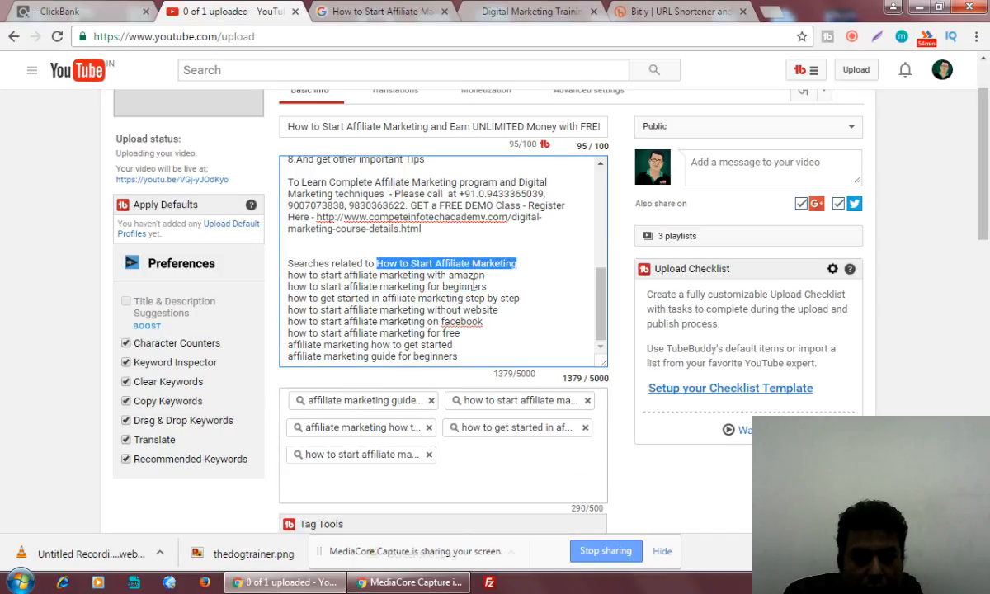
{"action": "key", "text": "Tab"}
{"action": "key", "text": "ctrl+v"}
{"action": "left_click", "coordinate": [452, 263]}
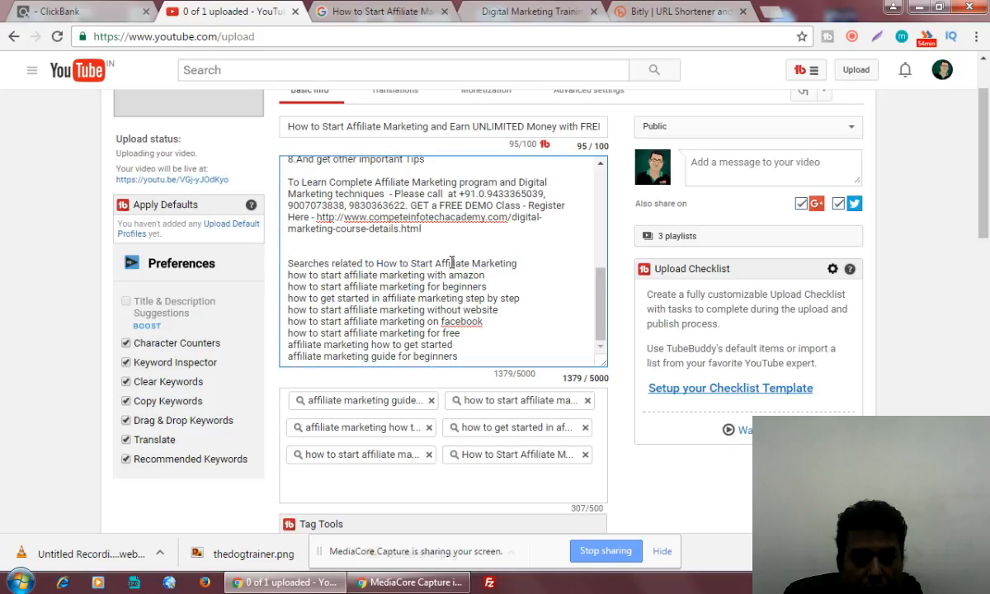
{"action": "left_click_drag", "start_coordinate": [435, 263], "coordinate": [517, 264]}
{"action": "key", "text": "ctrl+c"}
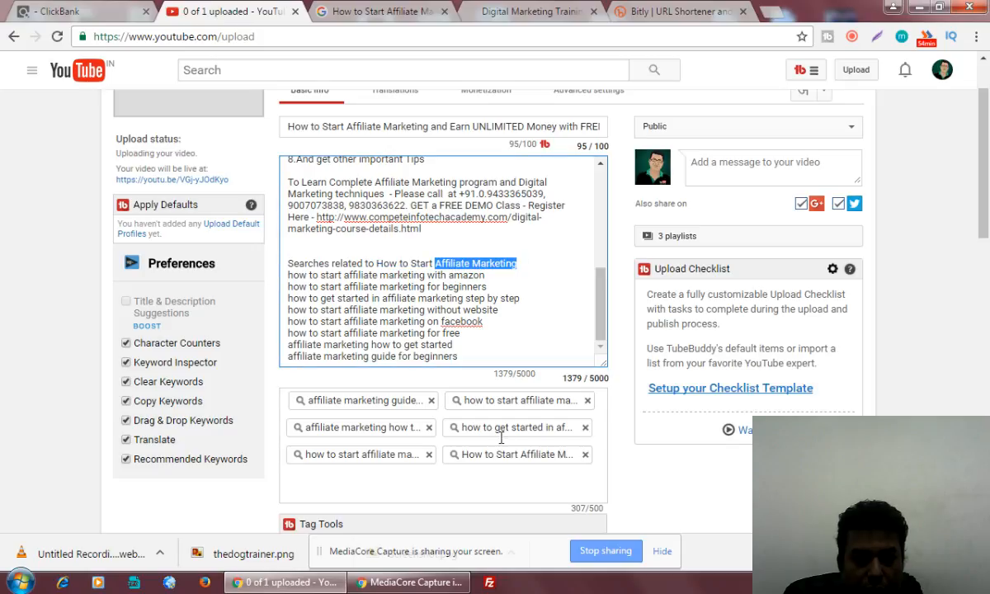
{"action": "left_click", "coordinate": [408, 490]}
{"action": "key", "text": "ctrl+v"}
{"action": "key", "text": "Return"}
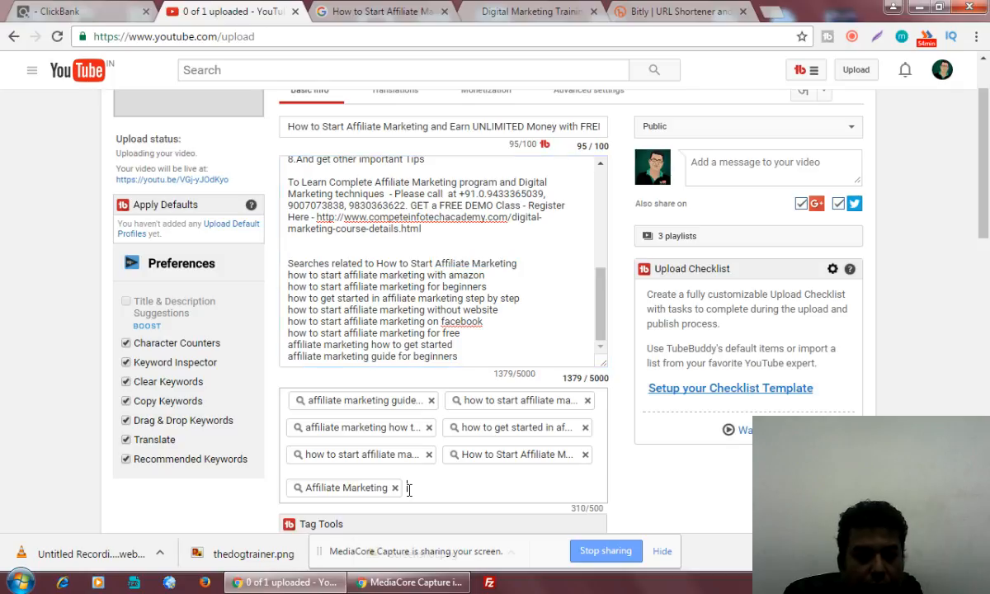
{"action": "left_click", "coordinate": [604, 341]}
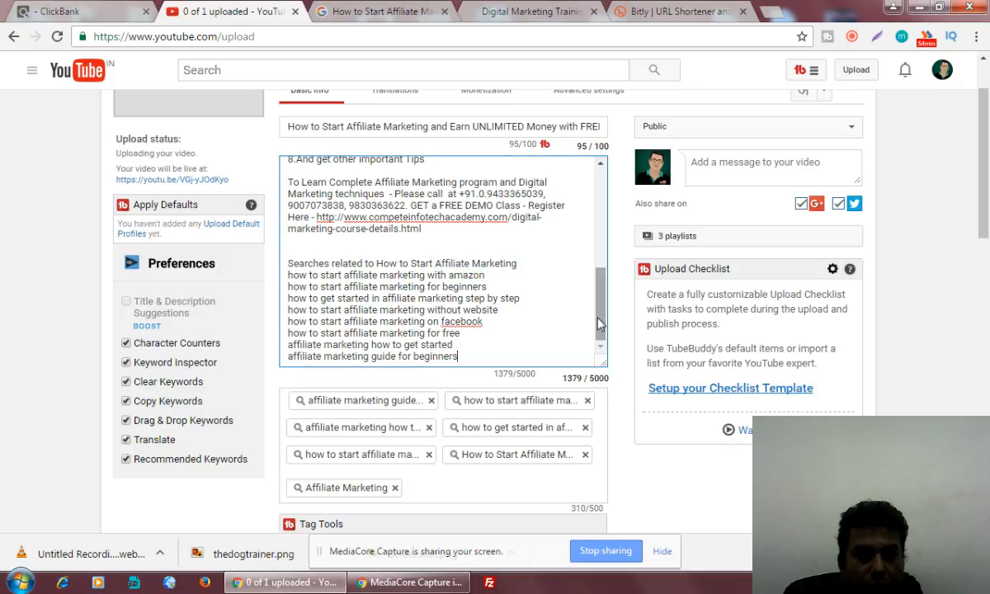
{"action": "mouse_move", "coordinate": [599, 321]}
{"action": "left_mouse_down"}
{"action": "mouse_move", "coordinate": [603, 289]}
{"action": "mouse_move", "coordinate": [604, 336]}
{"action": "left_mouse_up"}
Add the channel owner's name as an eighth tag after 'Affiliate Marketing'.
{"action": "left_click", "coordinate": [457, 497]}
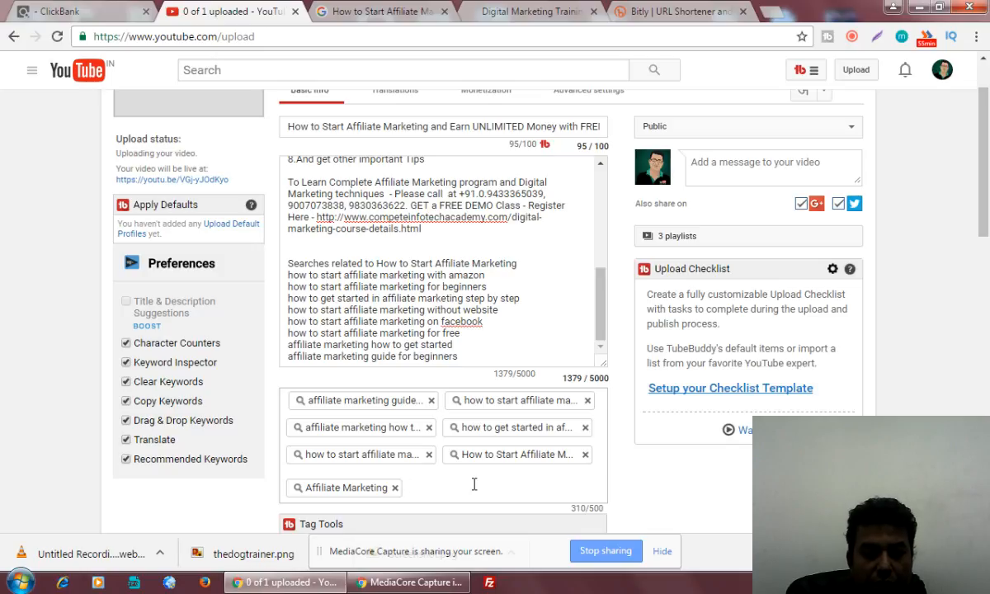
{"action": "type", "text": "bidyut"}
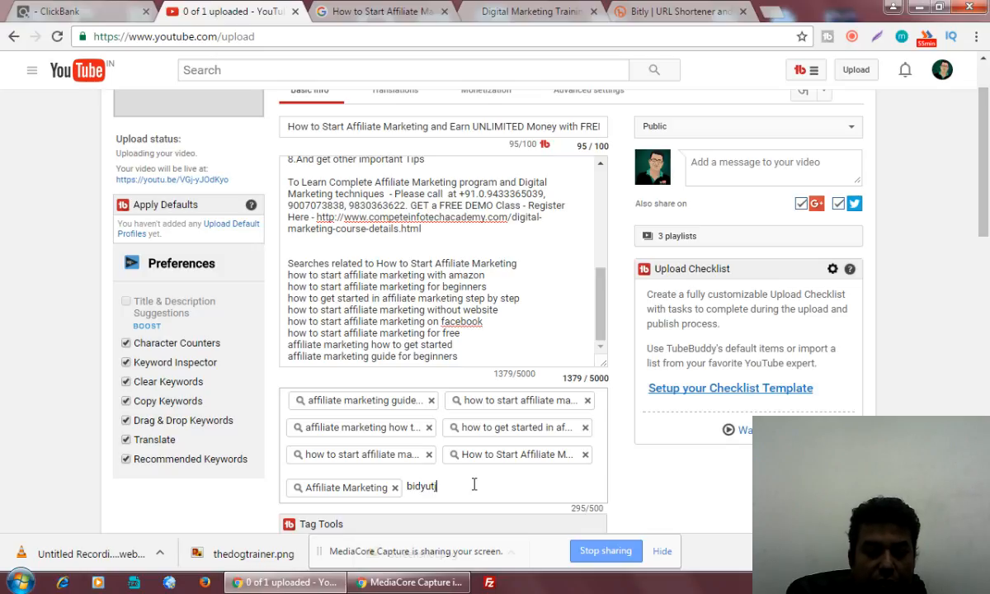
{"action": "type", "text": "ji"}
{"action": "key", "text": "Return"}
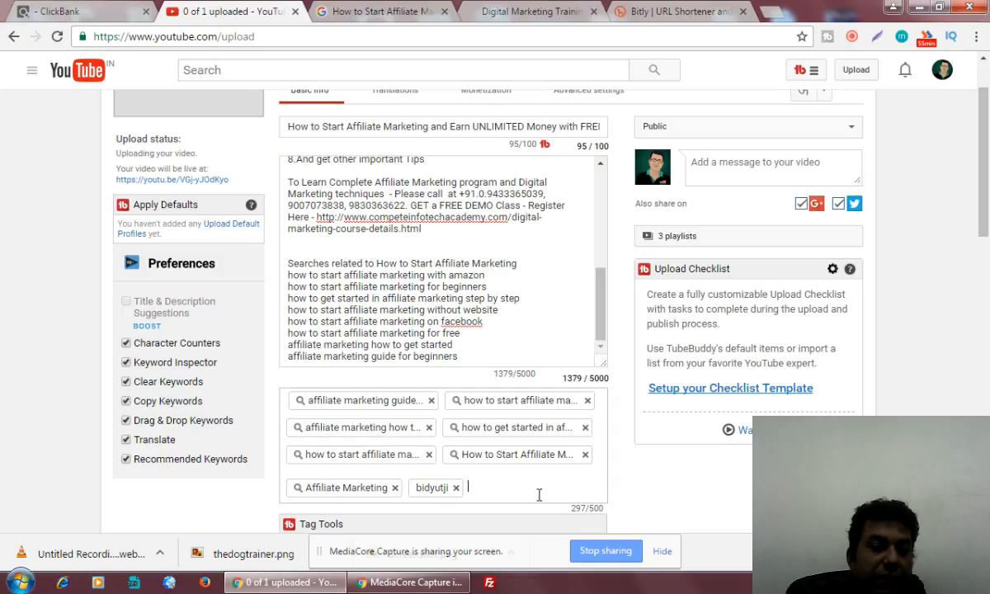
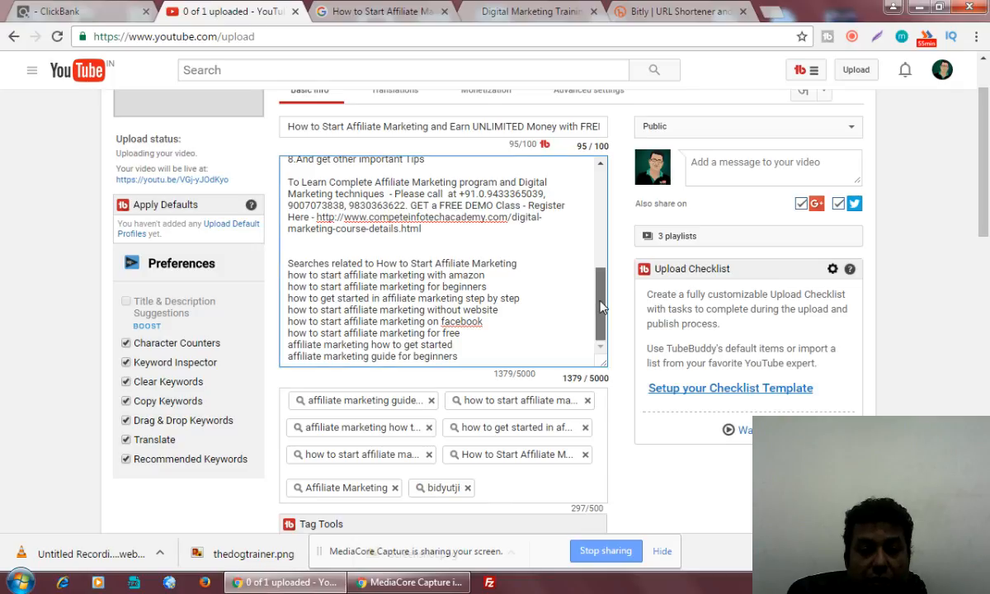
Add 'free training' as a new tag after the last existing tag.
{"action": "mouse_move", "coordinate": [600, 307]}
{"action": "left_mouse_down"}
{"action": "mouse_move", "coordinate": [601, 281]}
{"action": "mouse_move", "coordinate": [601, 307]}
{"action": "left_mouse_up"}
{"action": "left_click", "coordinate": [507, 481]}
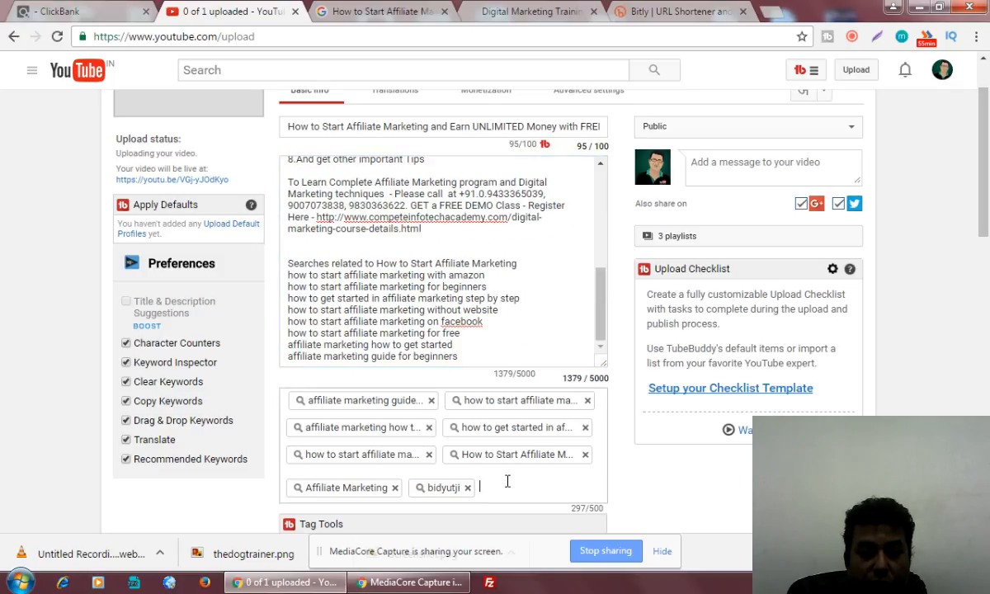
{"action": "type", "text": "free tr"}
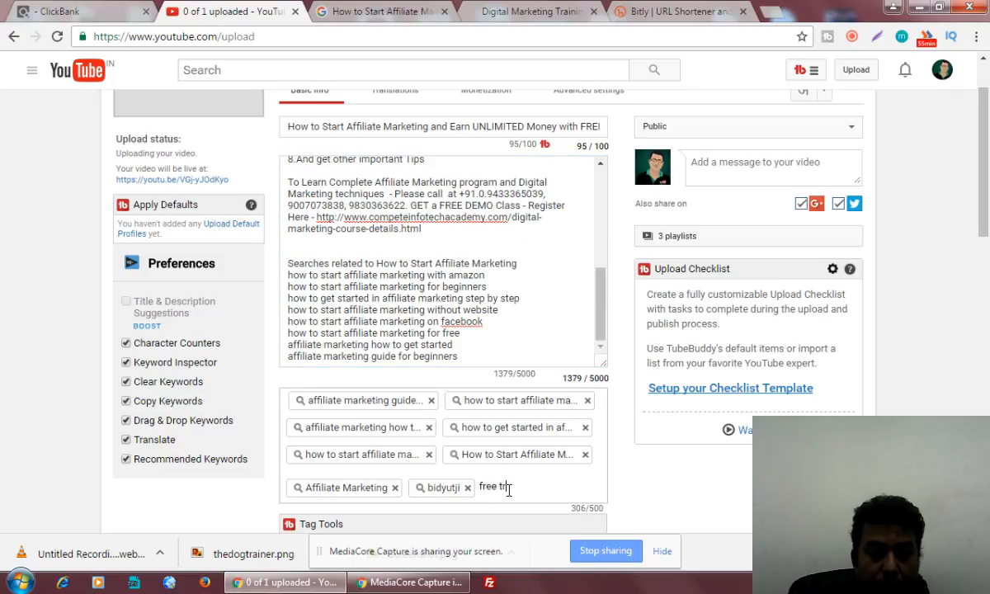
{"action": "type", "text": "aining"}
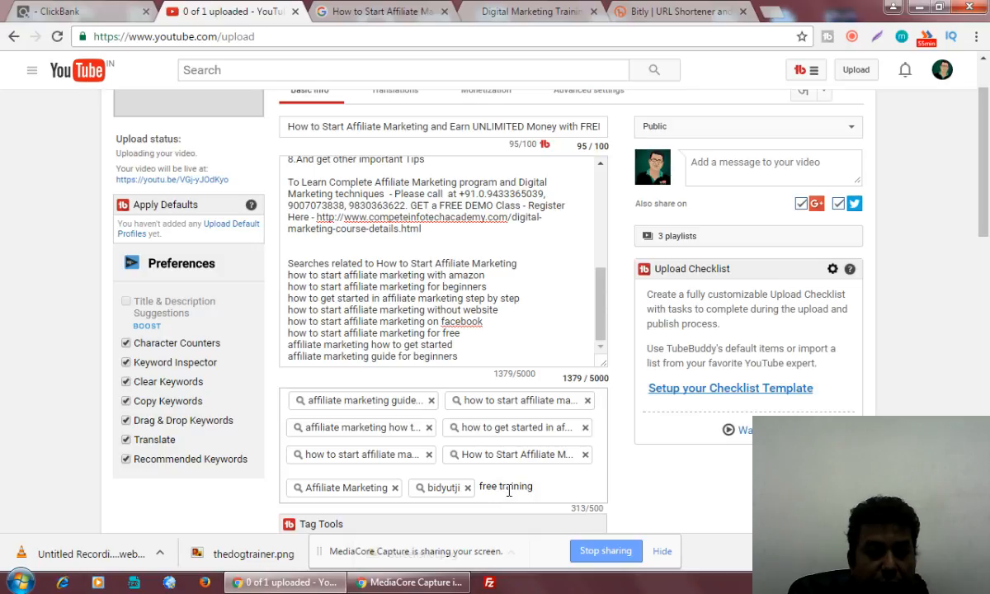
{"action": "key", "text": "Return"}
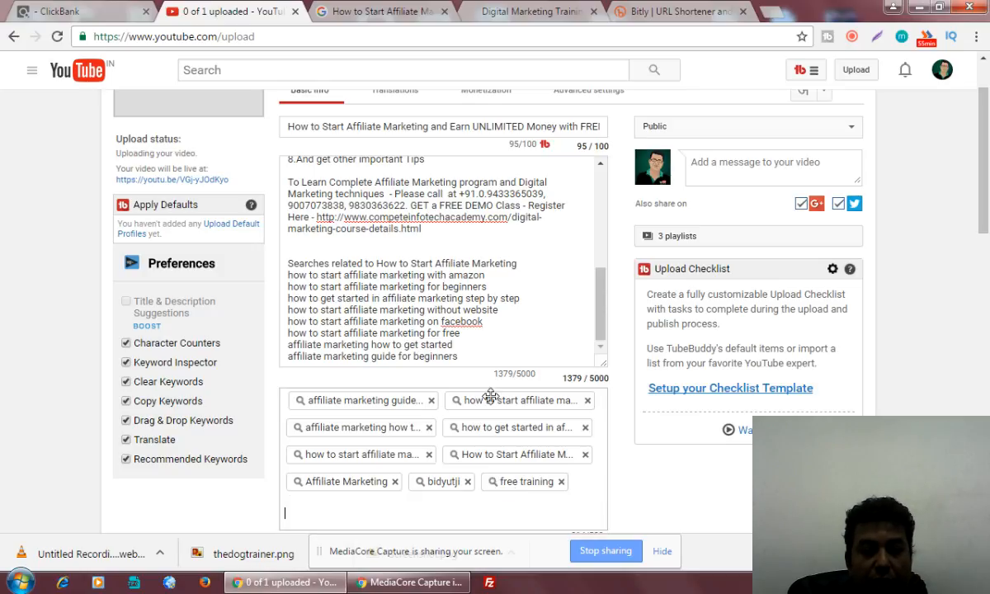
{"action": "left_click_drag", "start_coordinate": [600, 289], "coordinate": [606, 167]}
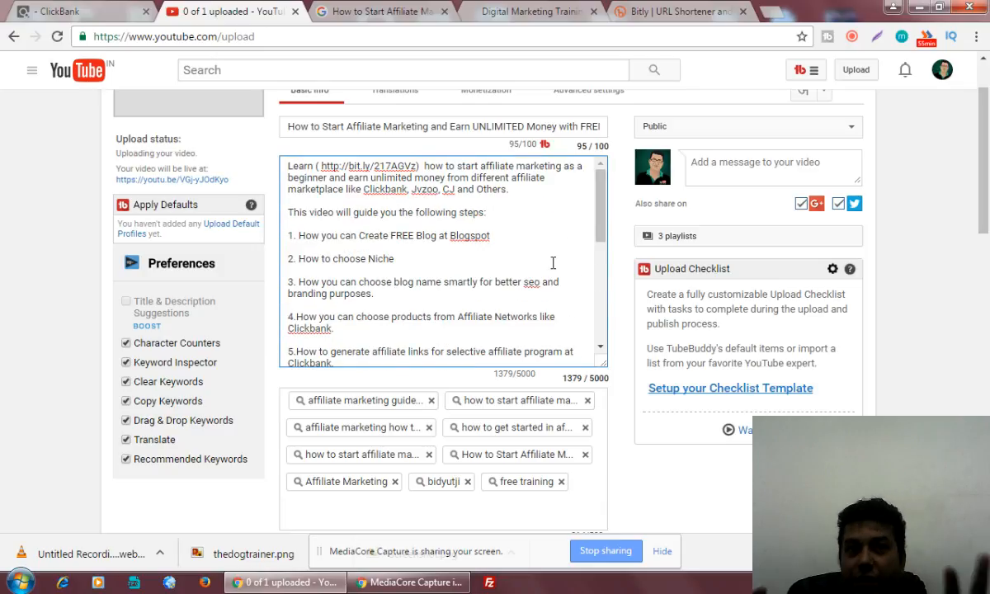
{"action": "scroll", "coordinate": [726, 132], "scroll_direction": "up", "scroll_amount": 1}
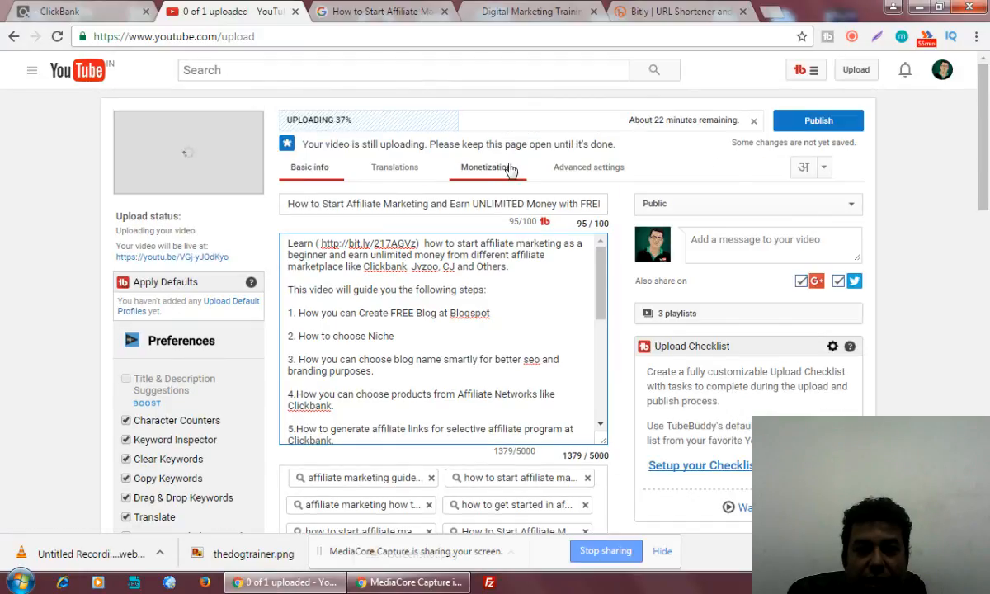
{"action": "left_click", "coordinate": [477, 167]}
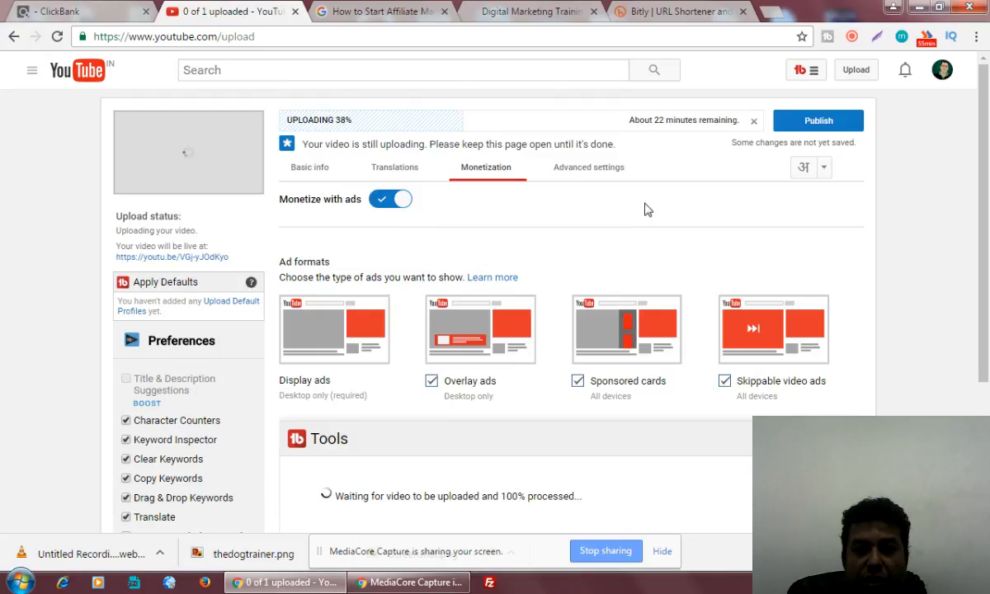
{"action": "left_click", "coordinate": [581, 175]}
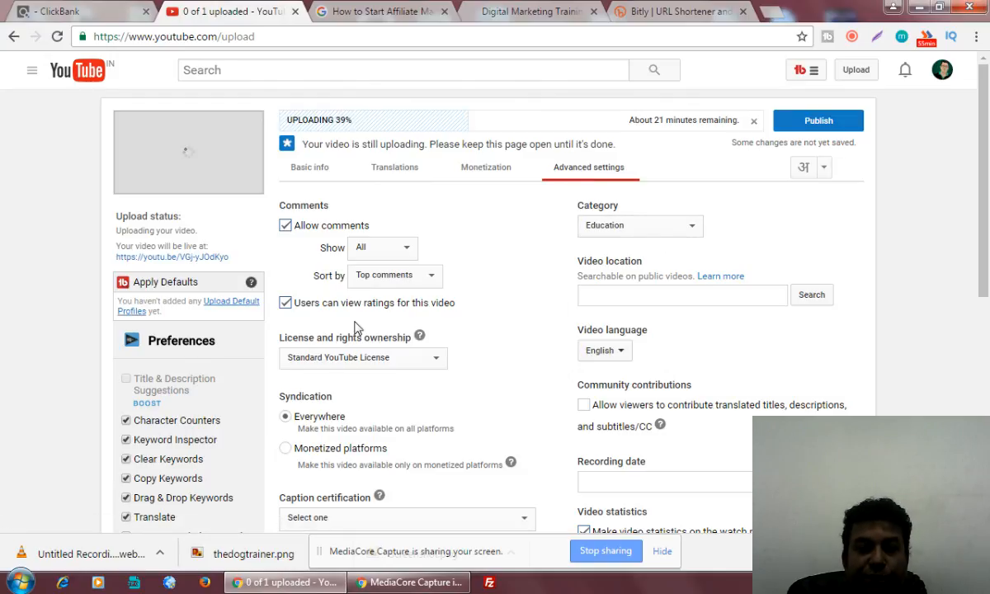
{"action": "left_click", "coordinate": [306, 175]}
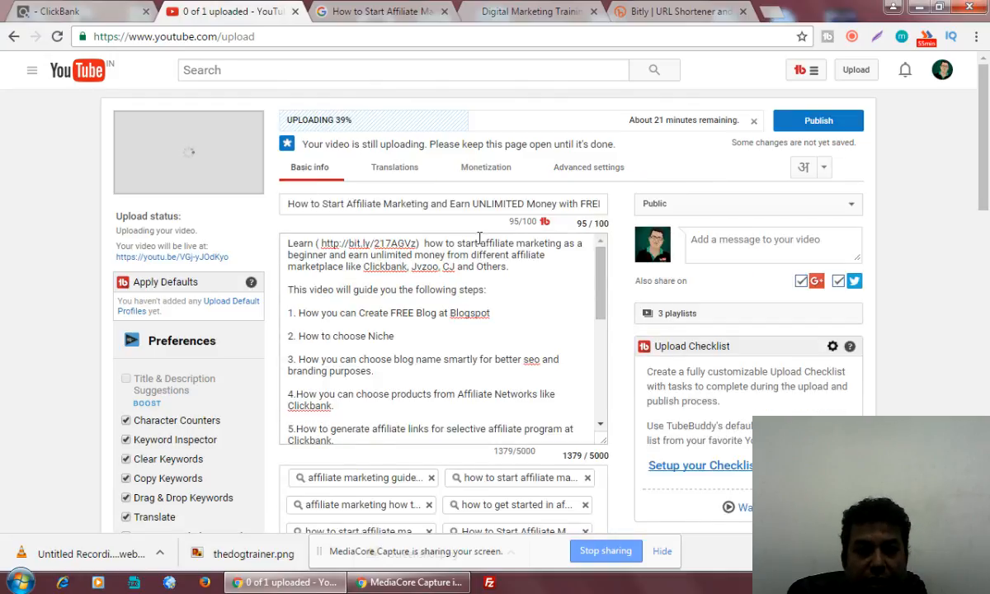
Insert two blank lines after the description's opening paragraph ending '…and Others.'.
{"action": "left_click_drag", "start_coordinate": [602, 271], "coordinate": [605, 250]}
{"action": "left_click_drag", "start_coordinate": [279, 198], "coordinate": [564, 214]}
{"action": "left_click", "coordinate": [532, 302]}
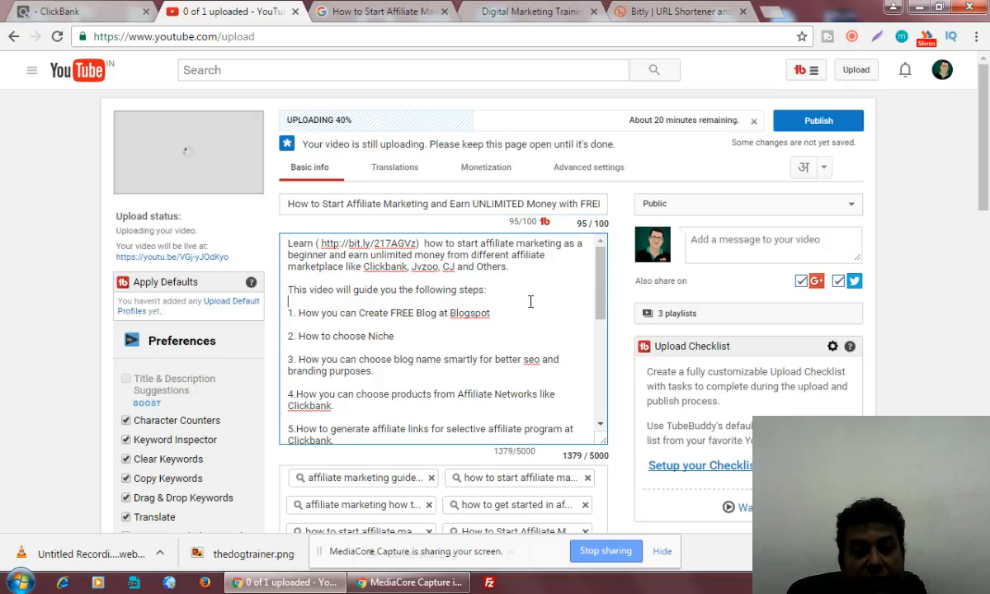
{"action": "left_click", "coordinate": [556, 274]}
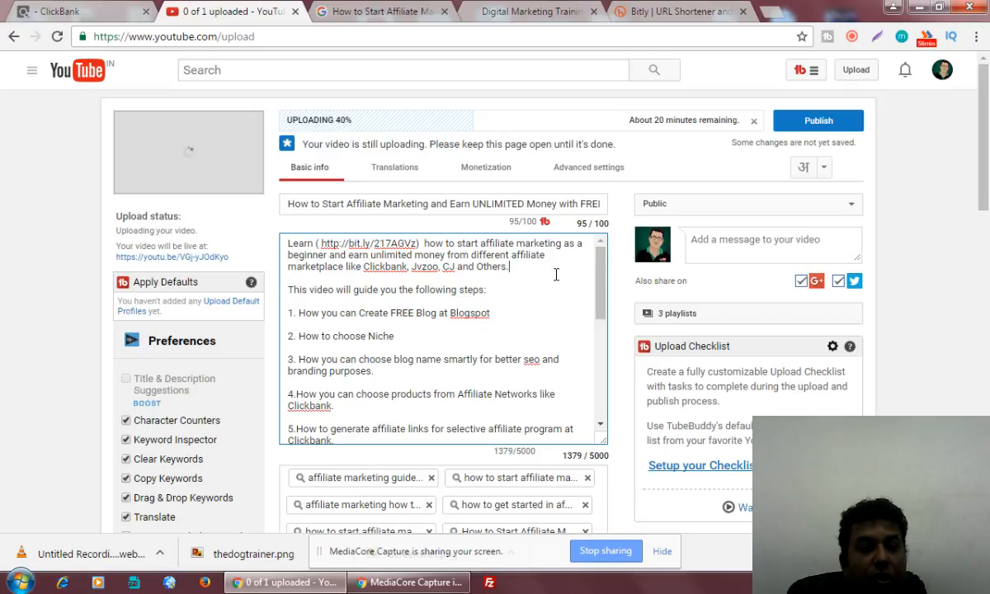
{"action": "key", "text": "Return"}
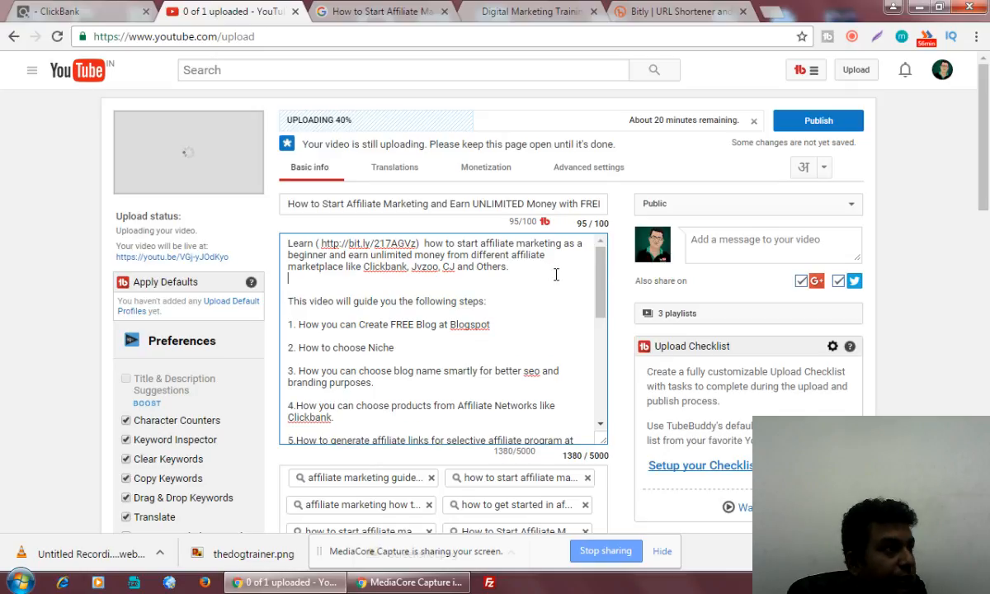
{"action": "key", "text": "Return"}
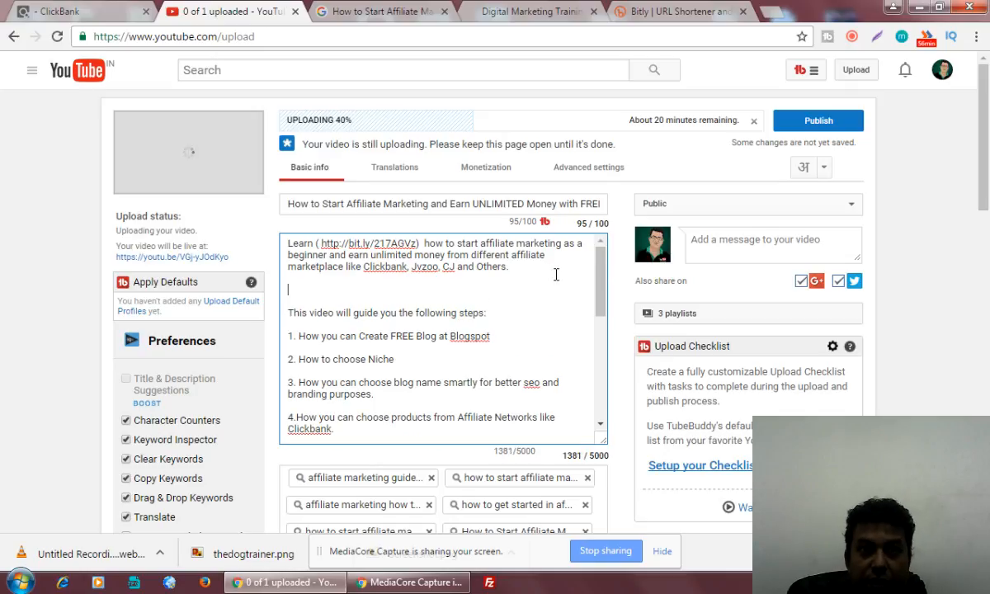
Switch input to Bangla and add the line 'বাঙালি ভাই ও বোনেদের জন্য:' below the opening paragraph.
{"action": "left_click", "coordinate": [823, 169]}
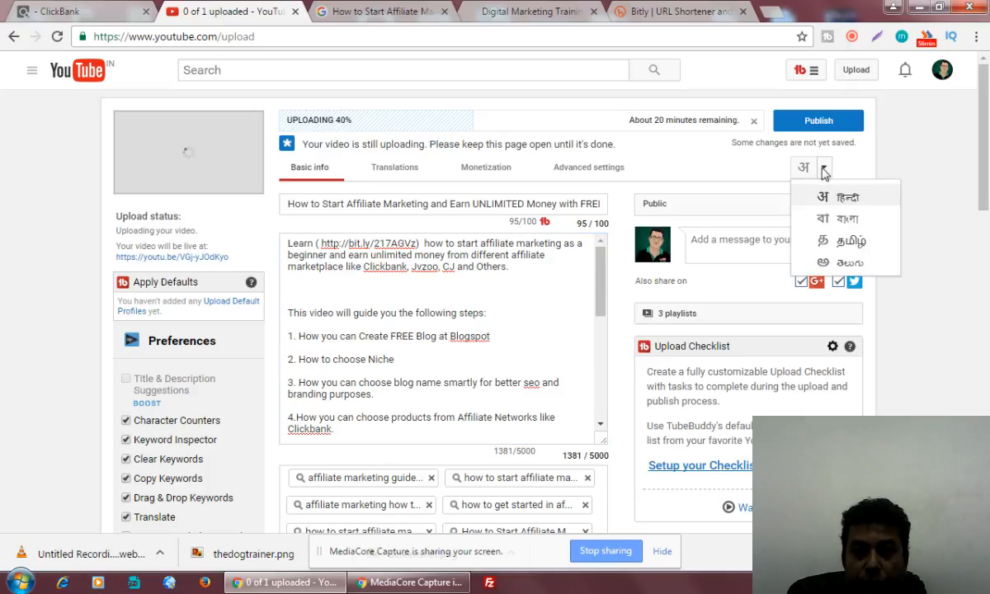
{"action": "left_click", "coordinate": [837, 219]}
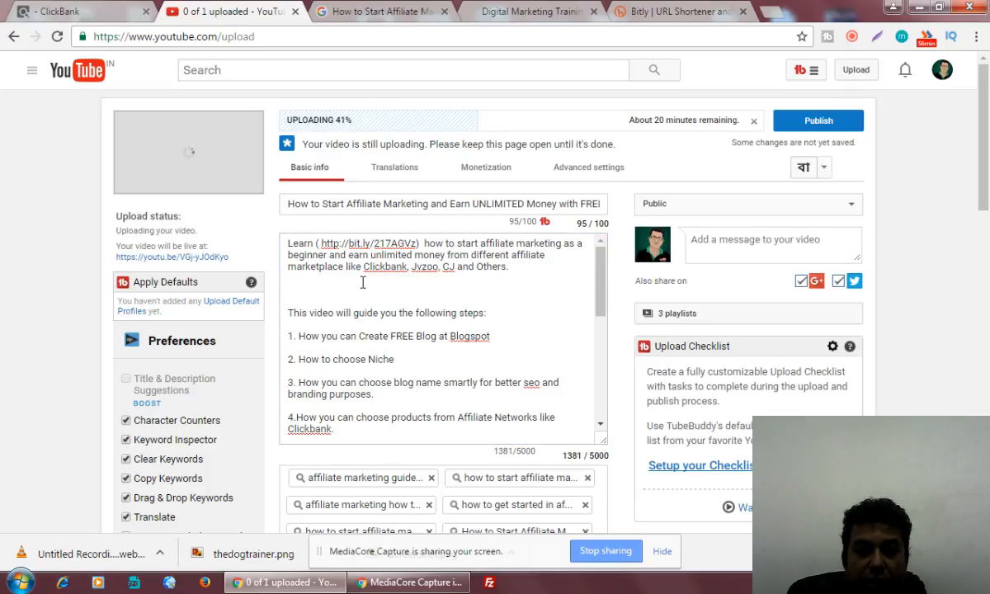
{"action": "left_click", "coordinate": [331, 282]}
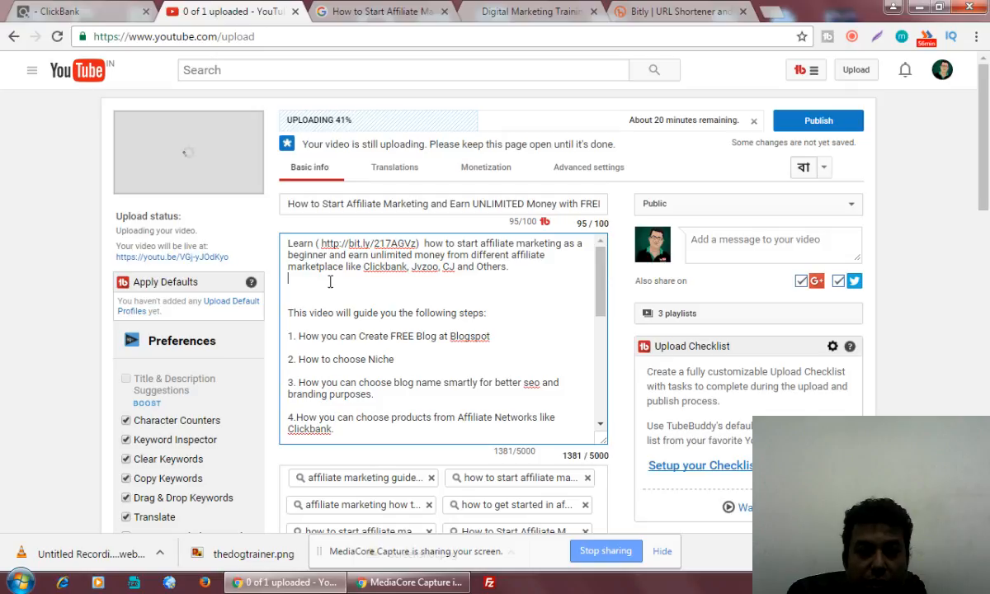
{"action": "key", "text": "Return"}
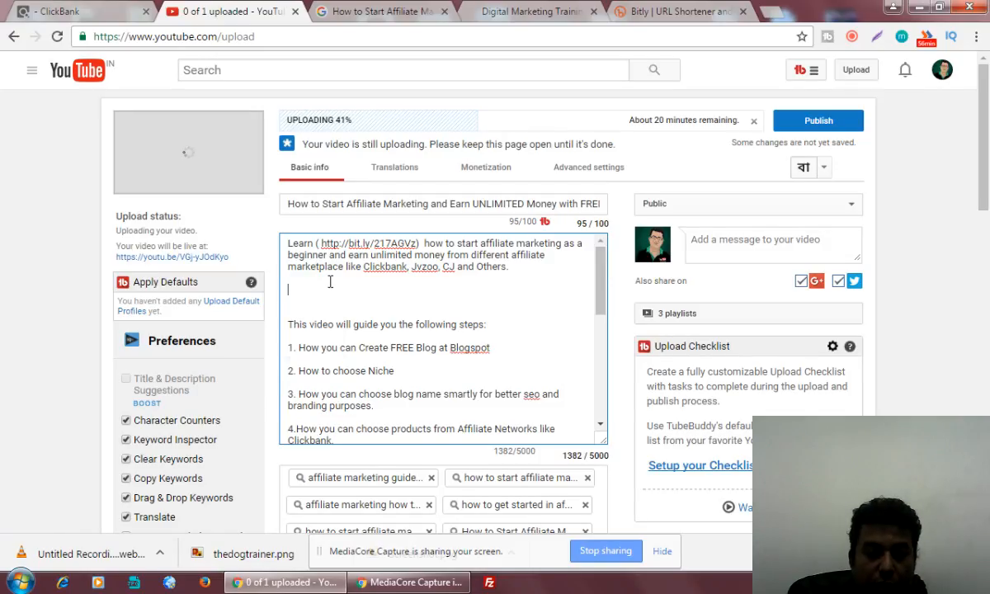
{"action": "type", "text": "ban"}
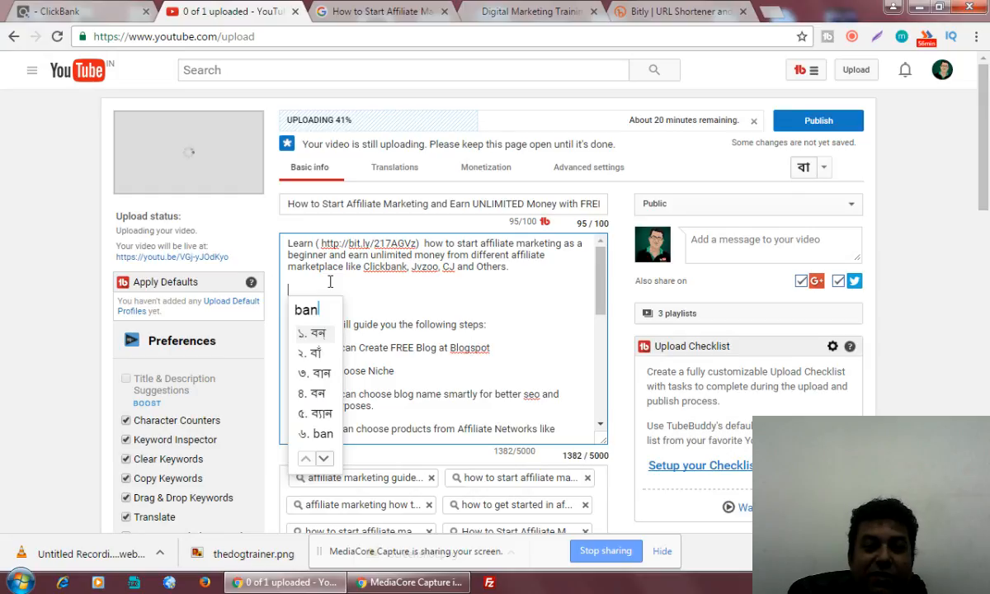
{"action": "type", "text": "gal bha"}
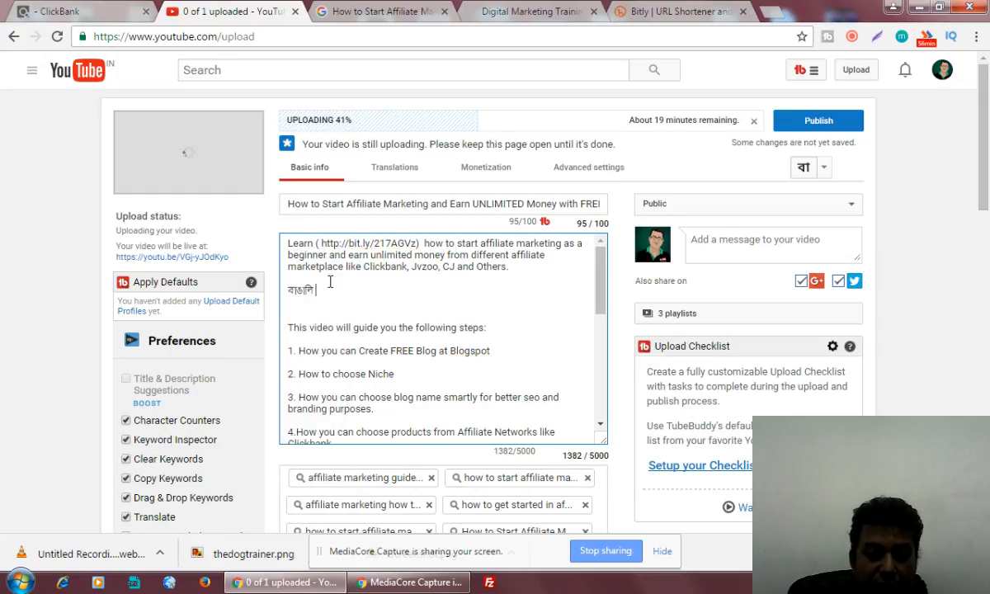
{"action": "type", "text": "i "}
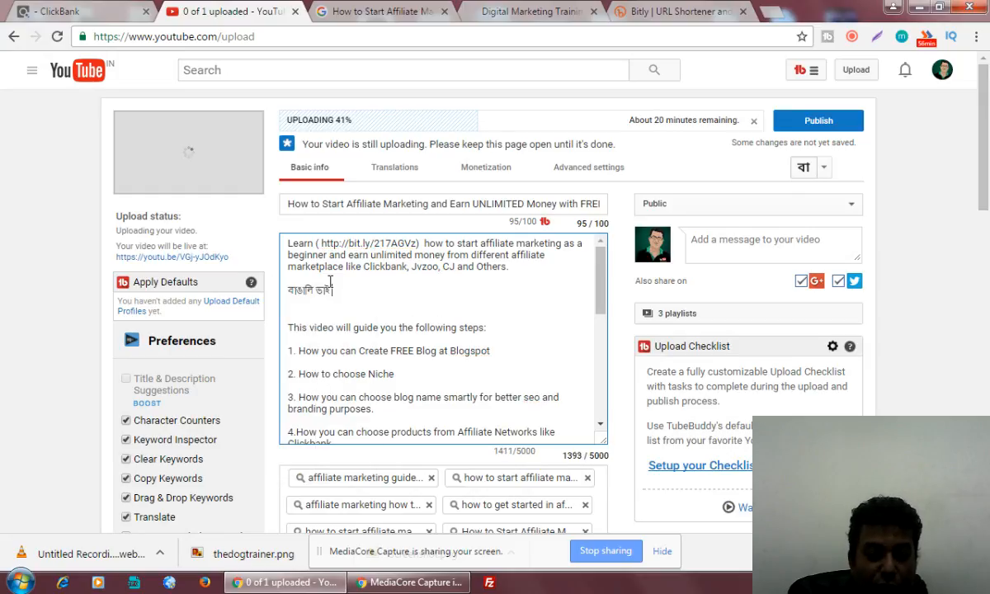
{"action": "type", "text": "o bhone"}
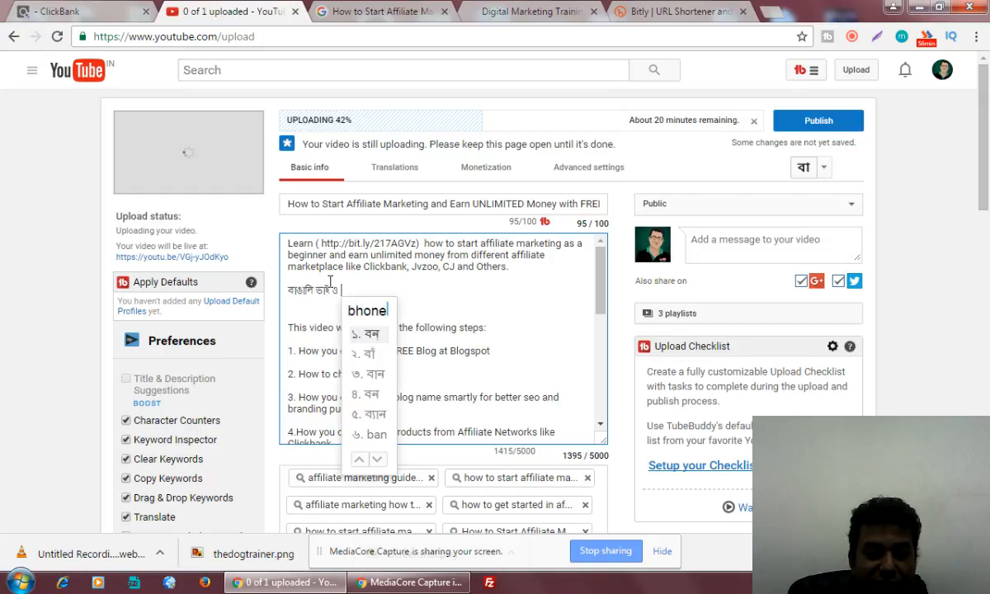
{"action": "type", "text": "der "}
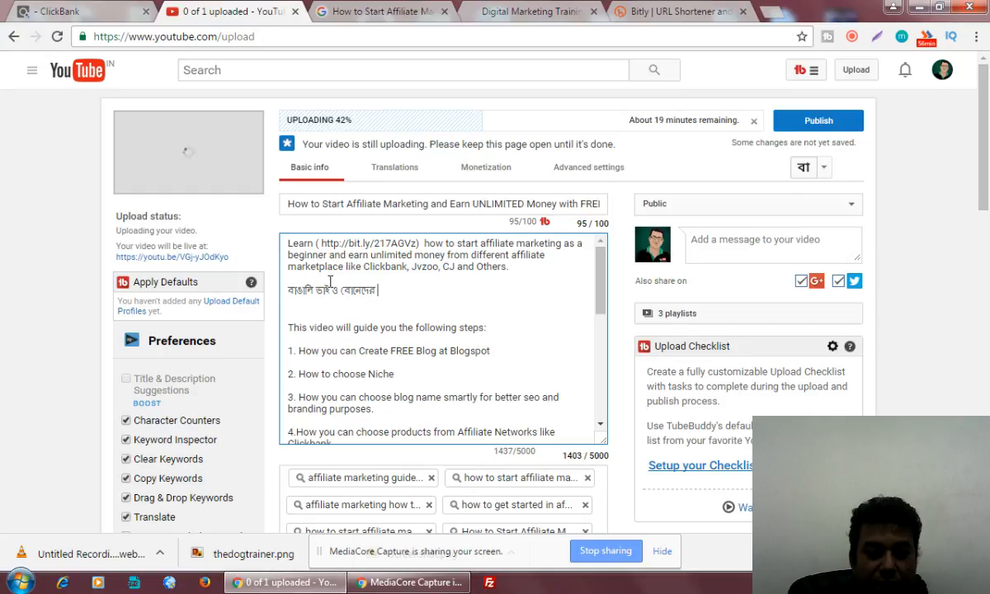
{"action": "type", "text": "jannyo"}
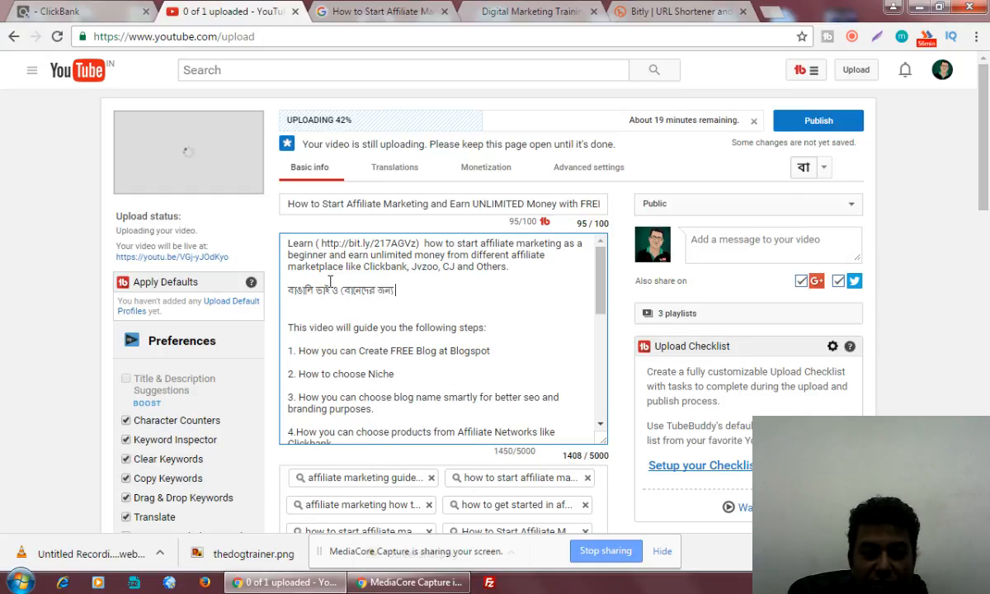
{"action": "type", "text": " :"}
{"action": "key", "text": "Return"}
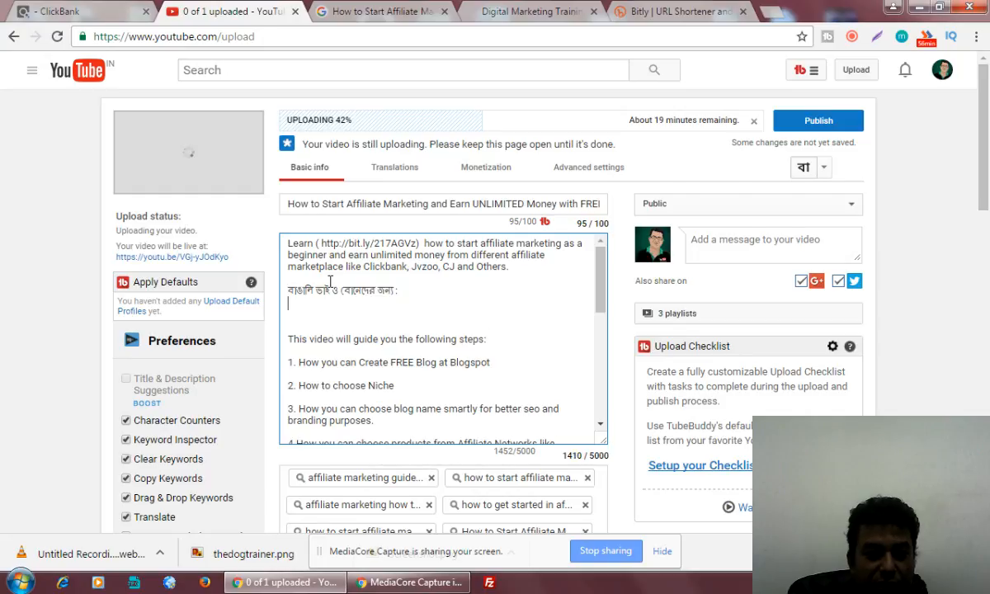
Start a new Bengali line: 'যদি তোমরা এফিলিয়েট মার্কেটিং এর'.
{"action": "key", "text": "Return"}
{"action": "type", "text": "jadi "}
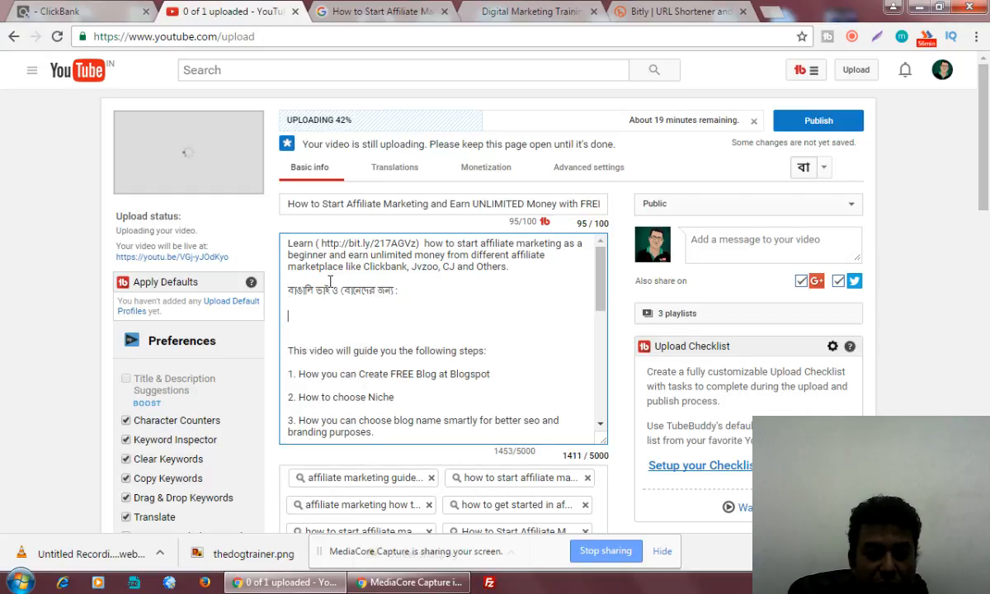
{"action": "type", "text": "tomra "}
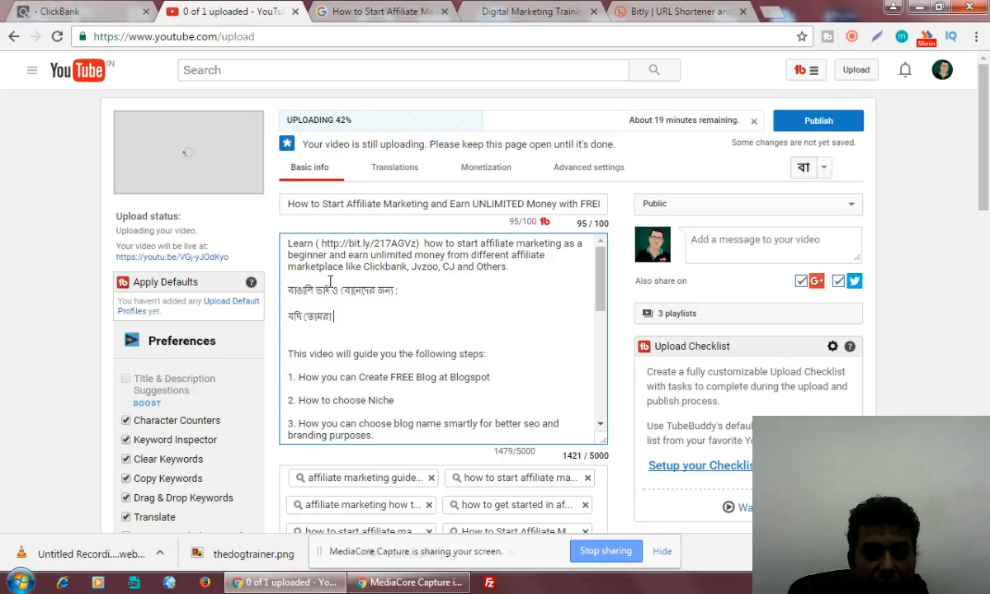
{"action": "type", "text": "affiliate m"}
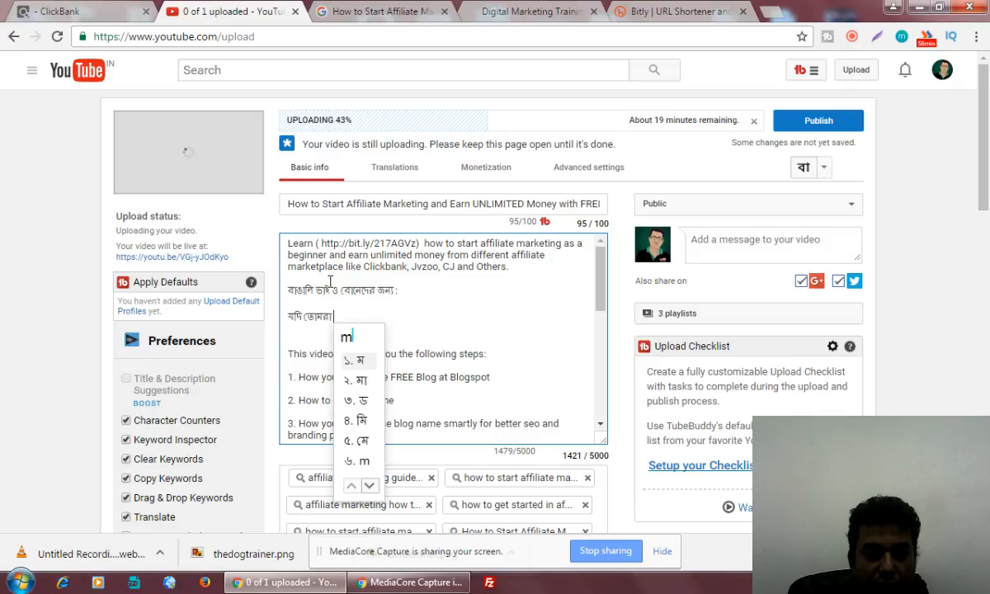
{"action": "key", "text": "BackSpace"}
{"action": "key", "text": "BackSpace"}
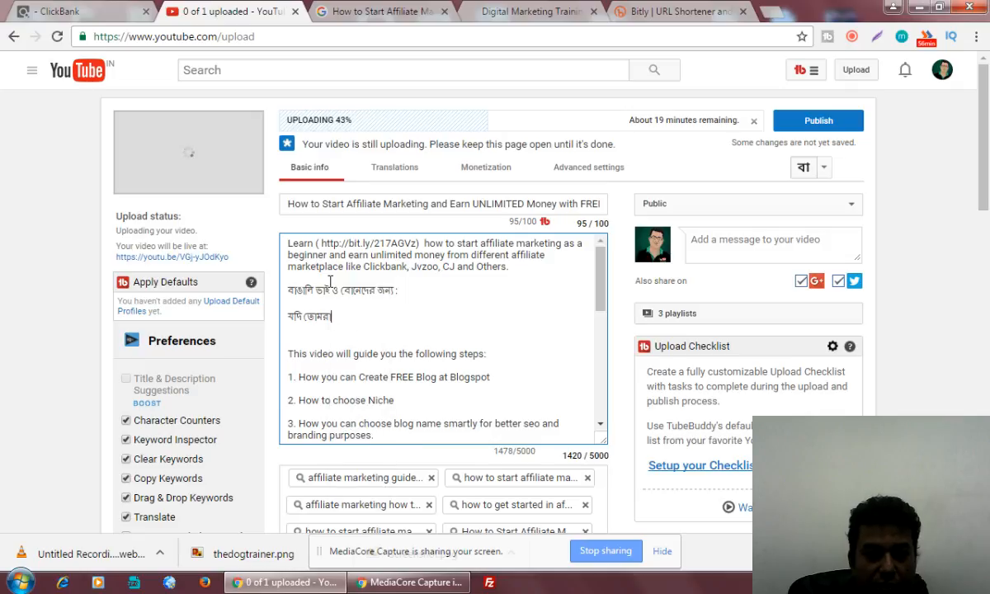
{"action": "type", "text": "affiliate"}
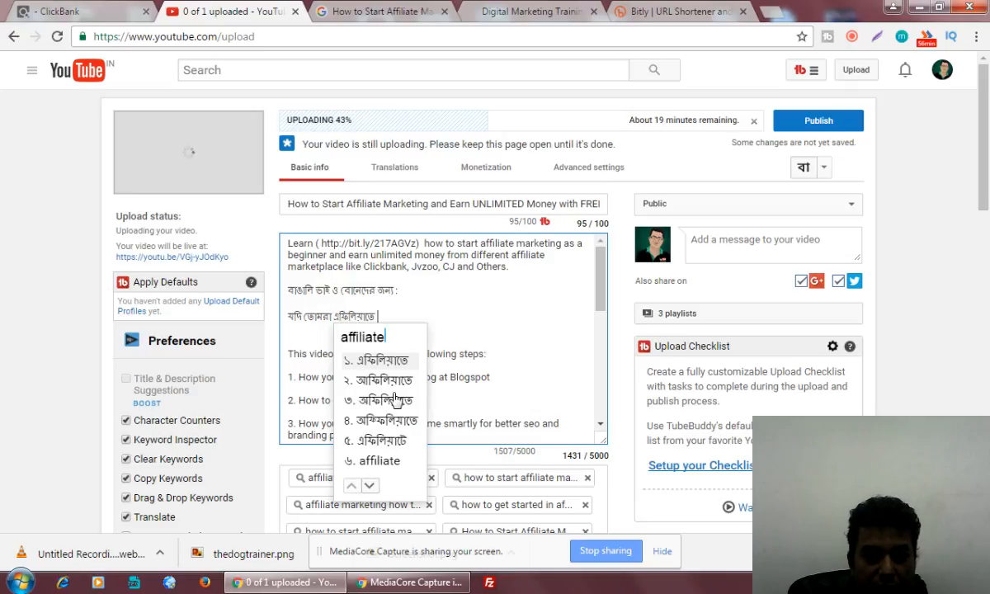
{"action": "key", "text": "BackSpace"}
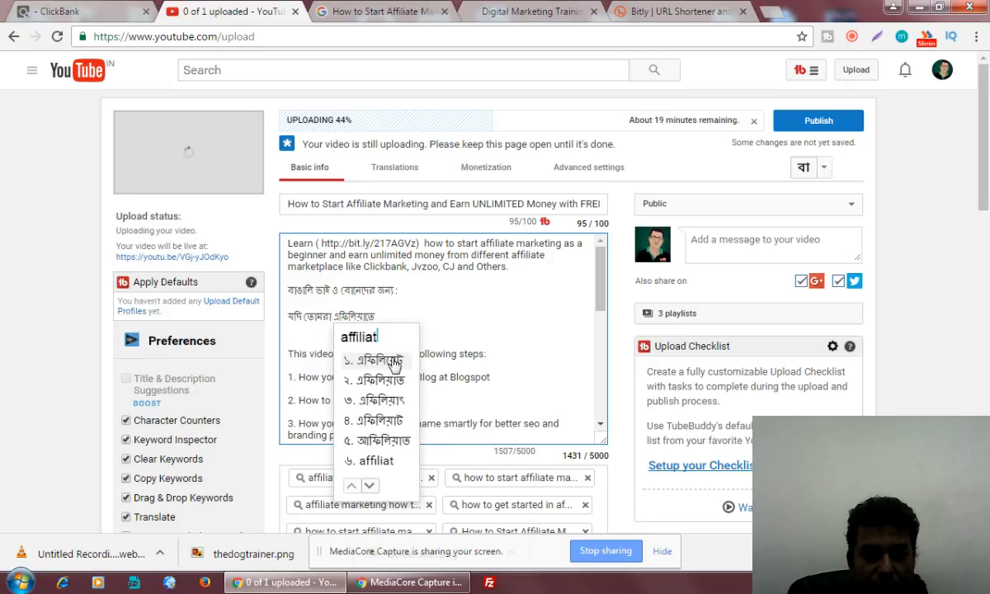
{"action": "left_click", "coordinate": [395, 361]}
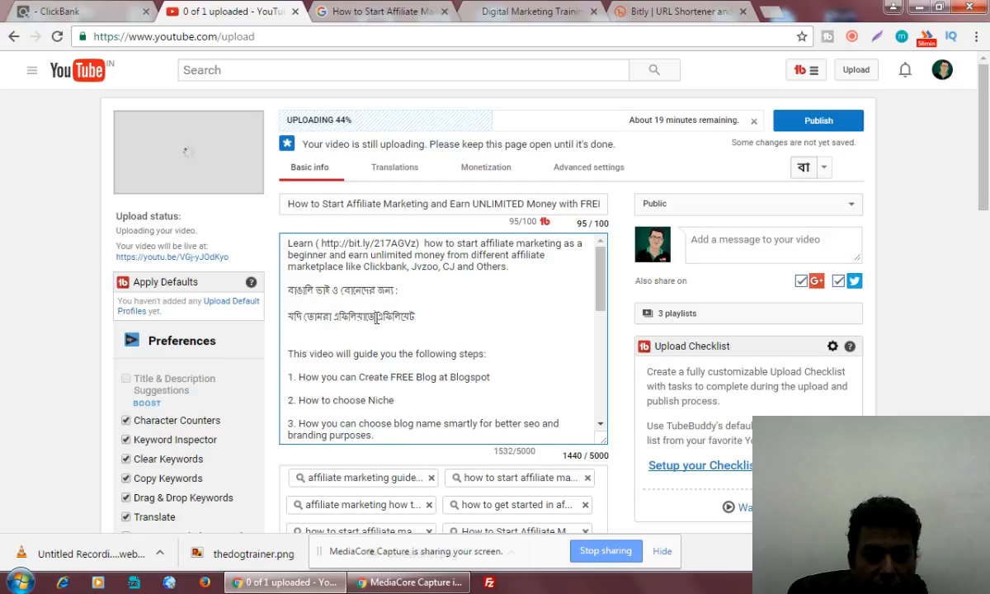
{"action": "key", "text": "BackSpace"}
{"action": "key", "text": "BackSpace"}
{"action": "key", "text": "BackSpace"}
{"action": "key", "text": "BackSpace"}
{"action": "key", "text": "BackSpace"}
{"action": "key", "text": "BackSpace"}
{"action": "key", "text": "BackSpace"}
{"action": "key", "text": "BackSpace"}
{"action": "key", "text": "BackSpace"}
{"action": "key", "text": "BackSpace"}
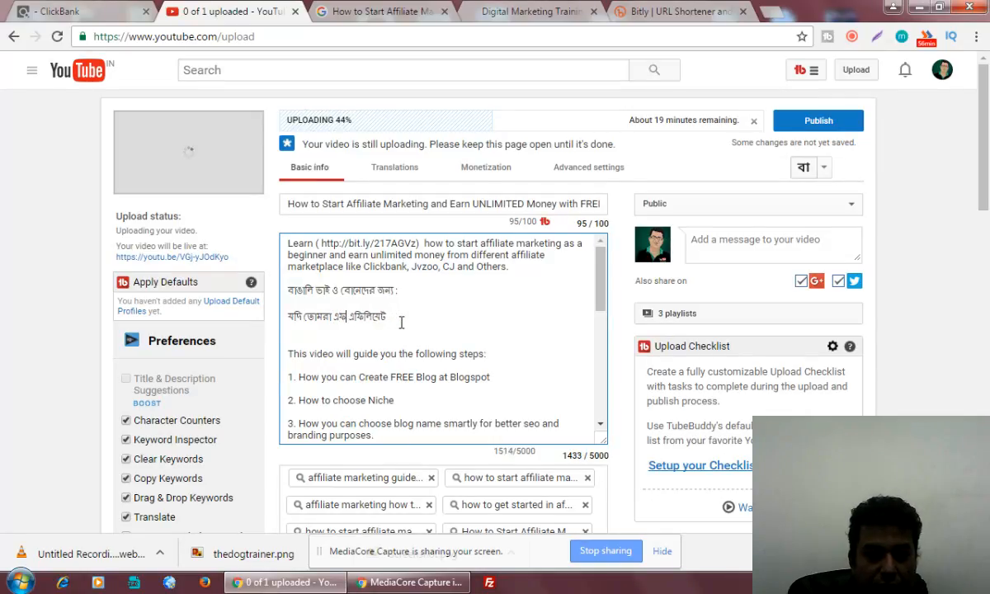
{"action": "key", "text": "BackSpace"}
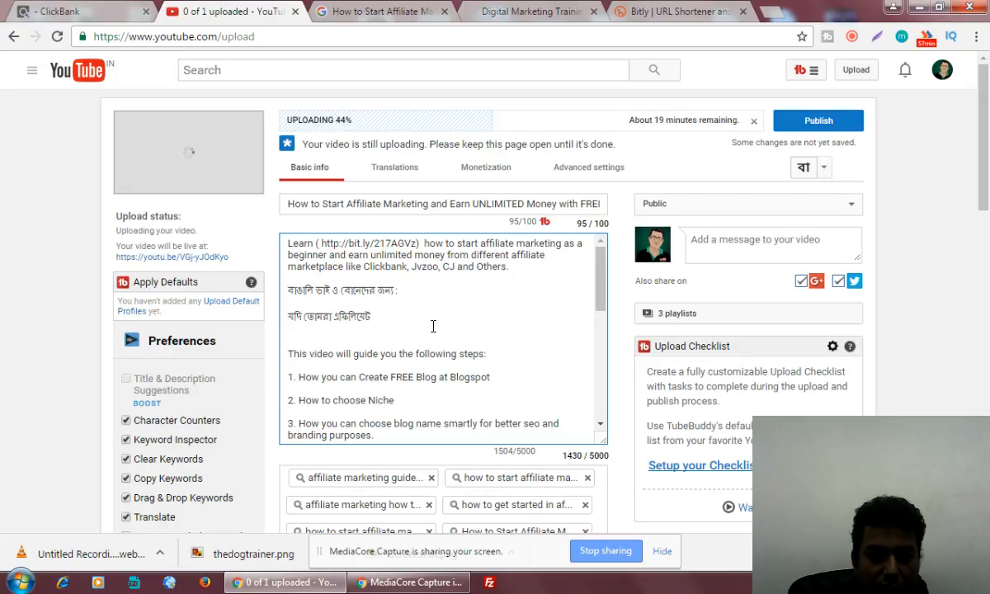
{"action": "type", "text": "marketing"}
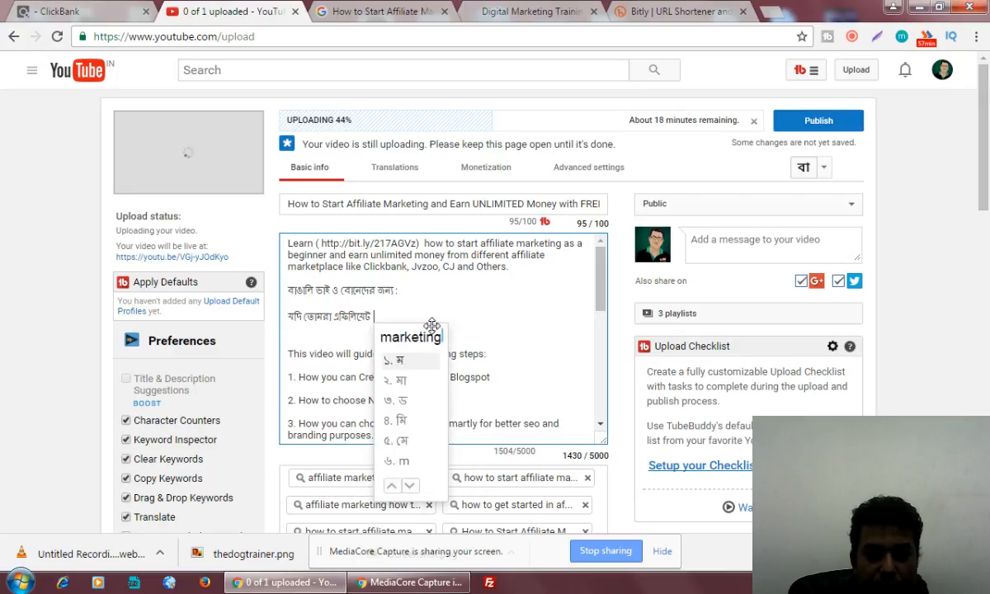
{"action": "key", "text": "space"}
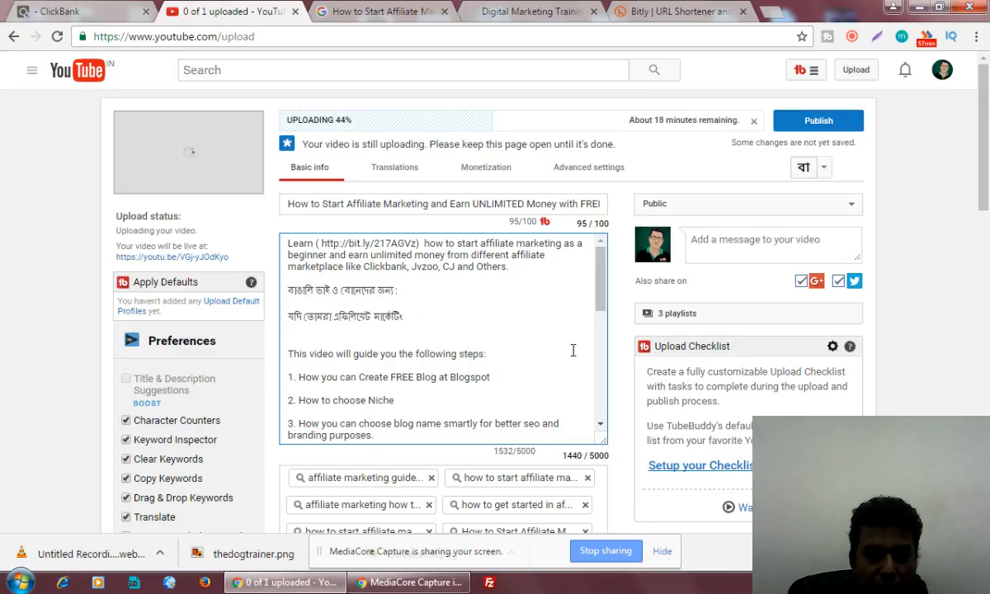
{"action": "type", "text": "er"}
{"action": "key", "text": "space"}
Continue the sentence with 'মাধ্যমে ঘরে বসে', fixing the mistaken word গড়ে.
{"action": "type", "text": "mad"}
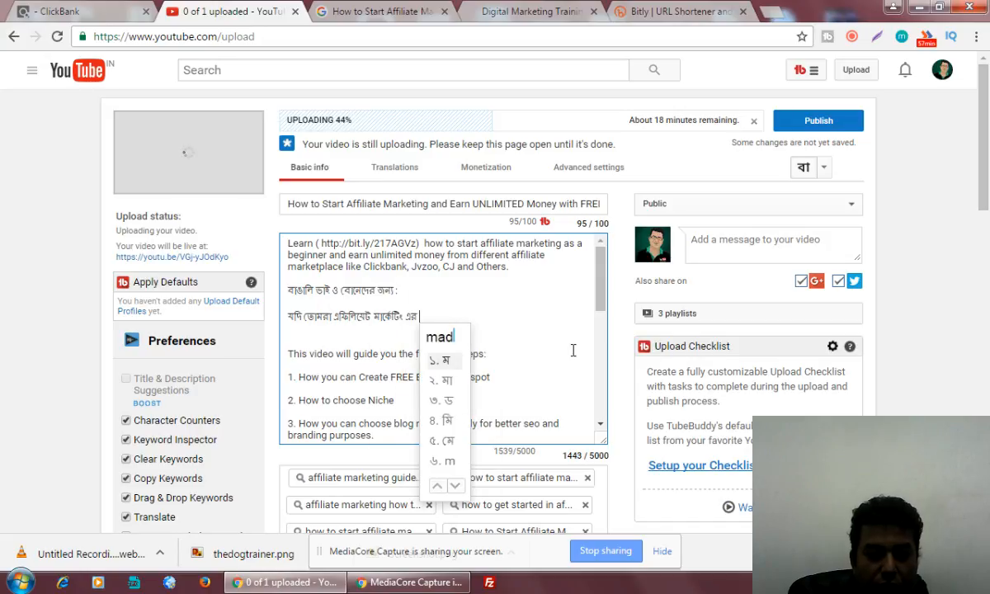
{"action": "type", "text": "yome"}
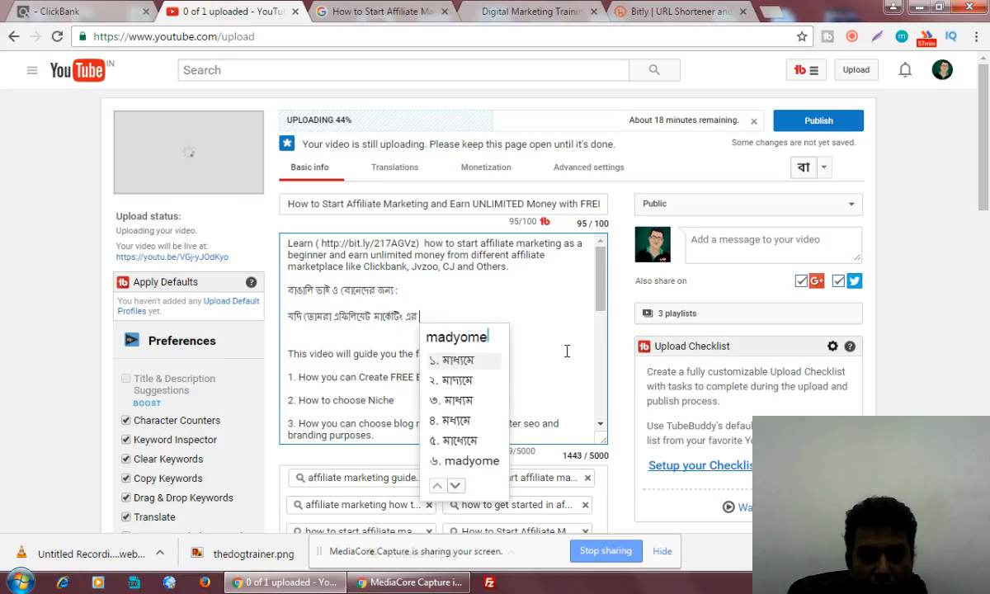
{"action": "key", "text": "space"}
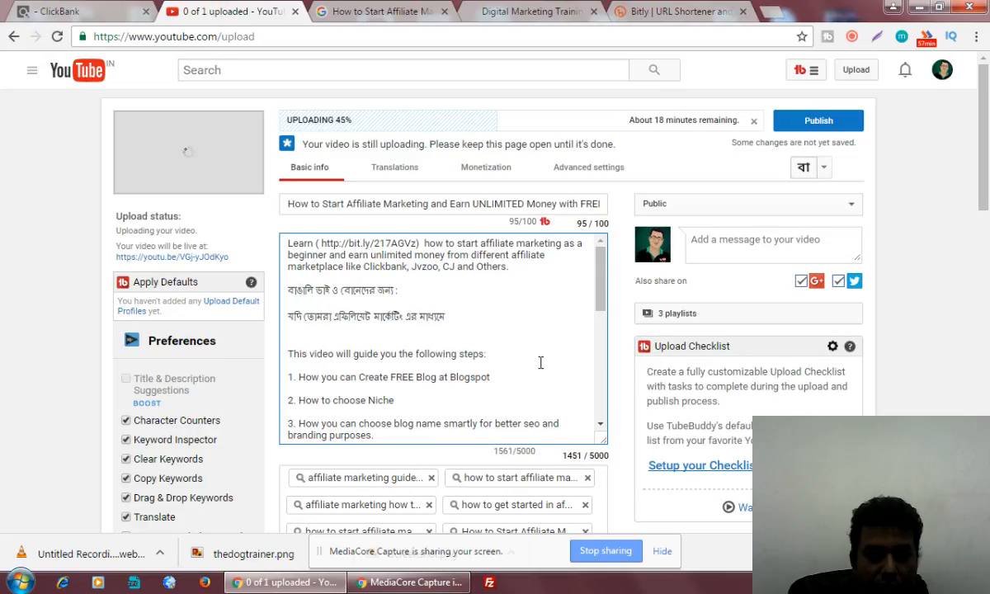
{"action": "type", "text": "gare"}
{"action": "key", "text": "space"}
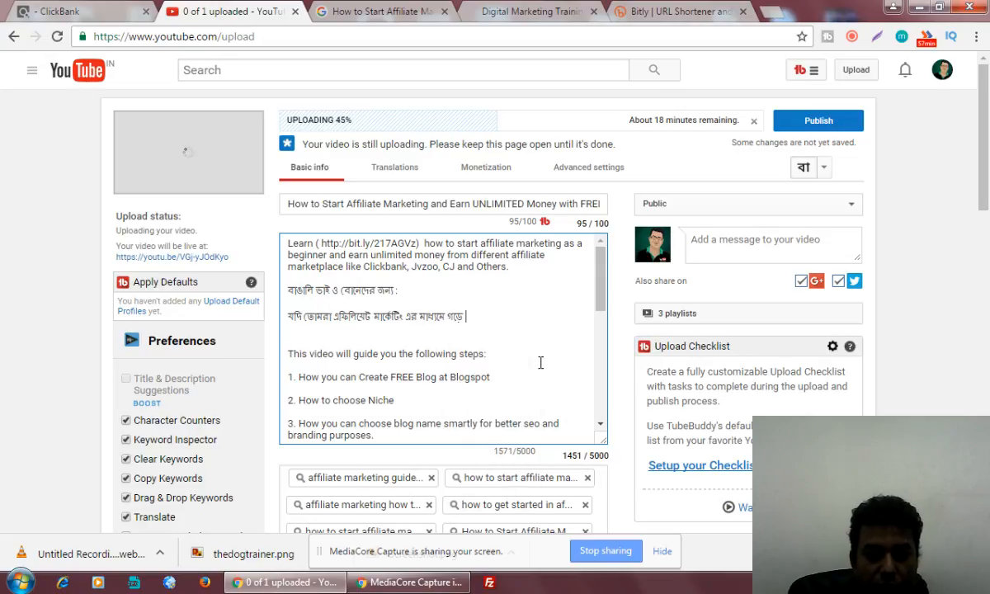
{"action": "key", "text": "BackSpace"}
{"action": "key", "text": "BackSpace"}
{"action": "key", "text": "BackSpace"}
{"action": "key", "text": "BackSpace"}
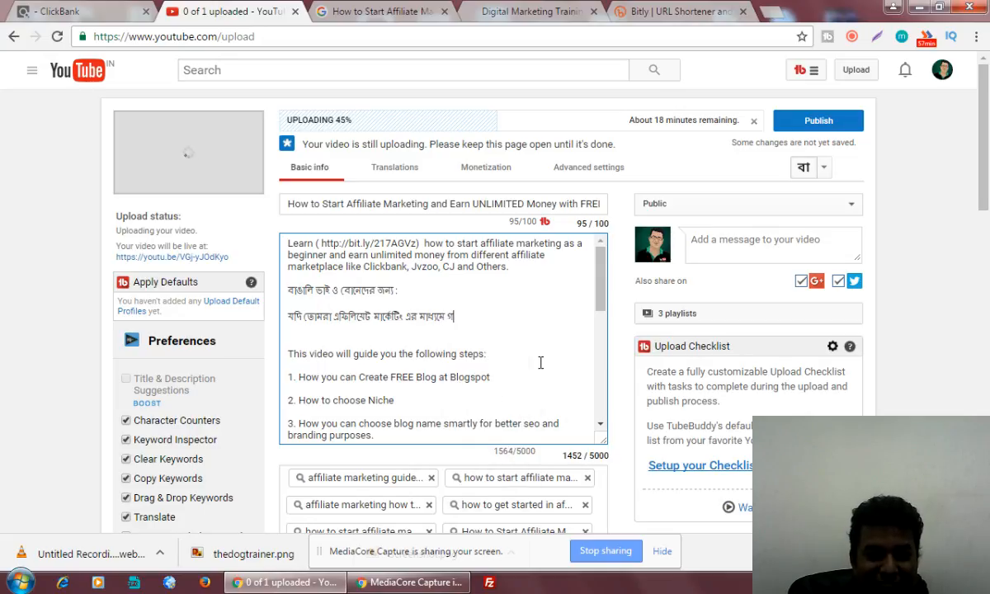
{"action": "type", "text": "ghare"}
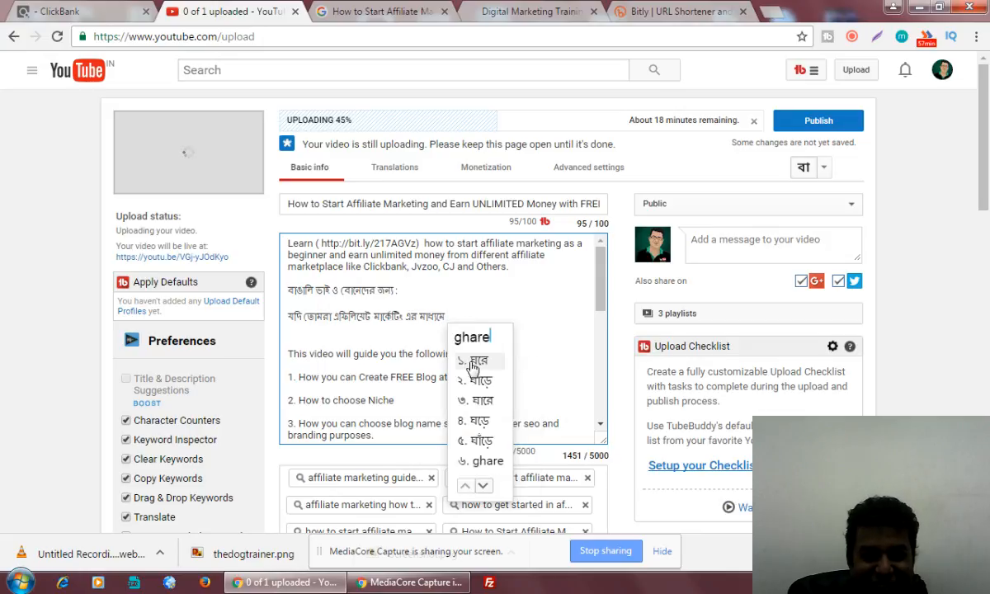
{"action": "key", "text": "space"}
{"action": "type", "text": "boshe"}
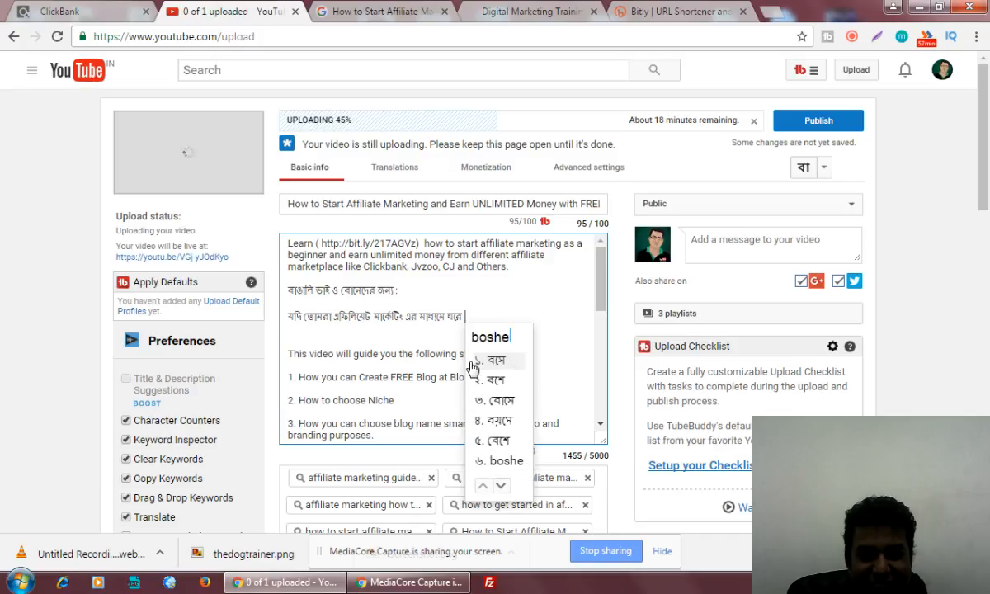
{"action": "key", "text": "space"}
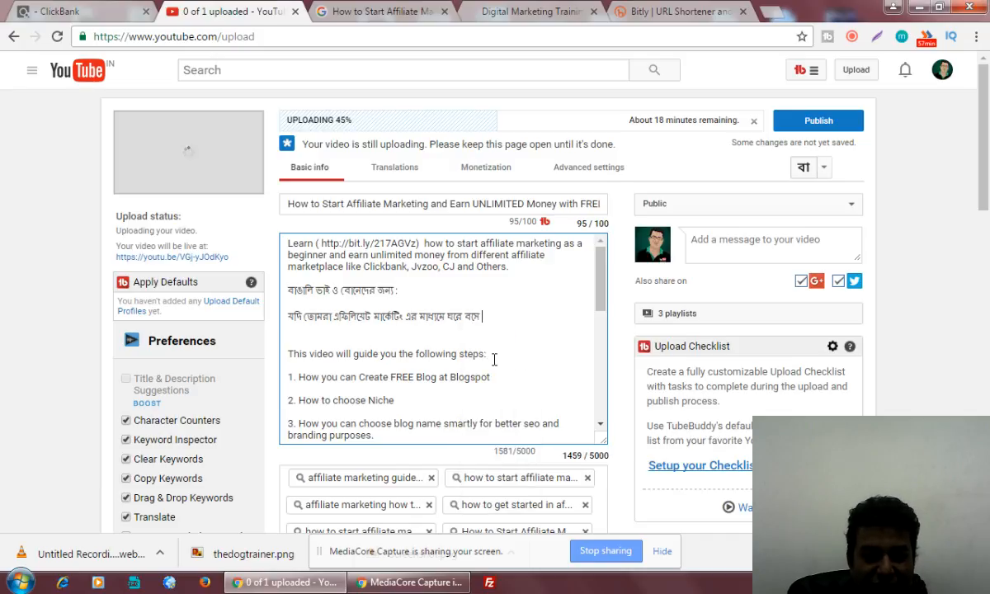
Add 'ফ্রি ব্লগ বানিয়ে উপার্জন' to the Bengali sentence.
{"action": "type", "text": "free"}
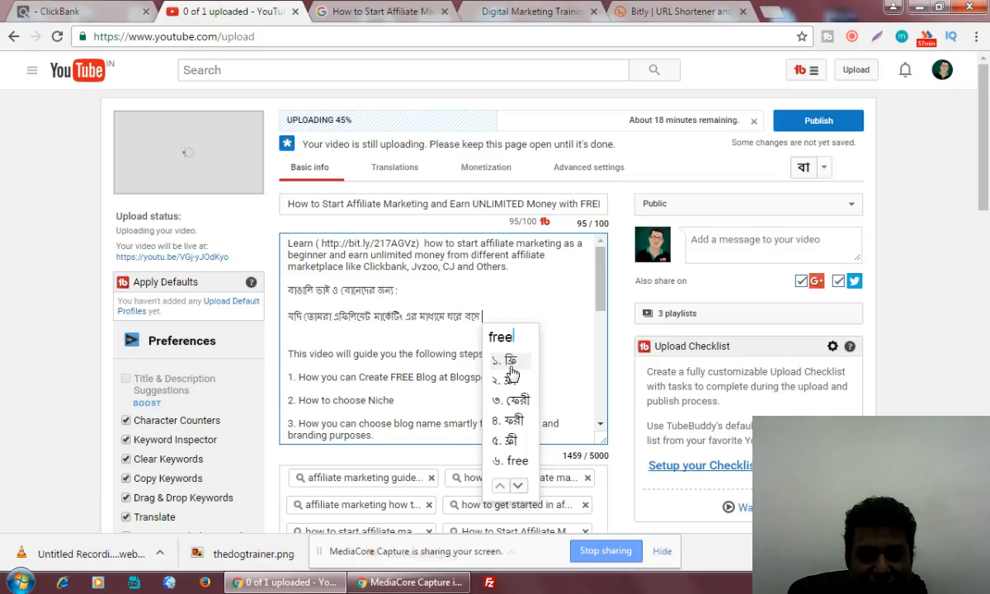
{"action": "left_click", "coordinate": [510, 362]}
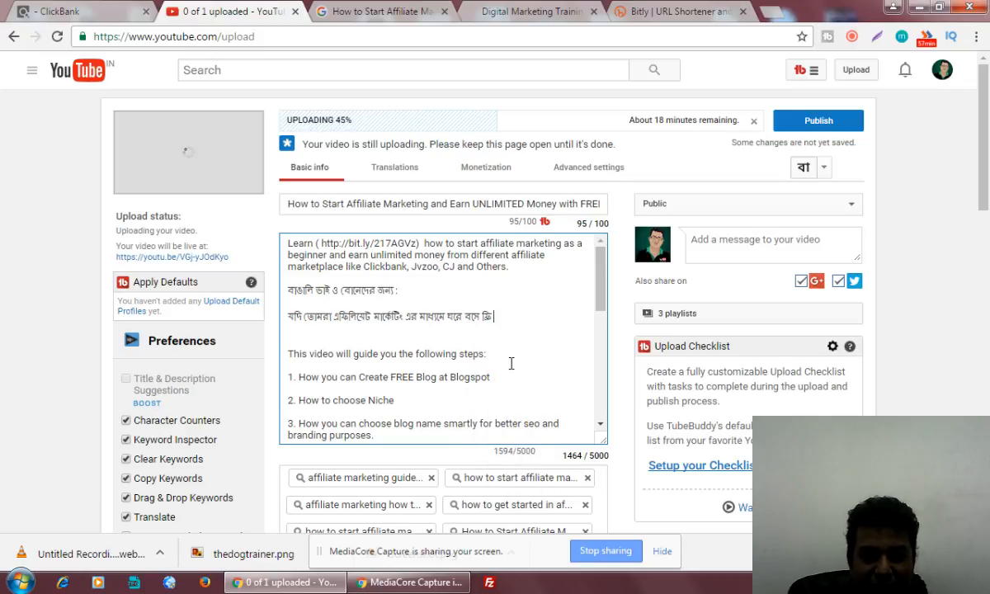
{"action": "type", "text": "blog"}
{"action": "left_click", "coordinate": [511, 363]}
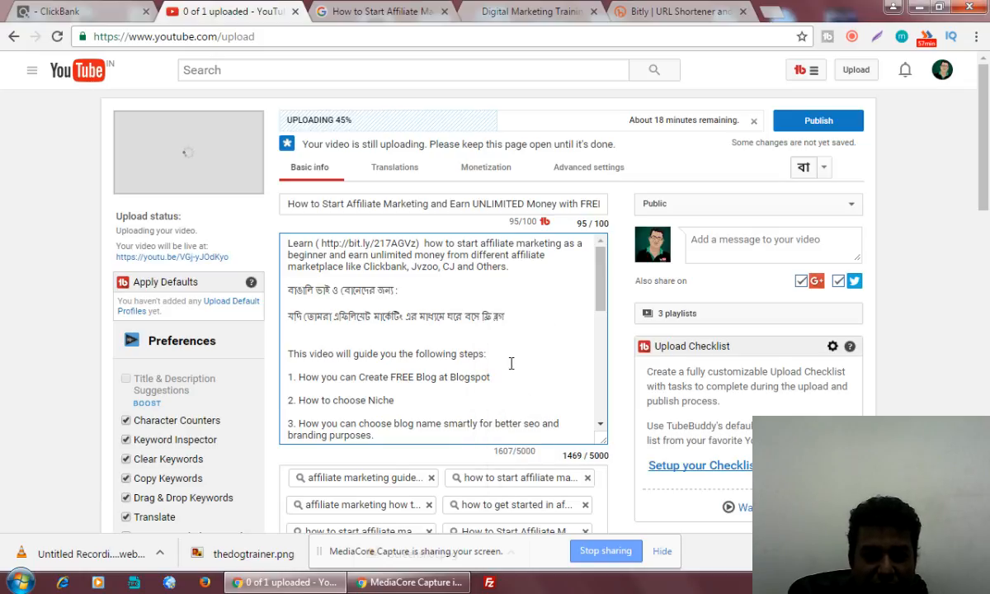
{"action": "type", "text": "baniye"}
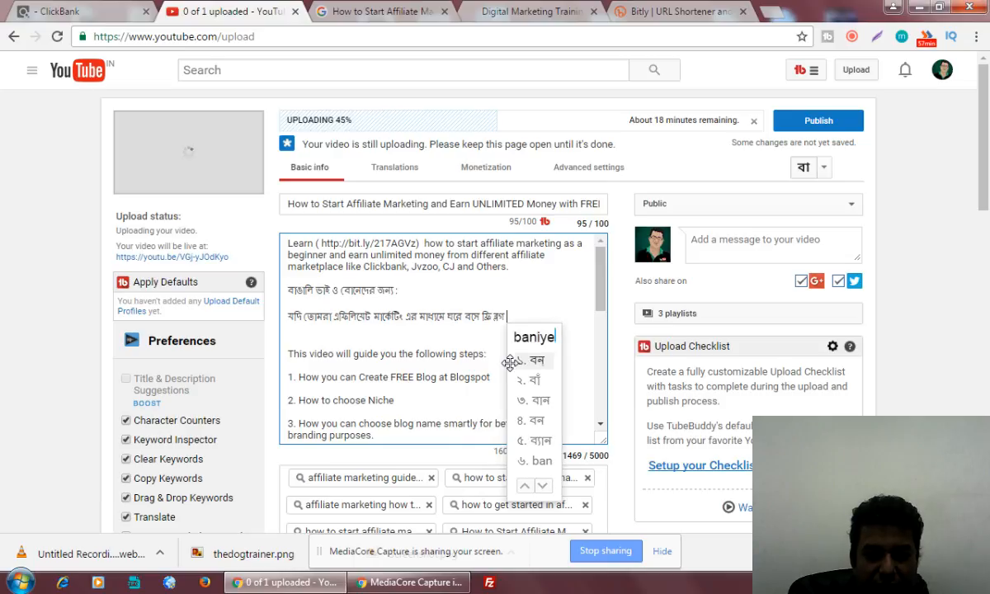
{"action": "left_click", "coordinate": [510, 361]}
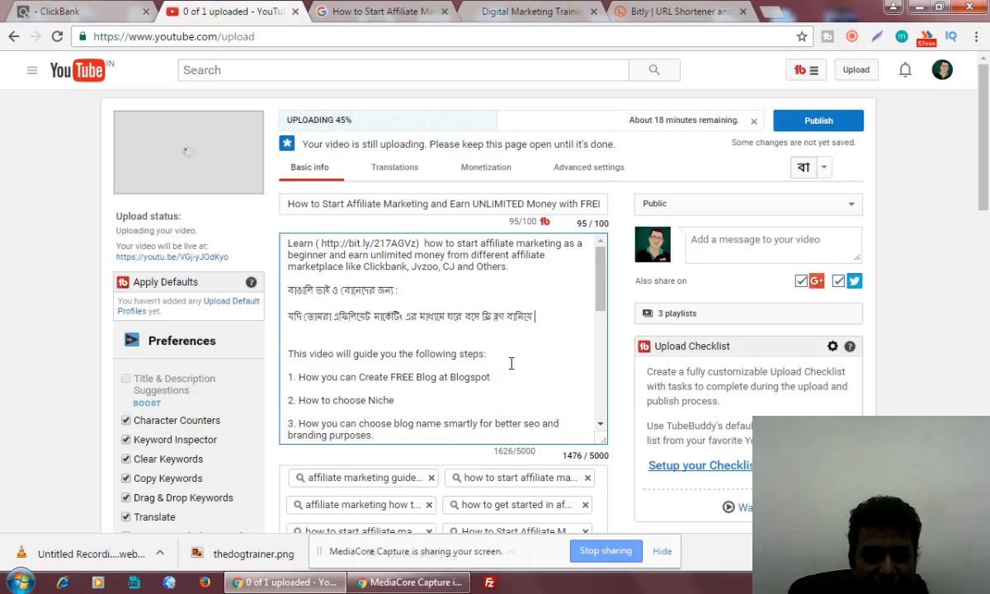
{"action": "type", "text": "earning"}
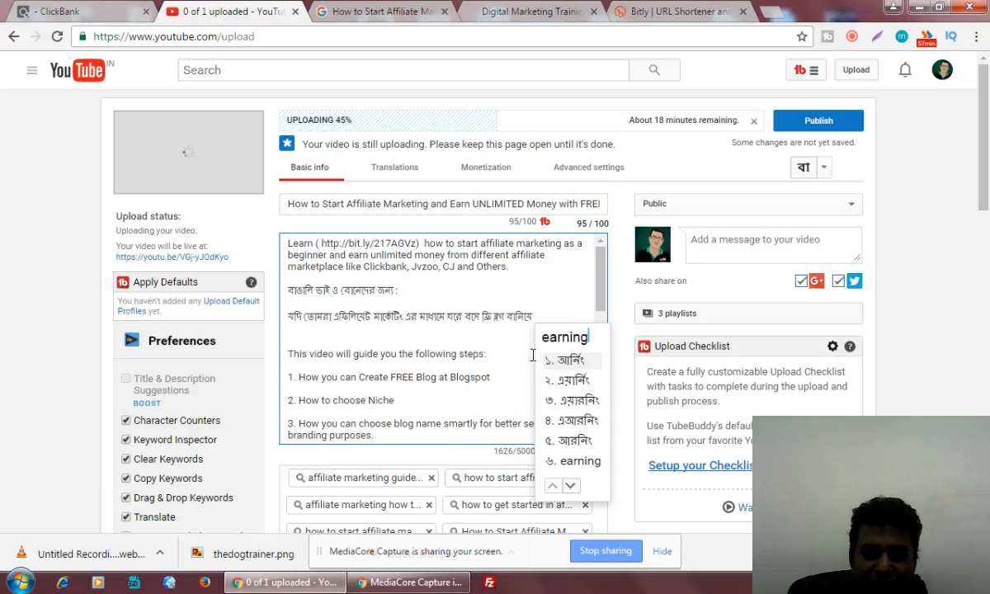
{"action": "key", "text": "BackSpace"}
{"action": "key", "text": "BackSpace"}
{"action": "key", "text": "BackSpace"}
{"action": "key", "text": "BackSpace"}
{"action": "key", "text": "BackSpace"}
{"action": "key", "text": "BackSpace"}
{"action": "key", "text": "BackSpace"}
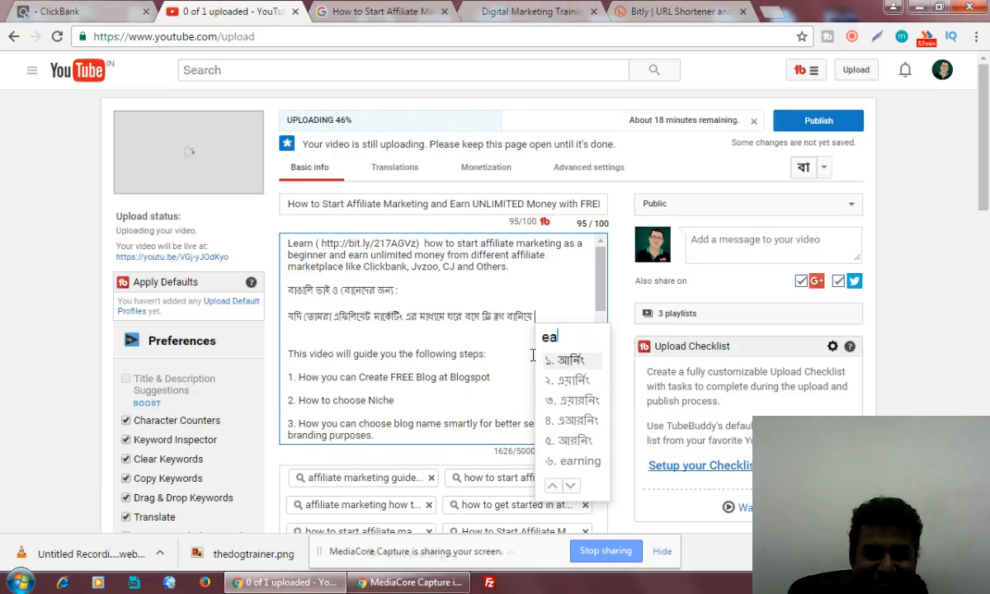
{"action": "type", "text": "u"}
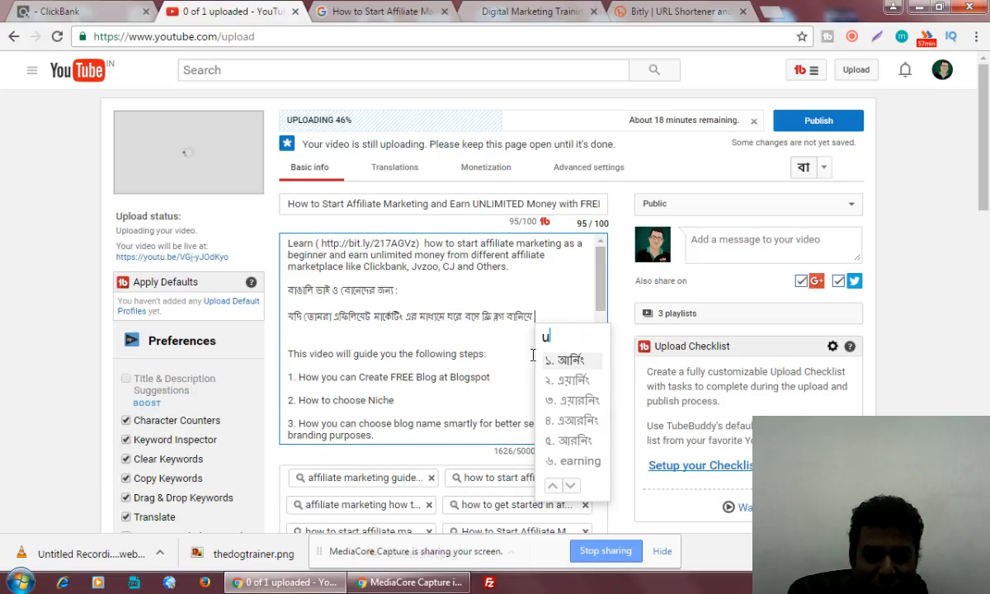
{"action": "type", "text": "parjo"}
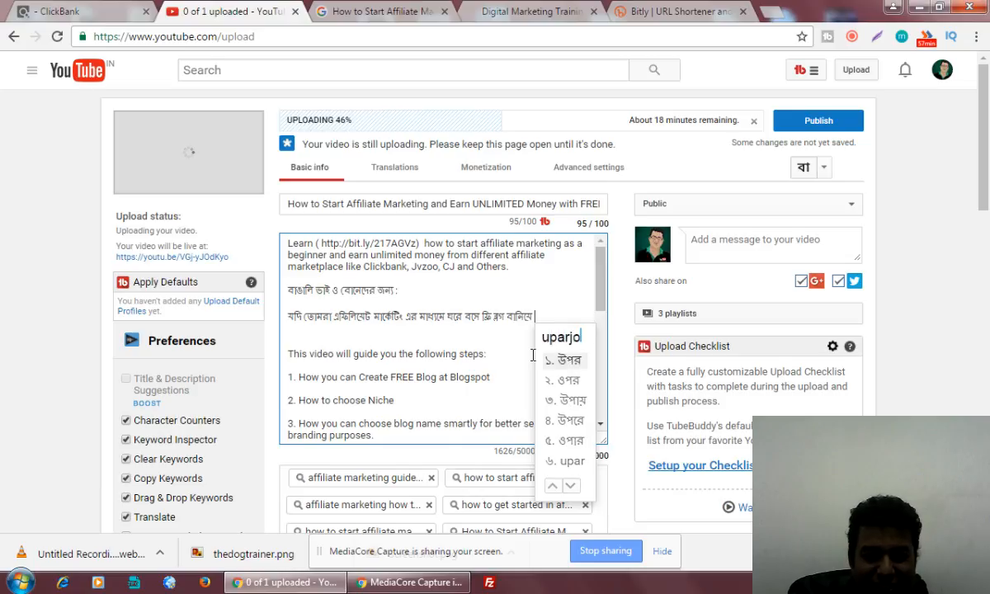
{"action": "type", "text": "n"}
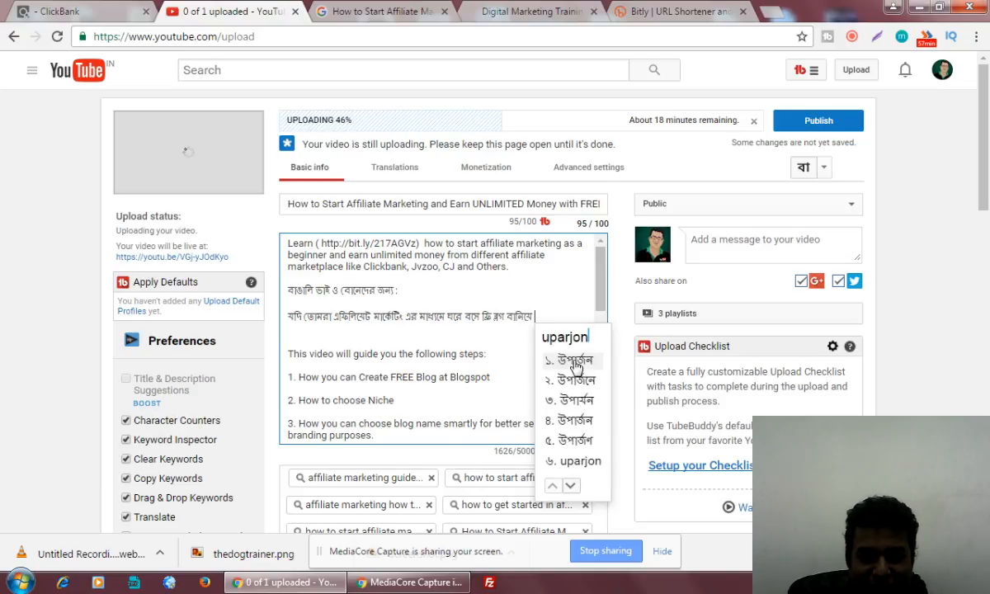
{"action": "left_click", "coordinate": [575, 363]}
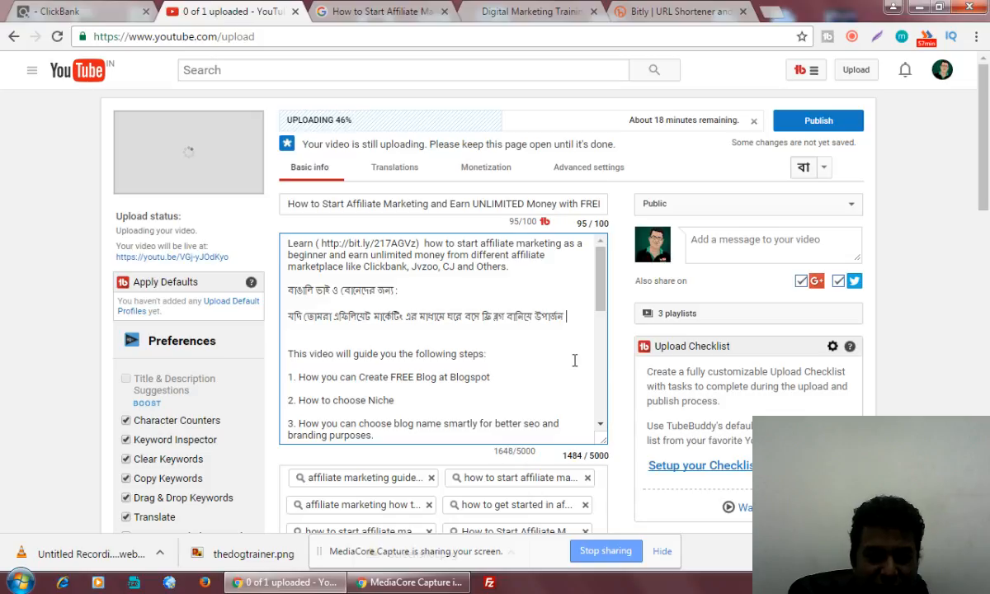
Extend the sentence with 'করতে চাও তাহলে এই ভিডিও … করবে।'.
{"action": "type", "text": "karte"}
{"action": "left_click", "coordinate": [575, 360]}
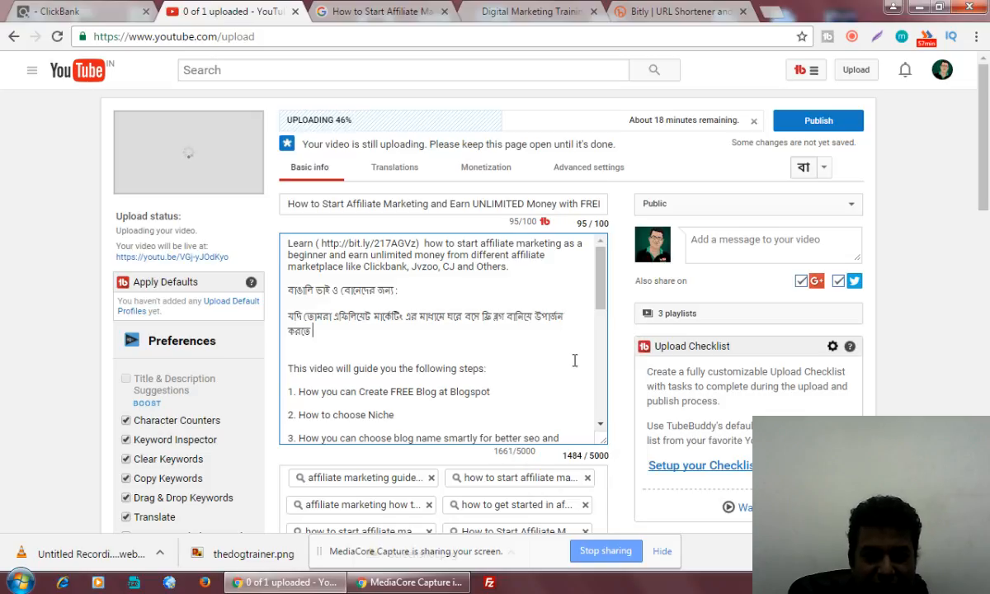
{"action": "type", "text": "chao"}
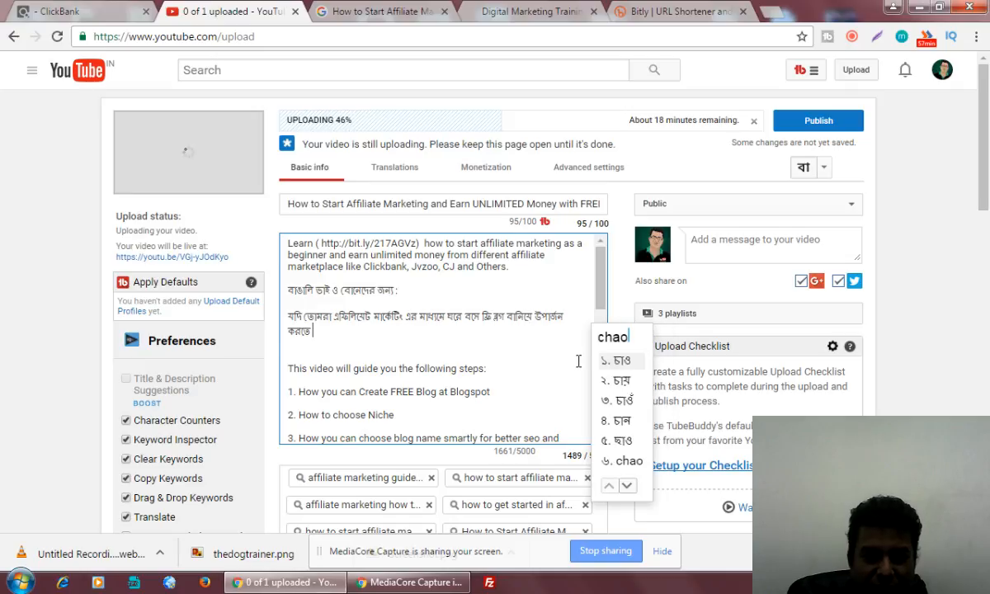
{"action": "left_click", "coordinate": [624, 361]}
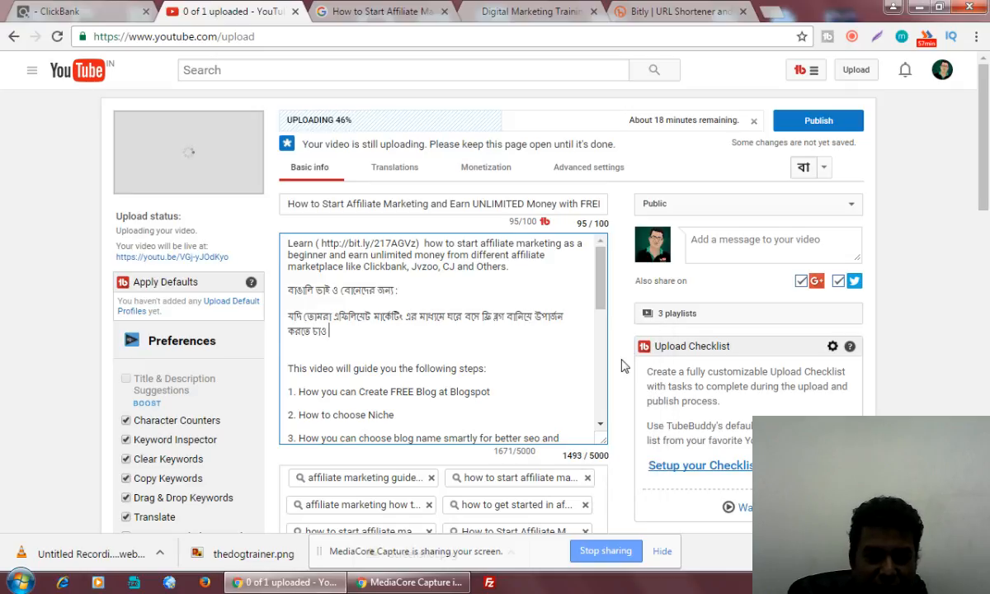
{"action": "type", "text": "tahole "}
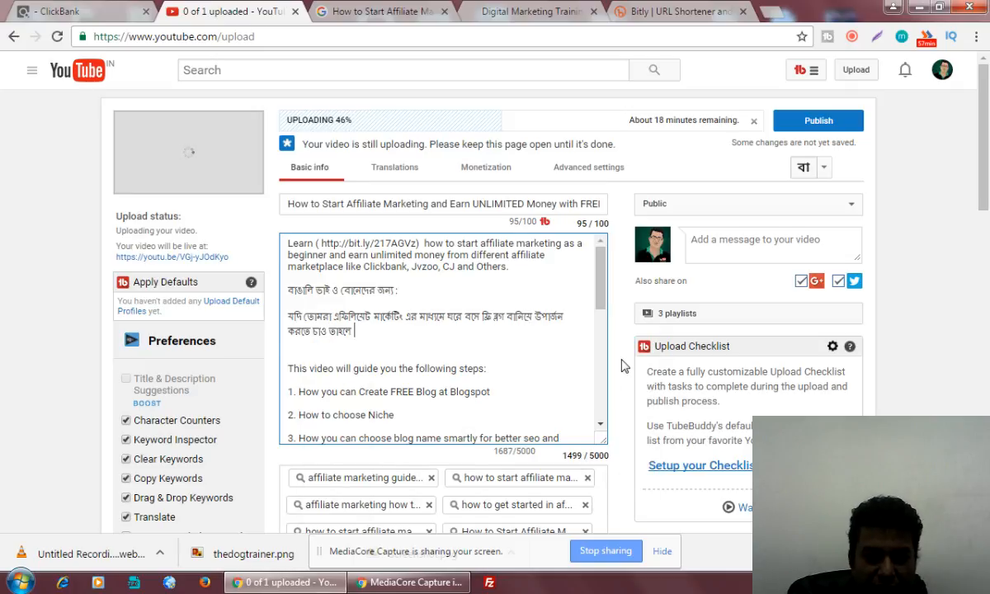
{"action": "type", "text": "ai "}
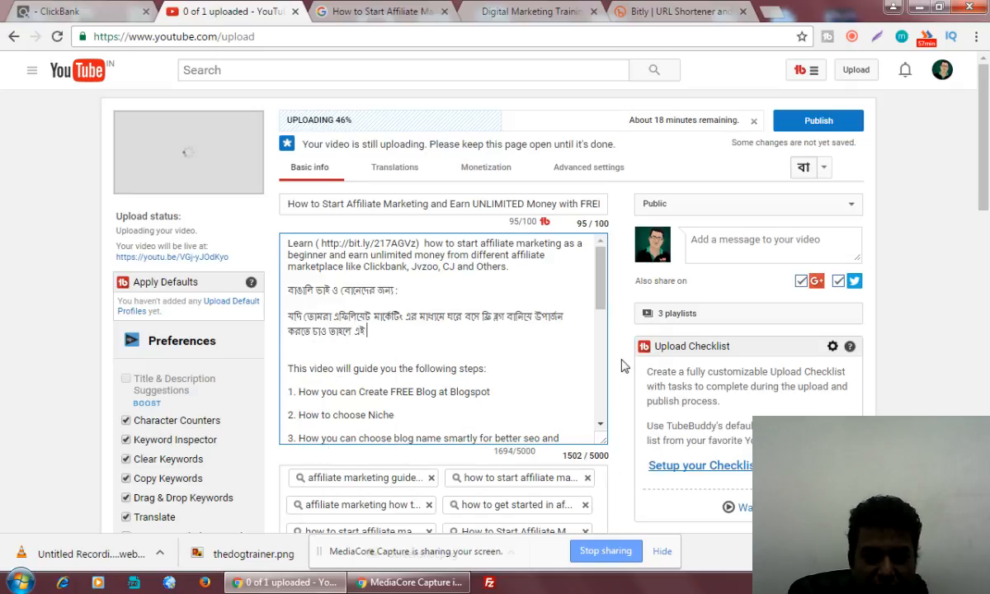
{"action": "type", "text": "video"}
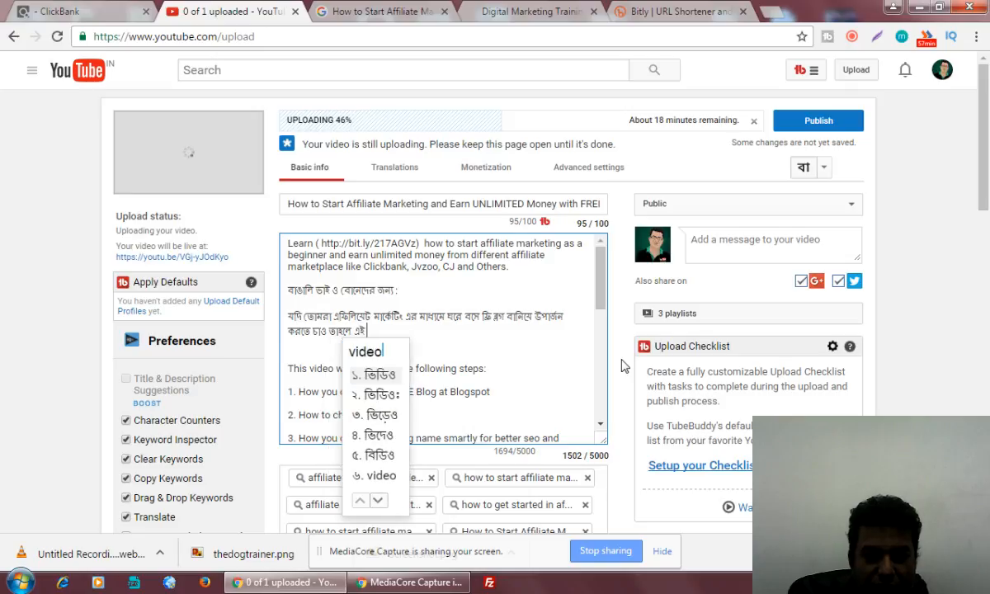
{"action": "type", "text": " ta "}
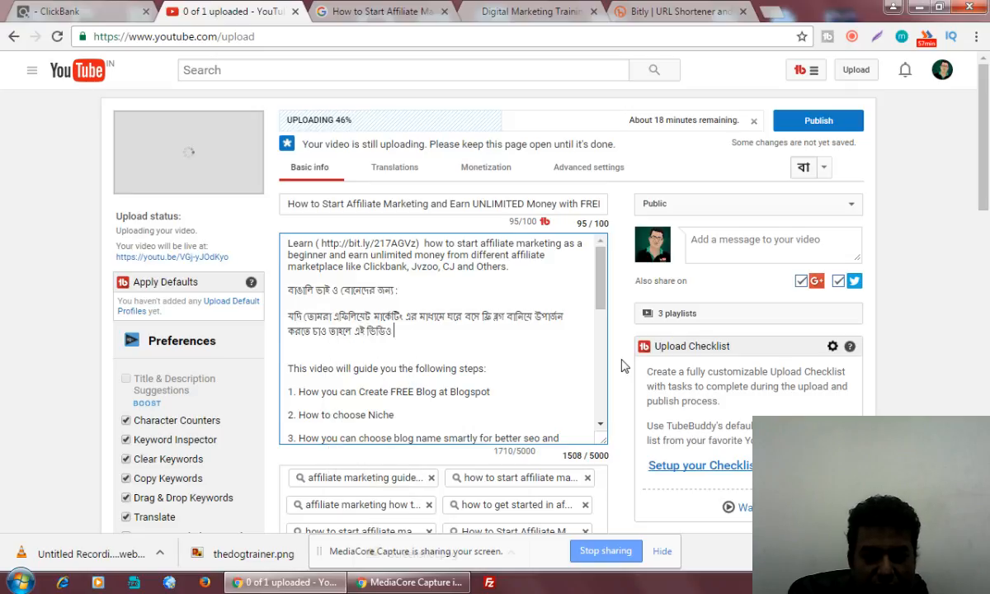
{"action": "type", "text": "tomar "}
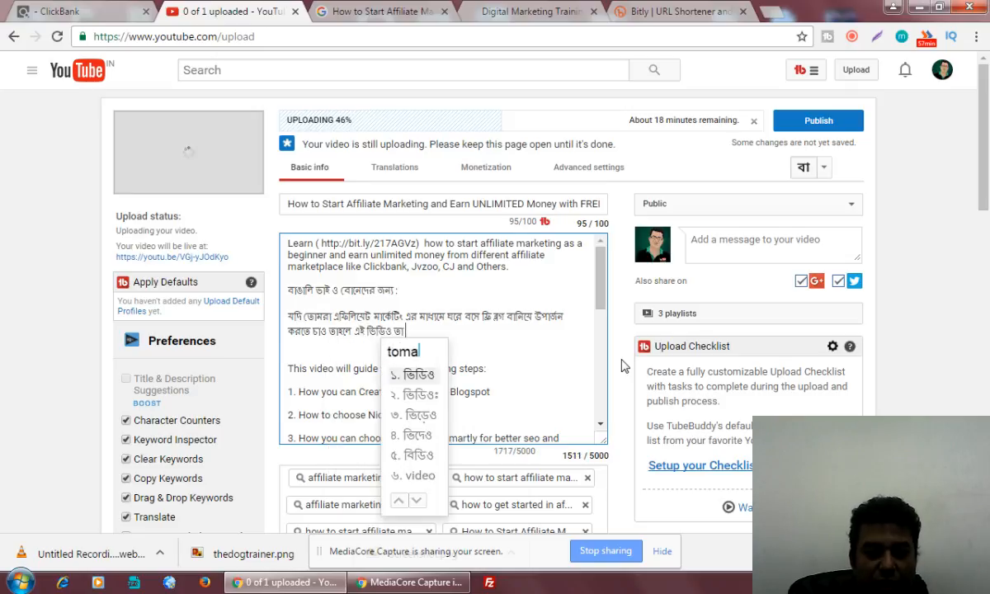
{"action": "type", "text": "help"}
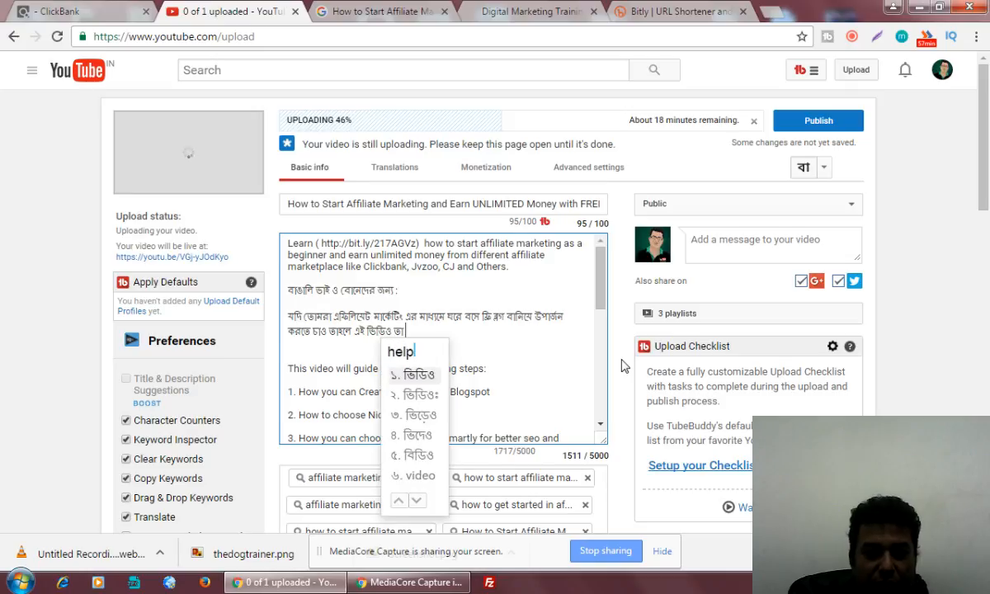
{"action": "key", "text": "BackSpace"}
{"action": "key", "text": "BackSpace"}
{"action": "key", "text": "BackSpace"}
{"action": "key", "text": "BackSpace"}
{"action": "type", "text": "karbhe"}
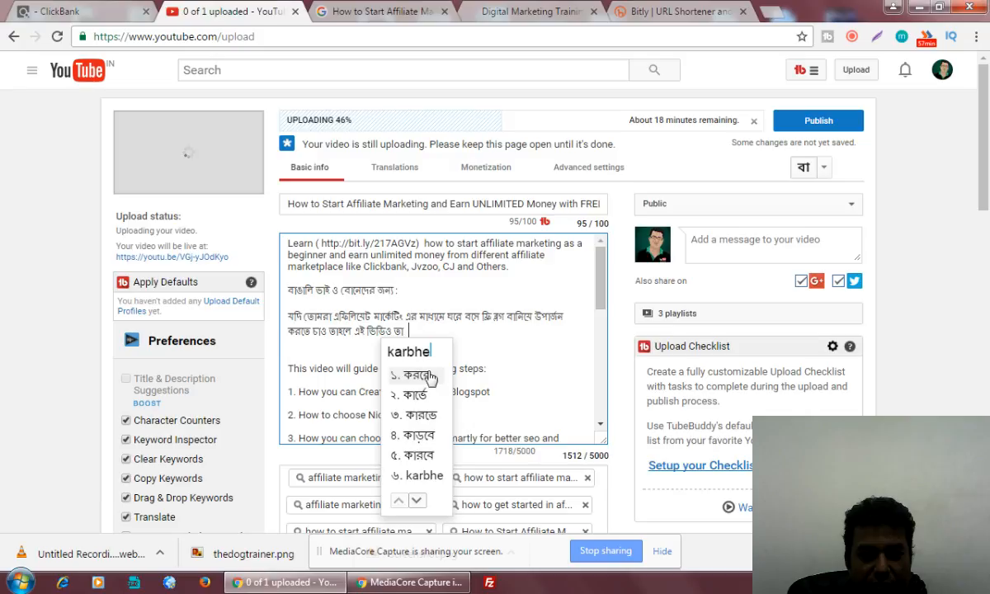
{"action": "left_click", "coordinate": [421, 375]}
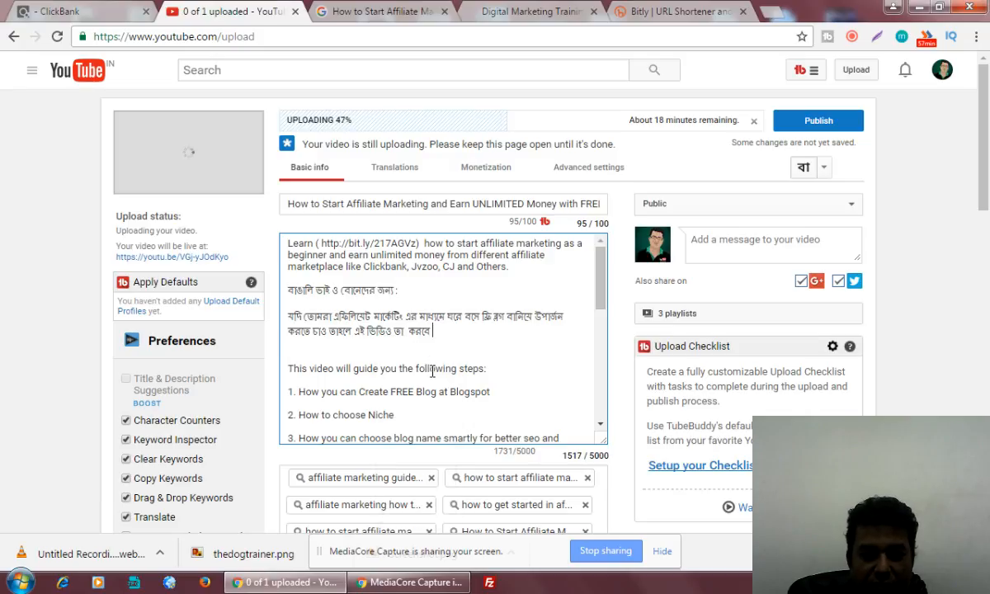
{"action": "type", "text": "।"}
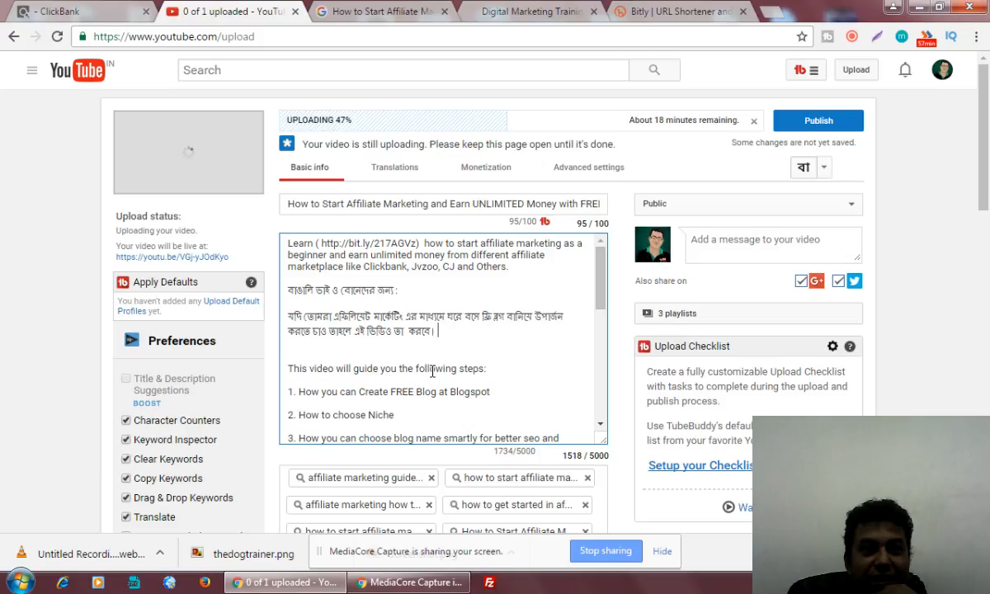
Replace the word before করবে with 'তোমাদের সাহায্য'.
{"action": "left_click", "coordinate": [407, 331]}
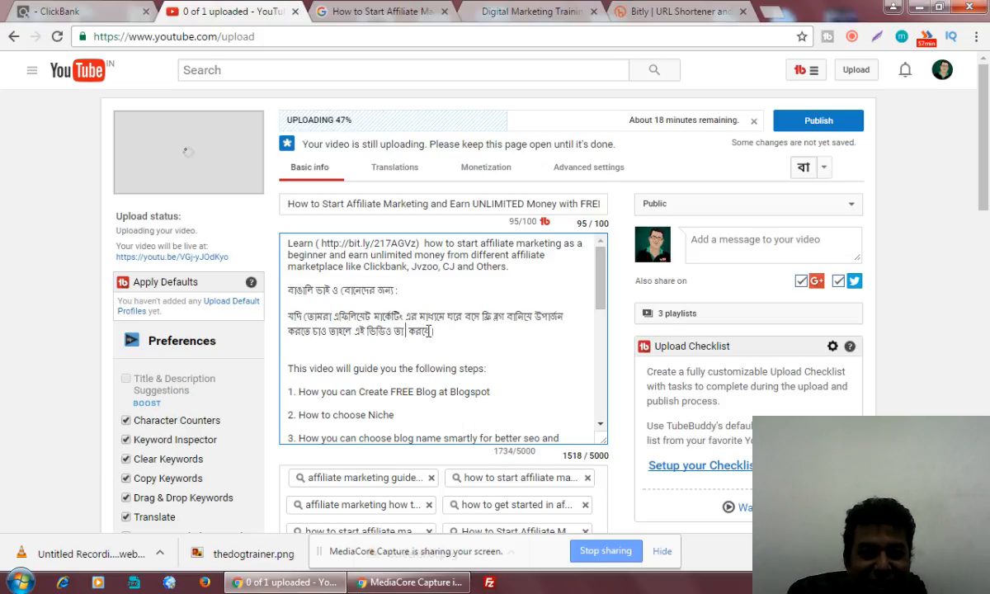
{"action": "key", "text": "BackSpace"}
{"action": "key", "text": "BackSpace"}
{"action": "key", "text": "BackSpace"}
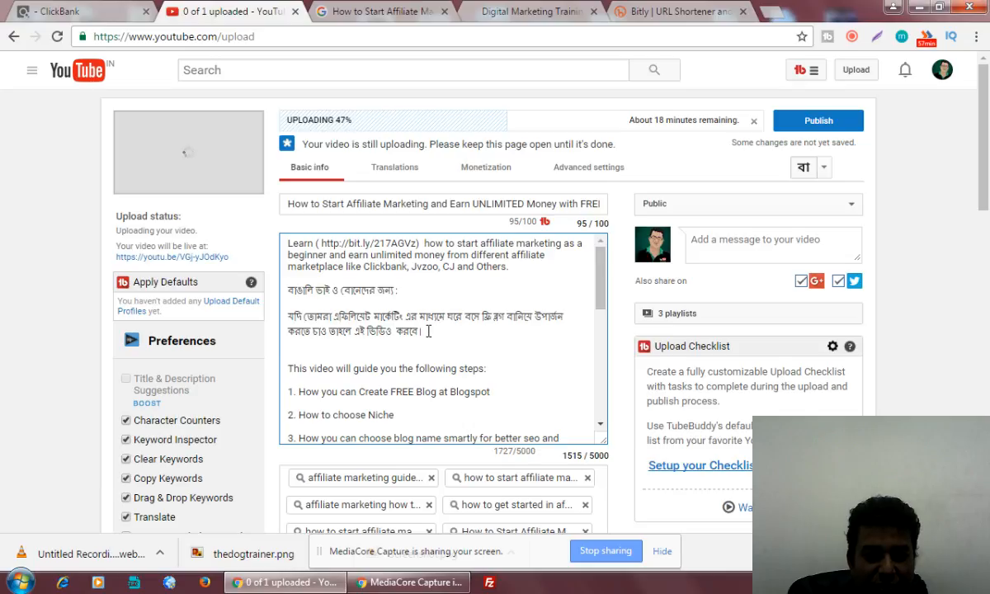
{"action": "type", "text": "tomake"}
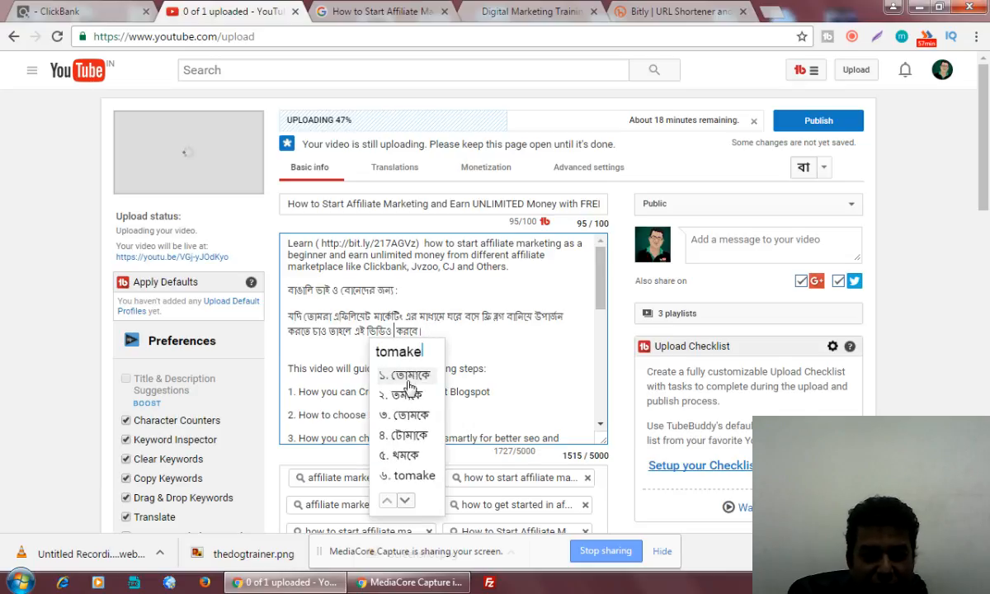
{"action": "left_click", "coordinate": [404, 375]}
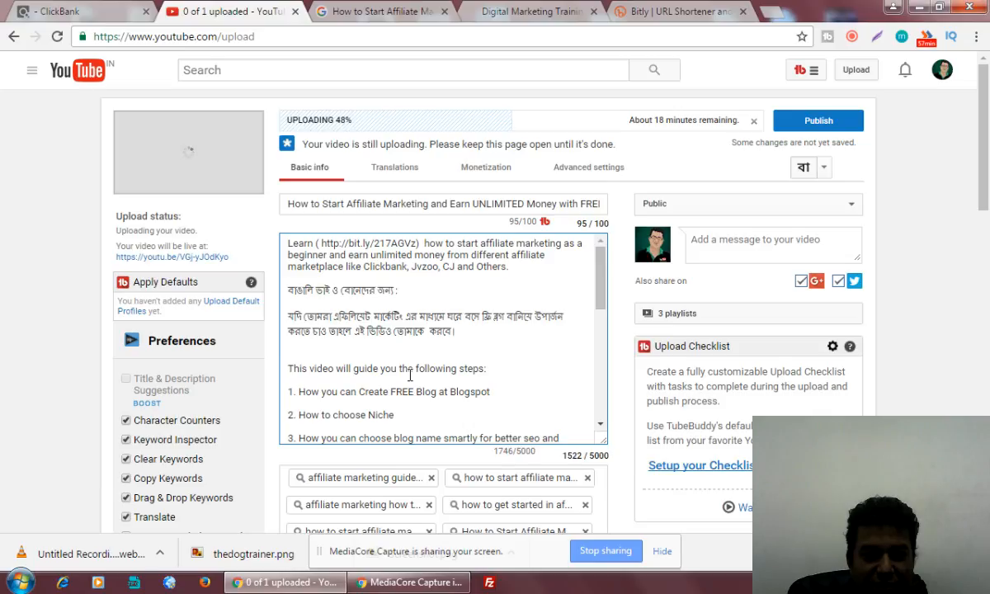
{"action": "key", "text": "BackSpace"}
{"action": "key", "text": "BackSpace"}
{"action": "key", "text": "BackSpace"}
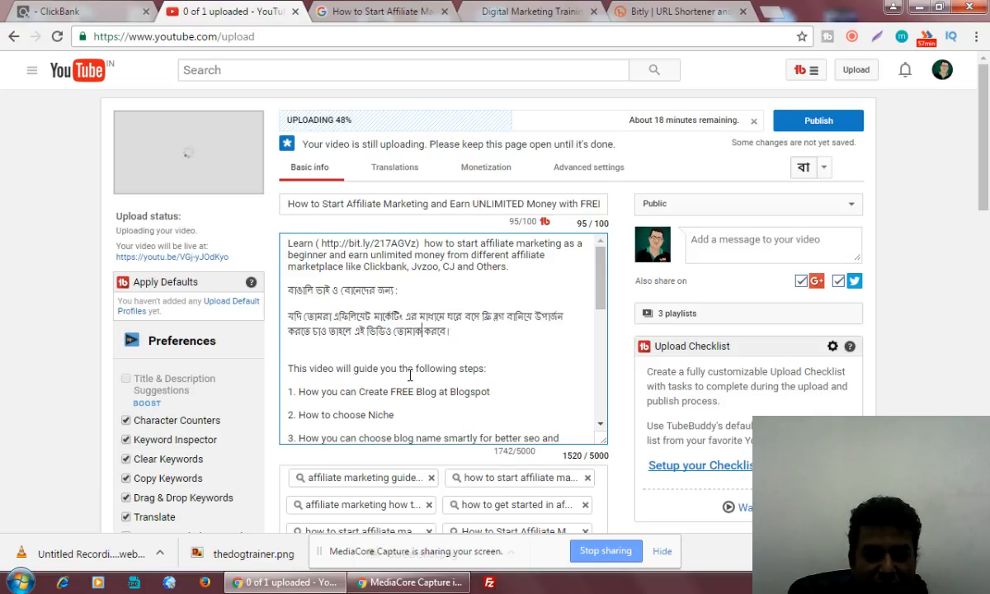
{"action": "key", "text": "BackSpace"}
{"action": "key", "text": "BackSpace"}
{"action": "key", "text": "BackSpace"}
{"action": "key", "text": "BackSpace"}
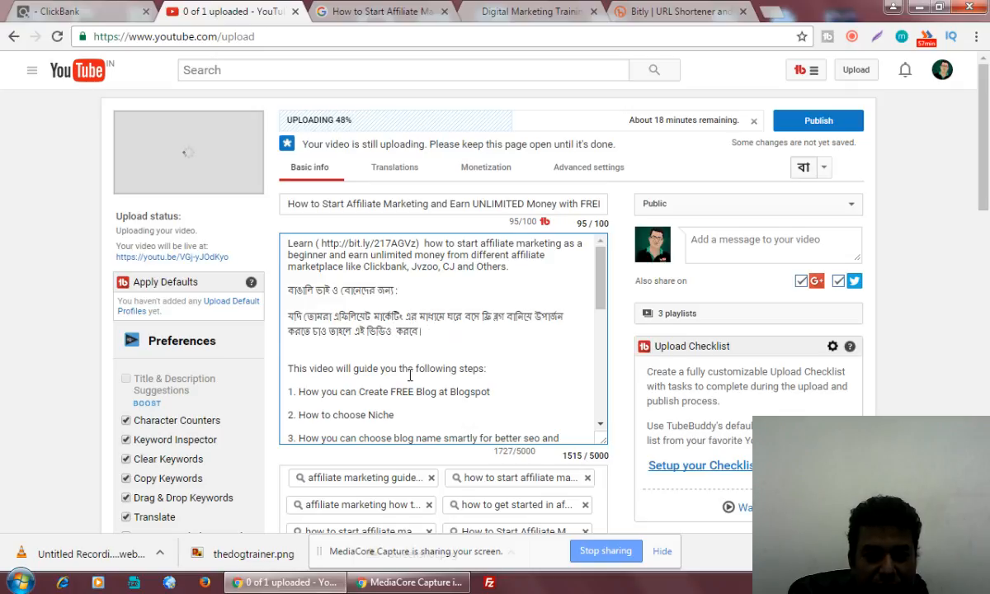
{"action": "type", "text": "tomader "}
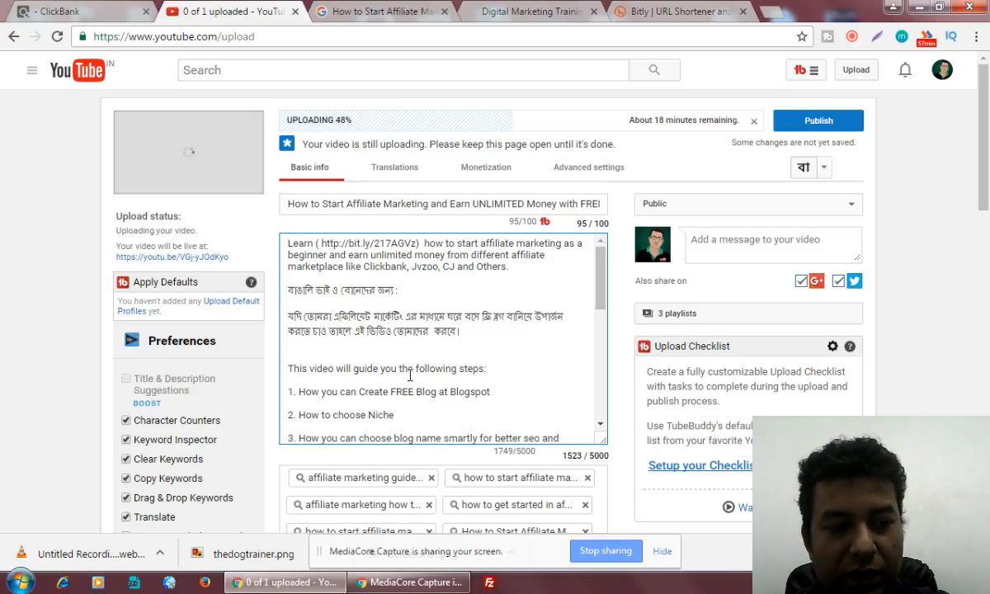
{"action": "type", "text": "s"}
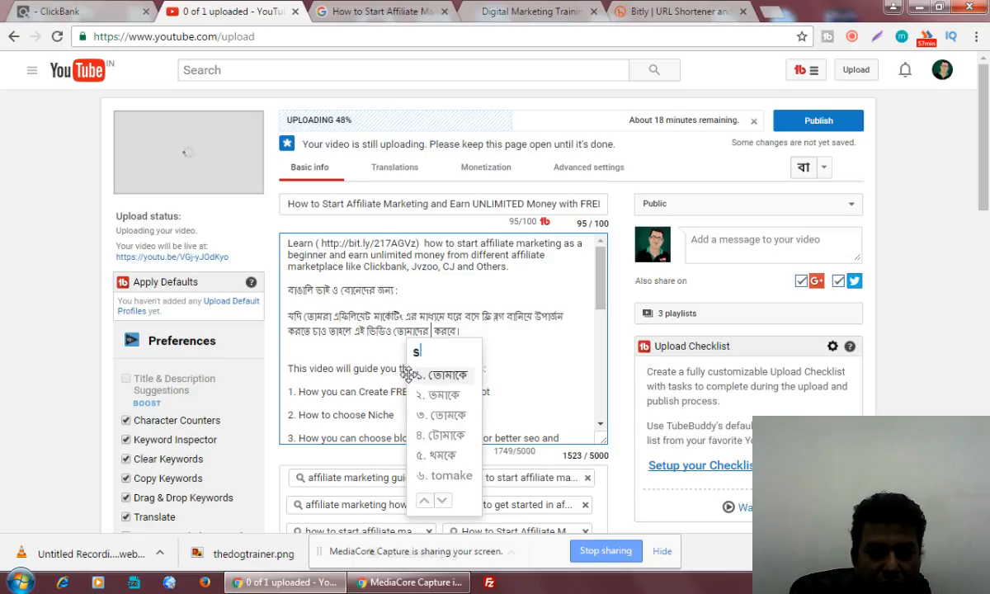
{"action": "type", "text": "hajyo"}
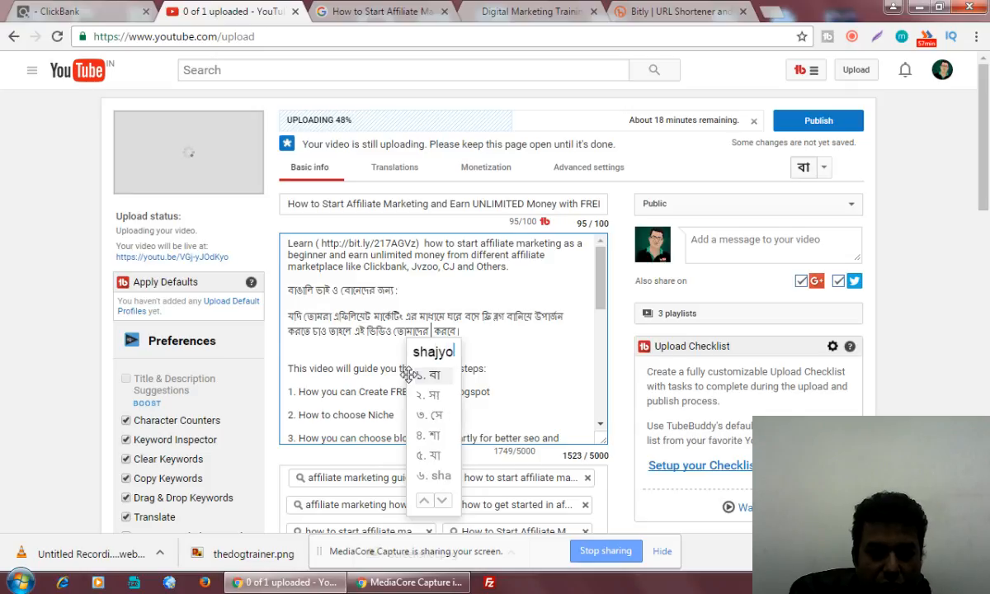
{"action": "left_click", "coordinate": [408, 374]}
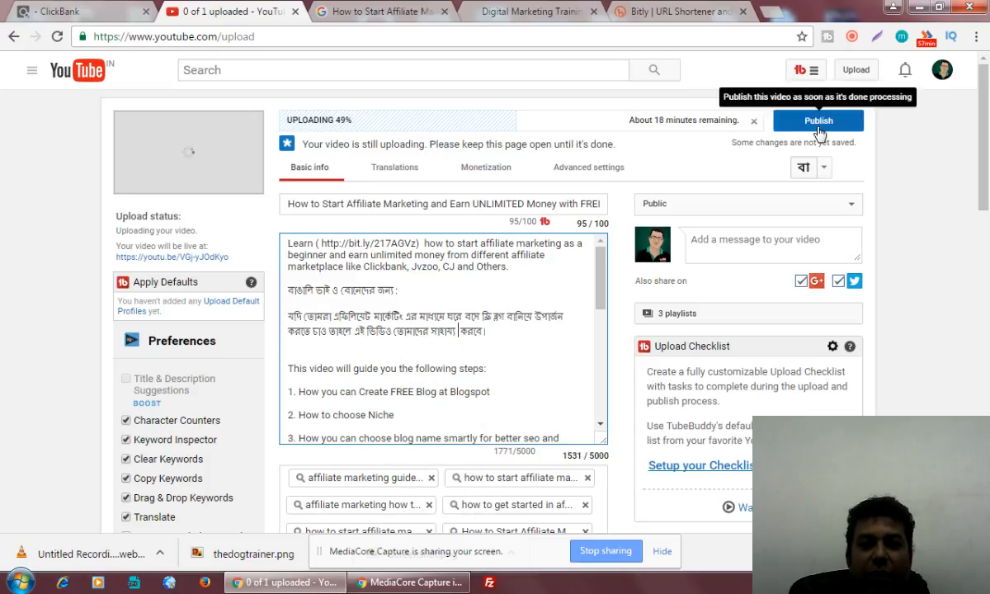
Minimize Chrome to reveal the desktop of image files.
{"action": "scroll", "coordinate": [635, 410], "scroll_direction": "down", "scroll_amount": 2}
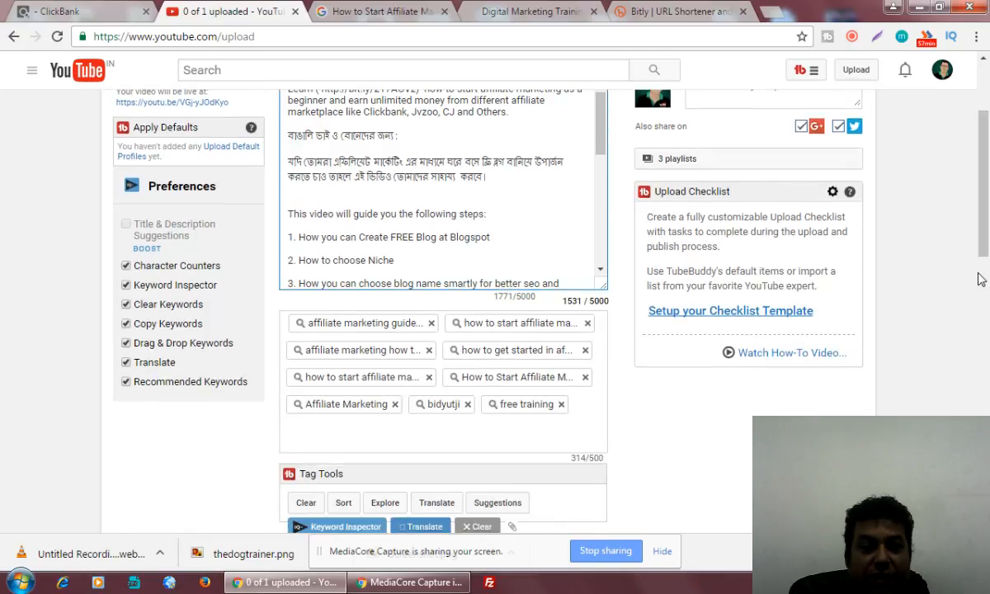
{"action": "scroll", "coordinate": [635, 410], "scroll_direction": "down", "scroll_amount": 2}
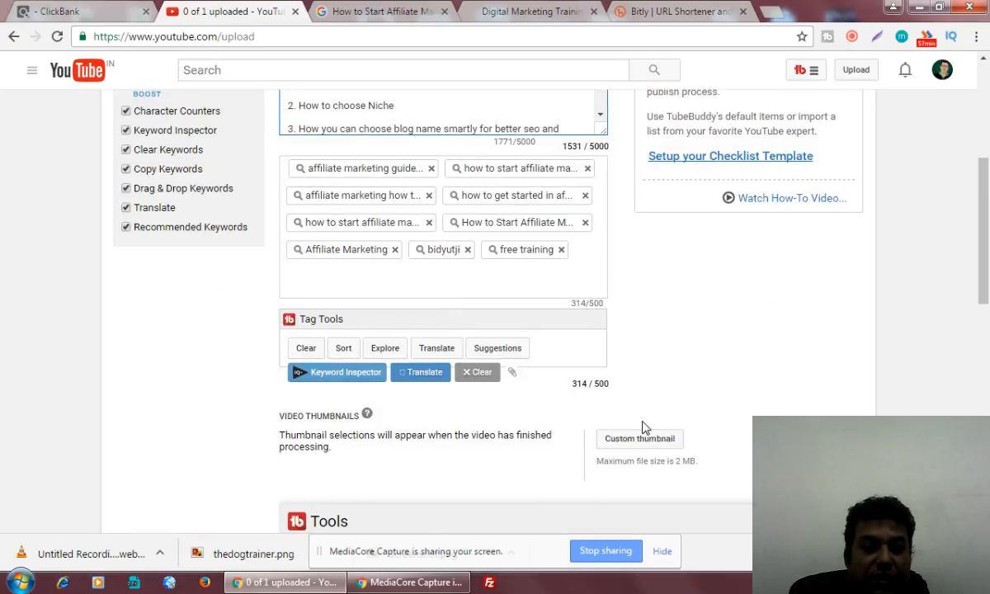
{"action": "scroll", "coordinate": [885, 377], "scroll_direction": "up", "scroll_amount": 4}
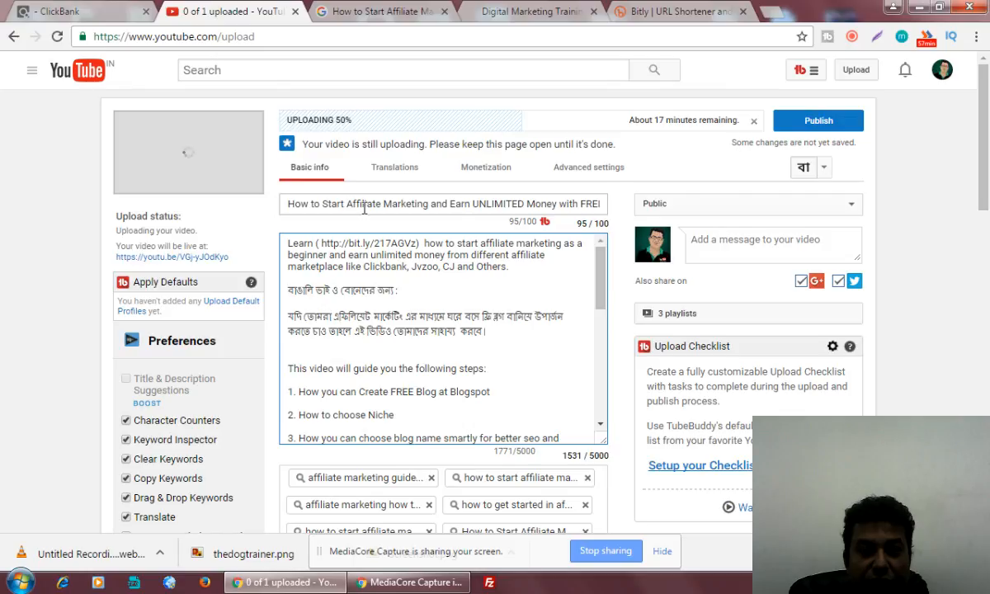
{"action": "left_click_drag", "start_coordinate": [322, 205], "coordinate": [607, 207]}
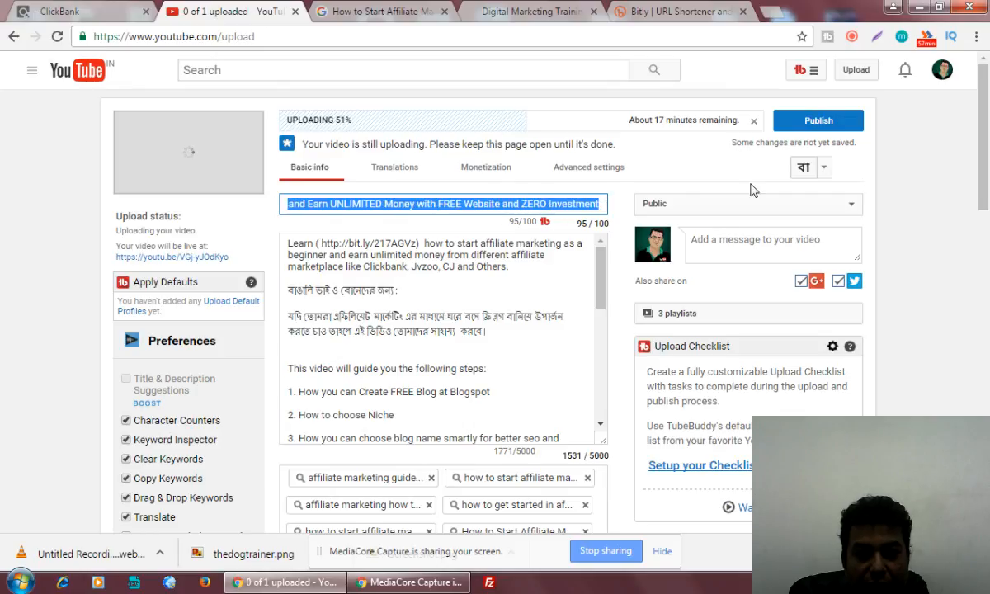
{"action": "left_click", "coordinate": [919, 7]}
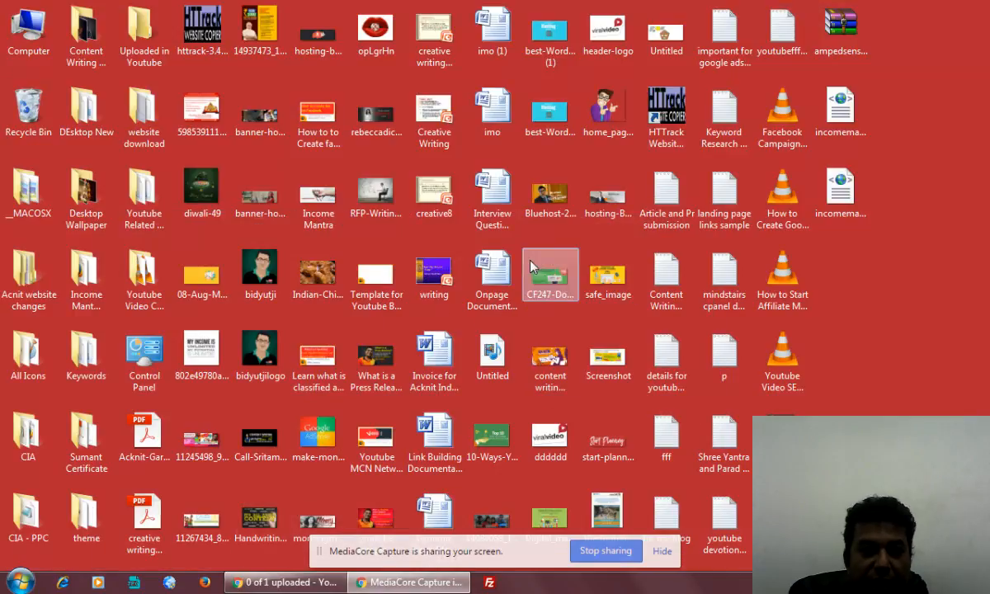
{"action": "right_click", "coordinate": [370, 365]}
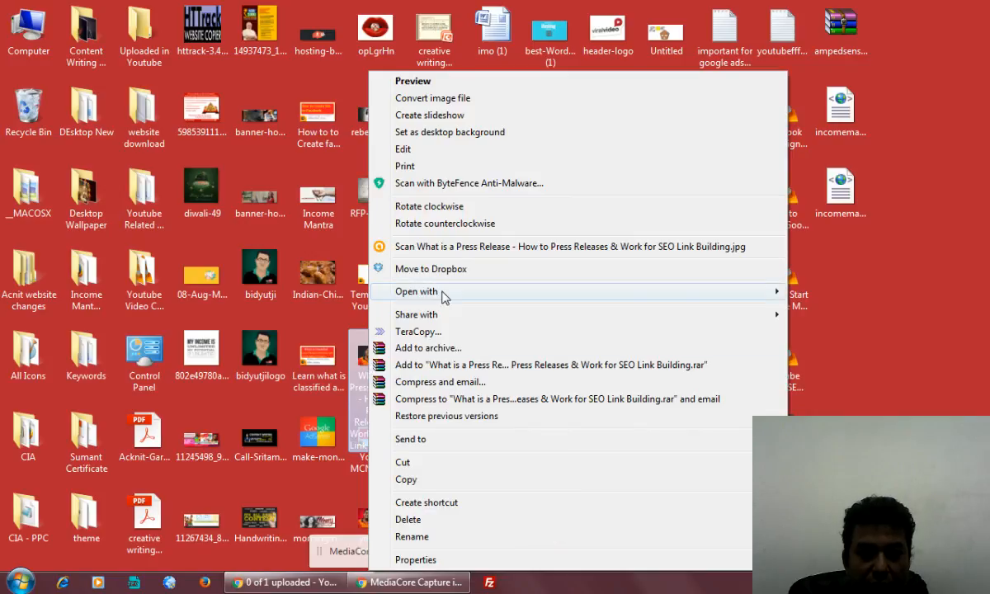
{"action": "mouse_move", "coordinate": [444, 293]}
{"action": "left_click", "coordinate": [763, 338]}
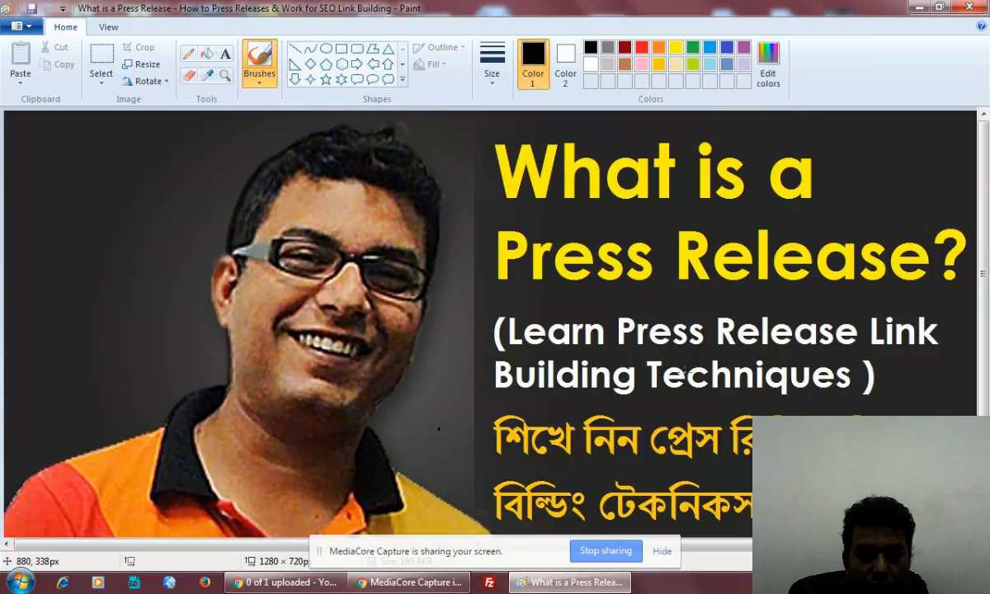
{"action": "scroll", "coordinate": [681, 373], "scroll_direction": "down", "scroll_amount": 3}
{"action": "scroll", "coordinate": [678, 379], "scroll_direction": "up", "scroll_amount": 3}
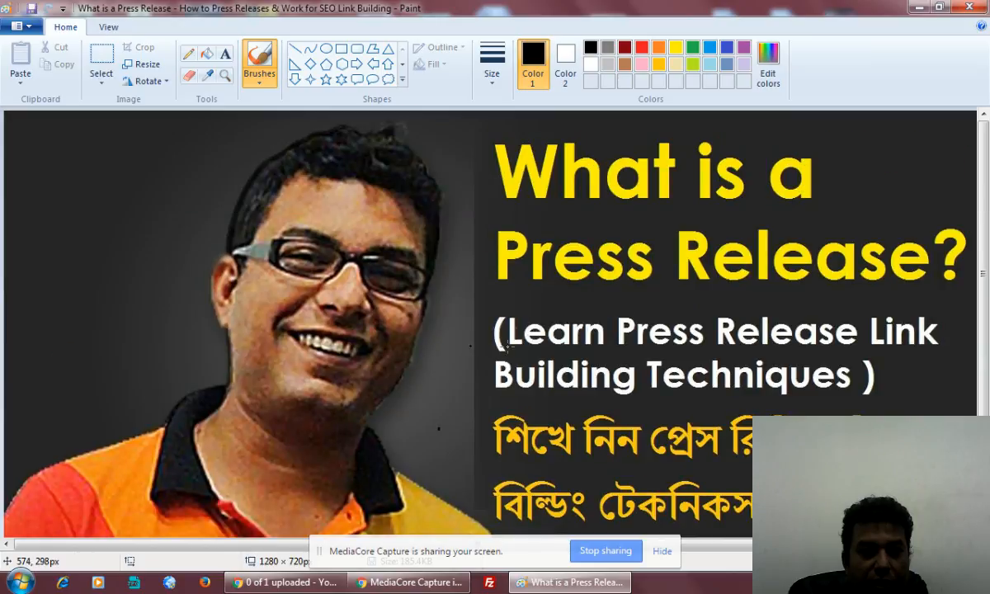
{"action": "left_click", "coordinate": [101, 70]}
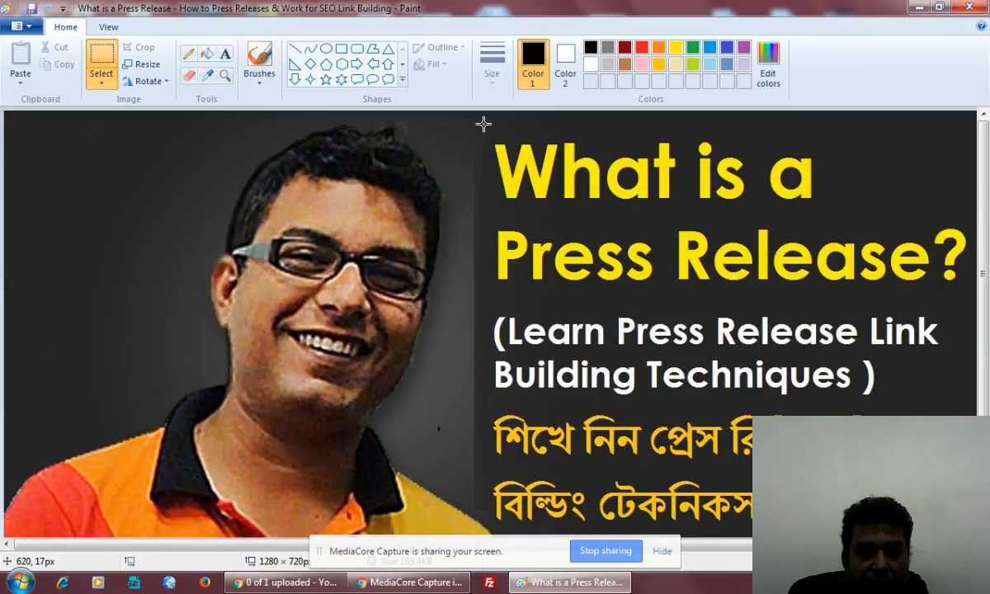
{"action": "left_click_drag", "start_coordinate": [484, 124], "coordinate": [953, 131]}
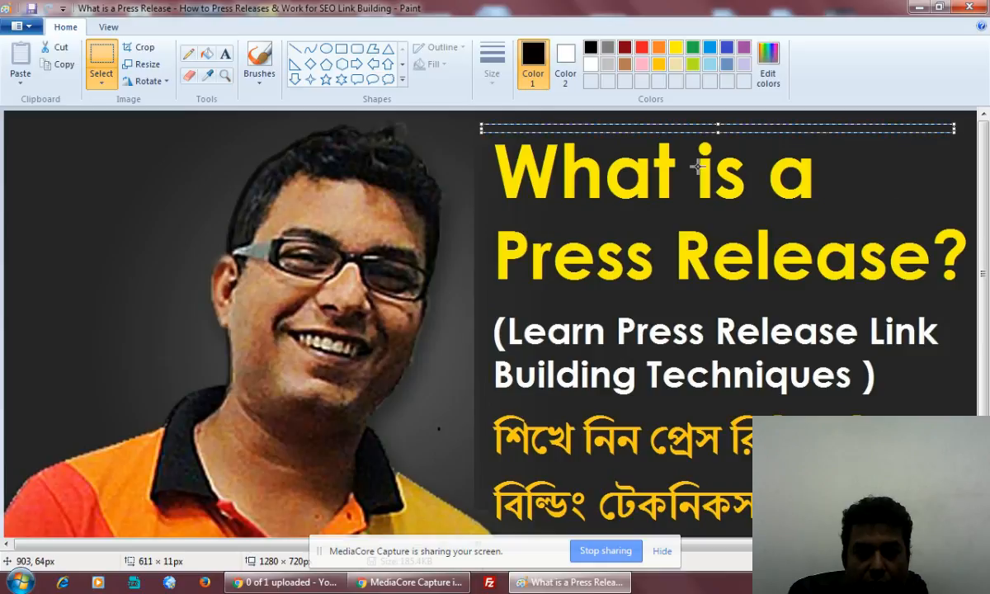
{"action": "left_click_drag", "start_coordinate": [719, 132], "coordinate": [718, 520]}
{"action": "left_click", "coordinate": [970, 7]}
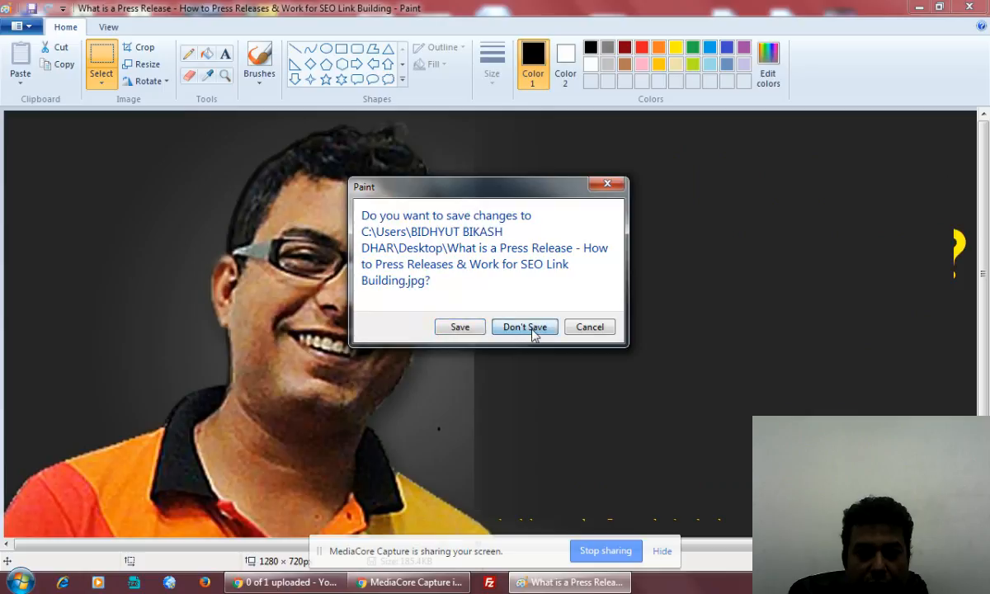
{"action": "left_click", "coordinate": [525, 326]}
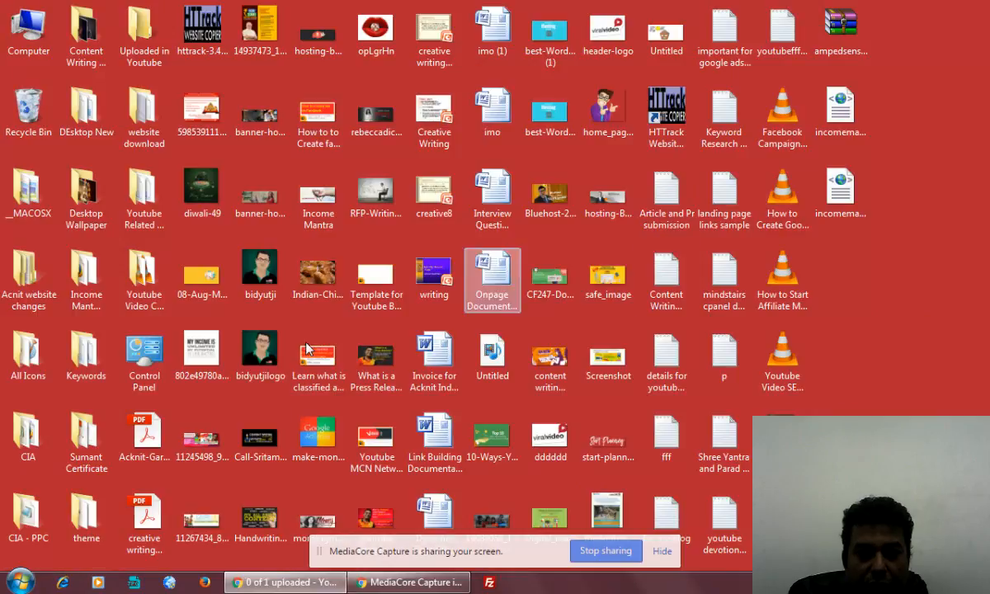
Open youtube template pics2.jpg in Paint.
{"action": "right_click", "coordinate": [371, 520]}
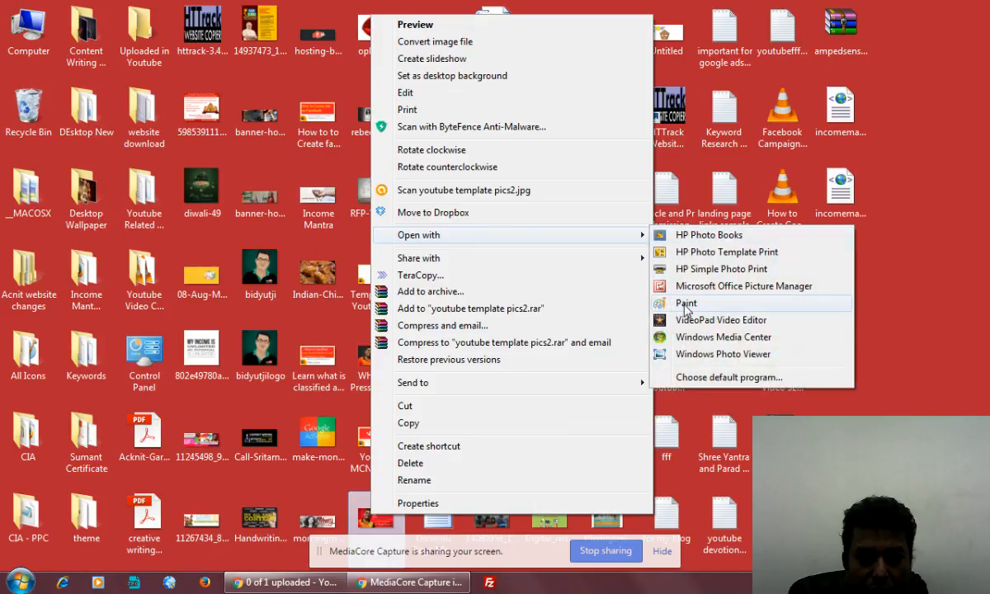
{"action": "left_click", "coordinate": [698, 293]}
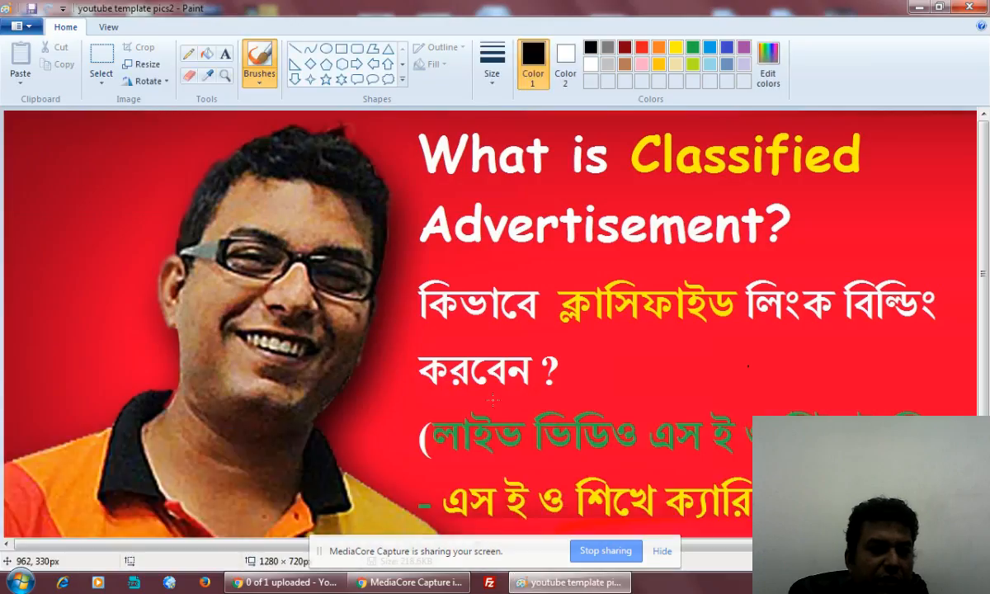
{"action": "scroll", "coordinate": [820, 392], "scroll_direction": "down", "scroll_amount": 3}
{"action": "scroll", "coordinate": [771, 369], "scroll_direction": "up", "scroll_amount": 3}
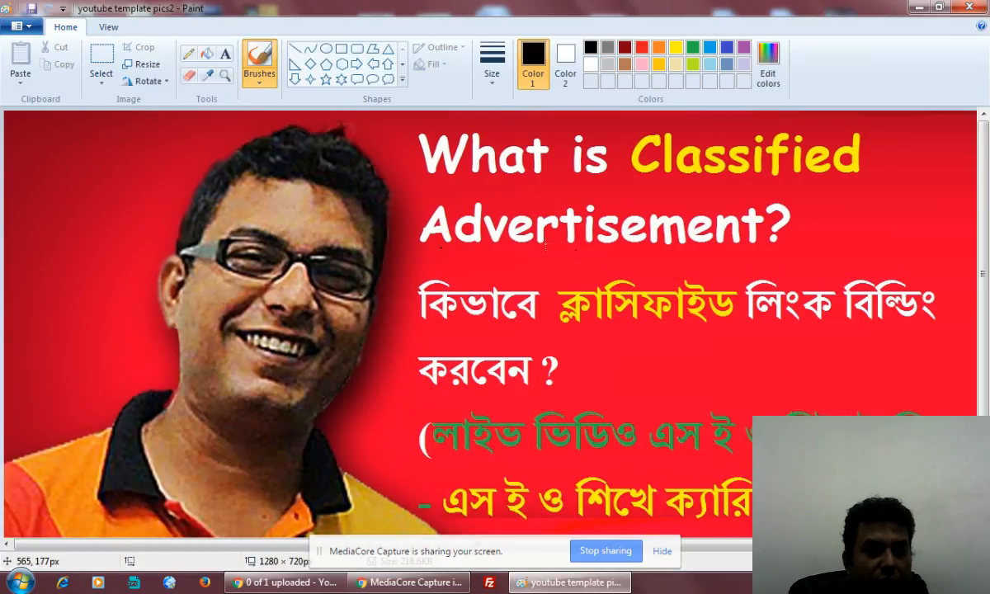
Stretch a thin red background strip down over the headline text.
{"action": "left_click", "coordinate": [94, 66]}
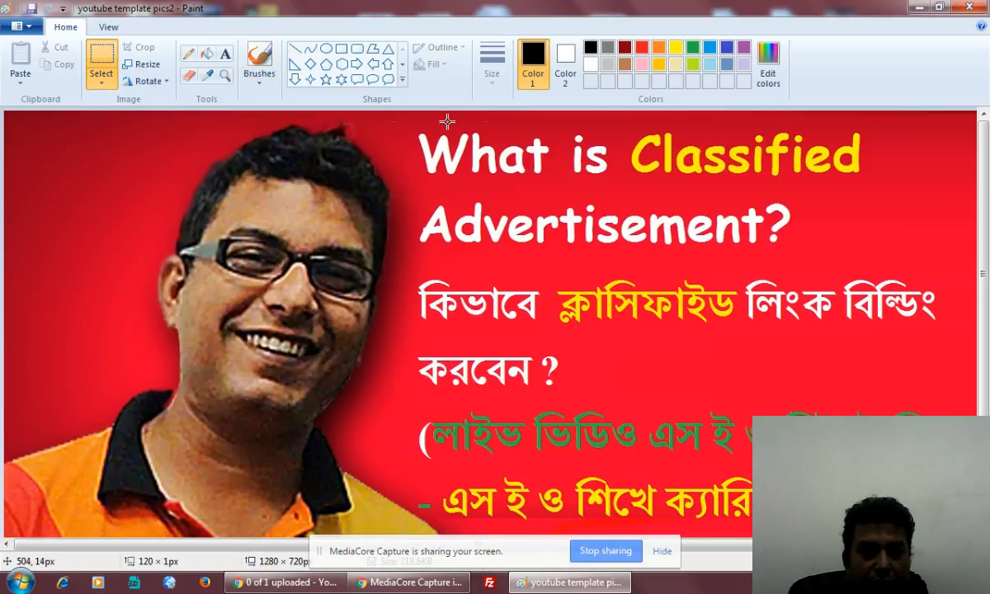
{"action": "mouse_move", "coordinate": [395, 121]}
{"action": "left_mouse_down"}
{"action": "mouse_move", "coordinate": [881, 100]}
{"action": "mouse_move", "coordinate": [898, 120]}
{"action": "mouse_move", "coordinate": [962, 127]}
{"action": "left_mouse_up"}
{"action": "left_click_drag", "start_coordinate": [681, 128], "coordinate": [679, 471]}
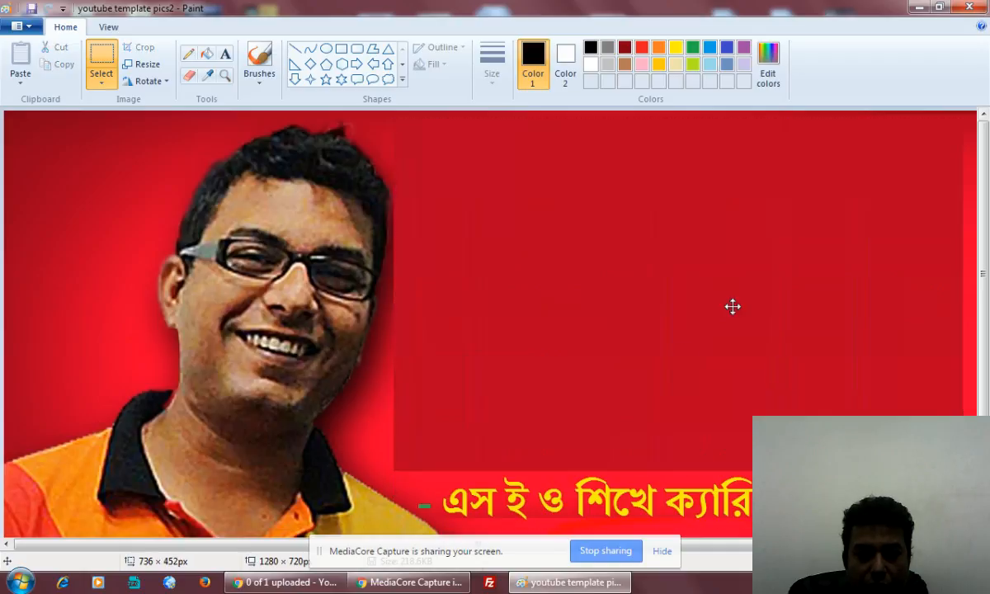
{"action": "left_click", "coordinate": [388, 408]}
Cover the remaining green letter with another stretched red background strip.
{"action": "scroll", "coordinate": [437, 433], "scroll_direction": "down", "scroll_amount": 3}
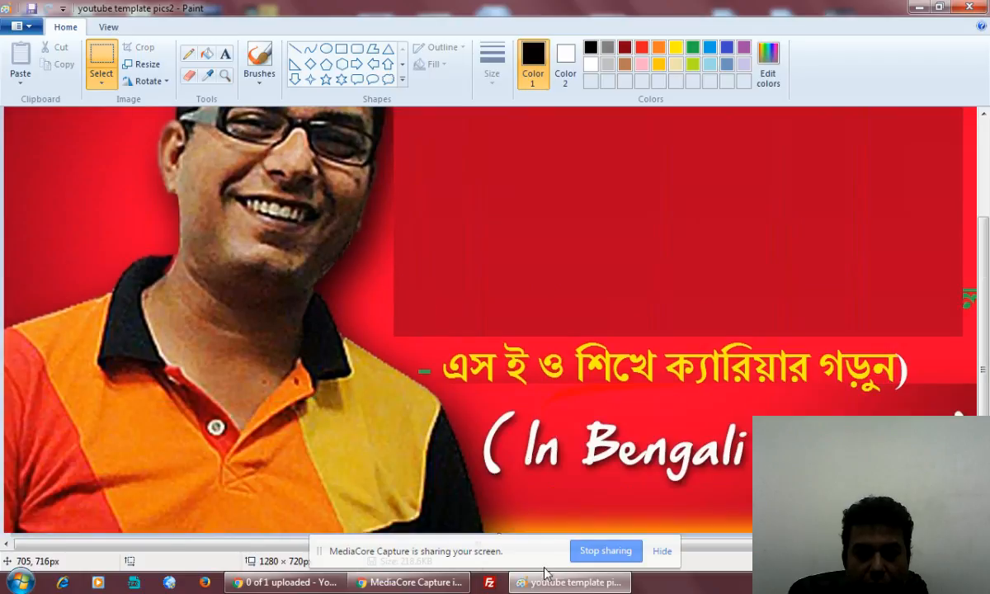
{"action": "left_click", "coordinate": [108, 28]}
{"action": "left_click", "coordinate": [19, 74]}
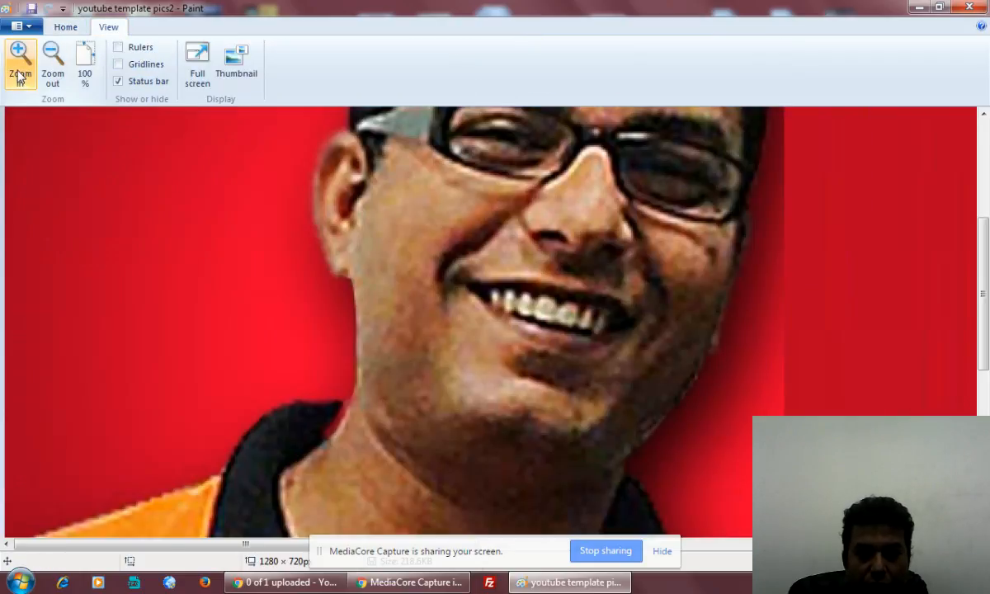
{"action": "left_click", "coordinate": [52, 66]}
{"action": "left_click", "coordinate": [52, 66]}
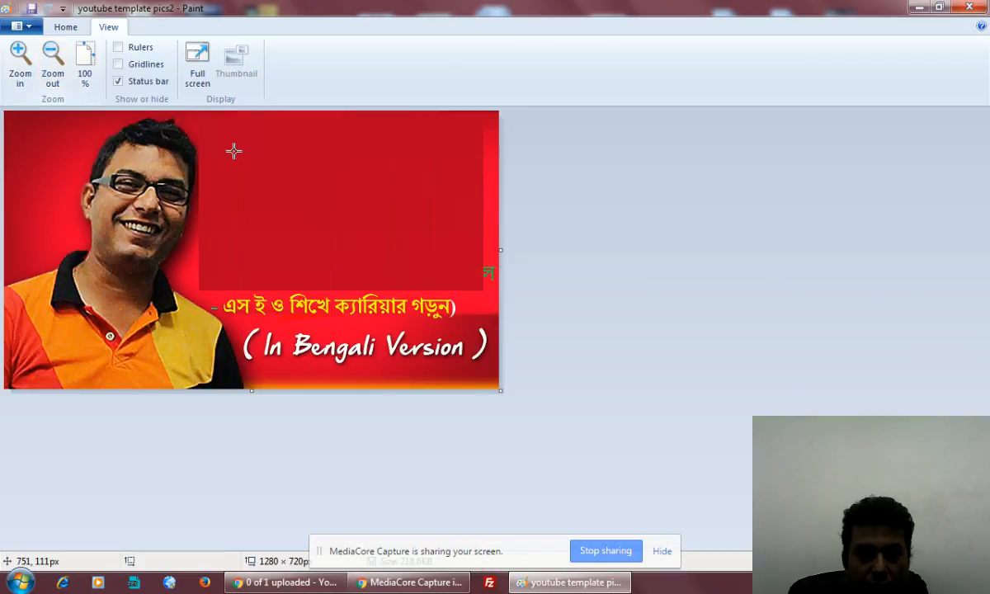
{"action": "left_click", "coordinate": [65, 28]}
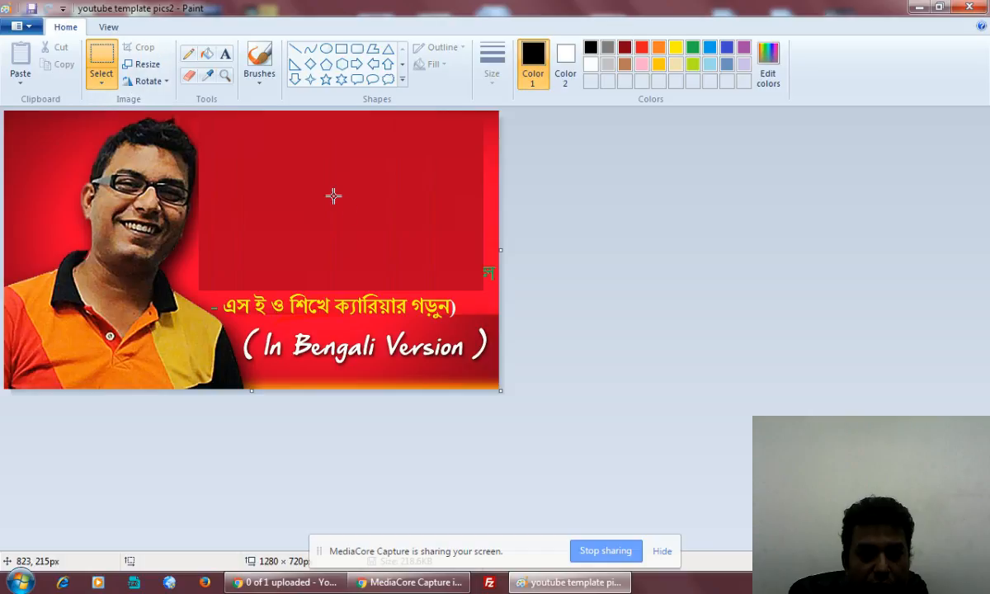
{"action": "left_click_drag", "start_coordinate": [309, 153], "coordinate": [410, 243]}
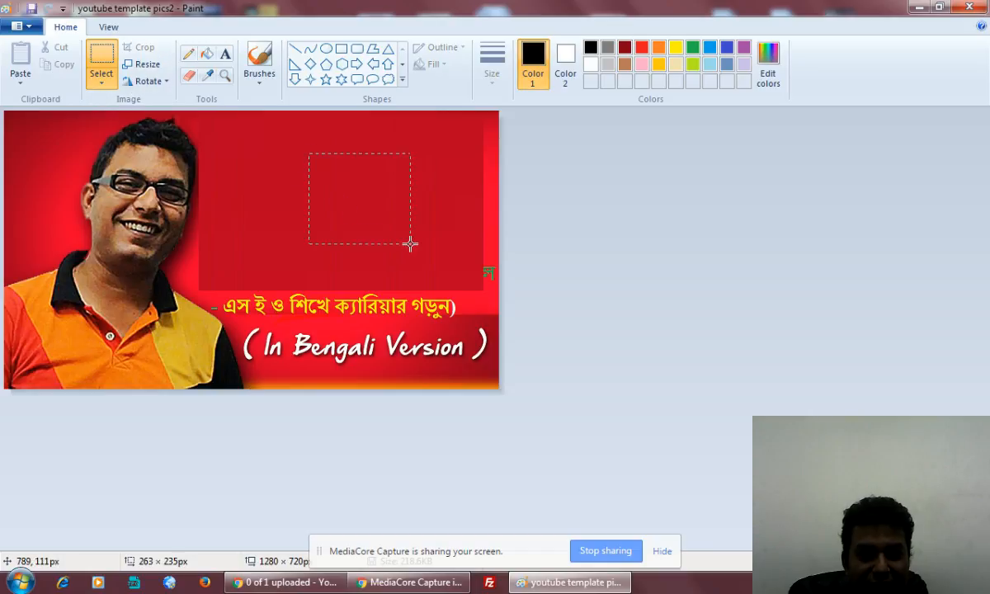
{"action": "left_click", "coordinate": [474, 170]}
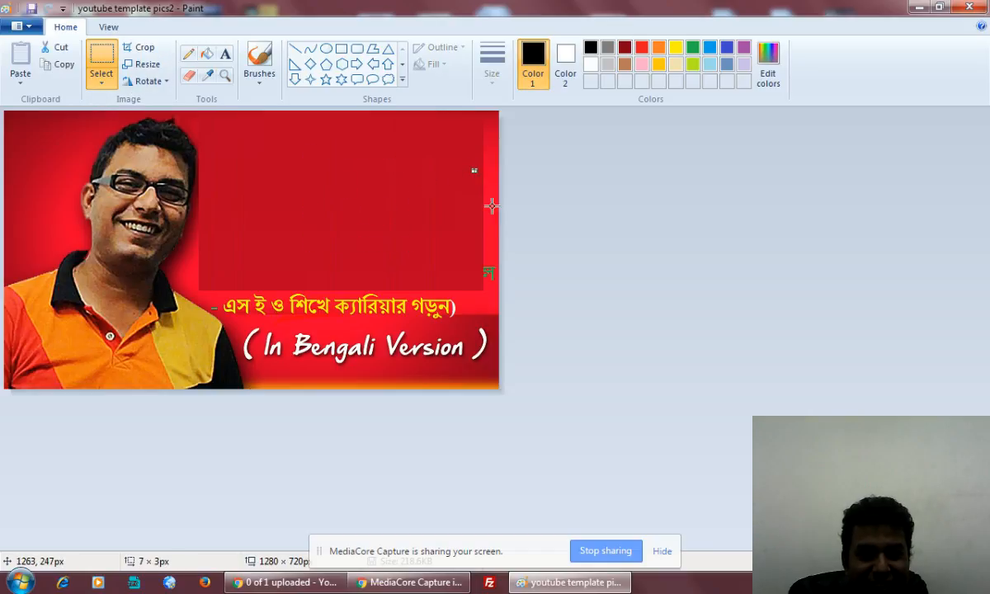
{"action": "left_click_drag", "start_coordinate": [220, 116], "coordinate": [275, 285]}
{"action": "left_click_drag", "start_coordinate": [274, 202], "coordinate": [530, 254]}
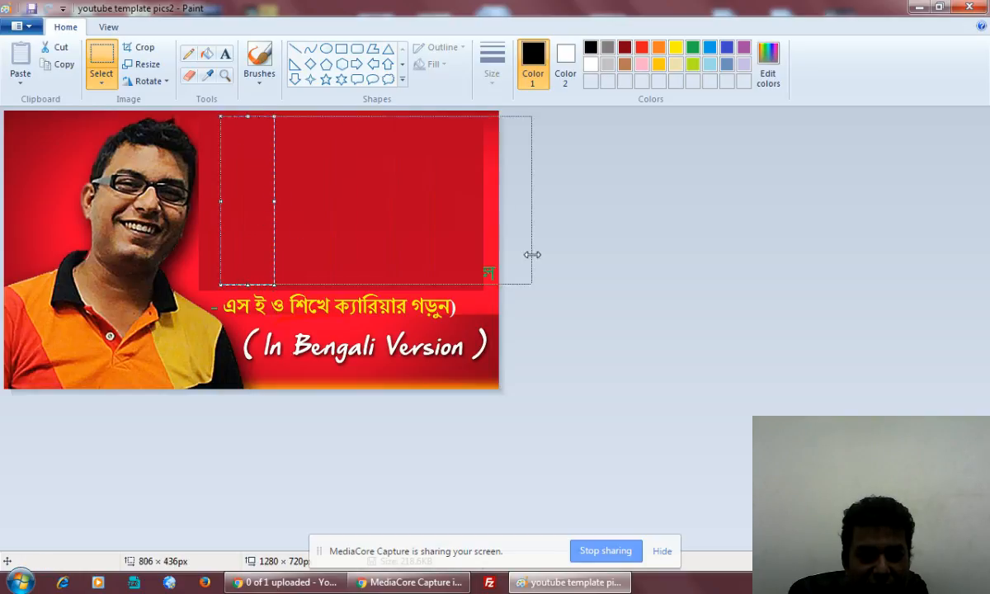
{"action": "left_click", "coordinate": [629, 300]}
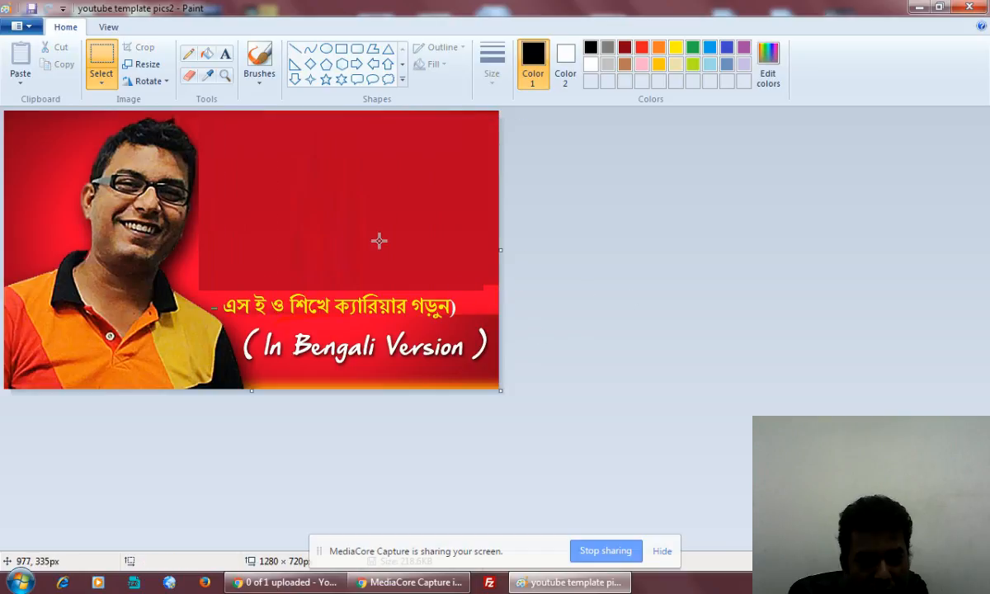
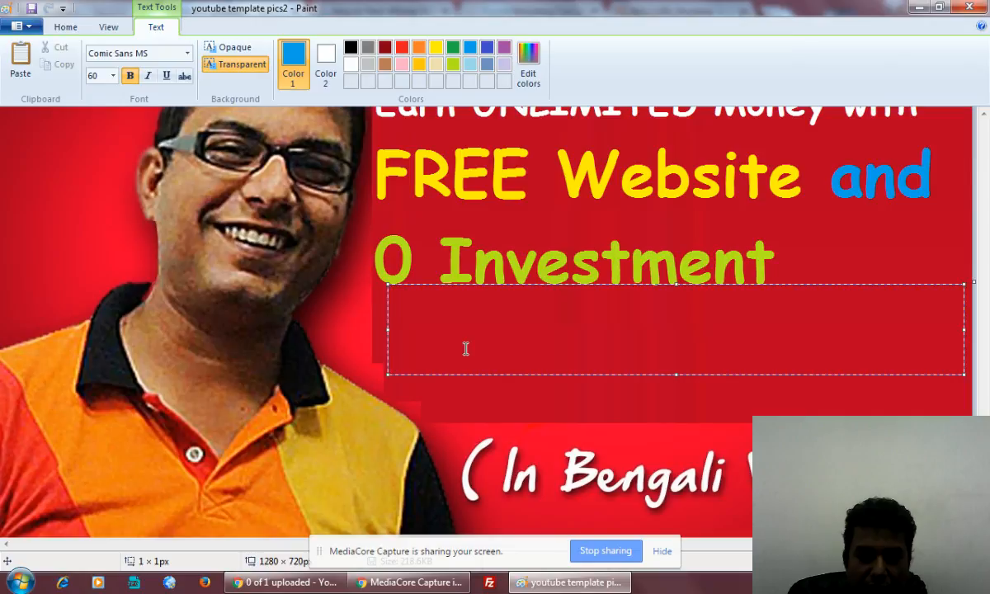
Paste the Bengali sentence, set it to 28 point, and widen the text box.
{"action": "key", "text": "ctrl+v"}
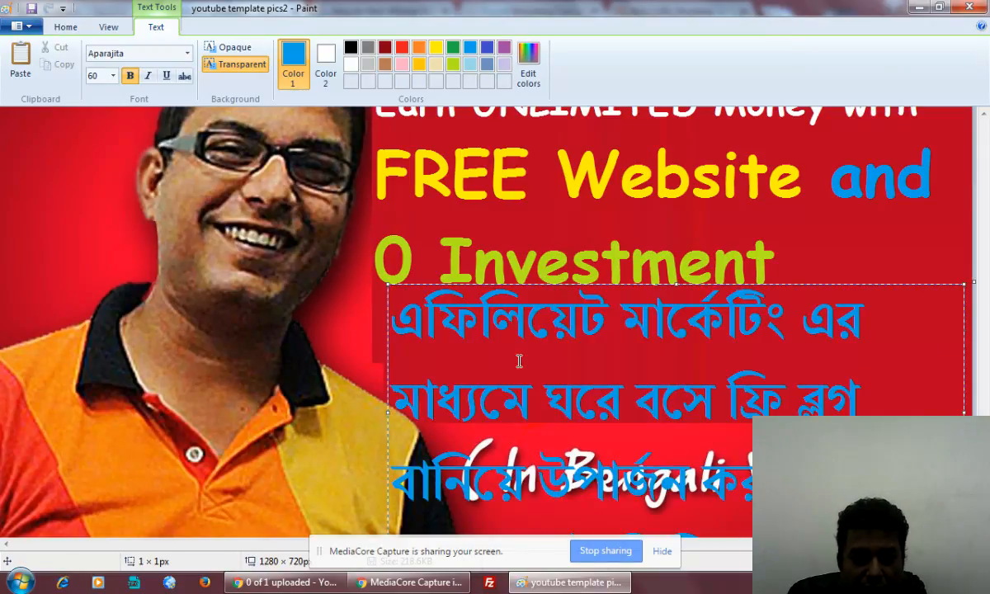
{"action": "key", "text": "ctrl+a"}
{"action": "left_click", "coordinate": [109, 73]}
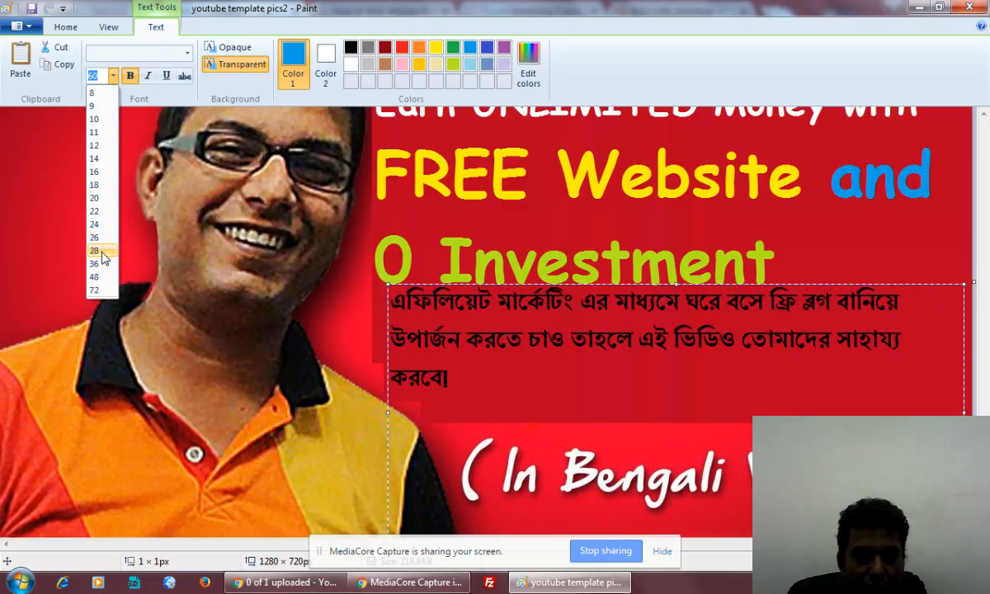
{"action": "left_click", "coordinate": [103, 253]}
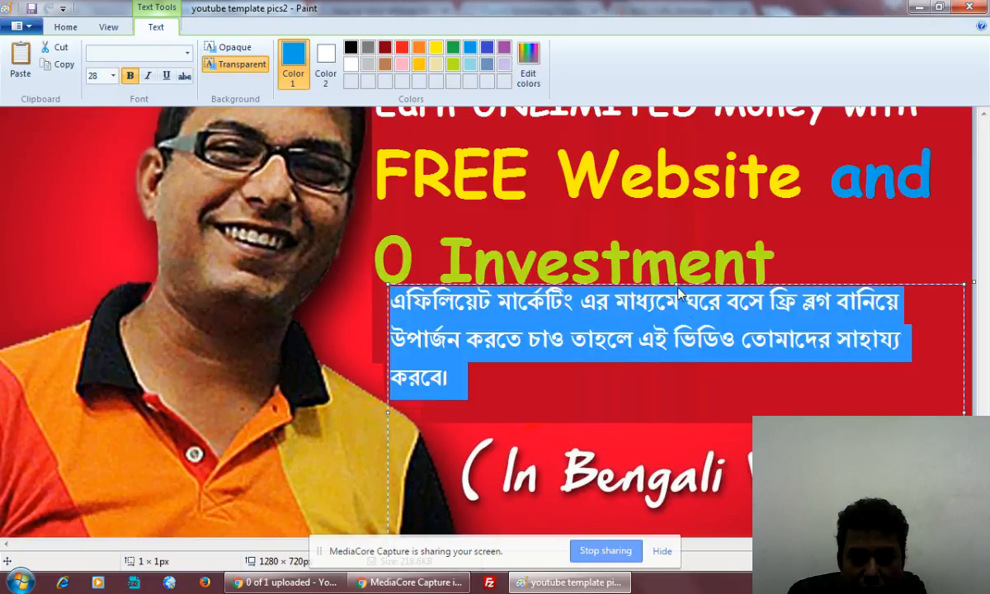
{"action": "left_click_drag", "start_coordinate": [678, 285], "coordinate": [679, 299]}
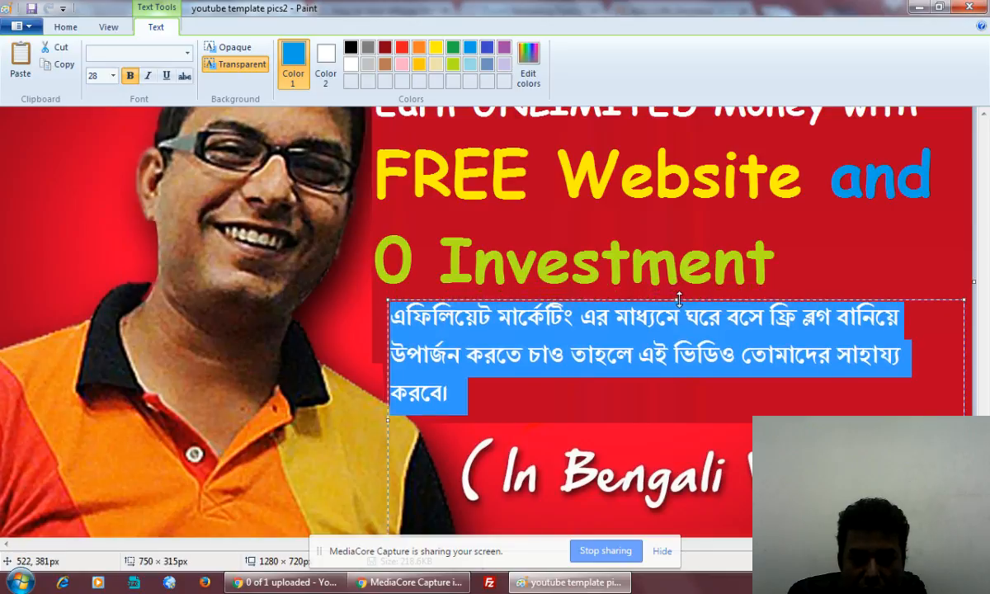
{"action": "left_click_drag", "start_coordinate": [965, 420], "coordinate": [974, 420]}
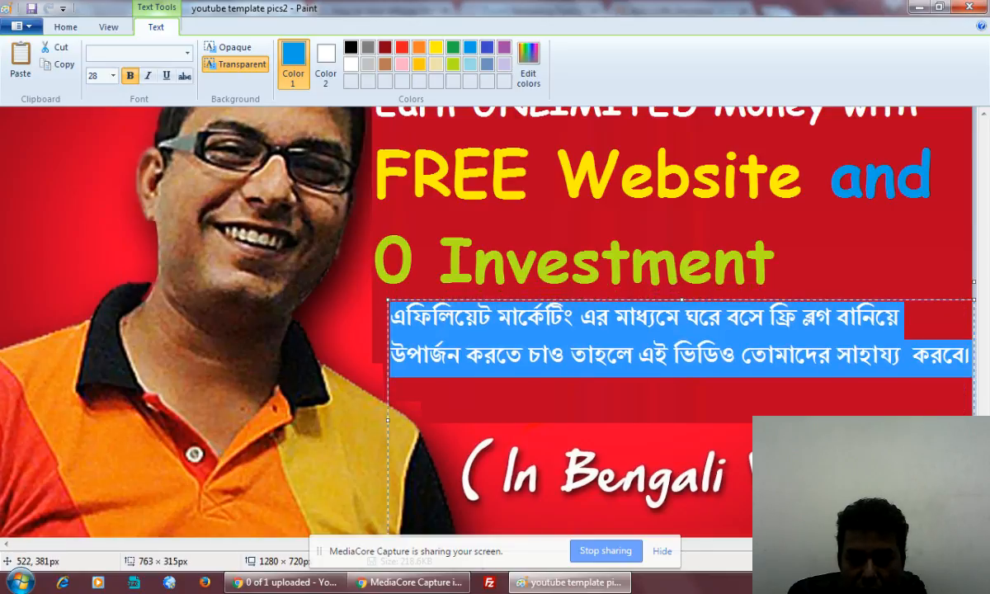
Add a blank line above the caption and make the Bengali text white.
{"action": "left_click", "coordinate": [415, 329]}
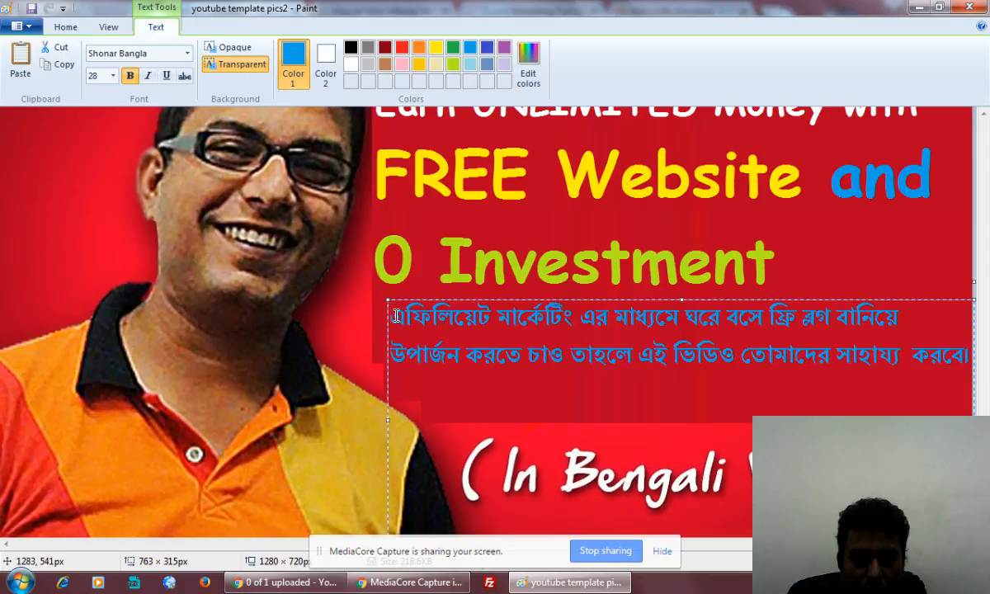
{"action": "key", "text": "Return"}
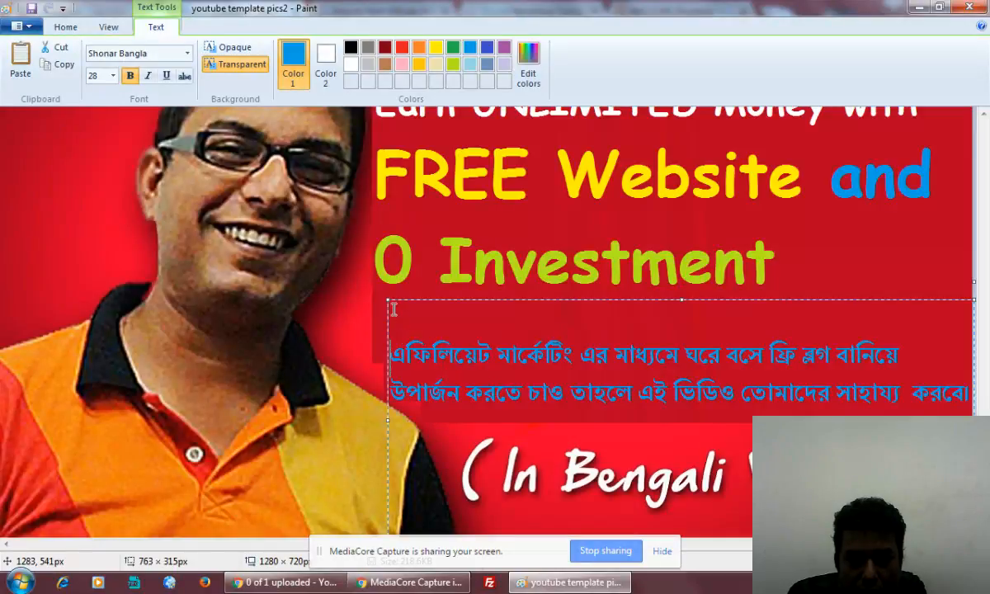
{"action": "left_click_drag", "start_coordinate": [387, 301], "coordinate": [380, 275]}
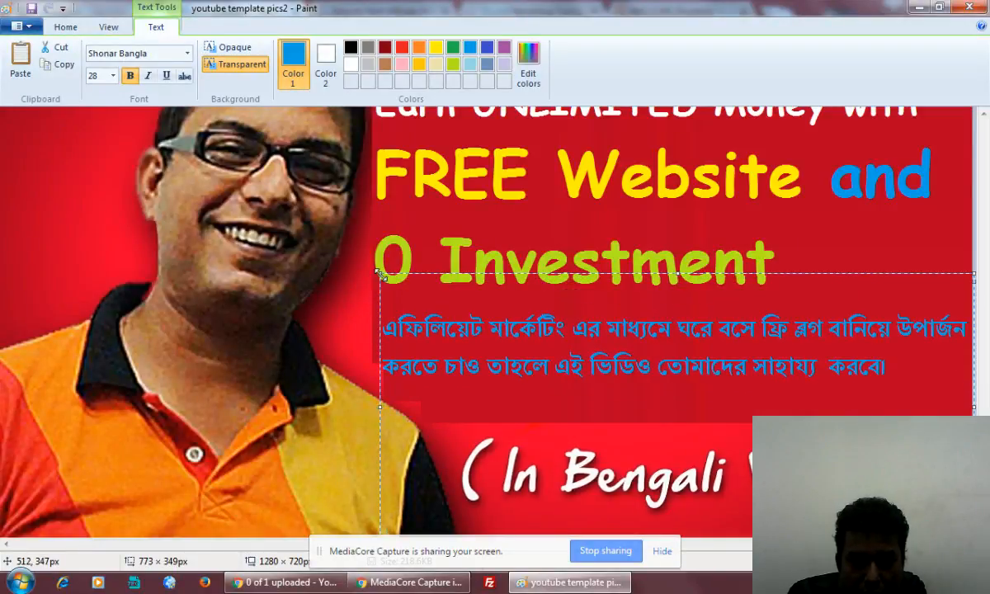
{"action": "left_click_drag", "start_coordinate": [389, 330], "coordinate": [883, 375]}
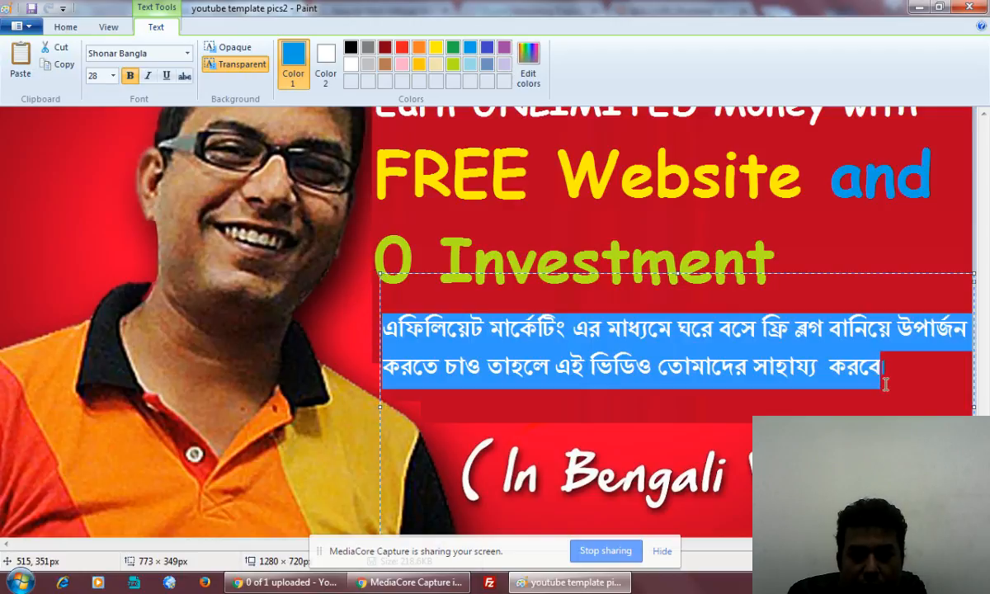
{"action": "left_click", "coordinate": [350, 65]}
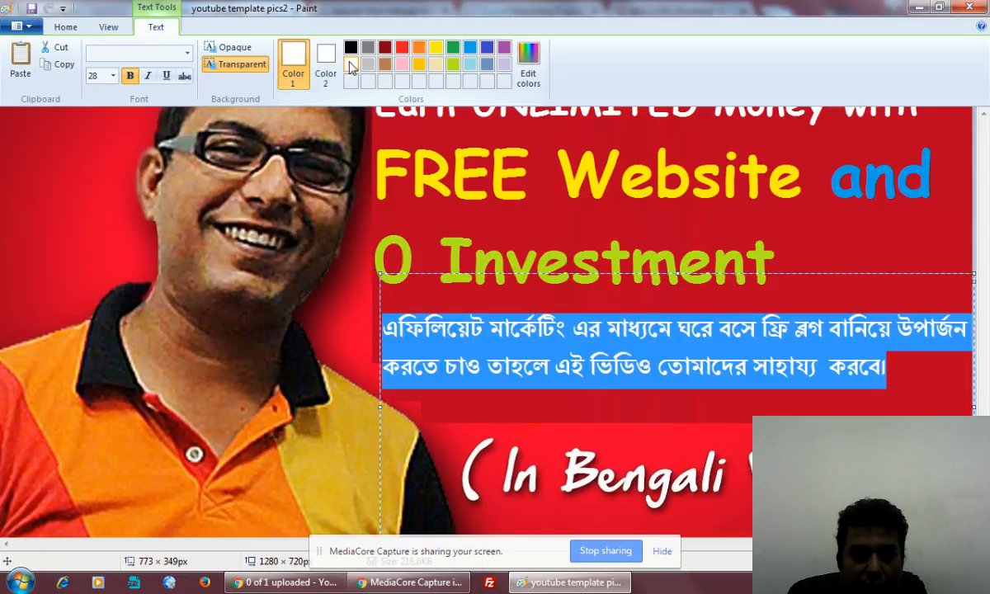
{"action": "left_click", "coordinate": [657, 368]}
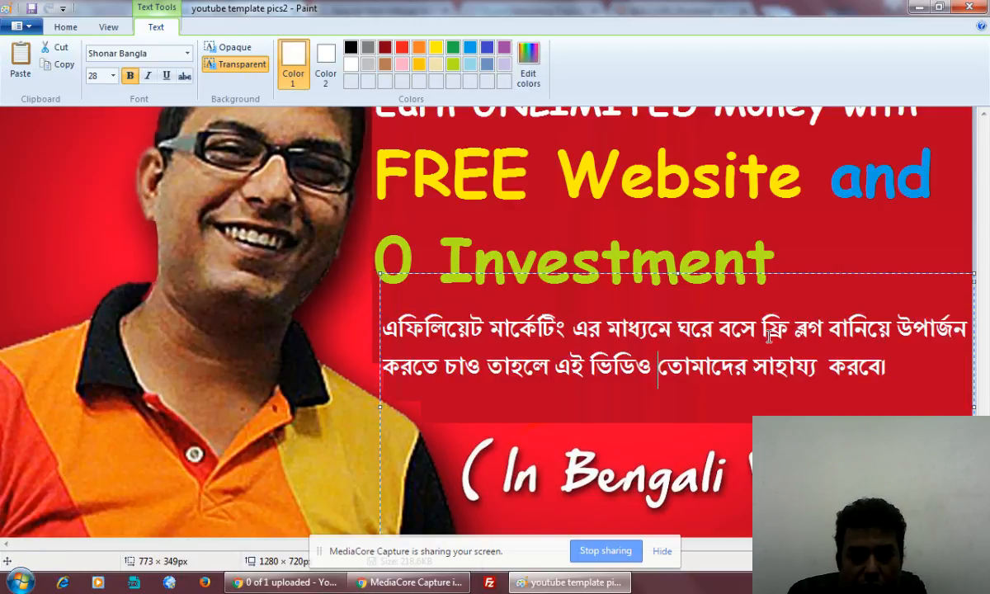
{"action": "left_click", "coordinate": [385, 329]}
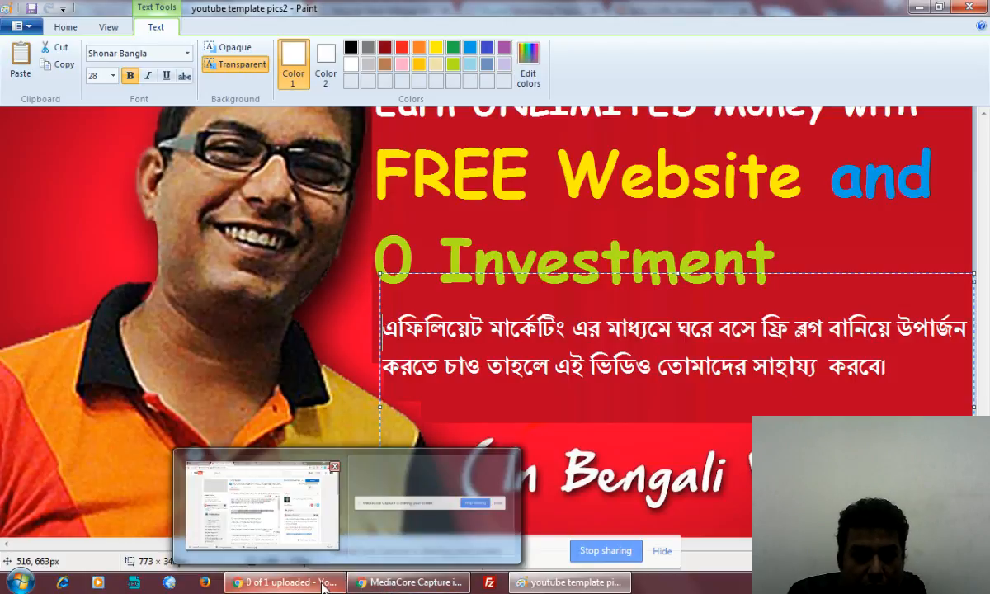
Copy the Bengali greeting line from the YouTube video description.
{"action": "left_click", "coordinate": [284, 583]}
{"action": "left_click", "coordinate": [401, 292]}
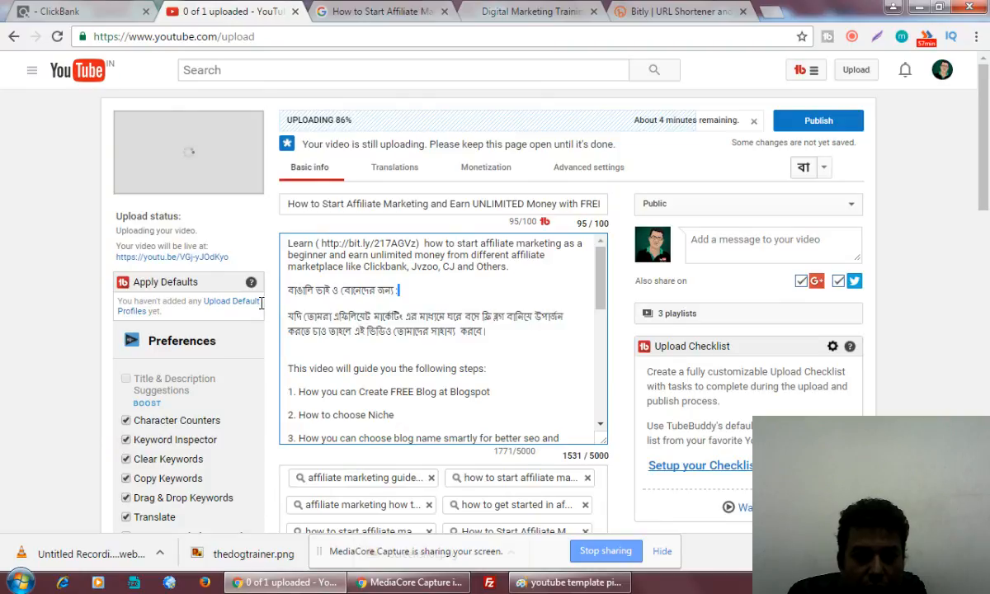
{"action": "mouse_move", "coordinate": [261, 303]}
{"action": "left_mouse_down"}
{"action": "mouse_move", "coordinate": [261, 269]}
{"action": "mouse_move", "coordinate": [264, 287]}
{"action": "left_mouse_up"}
{"action": "key", "text": "alt+Tab"}
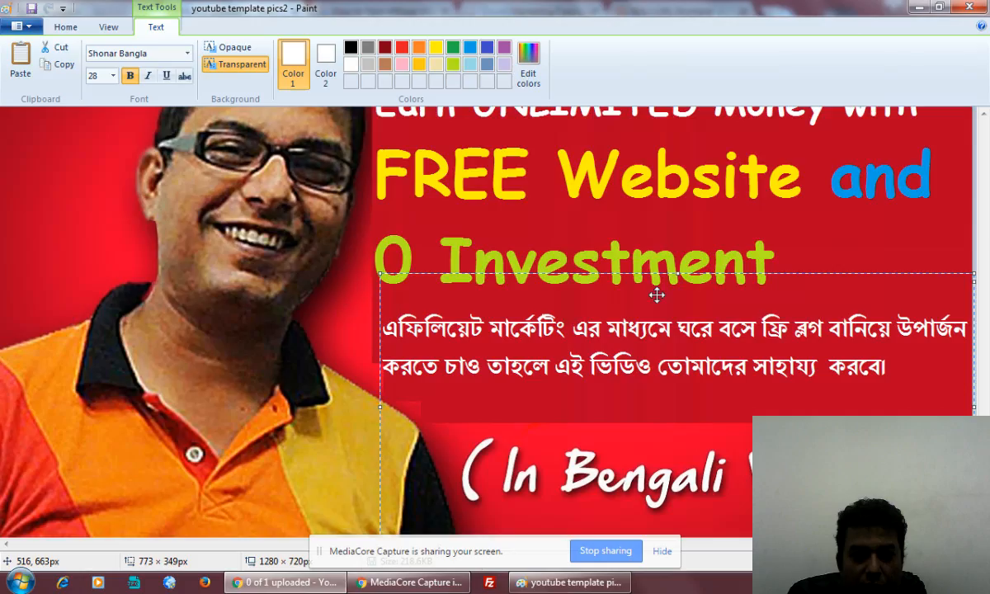
Paste the greeting plus ' - ' at the caption start, rewrap to three lines, and commit it.
{"action": "left_click", "coordinate": [391, 320]}
{"action": "type", "text": "v"}
{"action": "key", "text": "BackSpace"}
{"action": "type", "text": "বাঙালি ভাই ও বোনেদের জন্য :"}
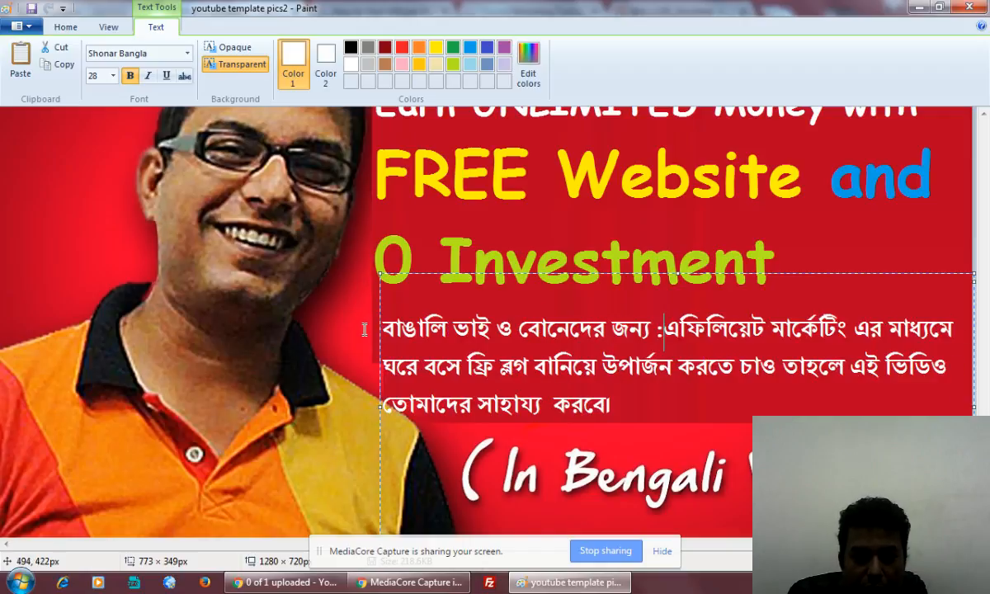
{"action": "type", "text": "-"}
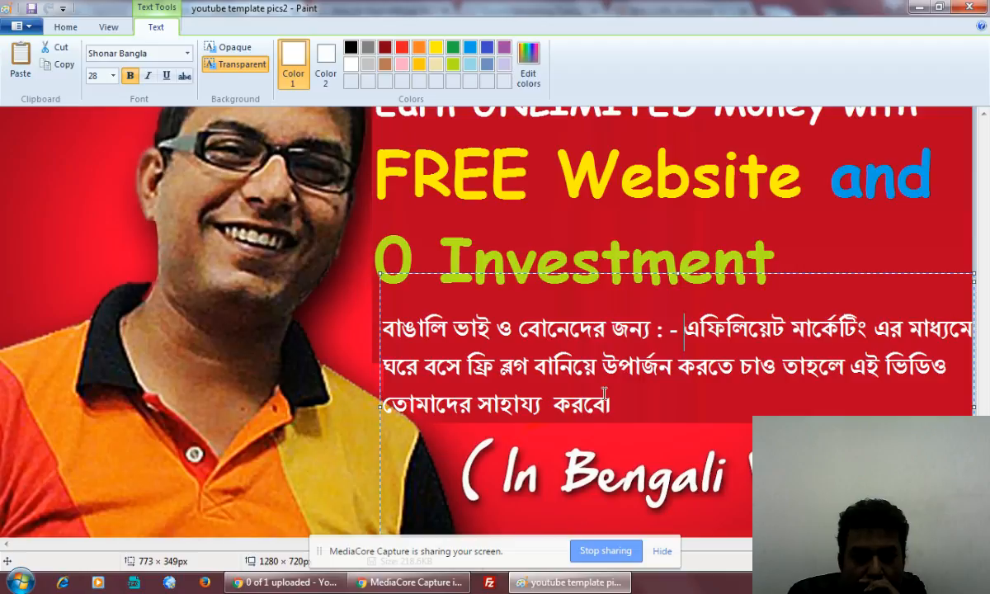
{"action": "left_click_drag", "start_coordinate": [380, 272], "coordinate": [375, 267]}
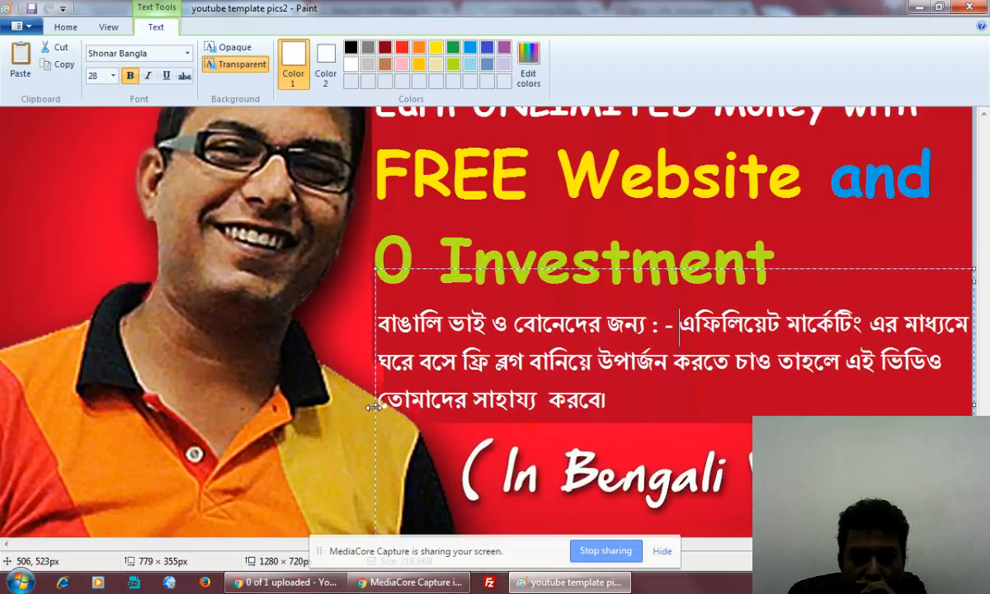
{"action": "left_click_drag", "start_coordinate": [373, 404], "coordinate": [412, 400]}
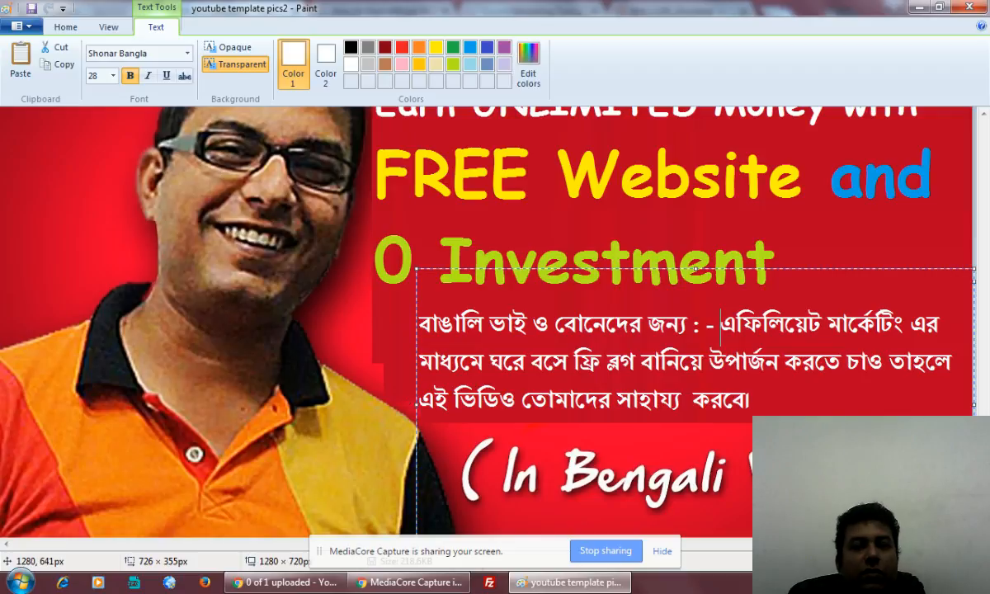
{"action": "left_click", "coordinate": [862, 243]}
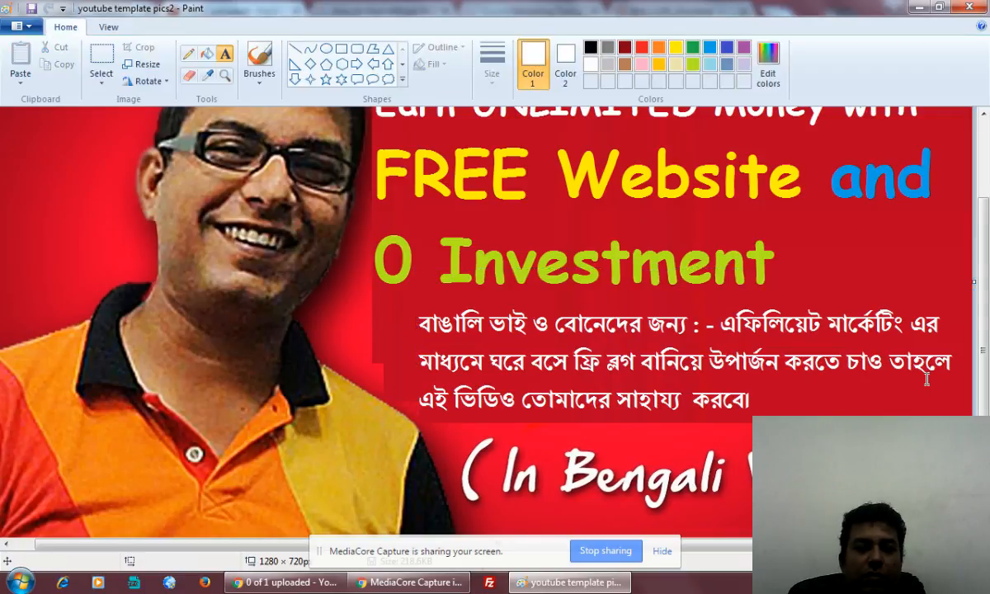
Choose to save the Paint picture as a JPEG.
{"action": "scroll", "coordinate": [945, 478], "scroll_direction": "up", "scroll_amount": 3}
{"action": "scroll", "coordinate": [944, 478], "scroll_direction": "down", "scroll_amount": 3}
{"action": "scroll", "coordinate": [941, 462], "scroll_direction": "up", "scroll_amount": 3}
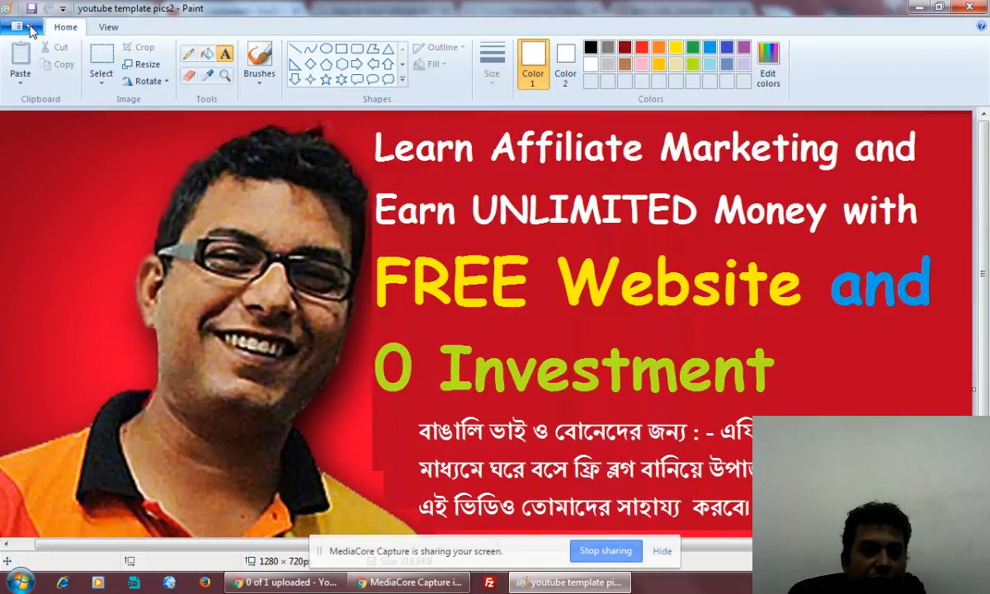
{"action": "left_click", "coordinate": [17, 25]}
{"action": "mouse_move", "coordinate": [48, 163]}
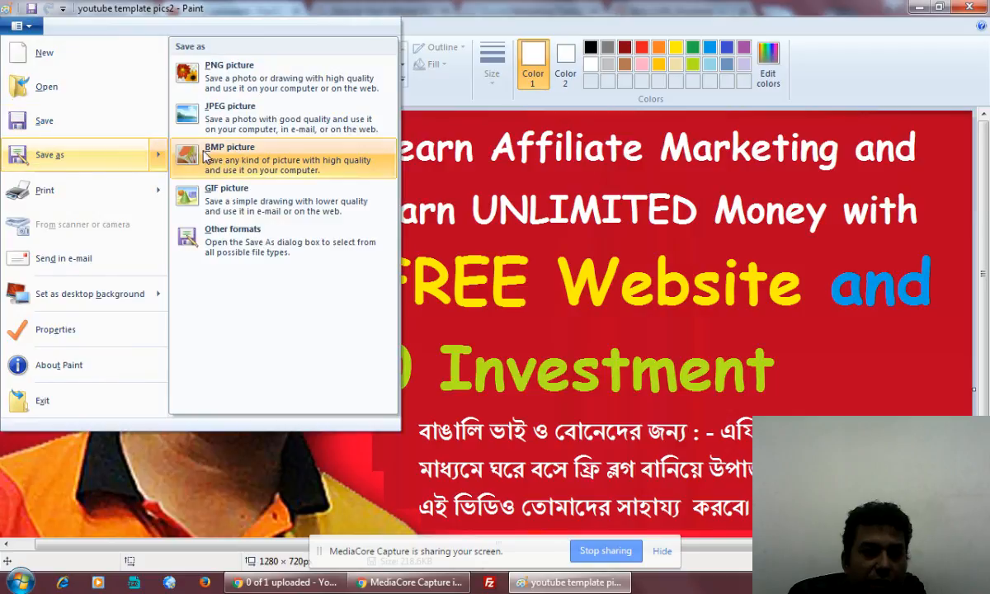
{"action": "left_click", "coordinate": [233, 108]}
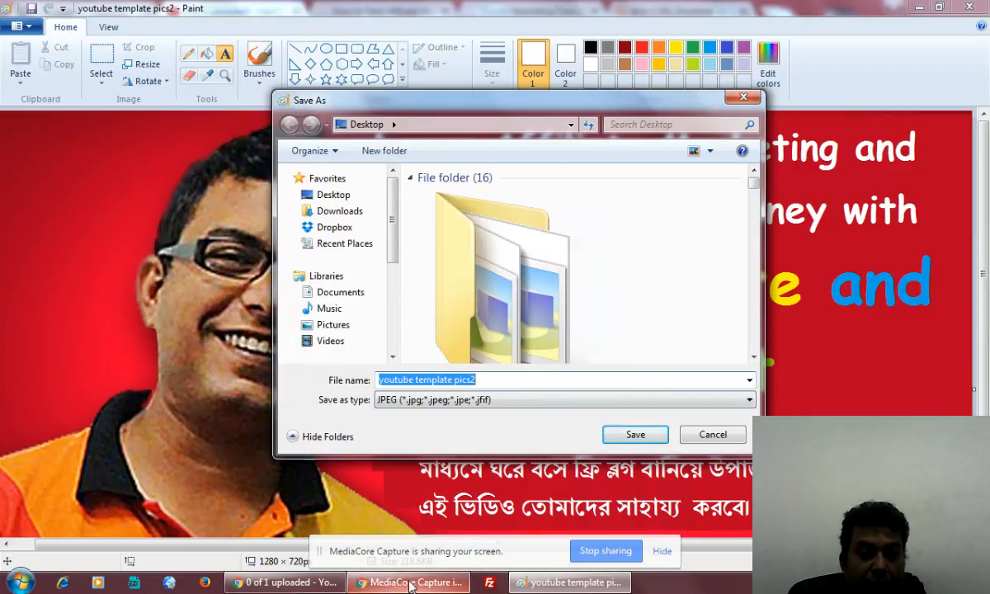
Name the file 'how to get started in affiliate marketing step by step' from the description.
{"action": "left_click", "coordinate": [284, 583]}
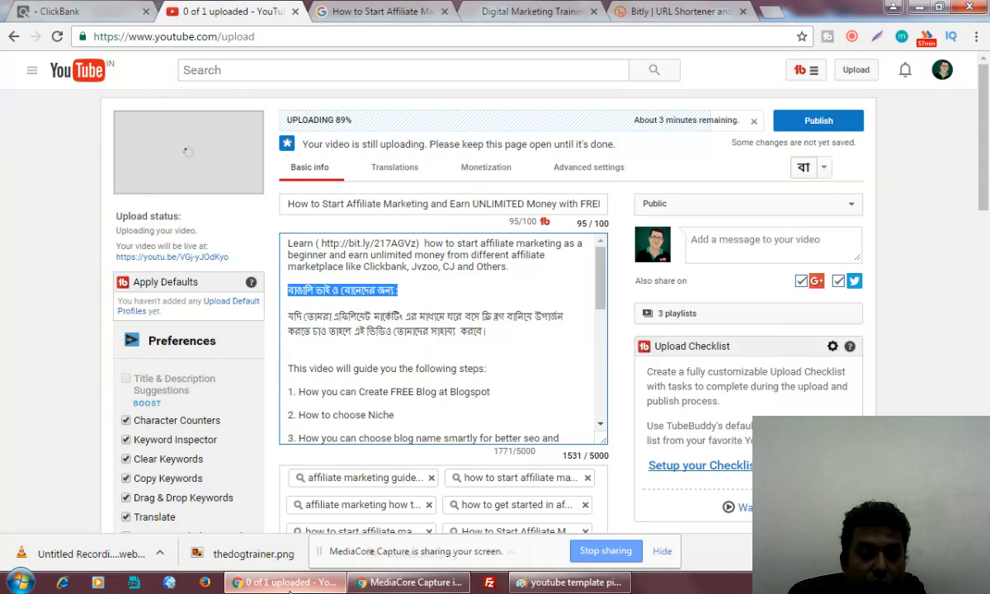
{"action": "left_click", "coordinate": [306, 204]}
{"action": "key", "text": "ctrl+a"}
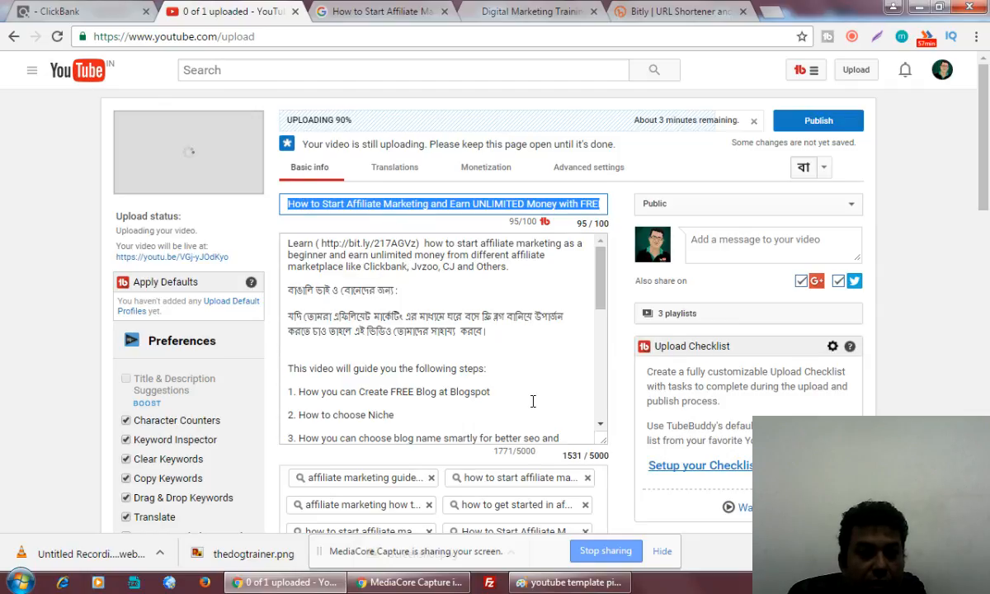
{"action": "left_click", "coordinate": [573, 281]}
{"action": "scroll", "coordinate": [573, 280], "scroll_direction": "down", "scroll_amount": 10}
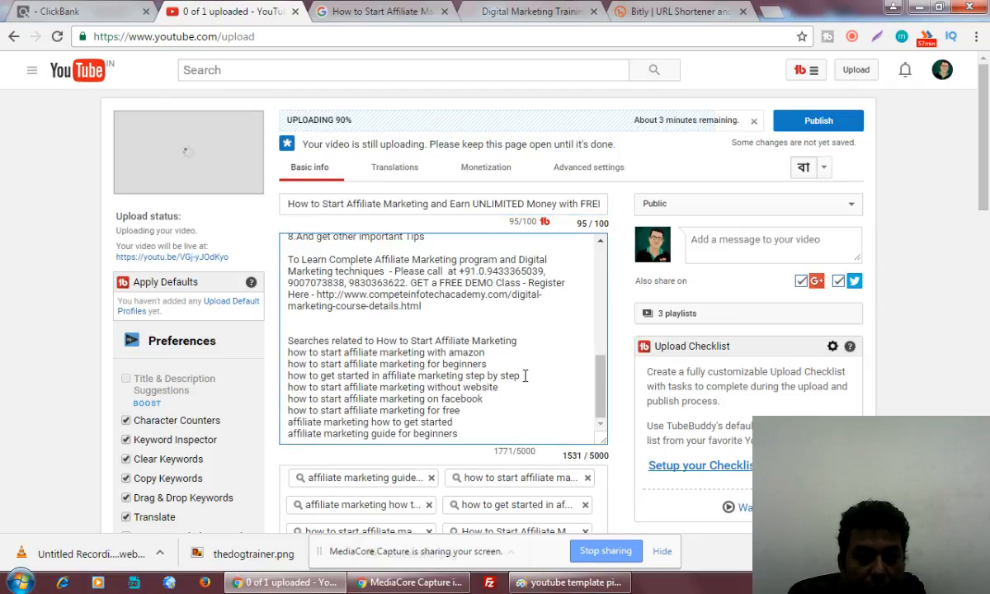
{"action": "left_click_drag", "start_coordinate": [525, 376], "coordinate": [289, 375]}
{"action": "key", "text": "ctrl+c"}
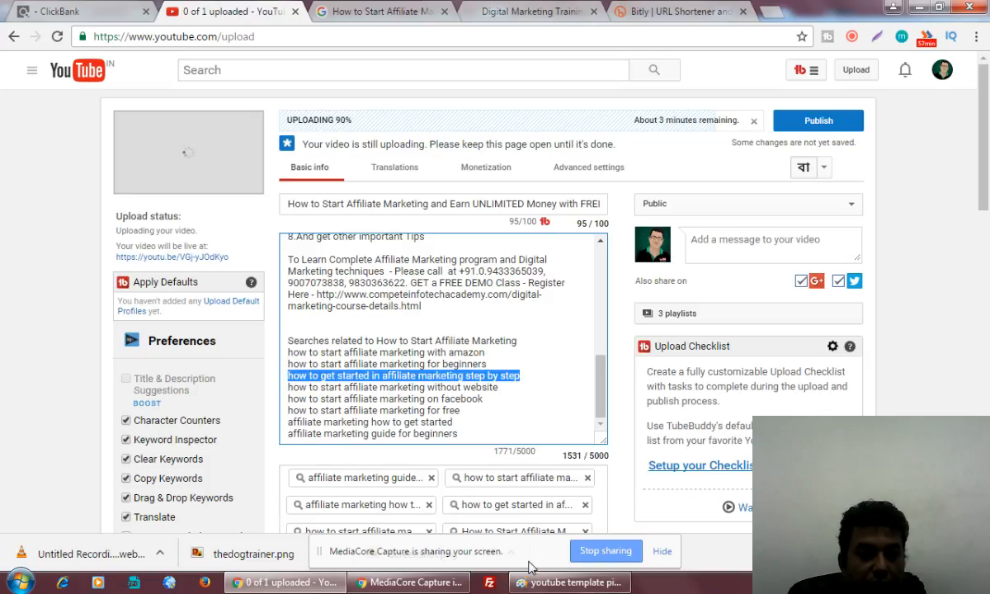
{"action": "left_click", "coordinate": [559, 581]}
{"action": "key", "text": "ctrl+v"}
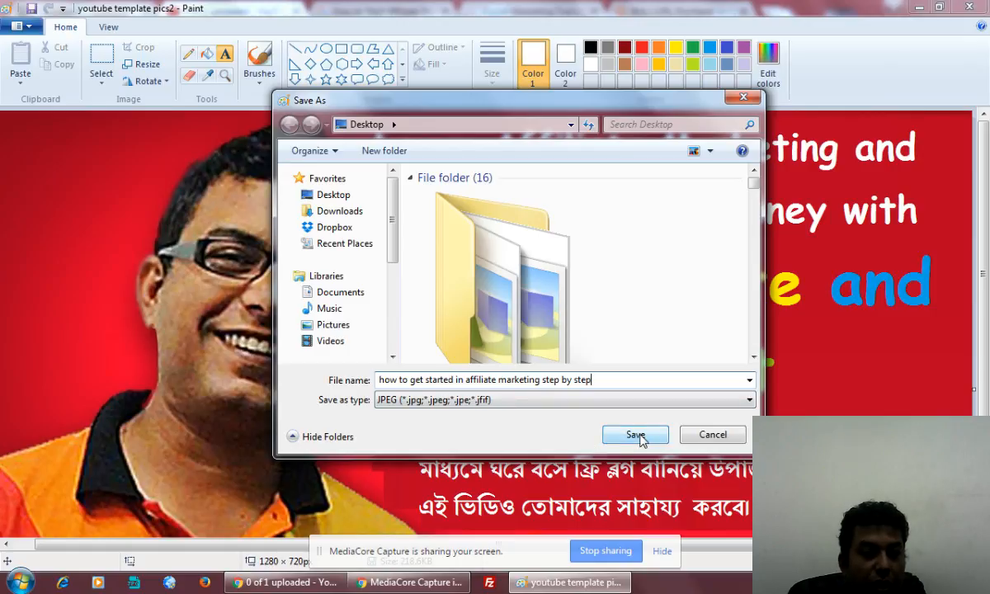
Append 'affiliate marketing guide for beginners' to the file name and save the JPEG.
{"action": "left_click", "coordinate": [285, 581]}
{"action": "left_click", "coordinate": [516, 398]}
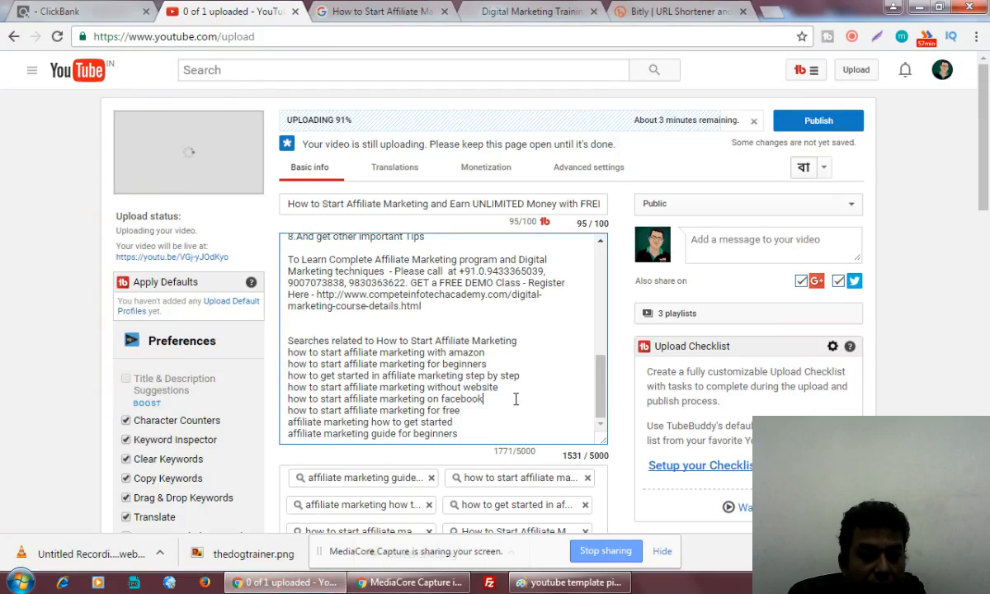
{"action": "left_click_drag", "start_coordinate": [469, 435], "coordinate": [266, 435]}
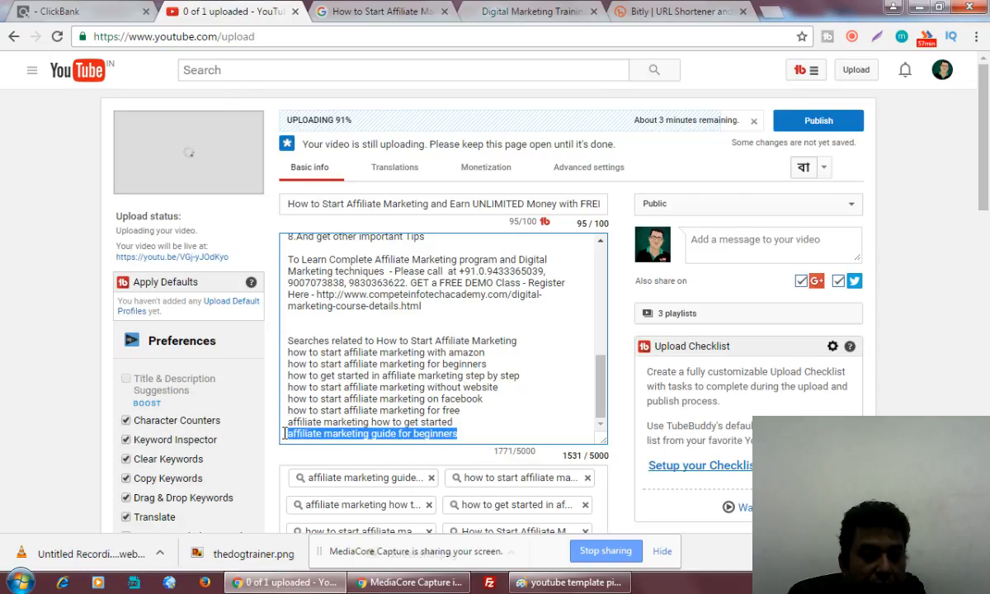
{"action": "left_click", "coordinate": [569, 582]}
{"action": "left_click", "coordinate": [601, 379]}
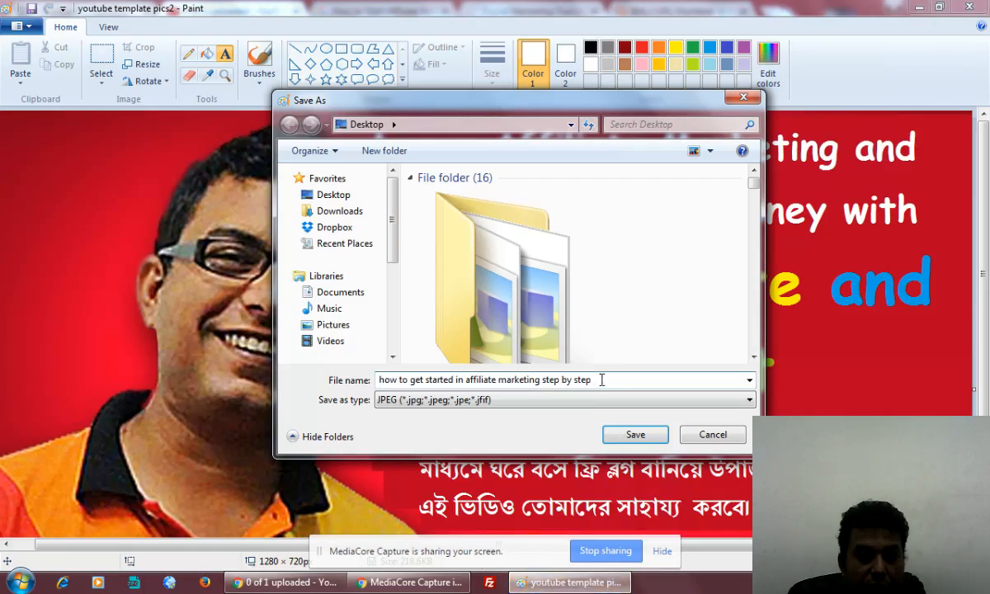
{"action": "type", "text": "- affiliate marketing guide for beginners"}
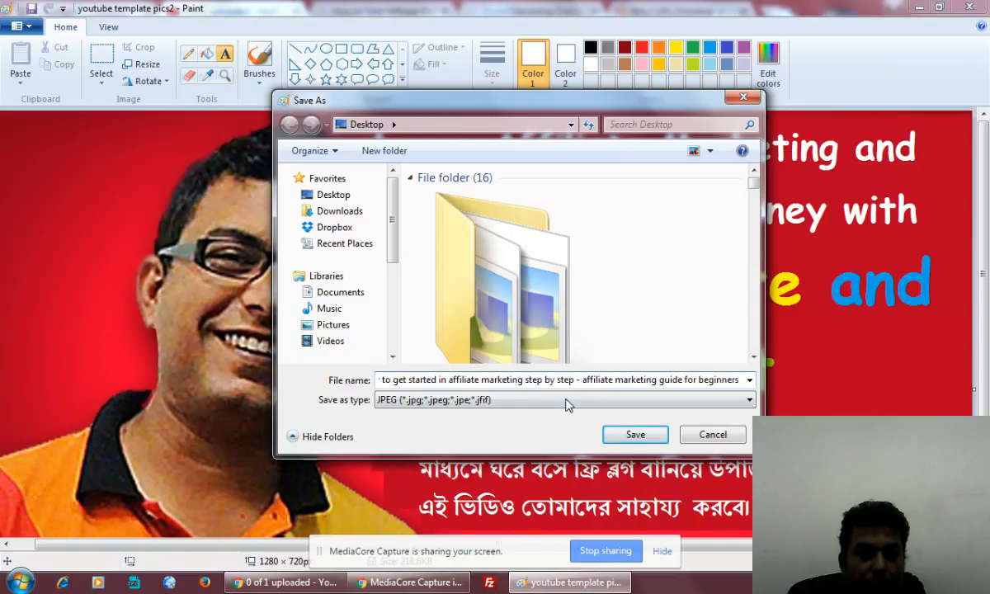
{"action": "left_click", "coordinate": [635, 435]}
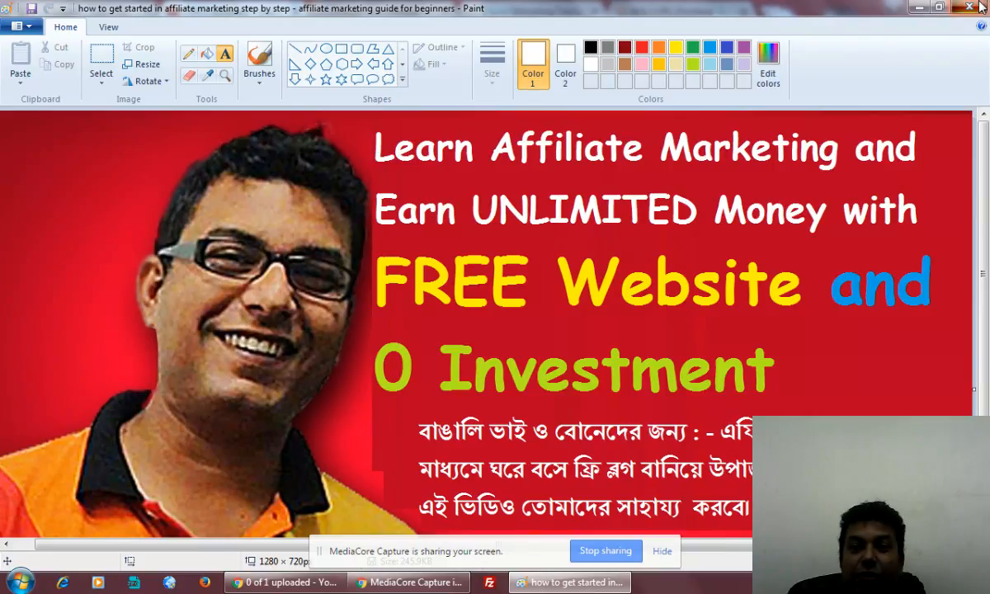
Close Paint, upload the affiliate-marketing JPEG as the custom thumbnail, and publish the video.
{"action": "left_click", "coordinate": [980, 6]}
{"action": "scroll", "coordinate": [675, 495], "scroll_direction": "down", "scroll_amount": 3}
{"action": "scroll", "coordinate": [674, 495], "scroll_direction": "down", "scroll_amount": 2}
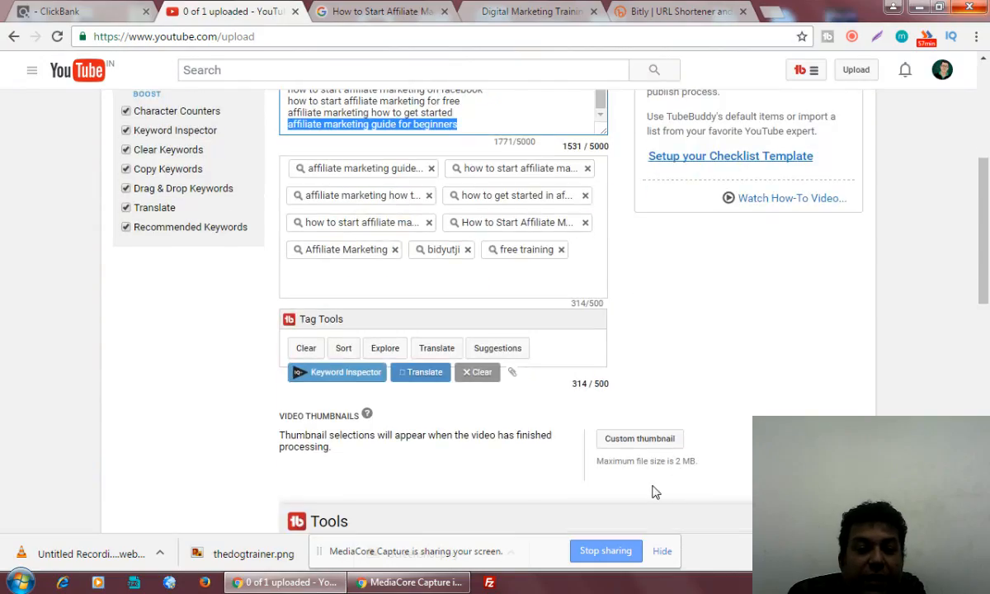
{"action": "left_click", "coordinate": [644, 442]}
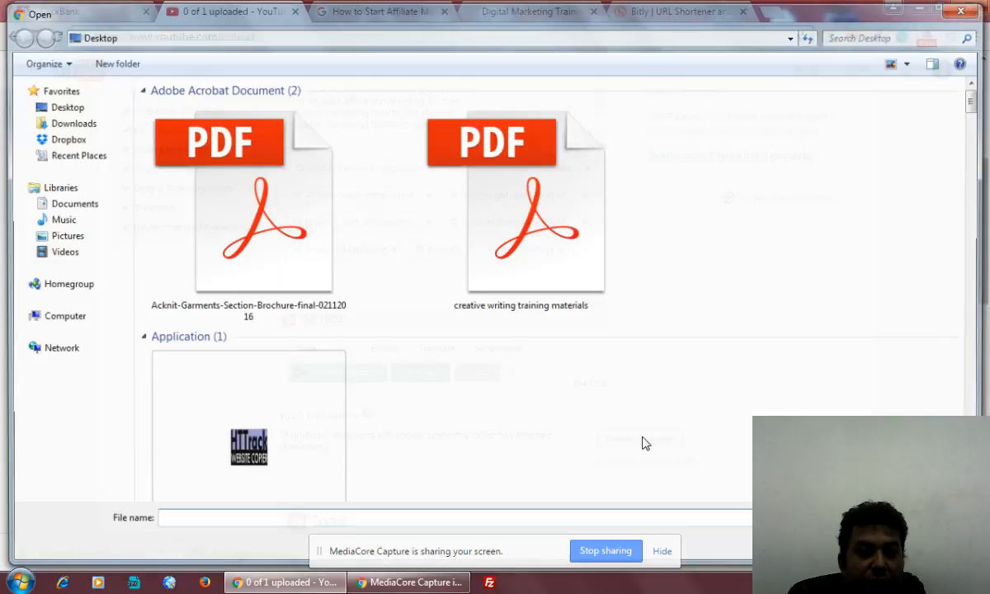
{"action": "left_click_drag", "start_coordinate": [977, 107], "coordinate": [982, 217]}
{"action": "double_click", "coordinate": [243, 312]}
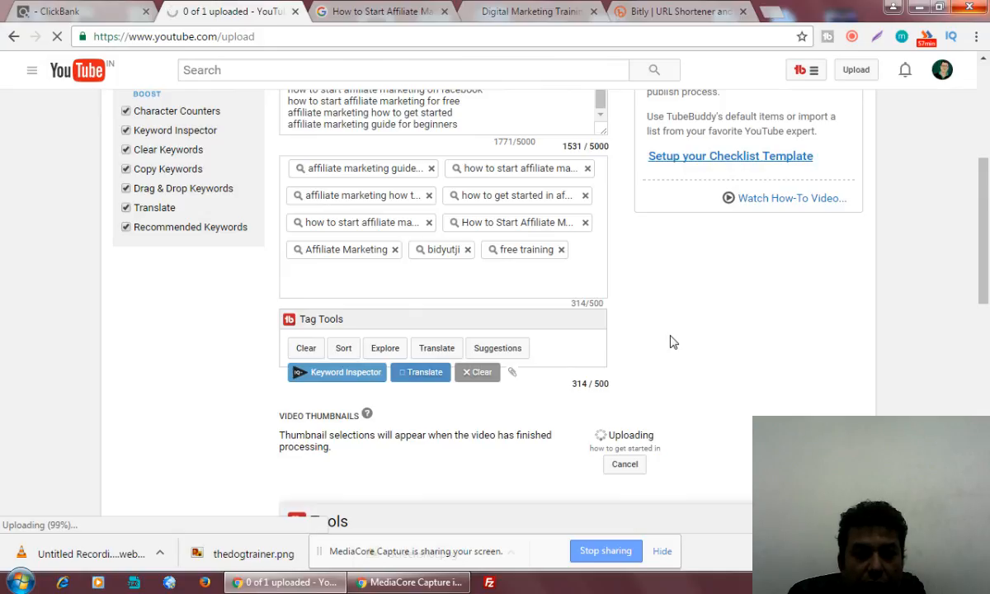
{"action": "left_click_drag", "start_coordinate": [986, 260], "coordinate": [987, 159]}
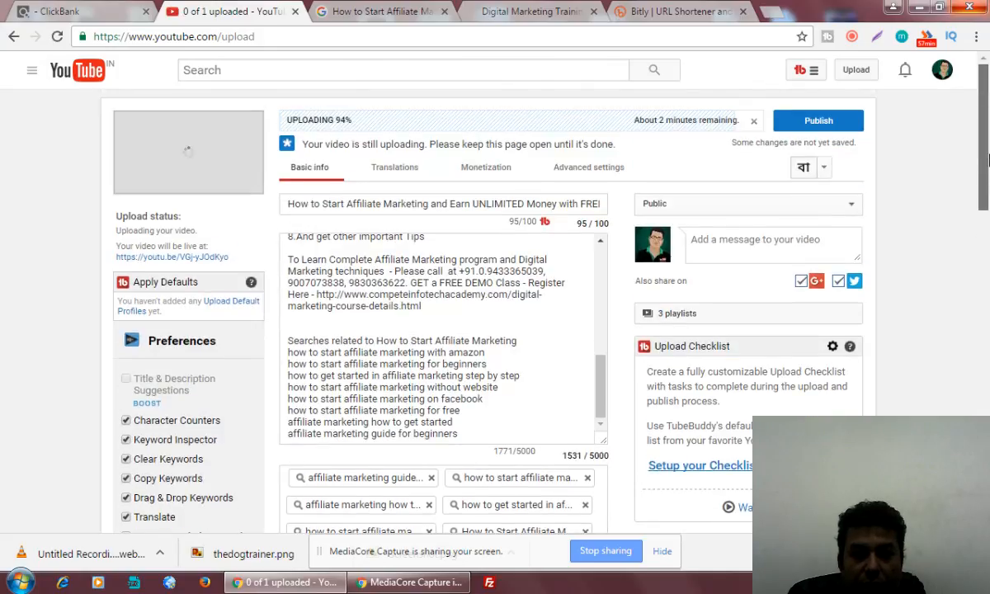
{"action": "left_click", "coordinate": [819, 121]}
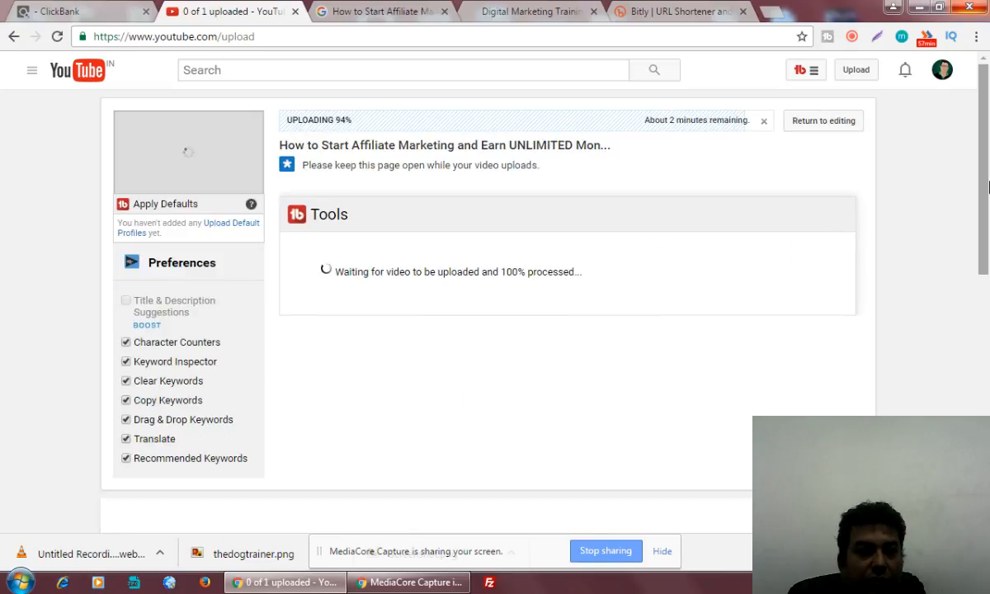
Open the Video Manager in a new tab, then go to the channel Analytics.
{"action": "left_click_drag", "start_coordinate": [987, 187], "coordinate": [987, 393]}
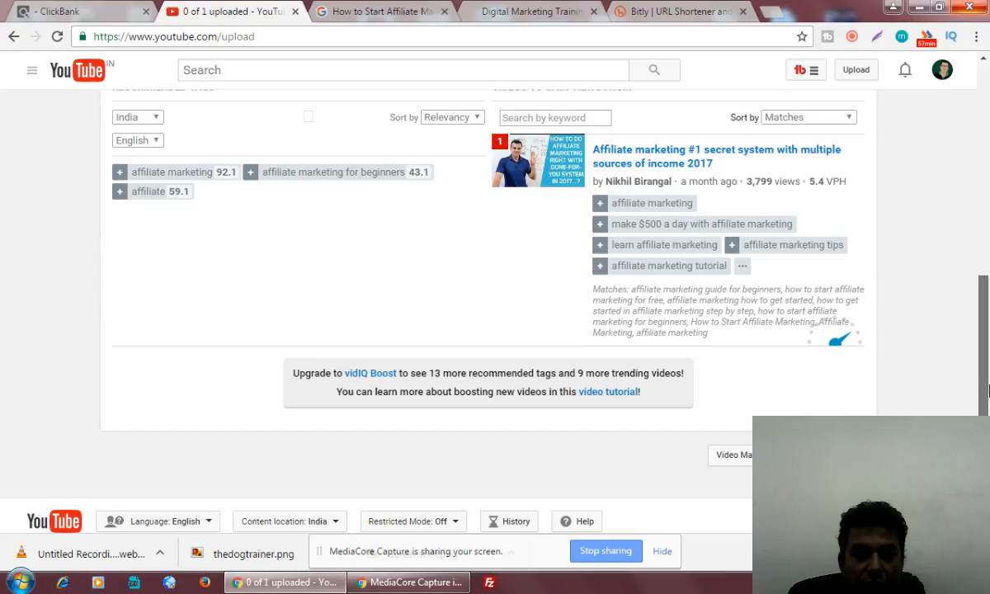
{"action": "left_click", "coordinate": [733, 467]}
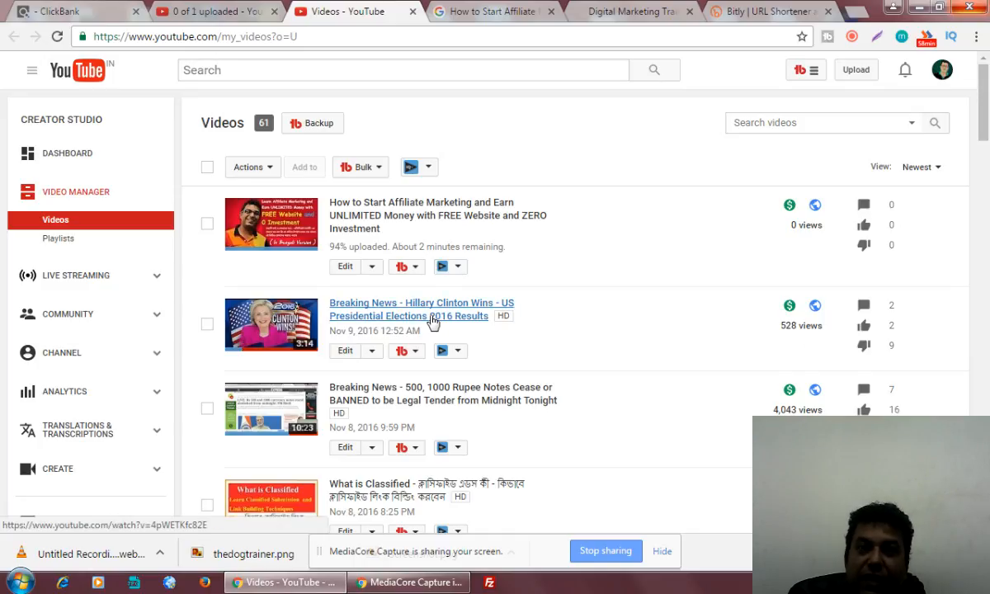
{"action": "left_click", "coordinate": [79, 398]}
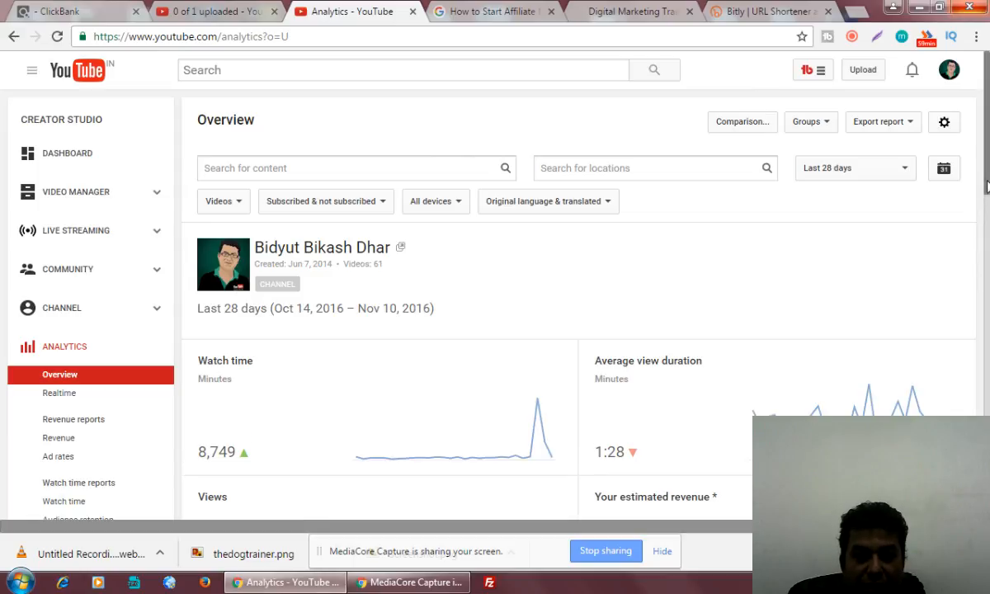
Review Analytics, highlighting the top videos' $1.10 and $0.90 revenue, then open Video Manager.
{"action": "scroll", "coordinate": [987, 185], "scroll_direction": "down", "scroll_amount": 5}
{"action": "left_click_drag", "start_coordinate": [989, 210], "coordinate": [970, 268]}
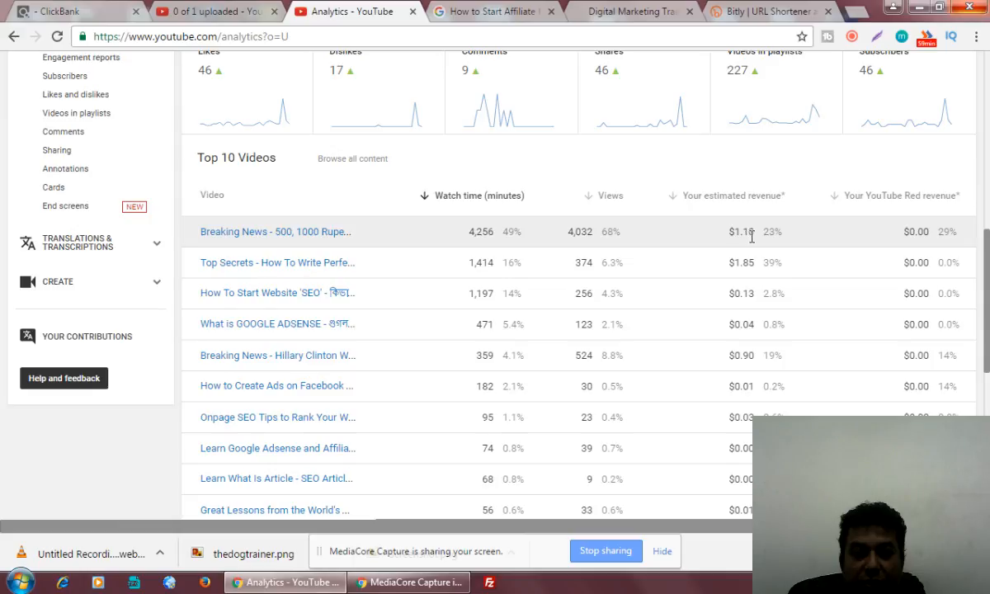
{"action": "left_click_drag", "start_coordinate": [728, 355], "coordinate": [754, 353]}
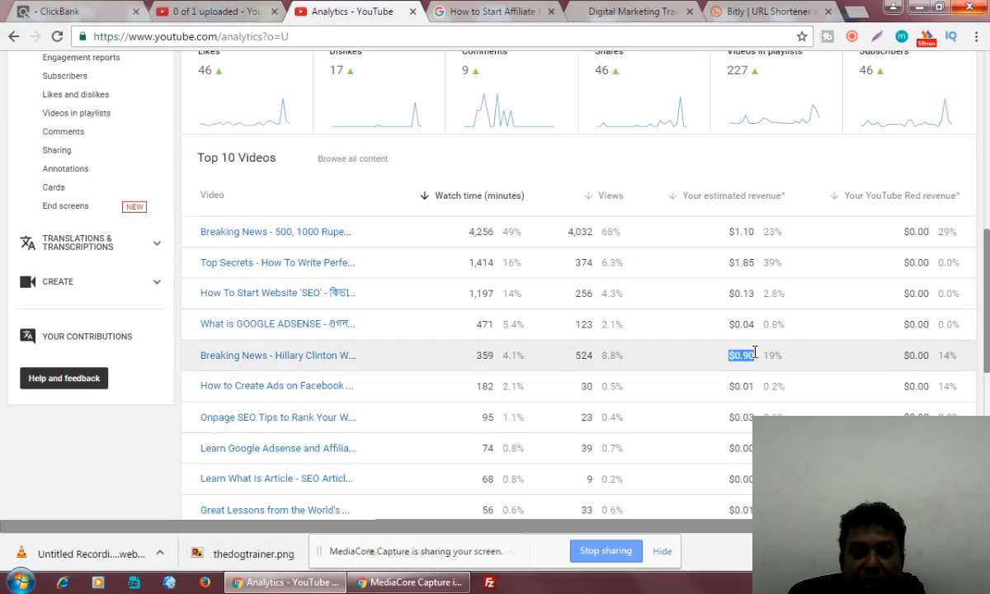
{"action": "left_click_drag", "start_coordinate": [730, 232], "coordinate": [757, 234]}
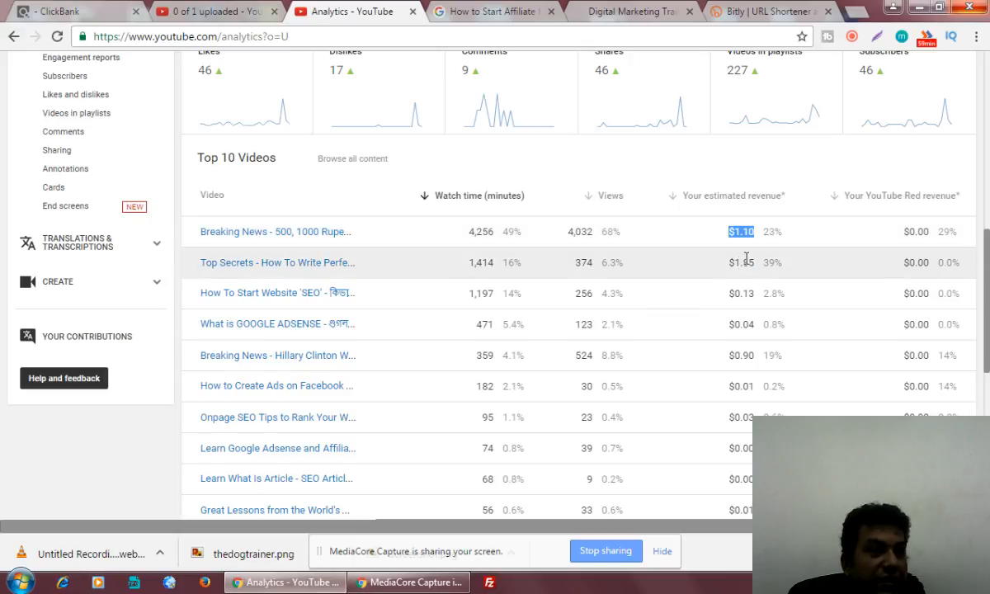
{"action": "scroll", "coordinate": [741, 269], "scroll_direction": "up", "scroll_amount": 2}
{"action": "scroll", "coordinate": [741, 270], "scroll_direction": "up", "scroll_amount": 3}
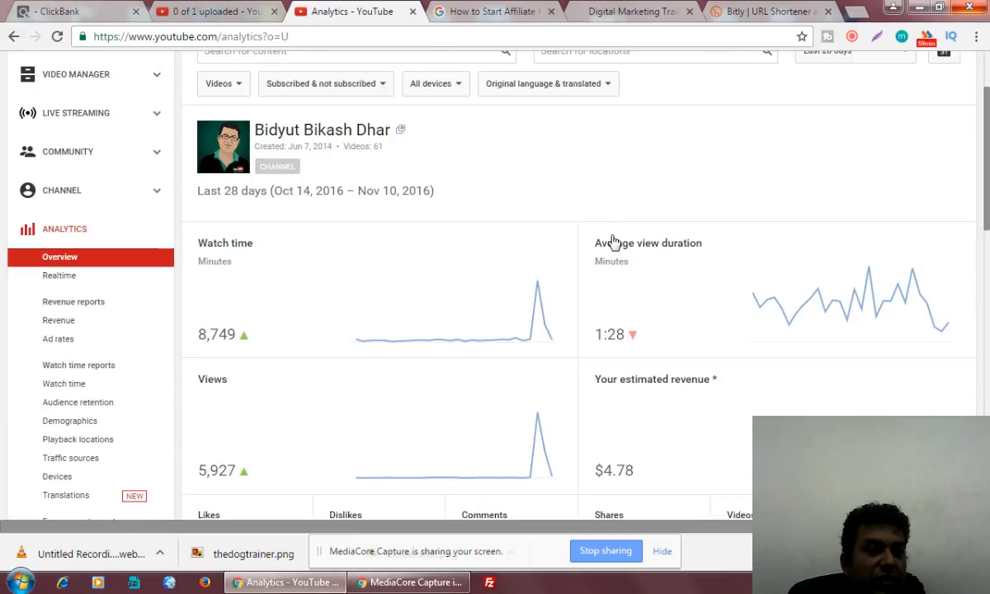
{"action": "scroll", "coordinate": [607, 242], "scroll_direction": "up", "scroll_amount": 1}
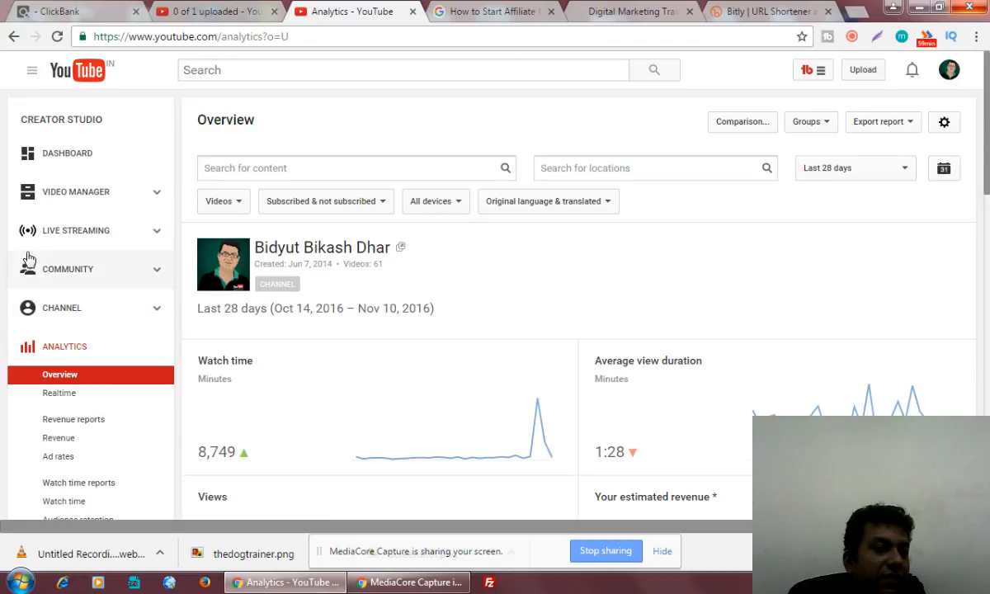
{"action": "left_click", "coordinate": [64, 196]}
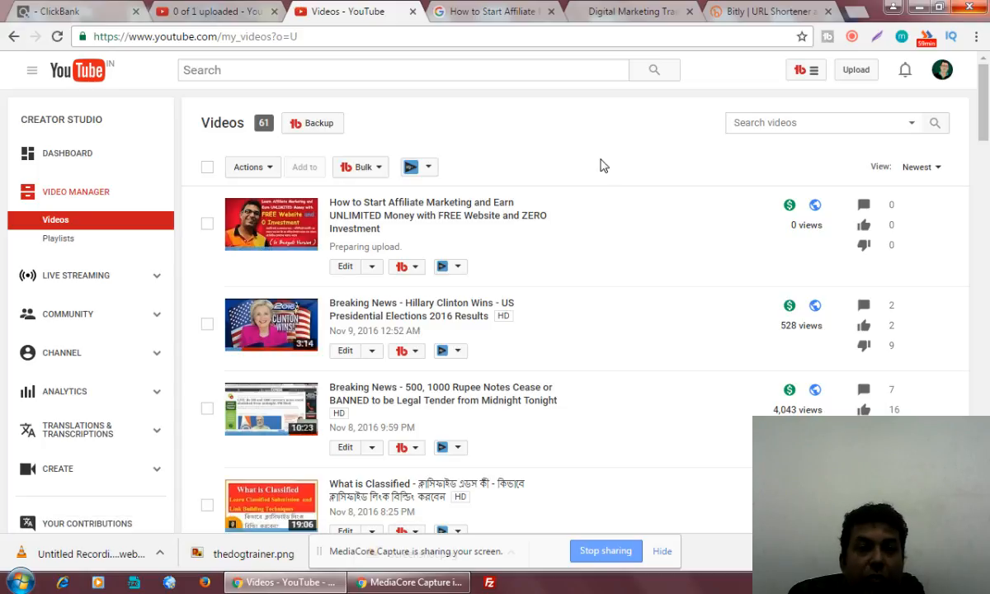
Copy Google's related search 'how to start affiliate marketing for beginners' and search it on YouTube.
{"action": "left_click", "coordinate": [491, 12]}
{"action": "left_click", "coordinate": [577, 288]}
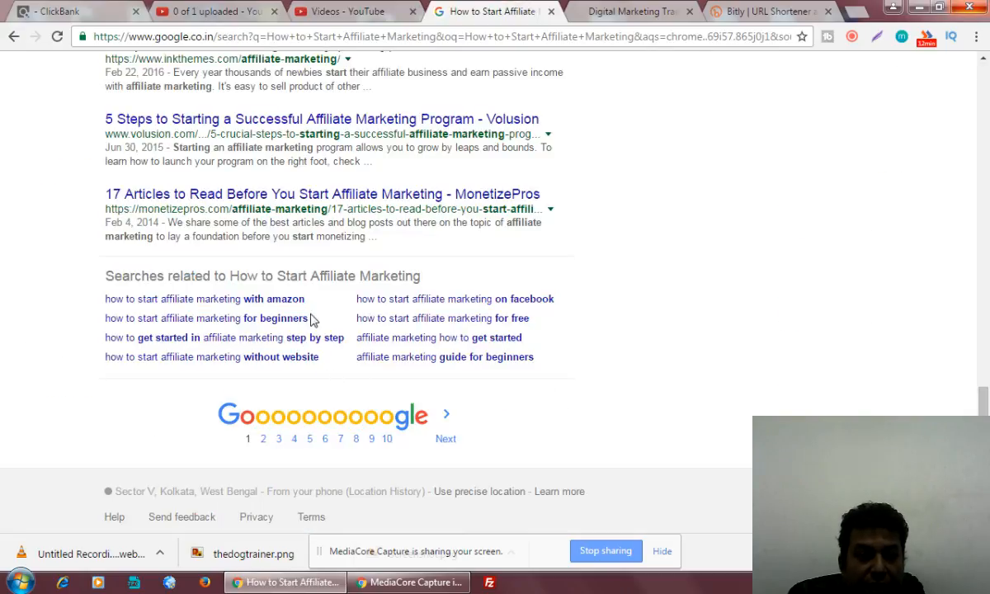
{"action": "left_click_drag", "start_coordinate": [312, 320], "coordinate": [111, 330]}
{"action": "key", "text": "ctrl+c"}
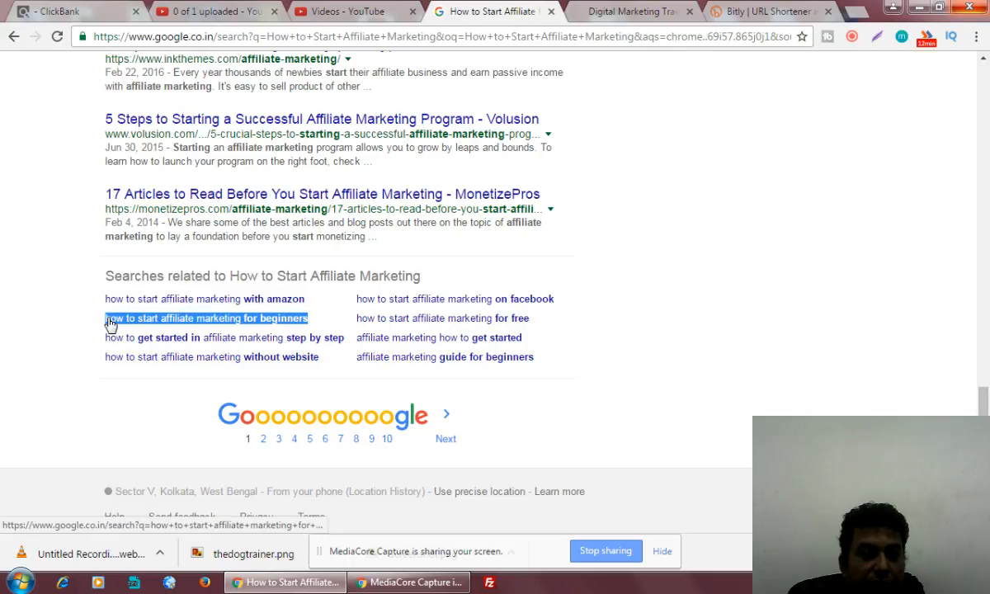
{"action": "left_click", "coordinate": [338, 12]}
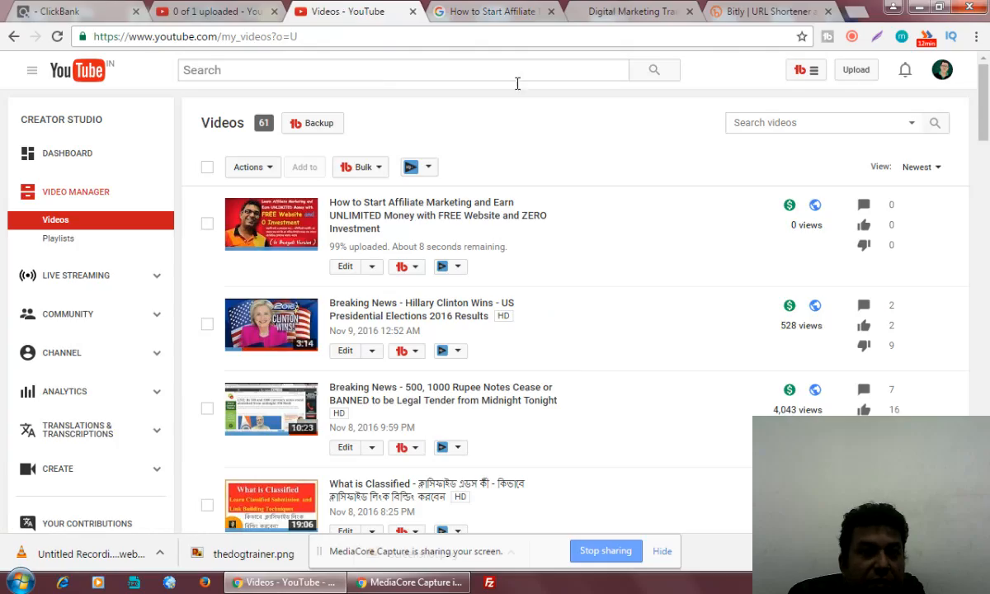
{"action": "left_click", "coordinate": [376, 71]}
{"action": "key", "text": "ctrl+v"}
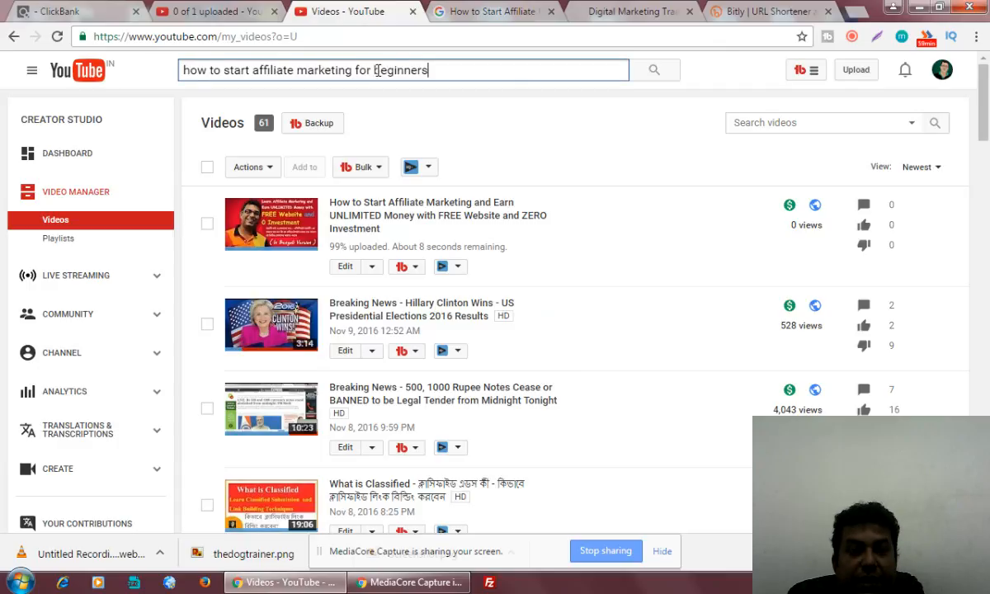
{"action": "key", "text": "Return"}
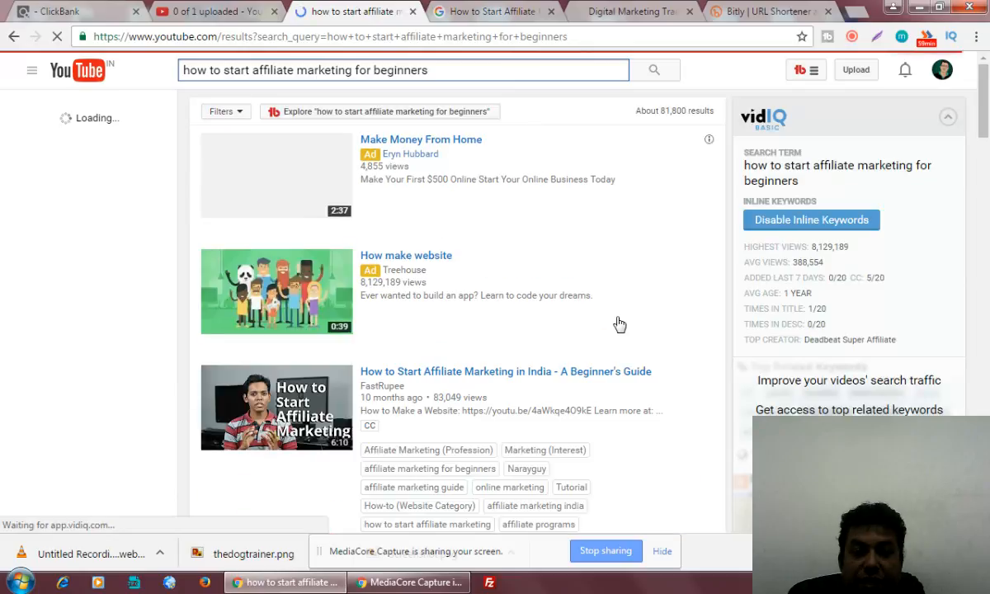
{"action": "scroll", "coordinate": [620, 325], "scroll_direction": "down", "scroll_amount": 4}
{"action": "scroll", "coordinate": [620, 324], "scroll_direction": "down", "scroll_amount": 4}
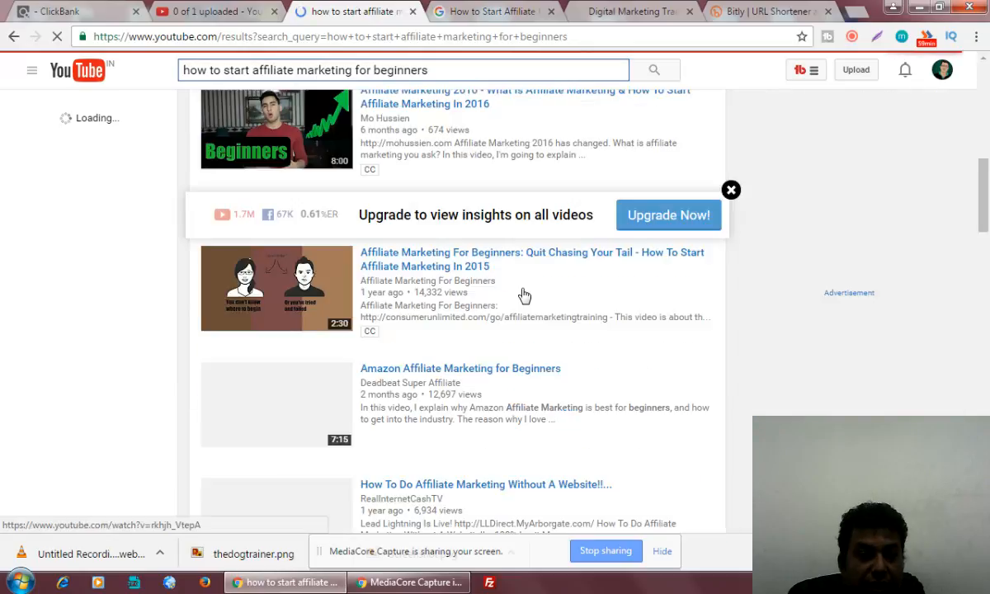
{"action": "scroll", "coordinate": [500, 369], "scroll_direction": "down", "scroll_amount": 4}
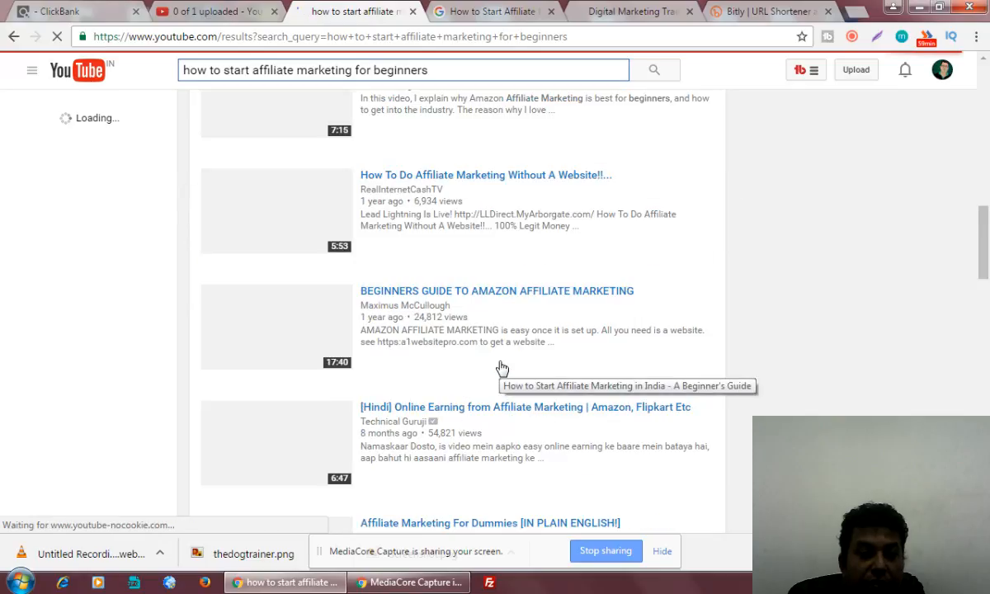
{"action": "scroll", "coordinate": [502, 368], "scroll_direction": "down", "scroll_amount": 3}
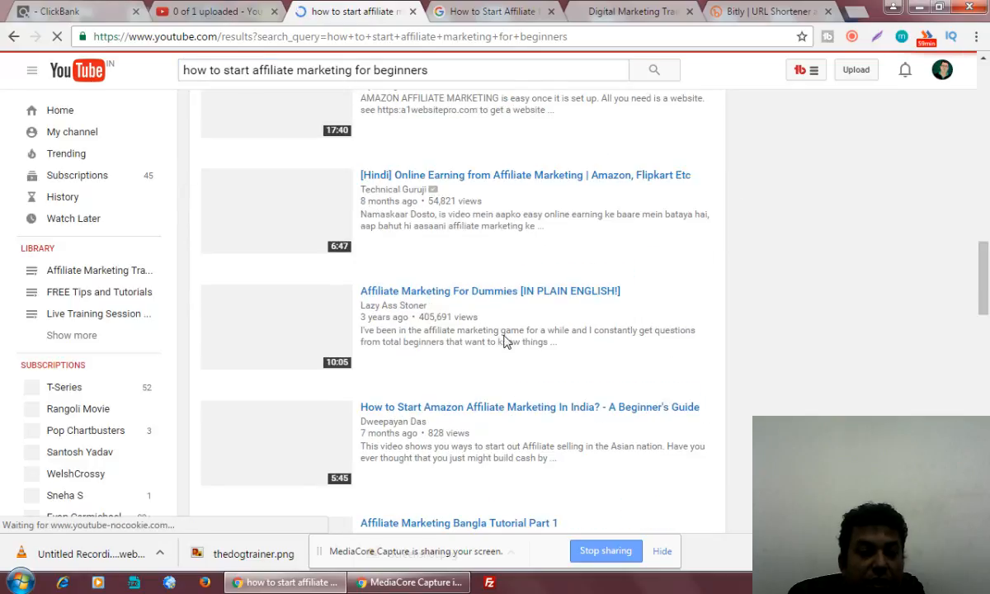
{"action": "scroll", "coordinate": [541, 378], "scroll_direction": "down", "scroll_amount": 3}
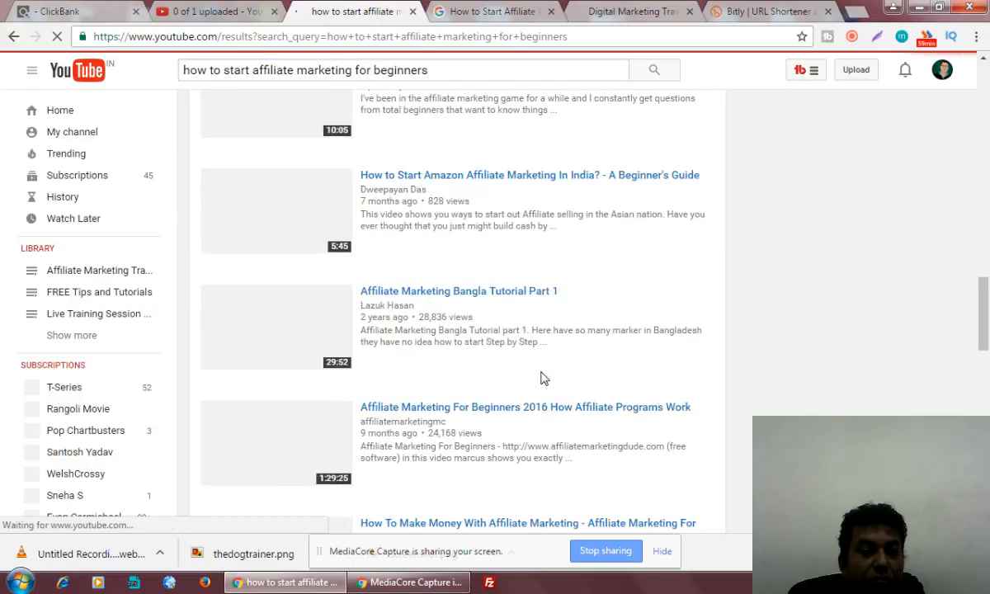
{"action": "scroll", "coordinate": [541, 377], "scroll_direction": "down", "scroll_amount": 3}
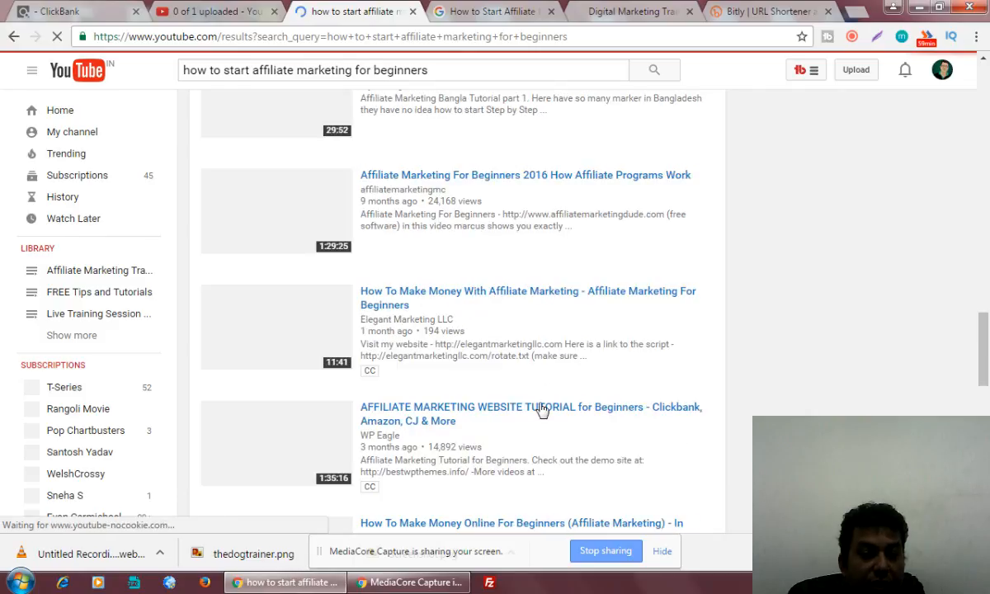
{"action": "scroll", "coordinate": [540, 396], "scroll_direction": "down", "scroll_amount": 3}
{"action": "scroll", "coordinate": [542, 410], "scroll_direction": "down", "scroll_amount": 3}
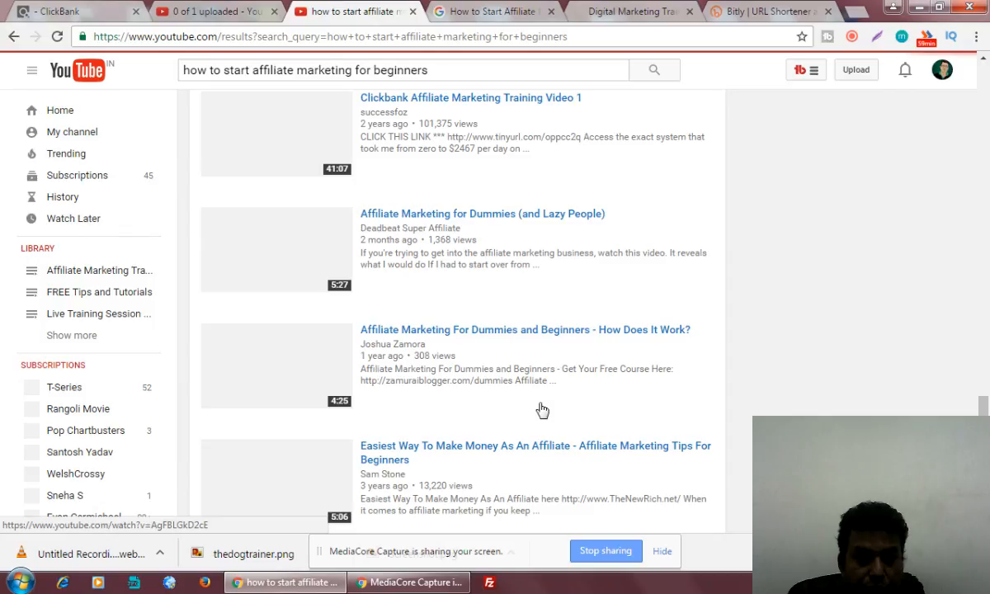
{"action": "scroll", "coordinate": [541, 410], "scroll_direction": "down", "scroll_amount": 1}
{"action": "scroll", "coordinate": [541, 410], "scroll_direction": "down", "scroll_amount": 3}
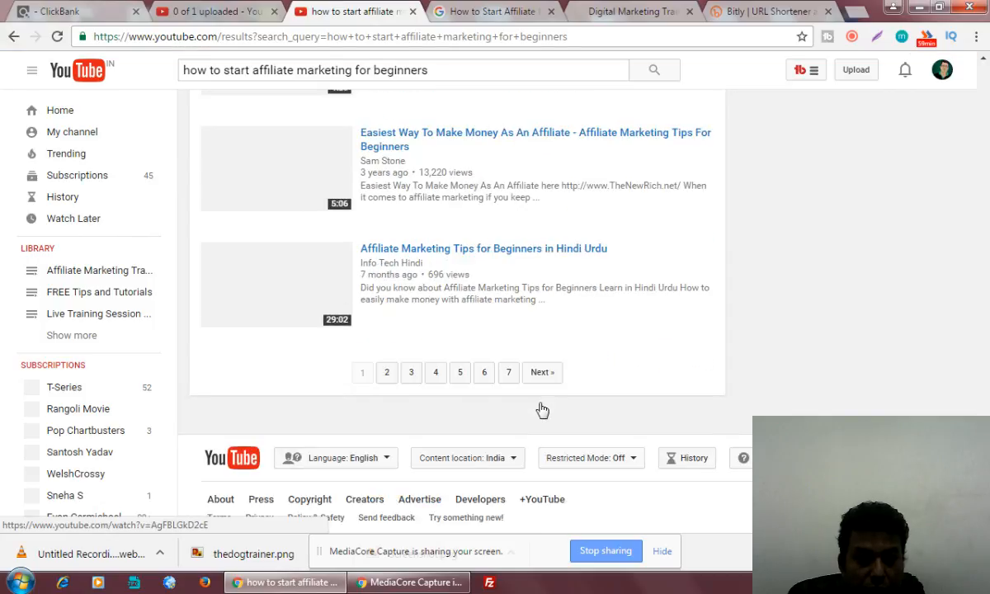
{"action": "scroll", "coordinate": [541, 410], "scroll_direction": "up", "scroll_amount": 3}
{"action": "scroll", "coordinate": [541, 410], "scroll_direction": "up", "scroll_amount": 3}
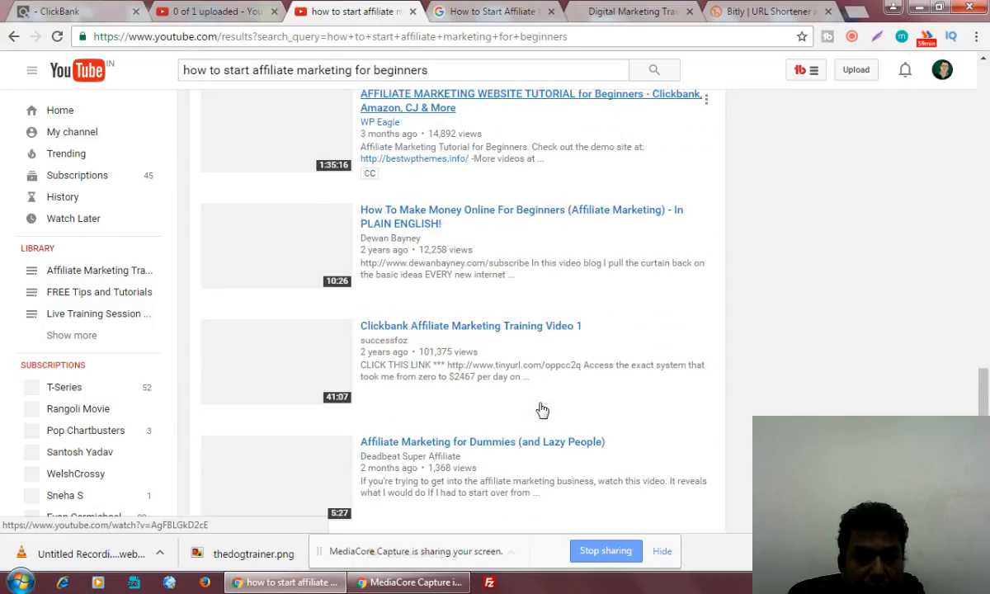
{"action": "scroll", "coordinate": [541, 409], "scroll_direction": "up", "scroll_amount": 6}
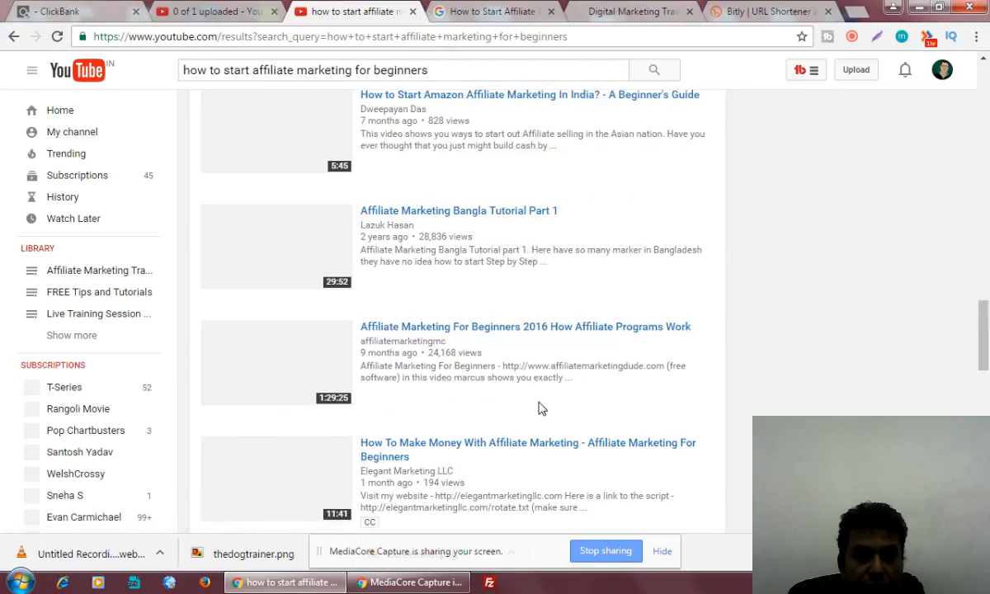
{"action": "scroll", "coordinate": [536, 408], "scroll_direction": "up", "scroll_amount": 3}
{"action": "scroll", "coordinate": [536, 408], "scroll_direction": "up", "scroll_amount": 9}
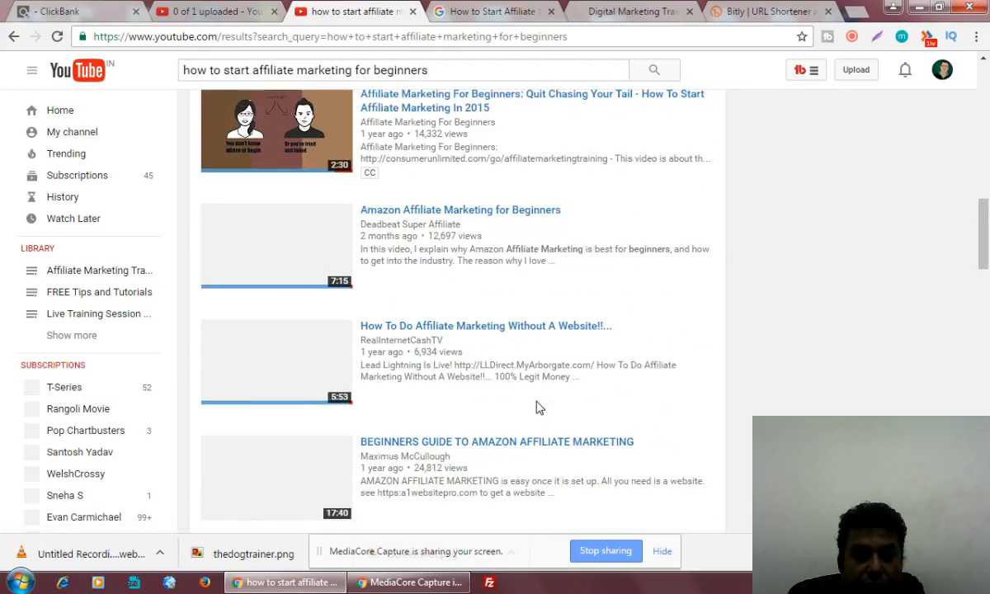
{"action": "scroll", "coordinate": [536, 407], "scroll_direction": "up", "scroll_amount": 7}
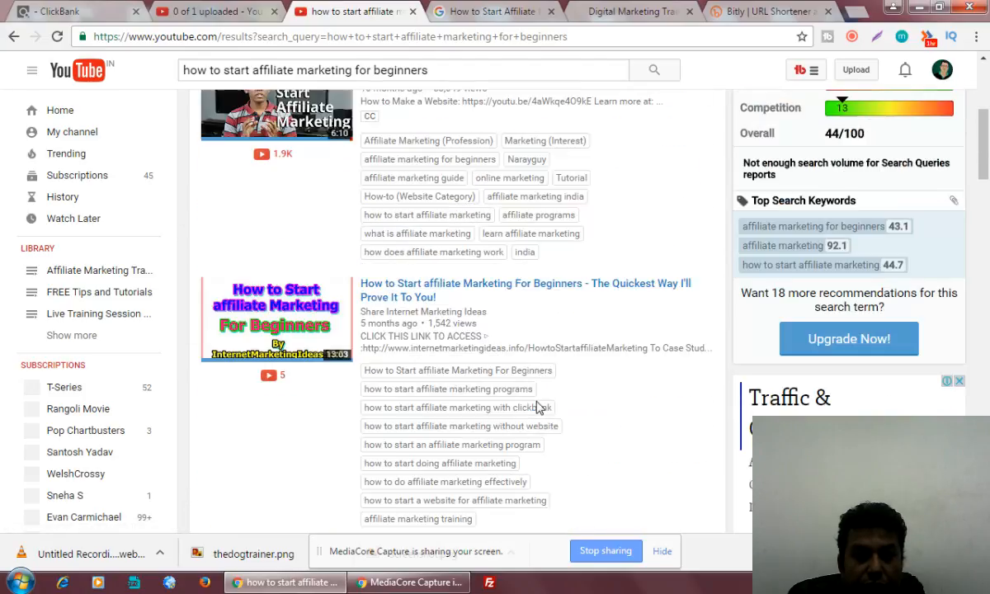
{"action": "scroll", "coordinate": [537, 408], "scroll_direction": "up", "scroll_amount": 2}
{"action": "scroll", "coordinate": [535, 408], "scroll_direction": "down", "scroll_amount": 10}
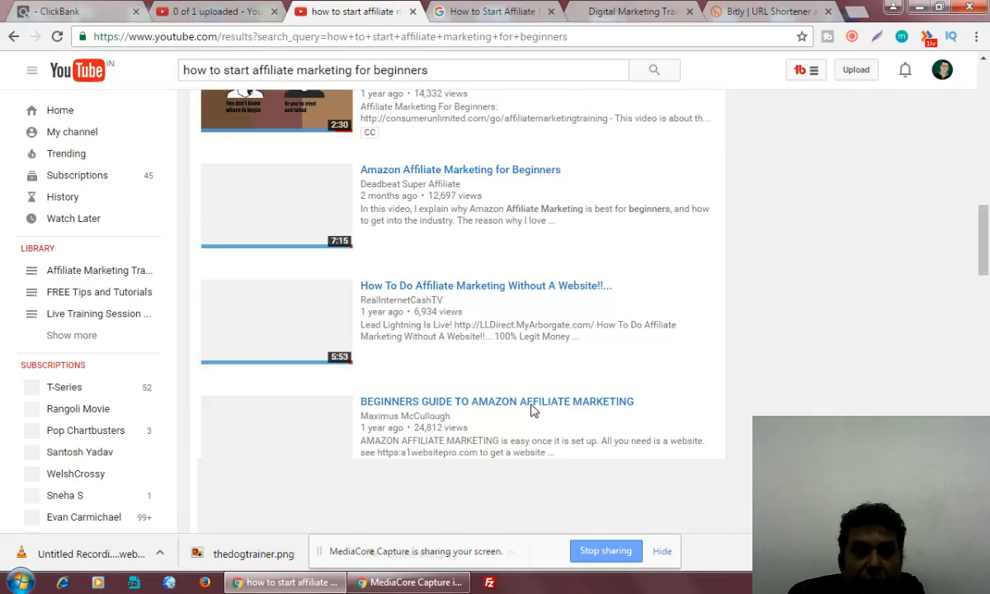
{"action": "scroll", "coordinate": [532, 410], "scroll_direction": "down", "scroll_amount": 12}
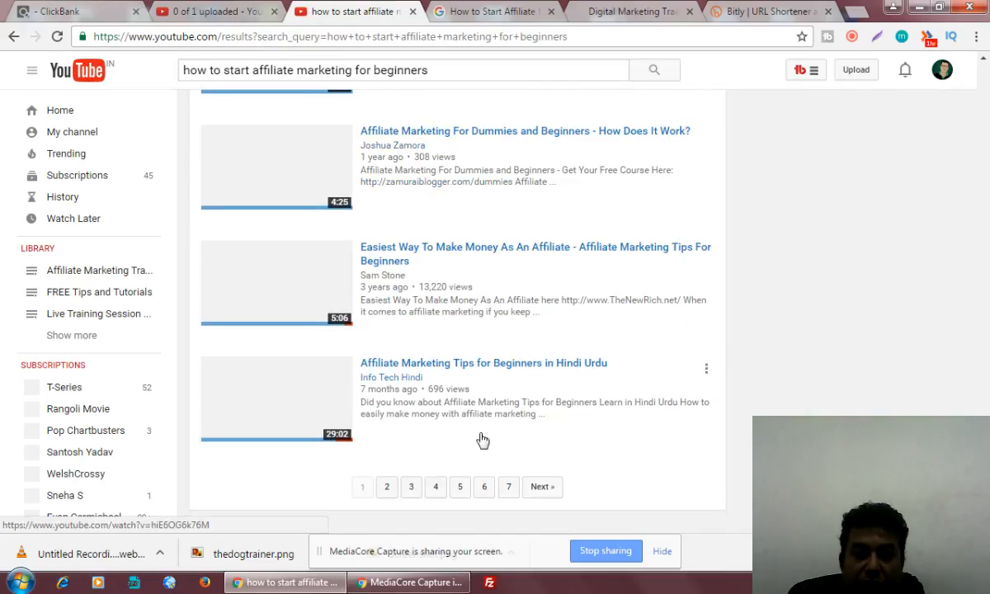
Browse the search results through page 3, then switch back to the upload tab.
{"action": "left_click", "coordinate": [528, 357]}
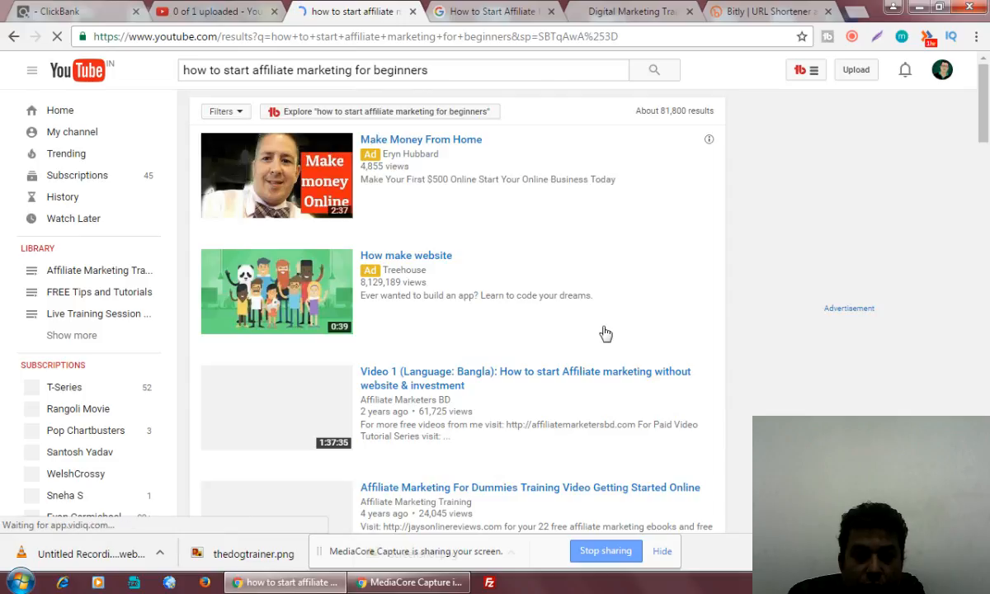
{"action": "scroll", "coordinate": [605, 333], "scroll_direction": "down", "scroll_amount": 3}
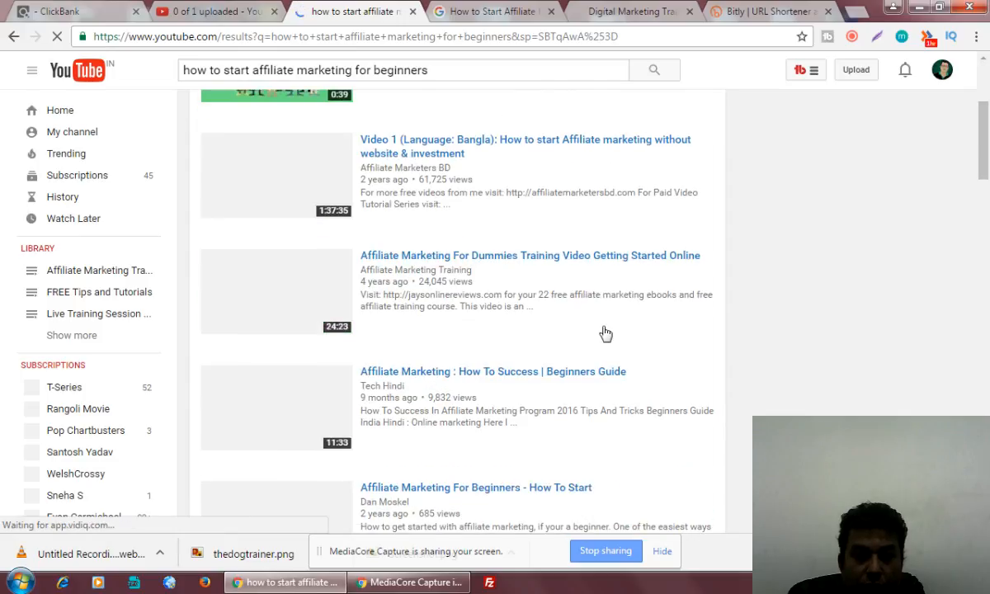
{"action": "scroll", "coordinate": [606, 334], "scroll_direction": "down", "scroll_amount": 5}
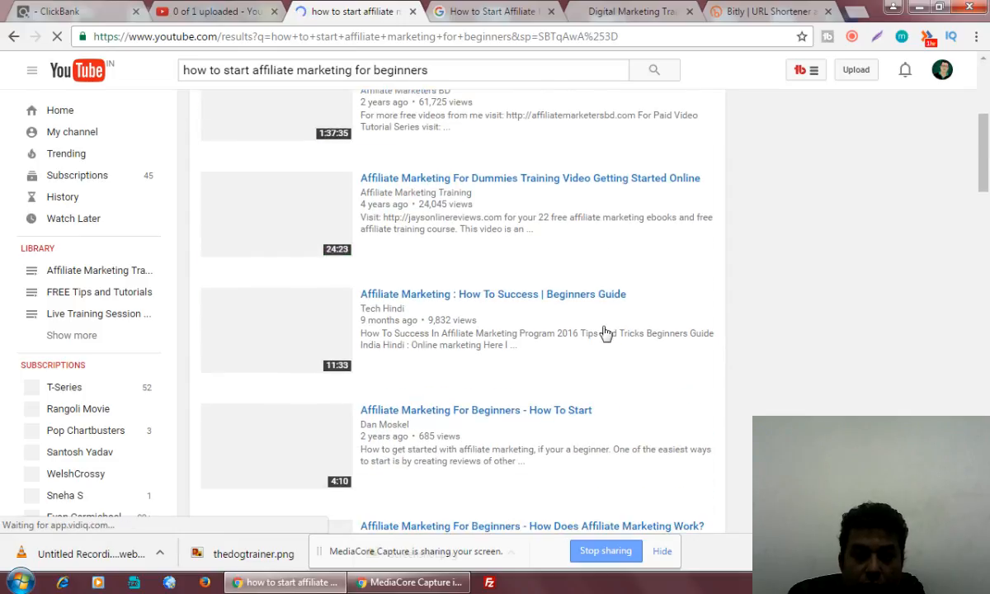
{"action": "scroll", "coordinate": [605, 333], "scroll_direction": "down", "scroll_amount": 4}
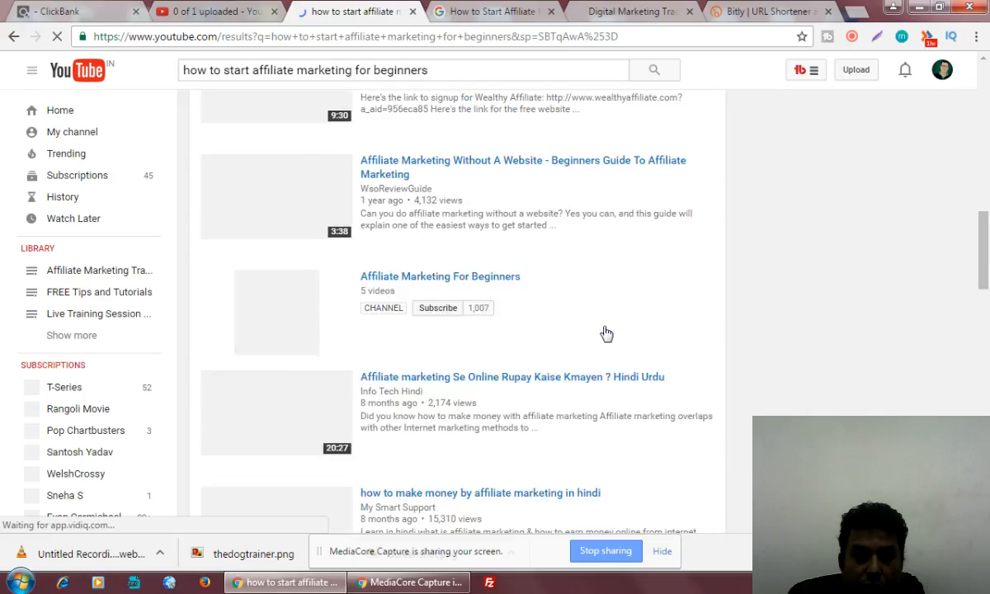
{"action": "scroll", "coordinate": [606, 333], "scroll_direction": "down", "scroll_amount": 4}
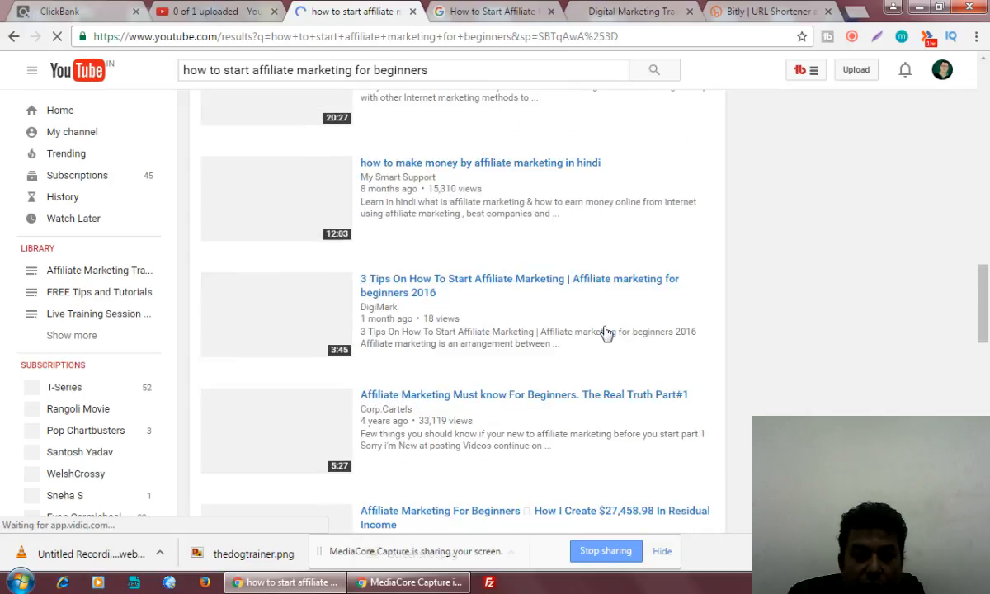
{"action": "scroll", "coordinate": [605, 333], "scroll_direction": "down", "scroll_amount": 4}
{"action": "scroll", "coordinate": [606, 333], "scroll_direction": "down", "scroll_amount": 3}
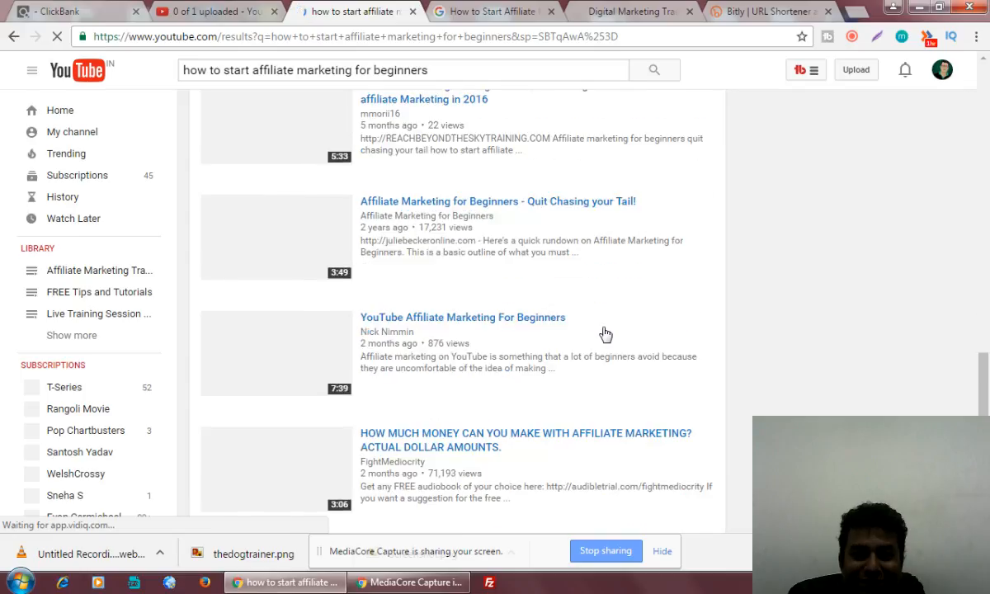
{"action": "scroll", "coordinate": [605, 333], "scroll_direction": "down", "scroll_amount": 5}
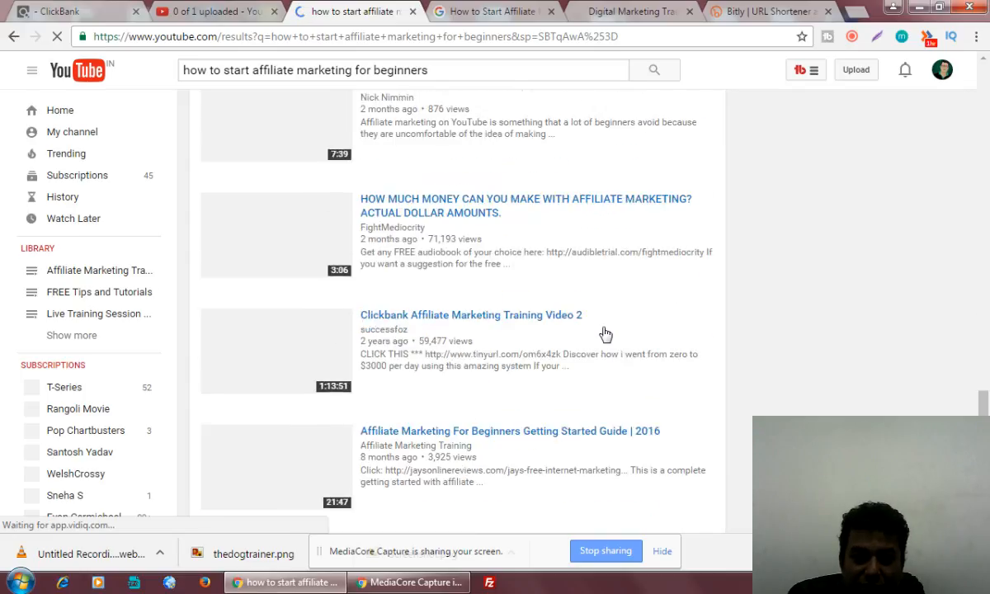
{"action": "scroll", "coordinate": [605, 334], "scroll_direction": "down", "scroll_amount": 2}
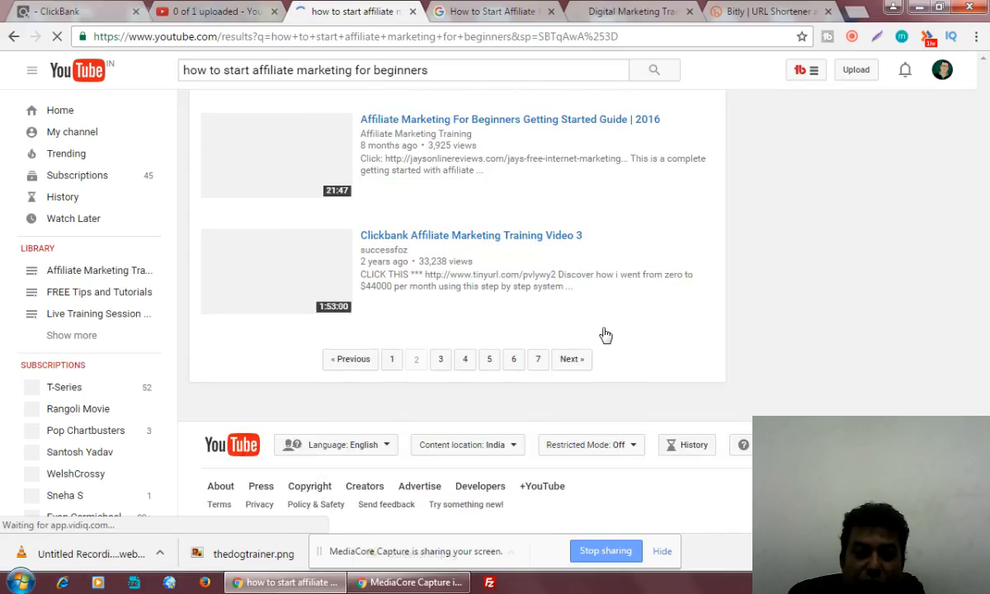
{"action": "left_click", "coordinate": [441, 361]}
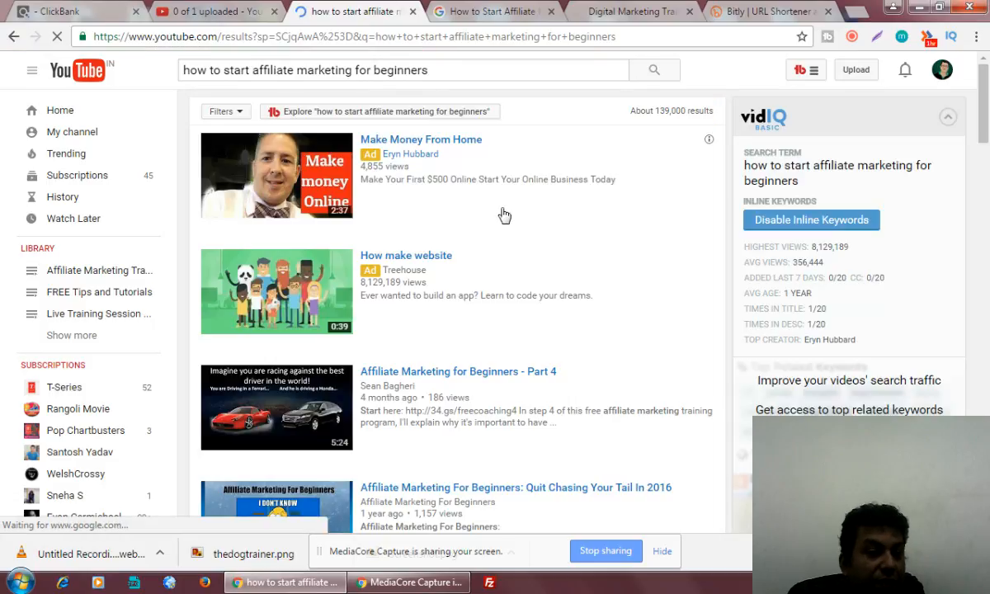
{"action": "key", "text": "ctrl+shift+Tab"}
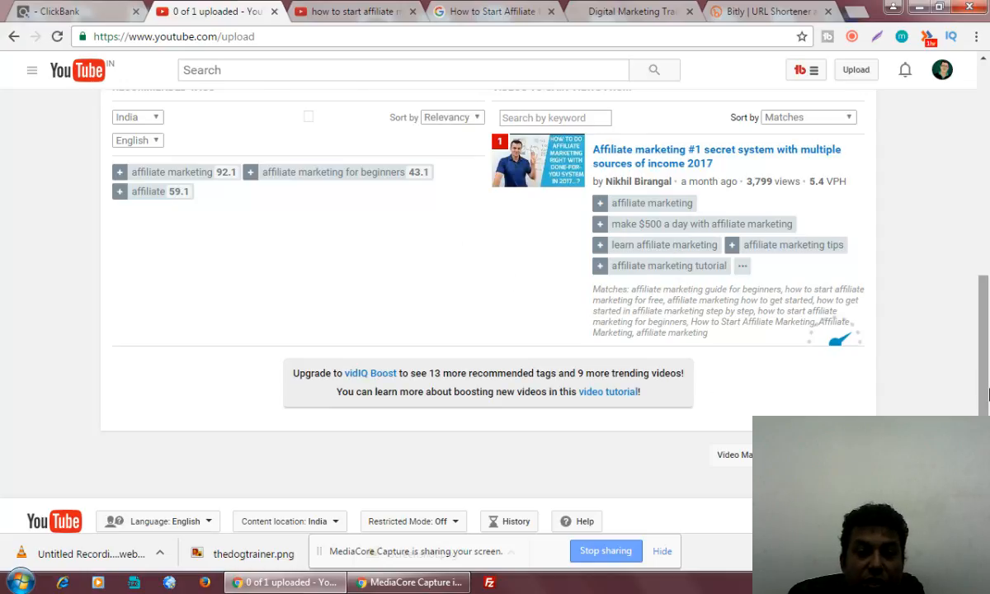
Scroll the upload page to the top to check the 95% processing status.
{"action": "left_click_drag", "start_coordinate": [987, 401], "coordinate": [987, 164]}
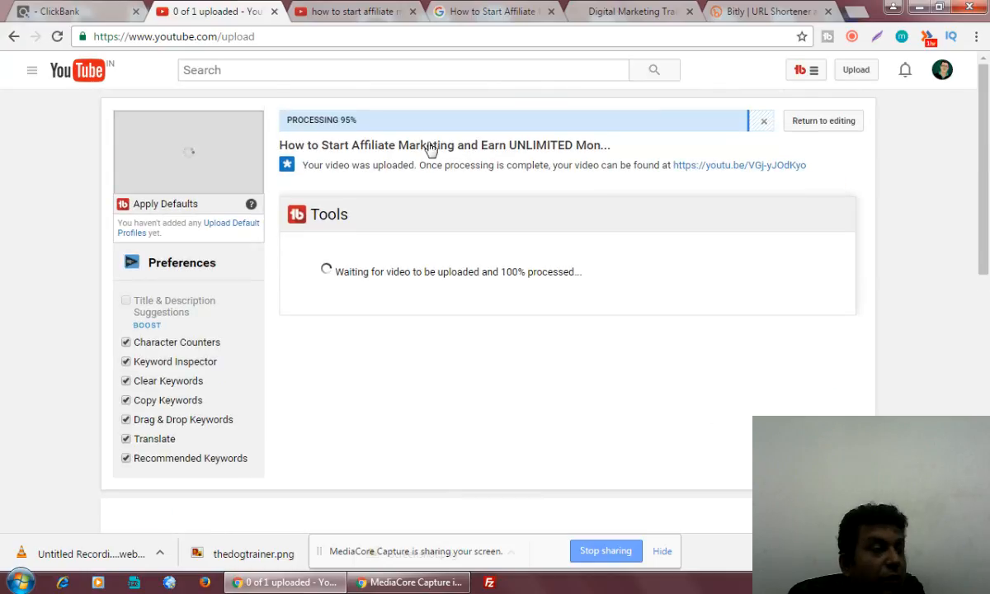
{"action": "left_click", "coordinate": [357, 14]}
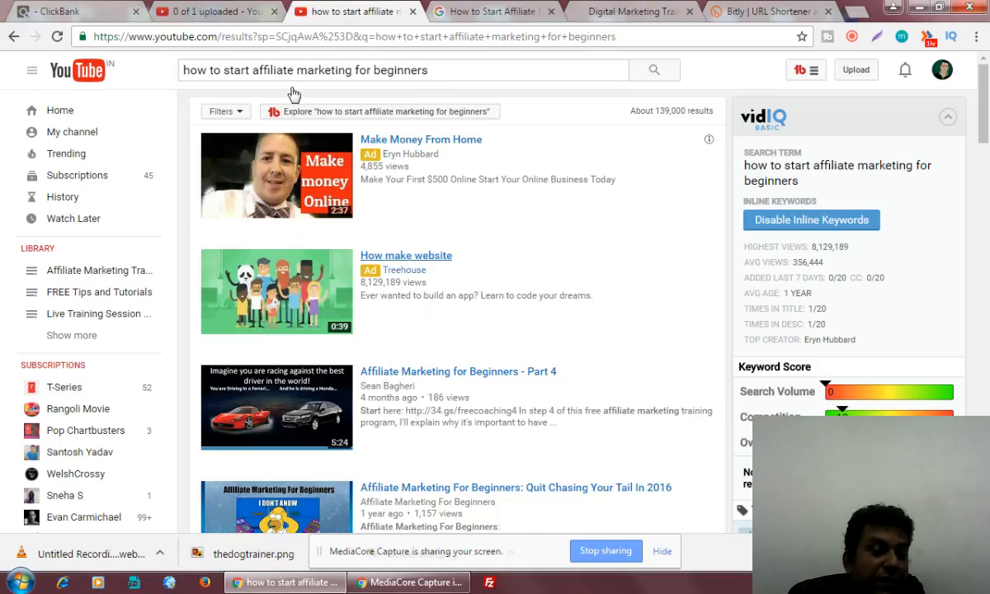
{"action": "left_click", "coordinate": [213, 11]}
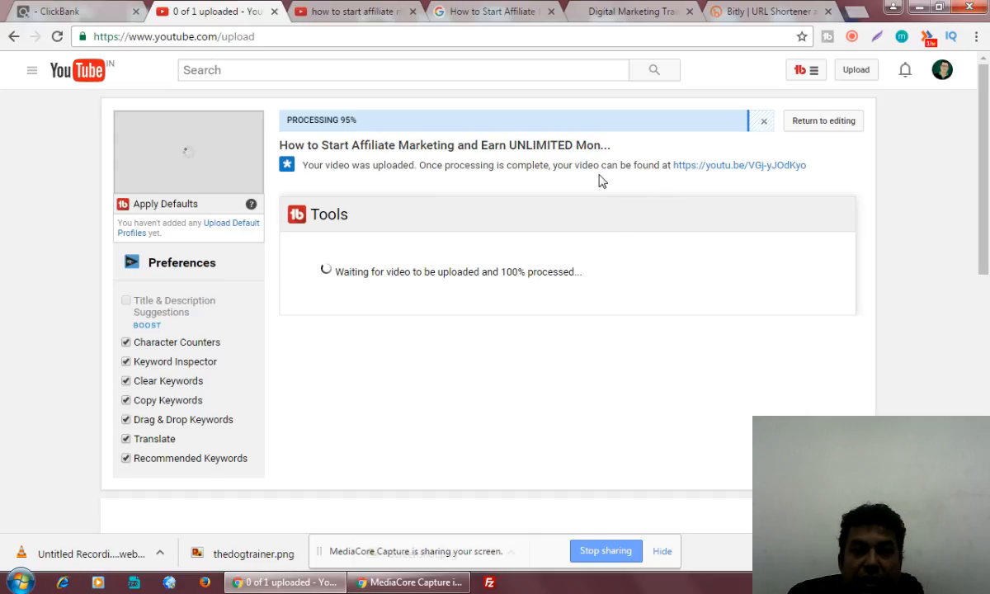
{"action": "left_click", "coordinate": [852, 37]}
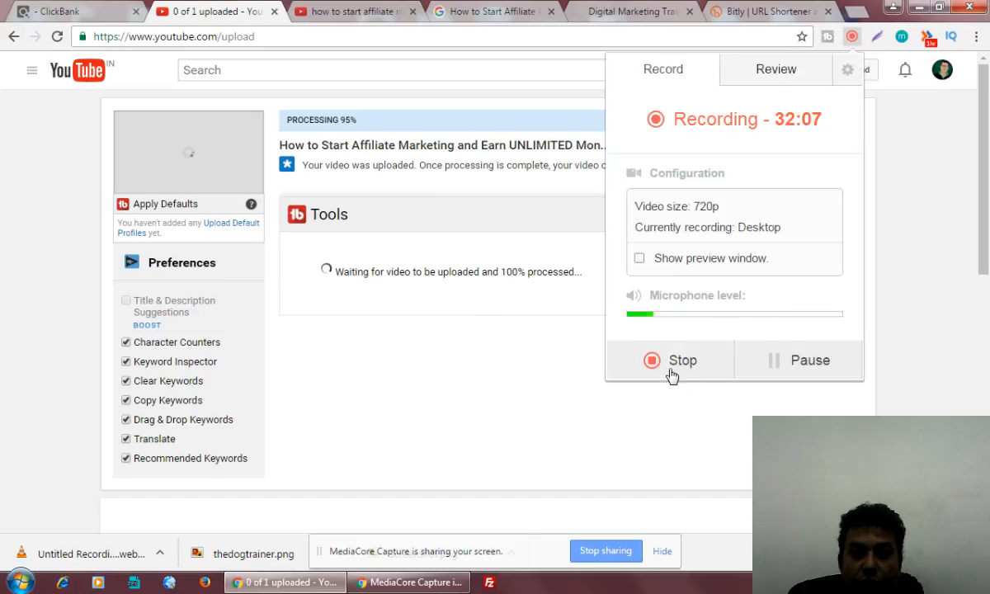